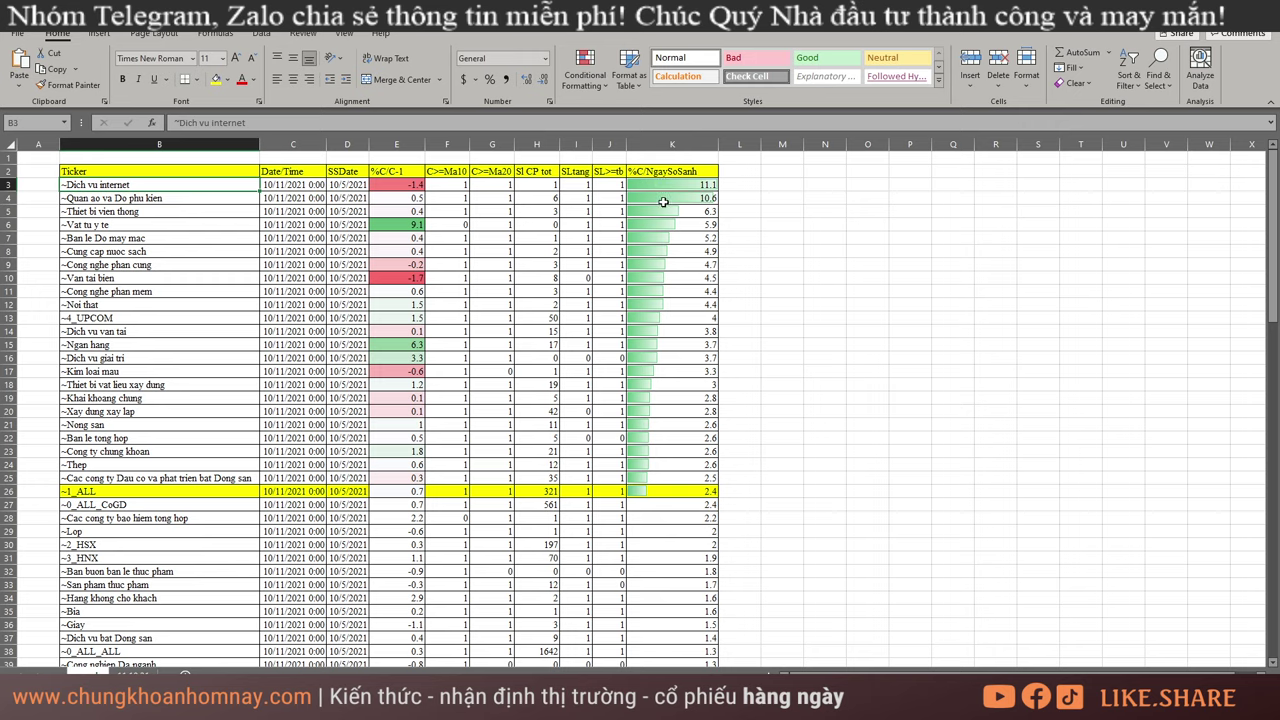
- Examine the top sector rows ranked by %C/NgaySoSanh, focusing on the Ngan hang row's daily change and signal columns
left_click_drag(662, 198, 669, 233)
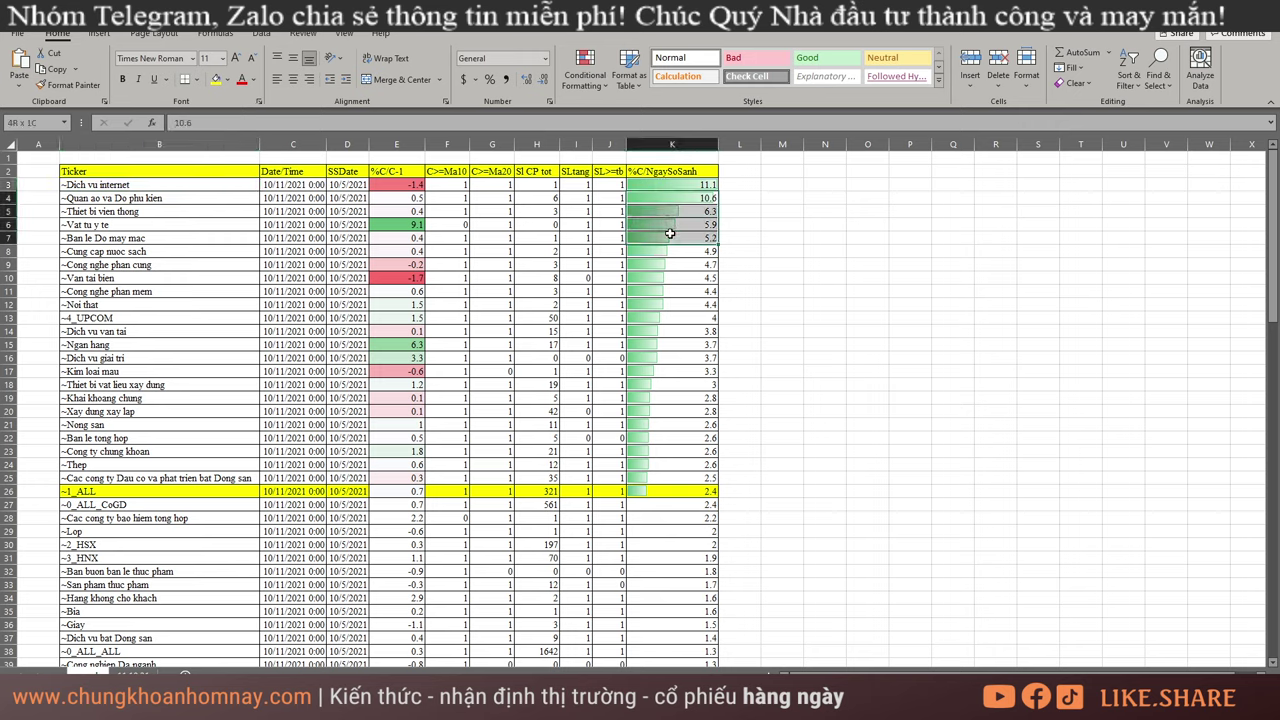
left_click_drag(184, 240, 666, 357)
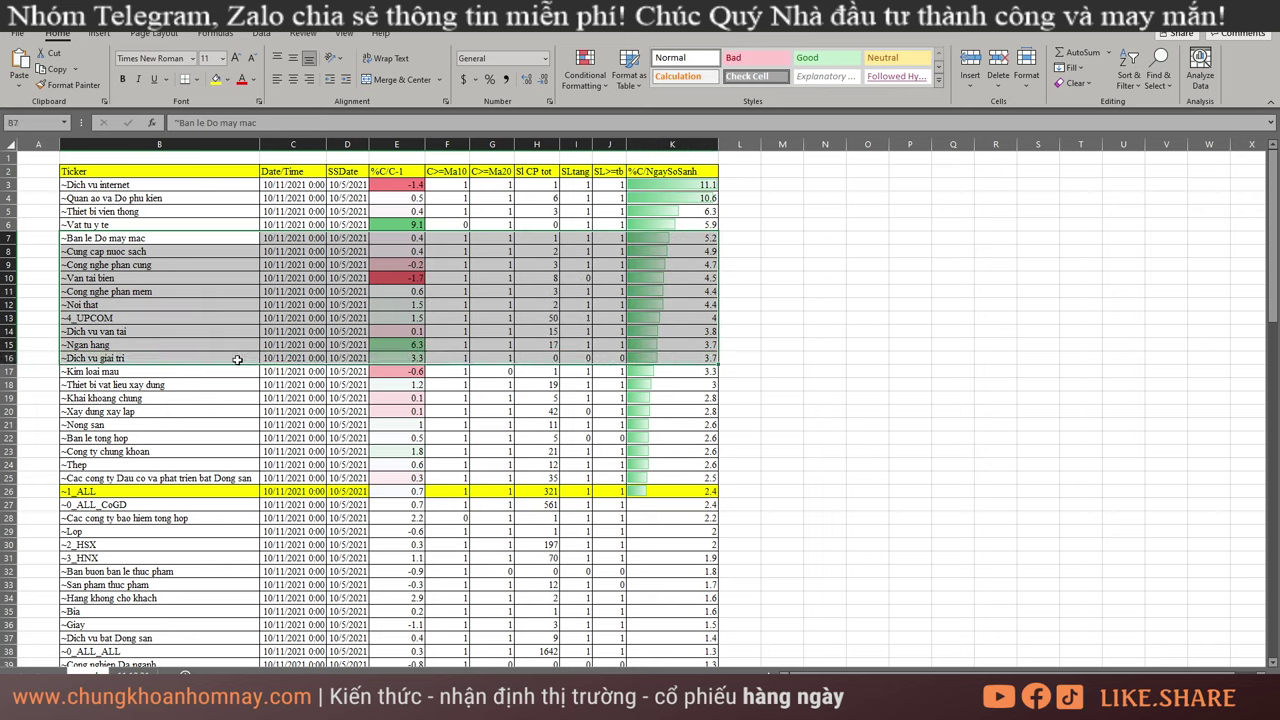
left_click_drag(193, 350, 662, 352)
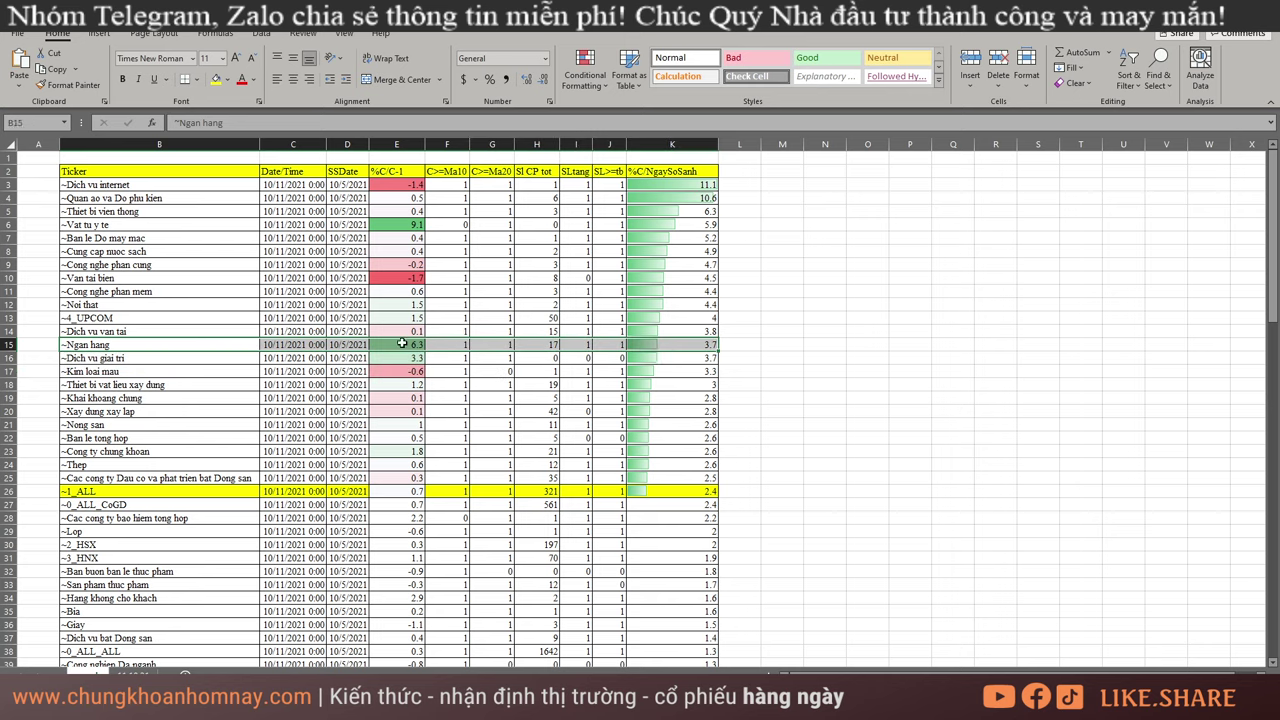
left_click(401, 344)
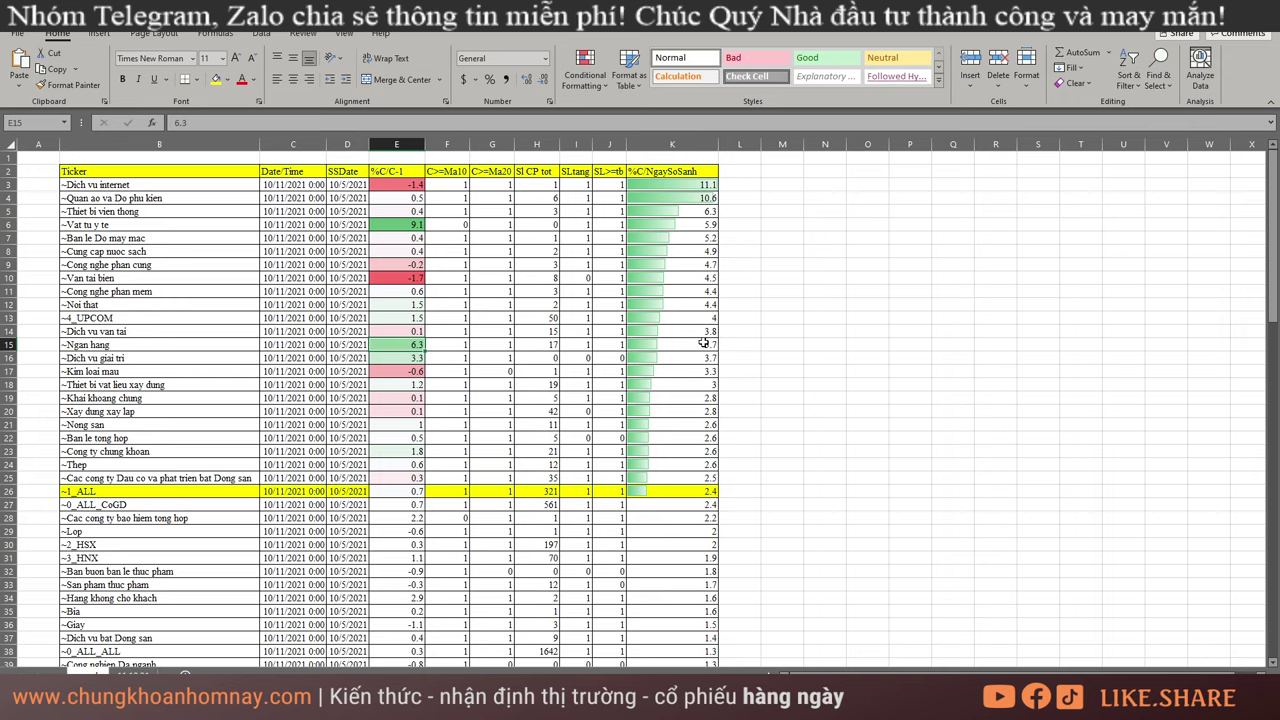
left_click_drag(706, 345, 459, 344)
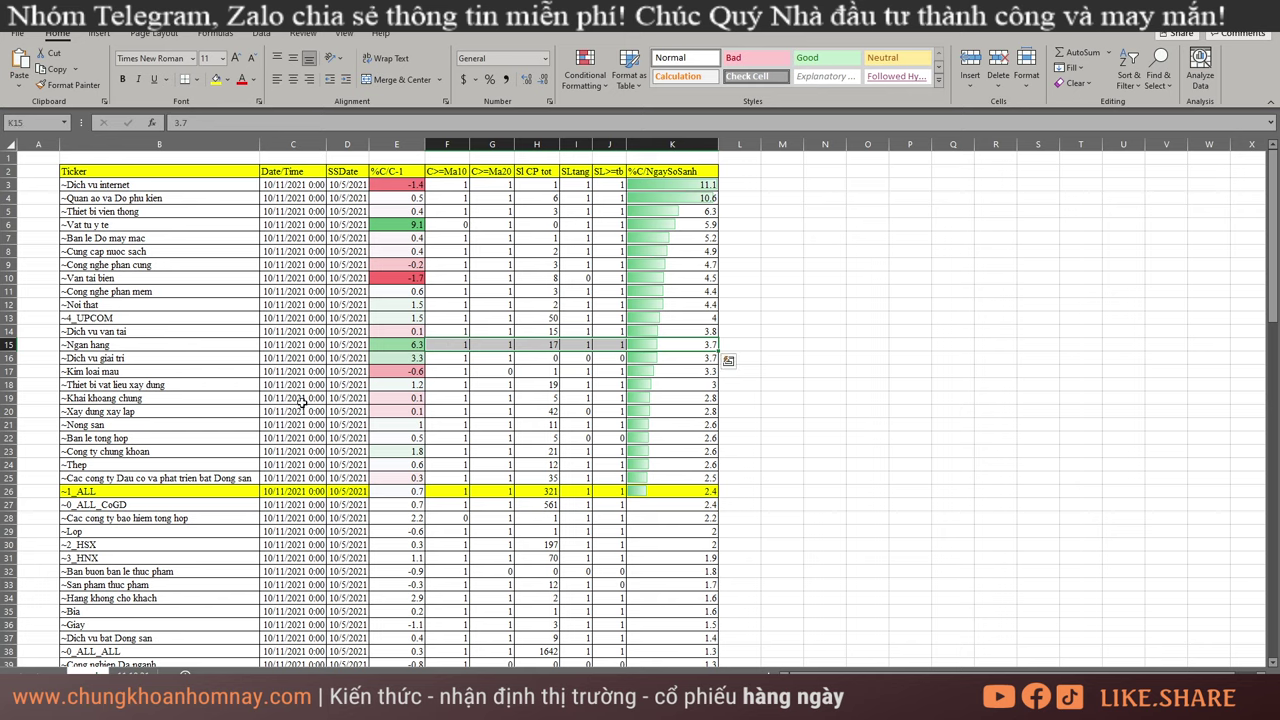
left_click(395, 345)
left_click_drag(395, 345, 645, 347)
left_click(543, 343)
left_click_drag(258, 347, 686, 382)
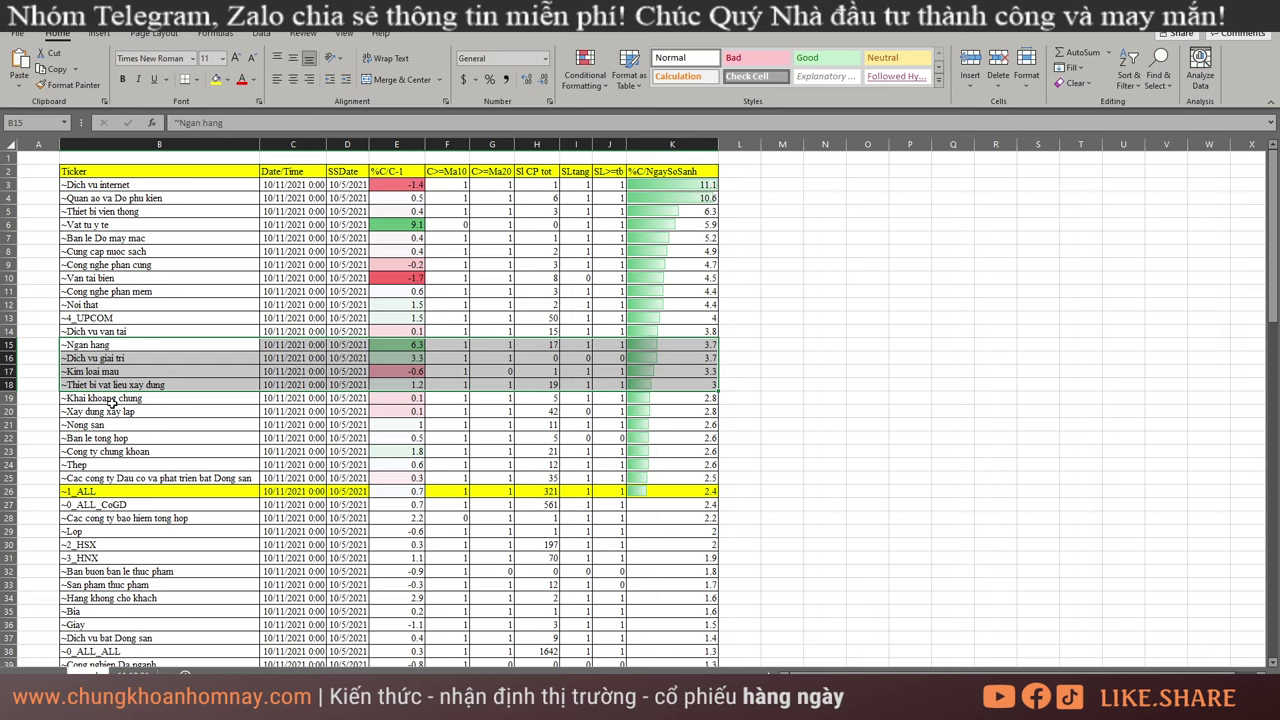
left_click(173, 347)
left_click_drag(173, 347, 680, 342)
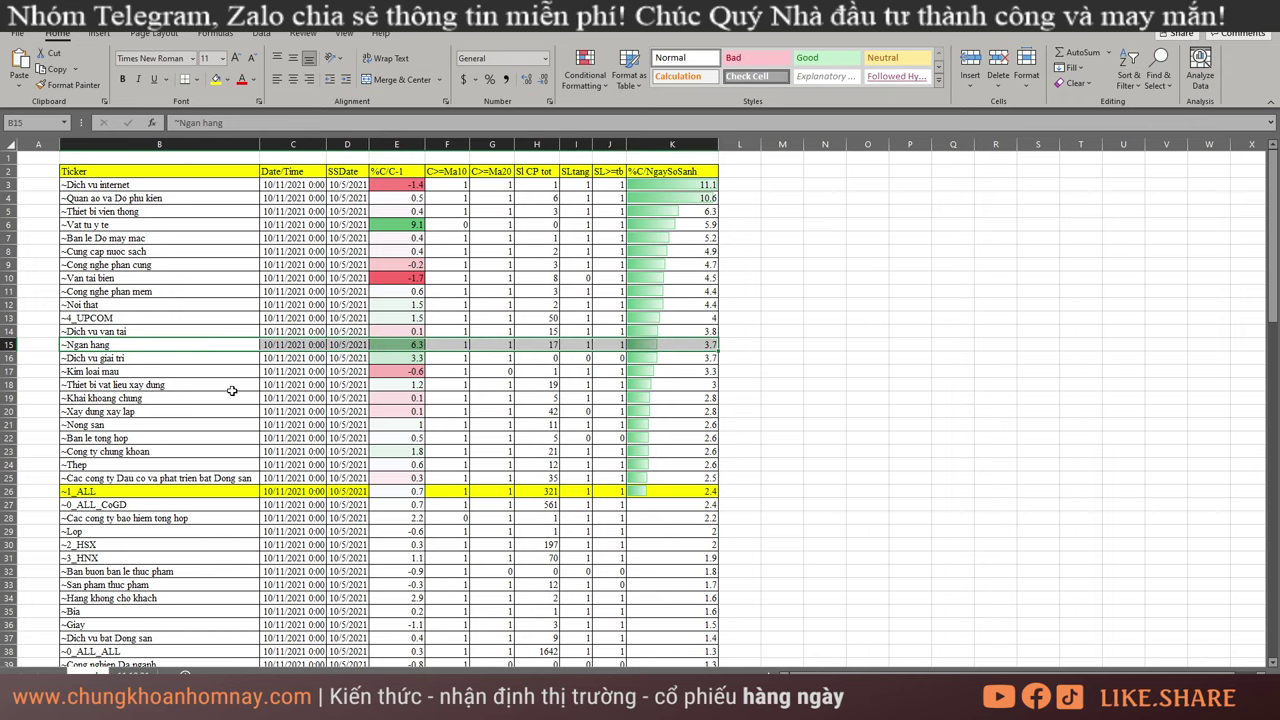
- Highlight the sector rows from Thiet bi vat lieu xay dung to ~1_ALL and switch to AmiBroker to view the VNINDEX chart
left_click_drag(143, 383, 740, 492)
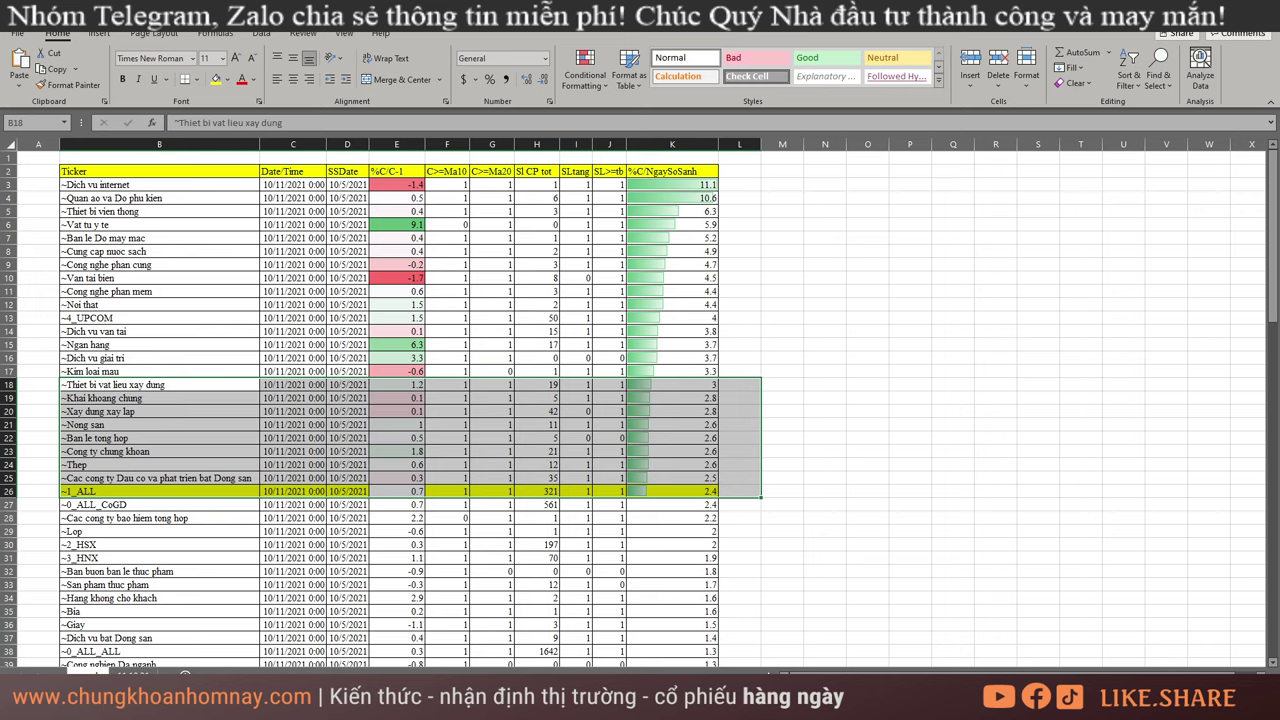
key("alt+Tab")
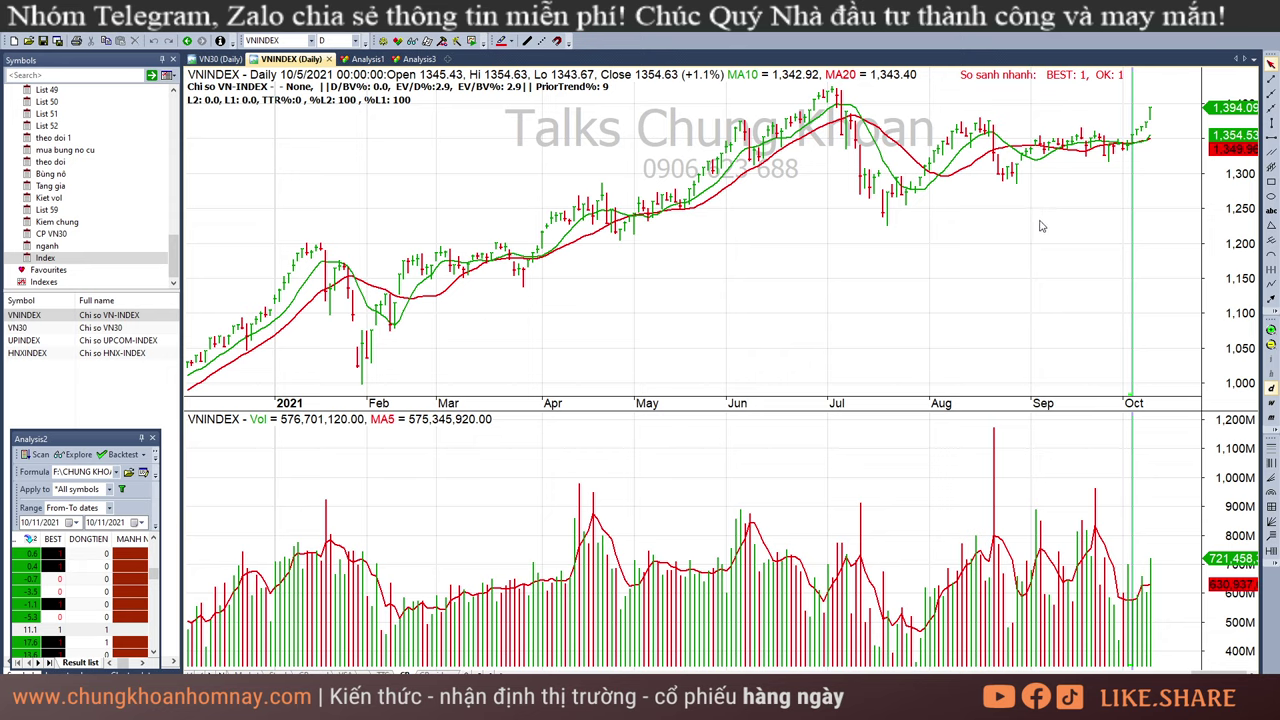
- Return to Excel and, on the following stock-list sheet, filter the second "Bùng nổ vượt nền" column to show only value 1
mouse_move(1038, 237)
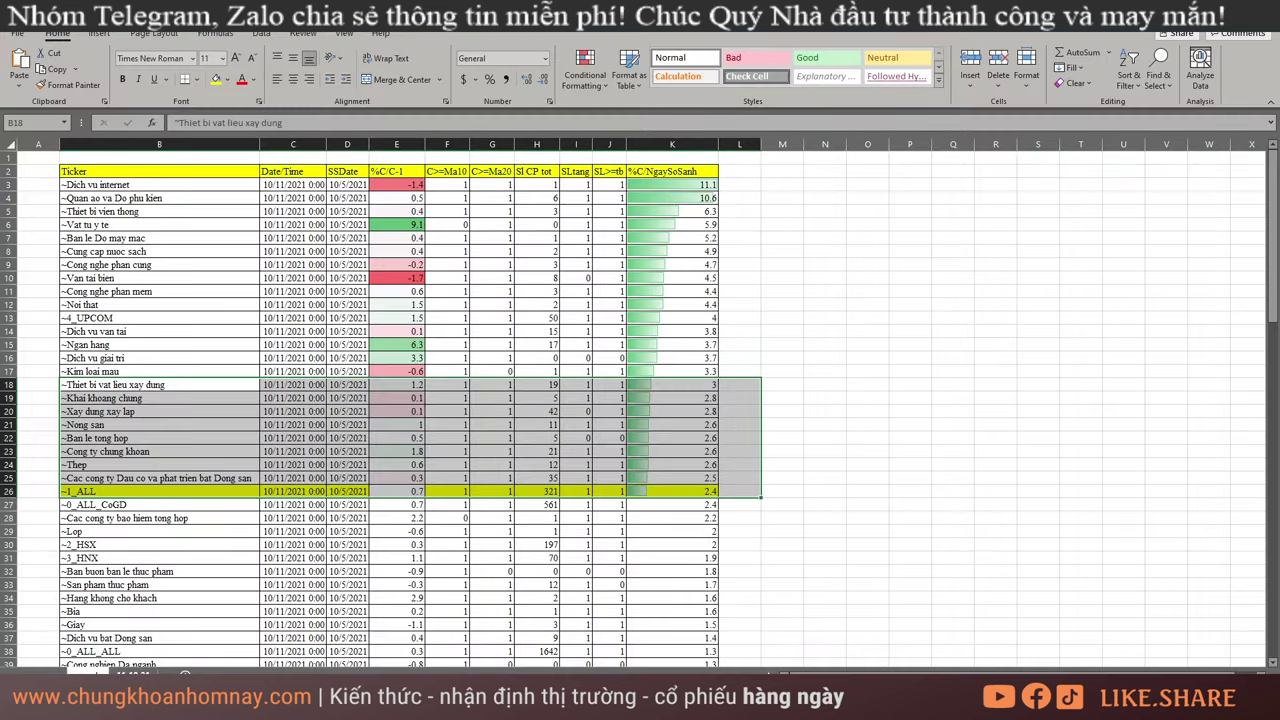
key("ctrl+Page_Down")
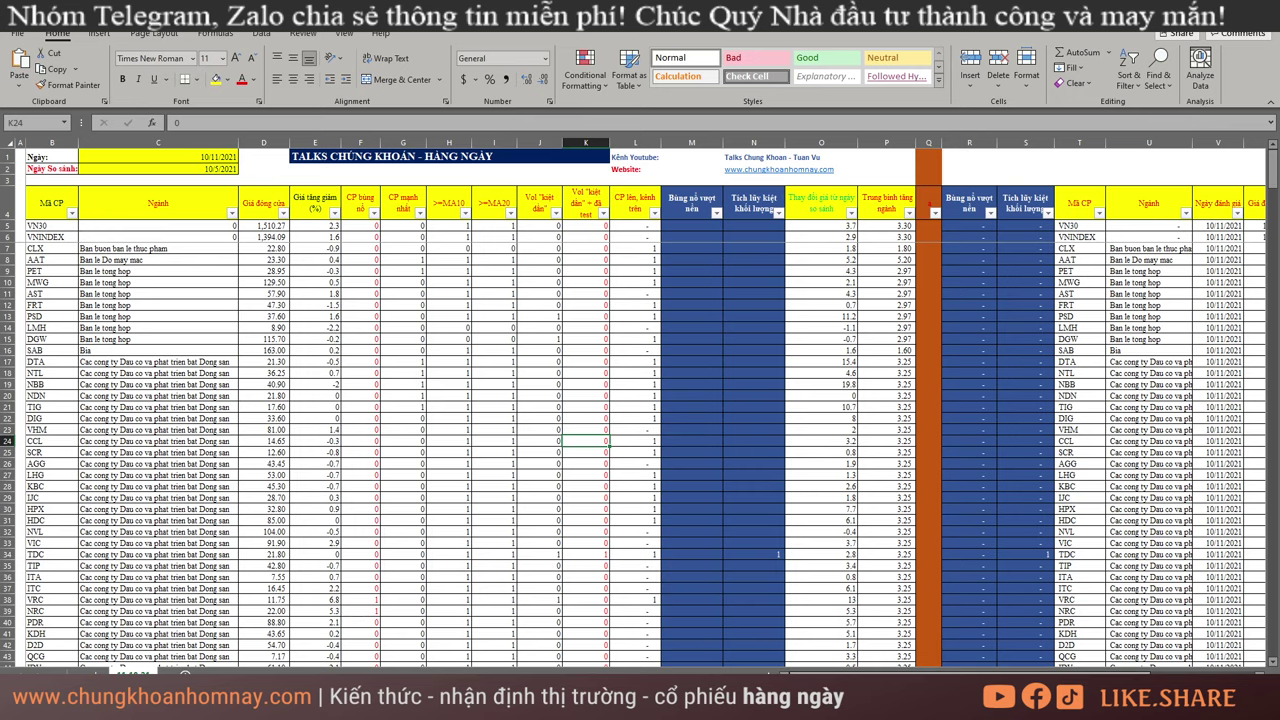
scroll(946, 537, "right", 3)
left_click(726, 213)
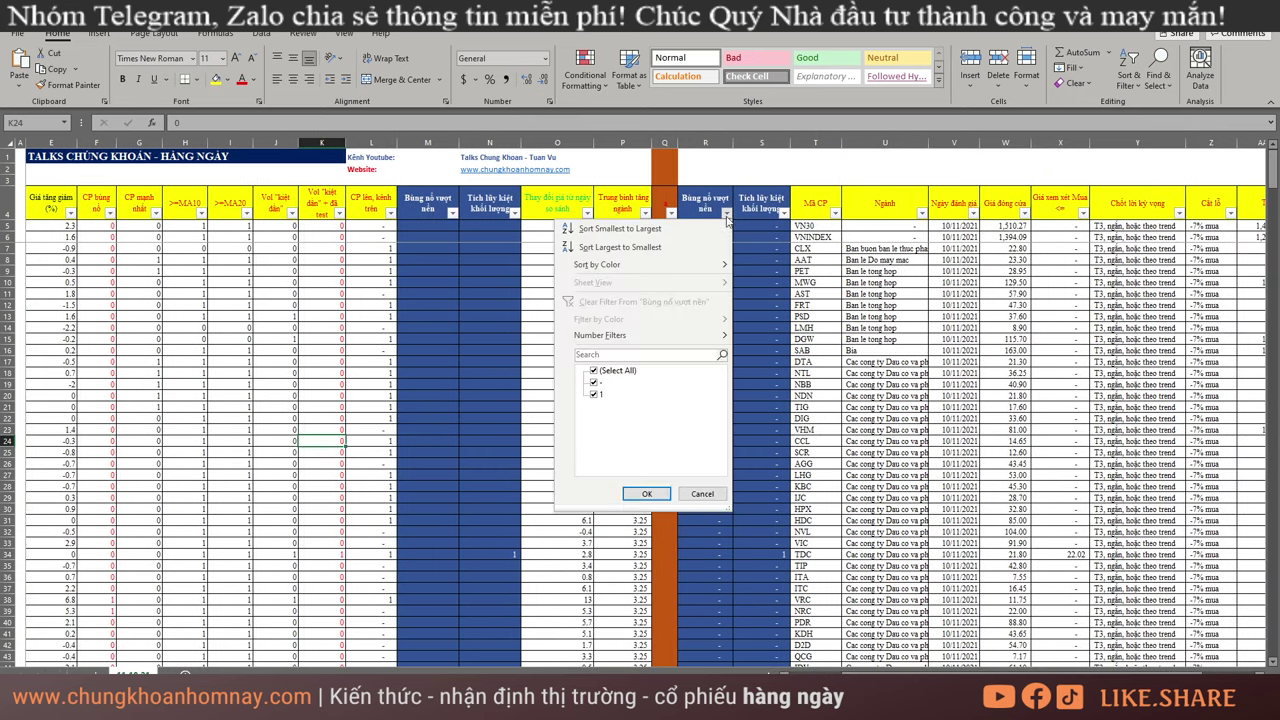
left_click(594, 370)
left_click(596, 397)
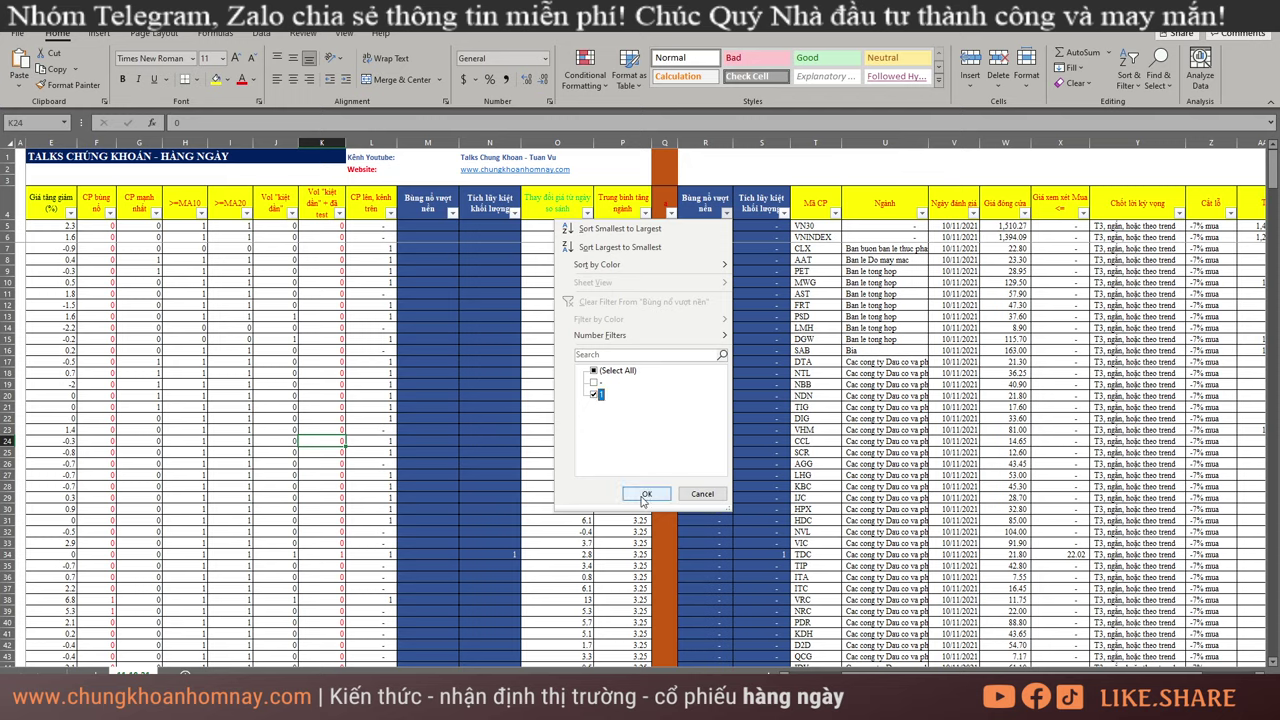
left_click(648, 493)
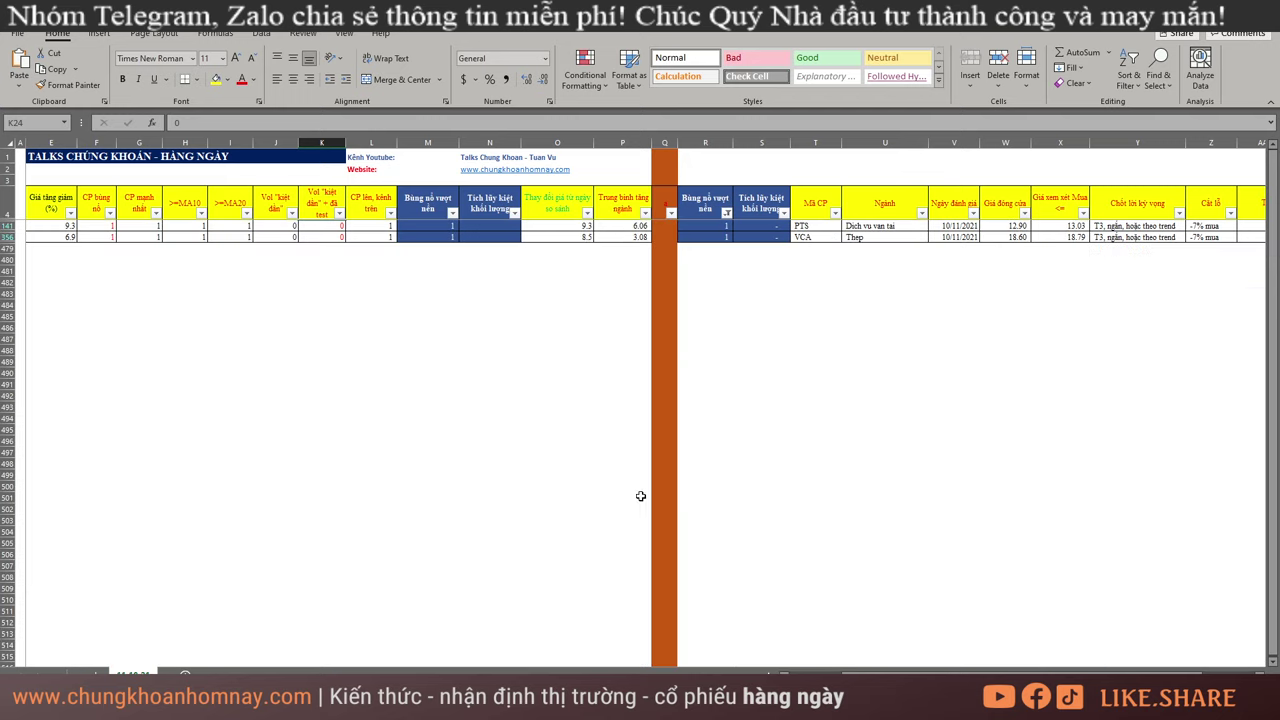
- Select the PTS and VCA ticker cells in turn, switch to AmiBroker and load the PTS chart
left_click(823, 227)
left_click(825, 240)
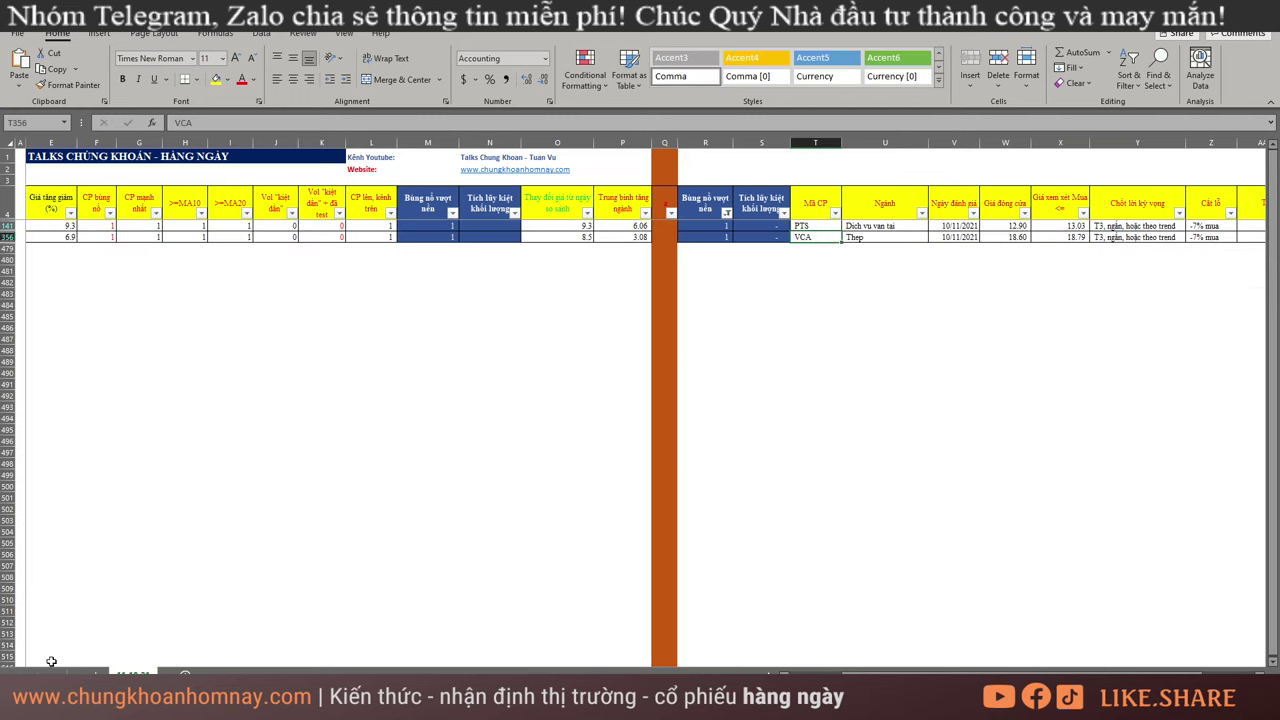
key("alt+Tab")
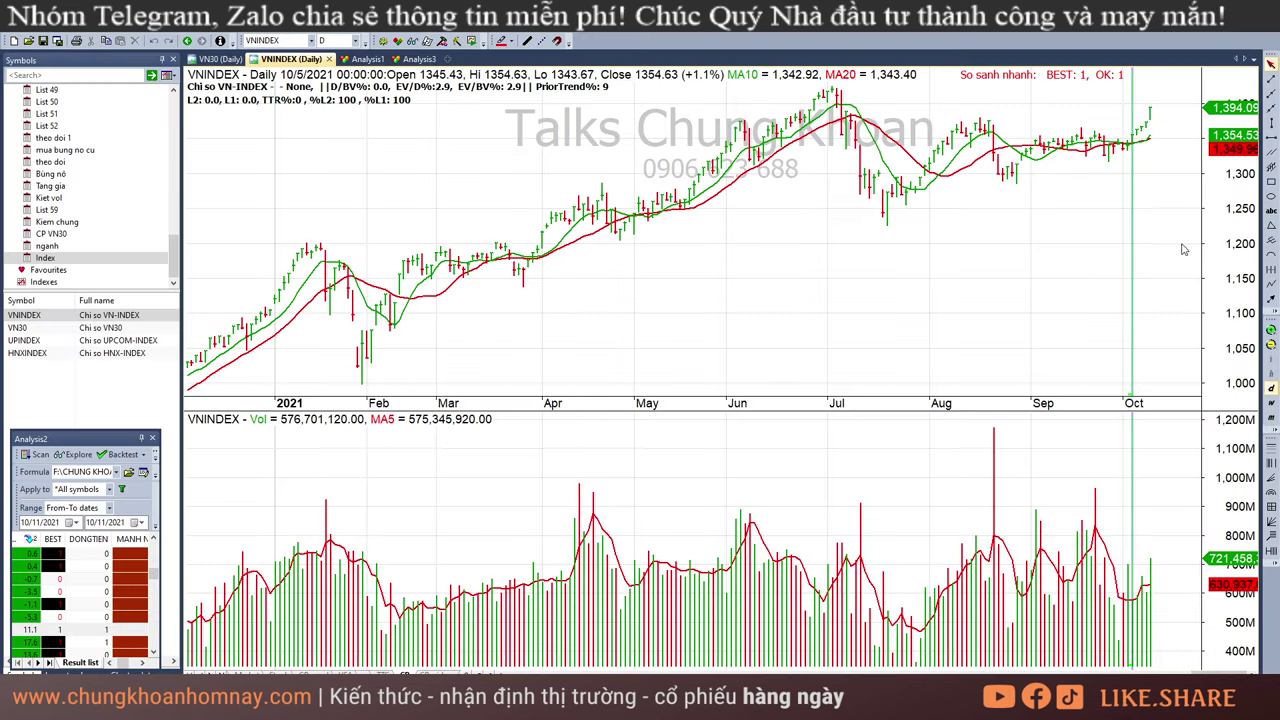
left_click(291, 44)
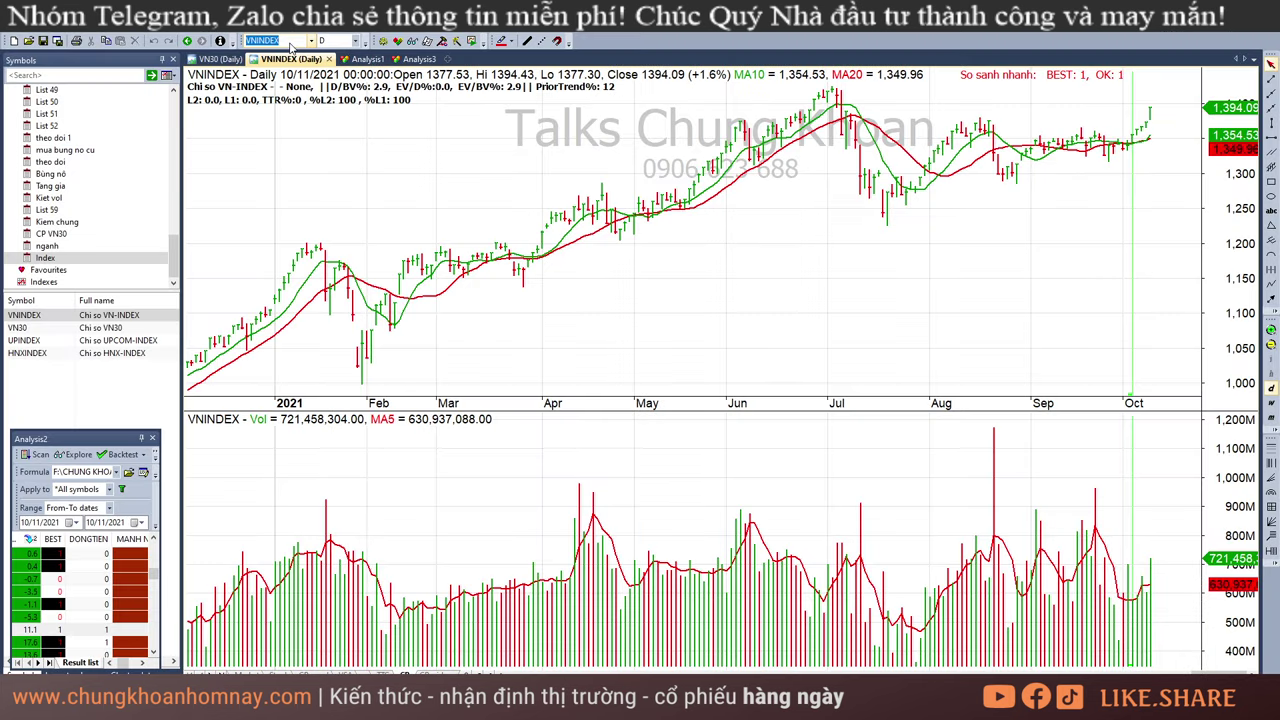
type("pts")
key("Return")
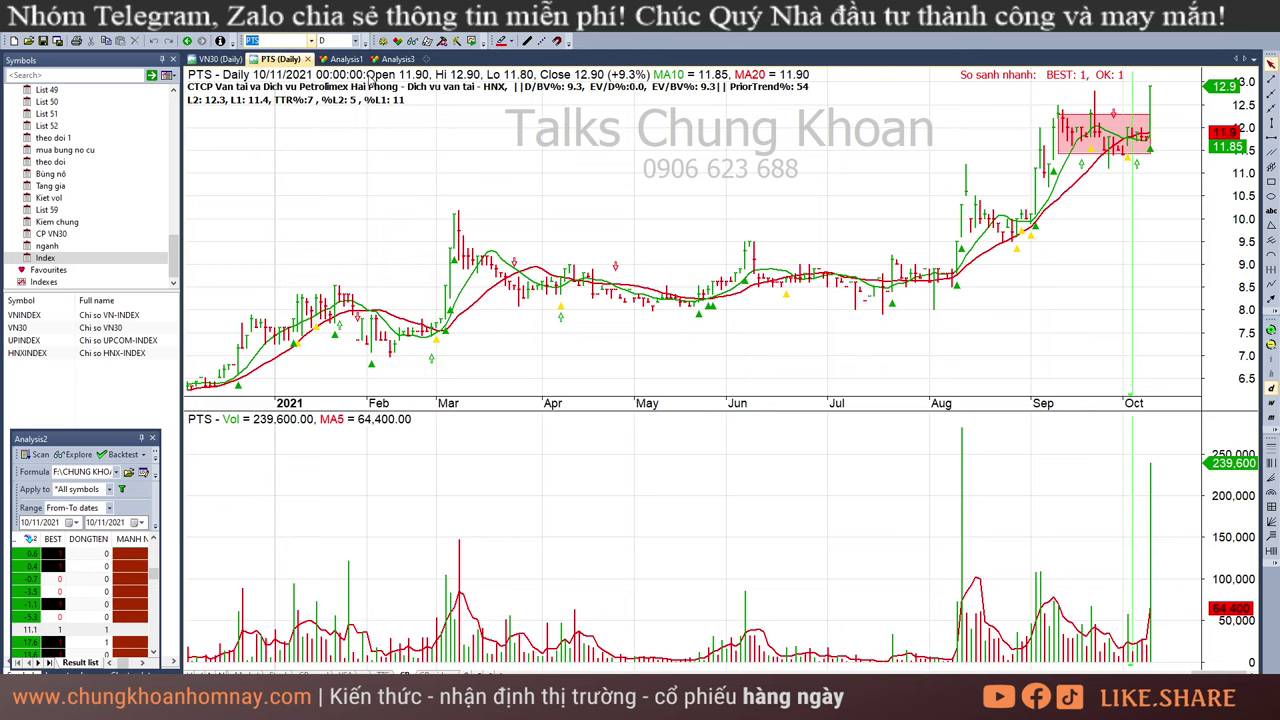
- Inspect the PTS signal bars from August and early September 2021 and its latest bar
left_click(1150, 148)
left_click(1037, 245)
left_click(958, 296)
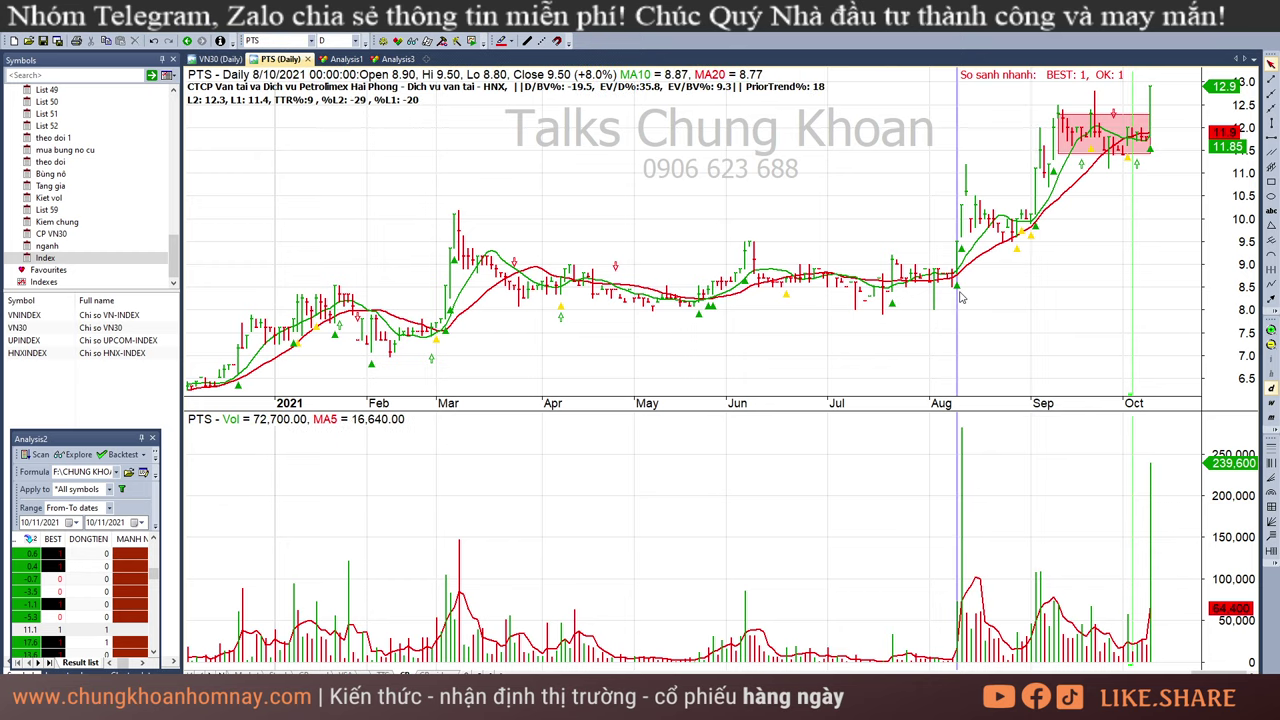
left_click(1105, 288)
left_click(1155, 188)
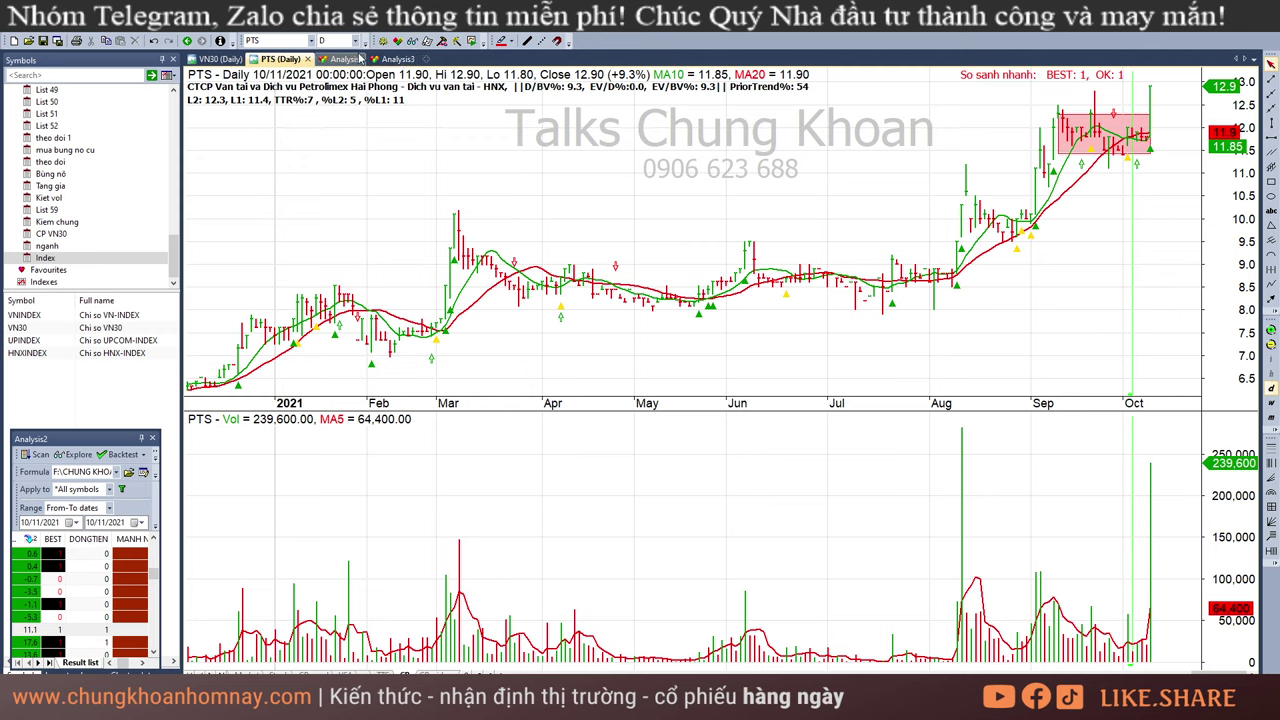
- Load the VCA chart and inspect its 9/30/2021 bar and its latest bar
left_click(300, 42)
type("vca")
key("Return")
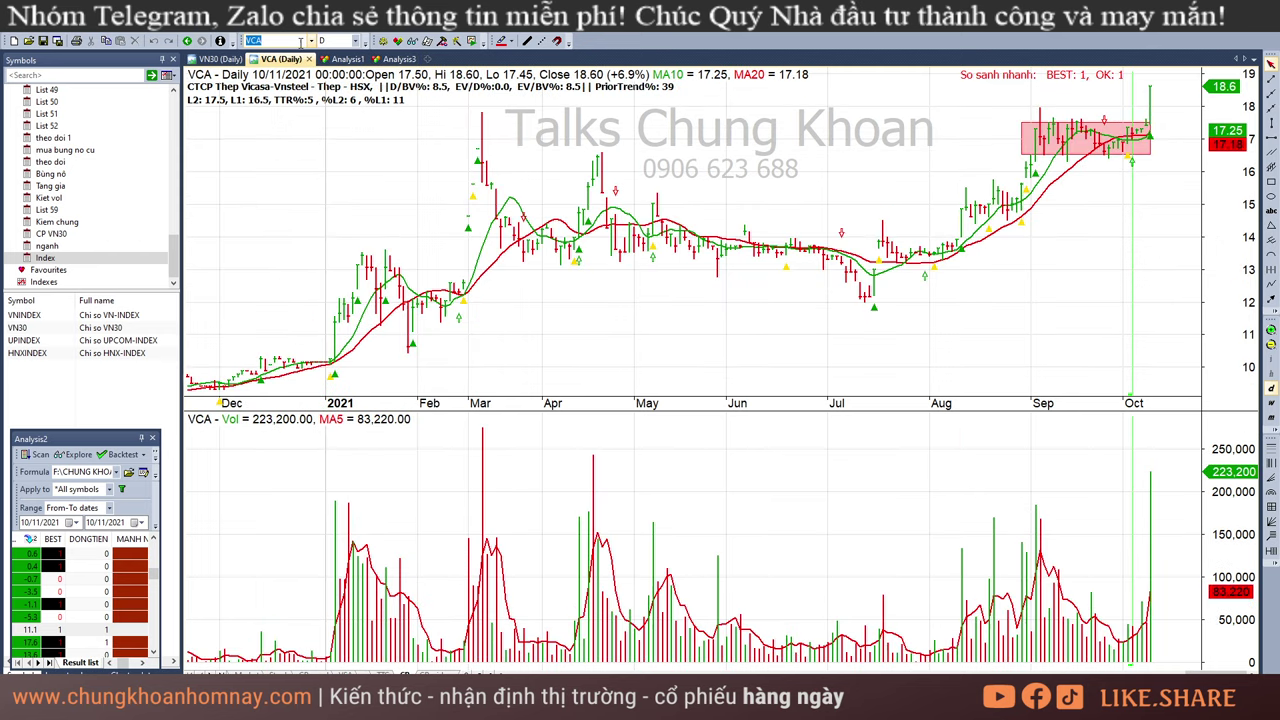
left_click(1125, 221)
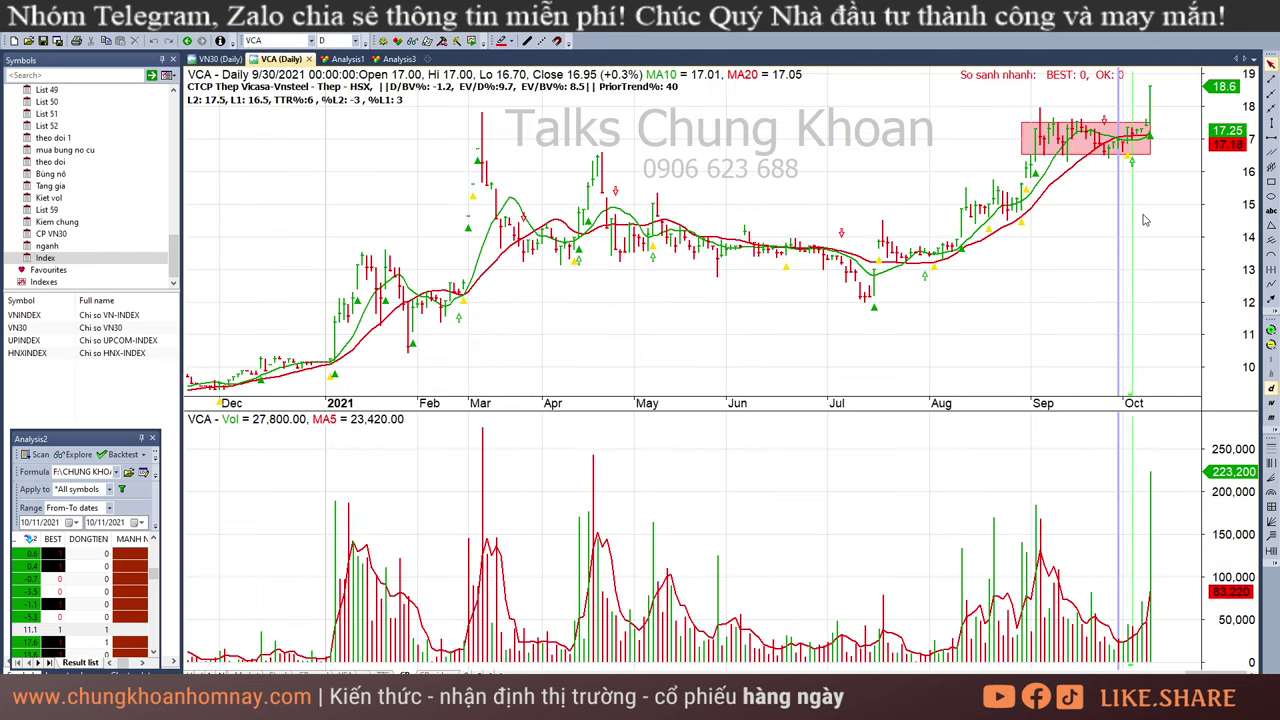
left_click(1143, 218)
left_click(1157, 211)
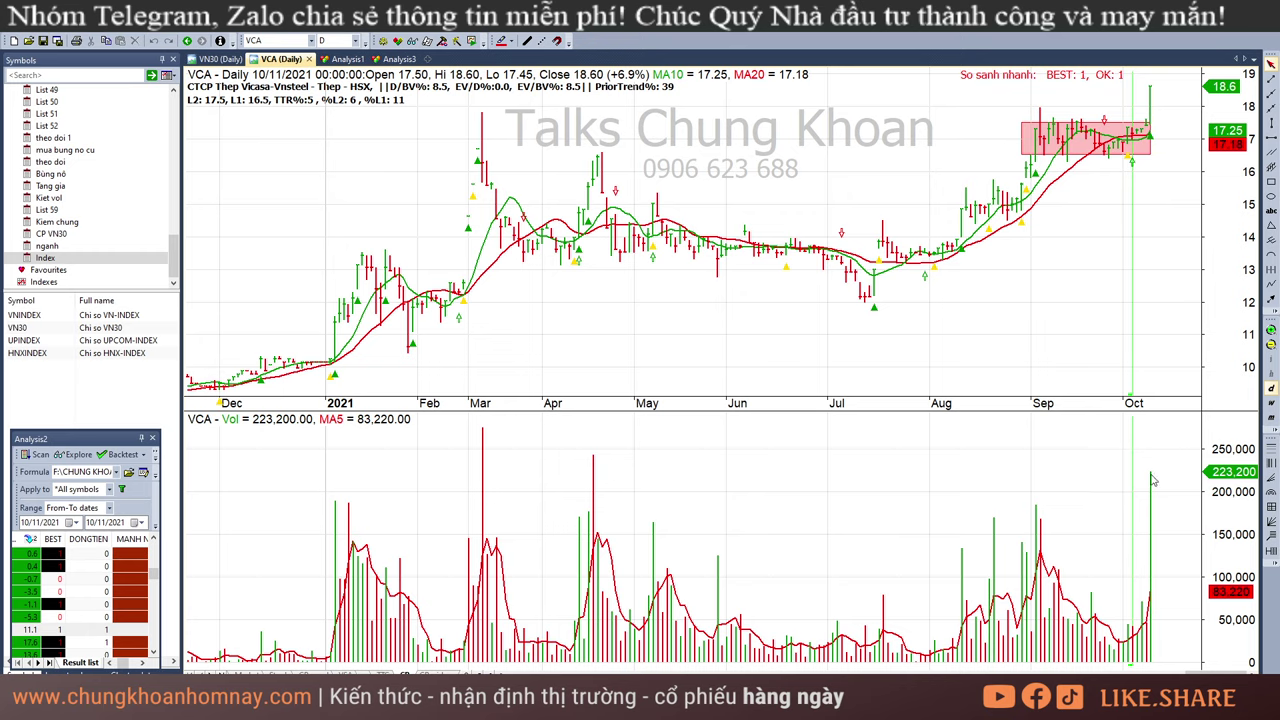
- Inspect VCA's price bars for 8/10/2021 and 8/11/2021 around the August breakout signal
left_click(959, 267)
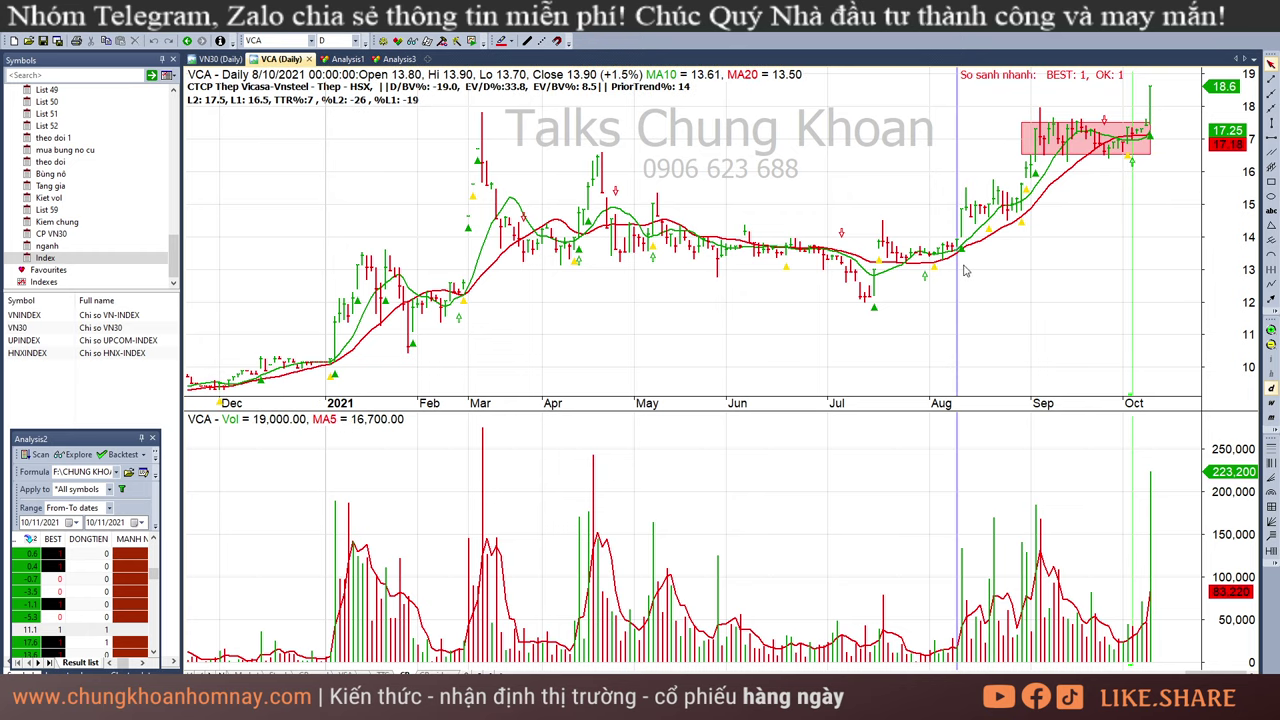
left_click(965, 270)
left_click(960, 268)
left_click(962, 268)
left_click(963, 267)
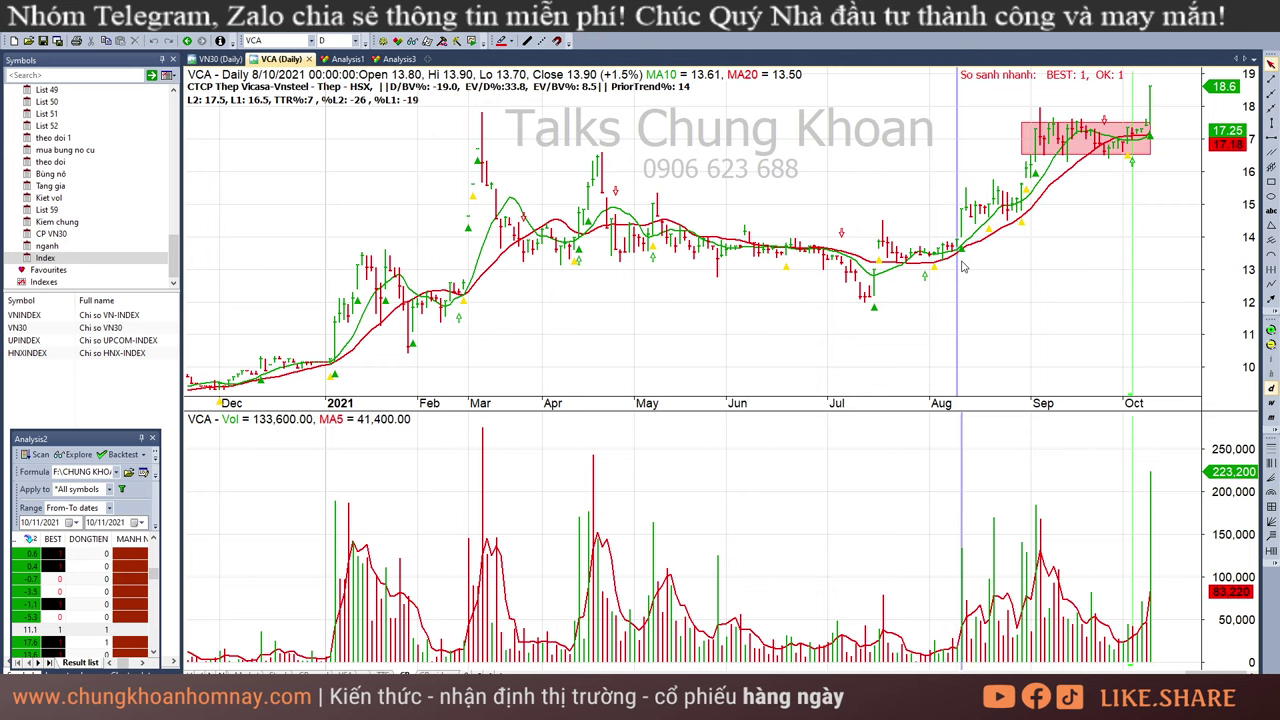
left_click(963, 267)
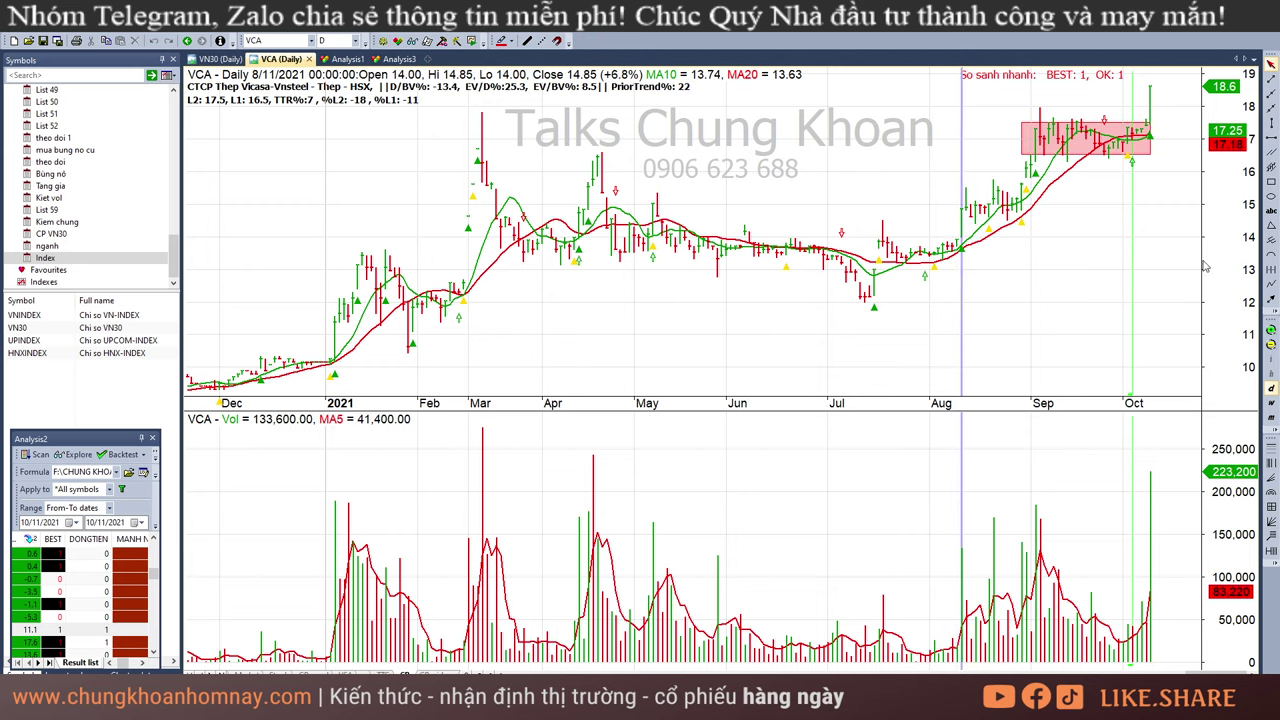
left_click(1271, 181)
mouse_move(563, 204)
left_mouse_down()
mouse_move(896, 270)
mouse_move(971, 269)
left_mouse_up()
key("Delete")
left_click(1153, 227)
- Switch back to Excel and clear the active filter from the stock list
key("alt+Tab")
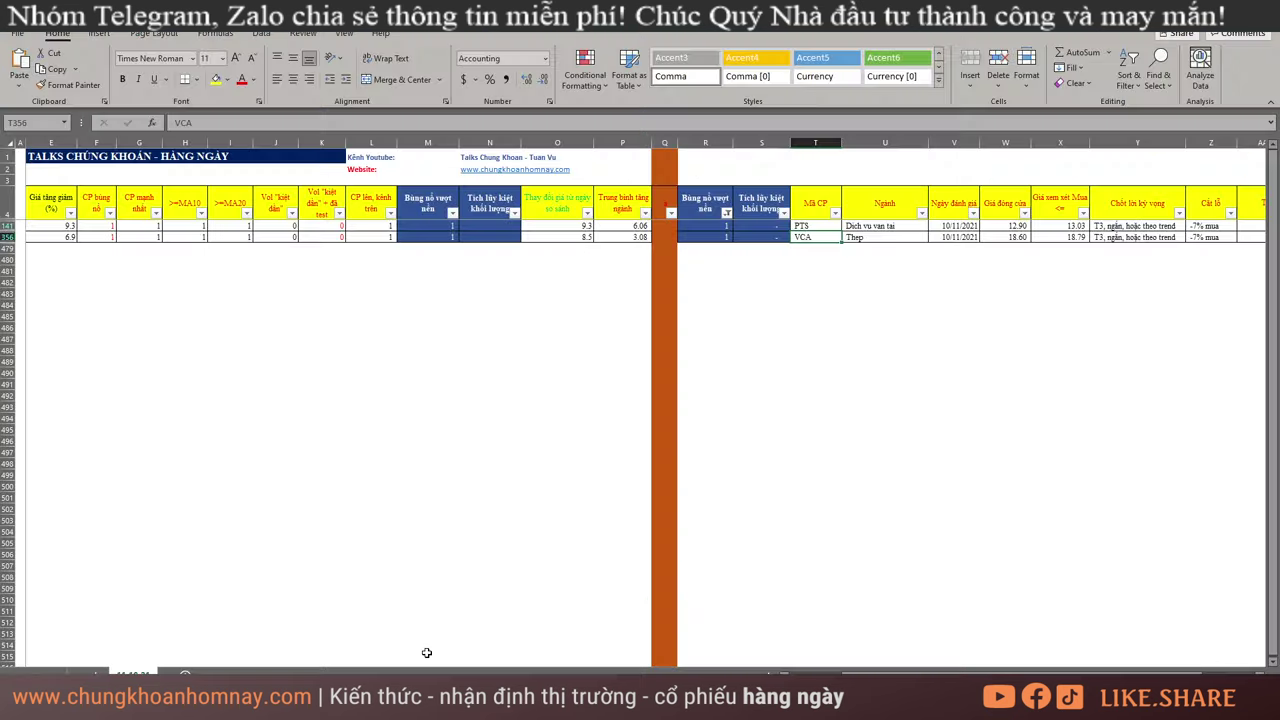
left_click(826, 303)
key("alt+a")
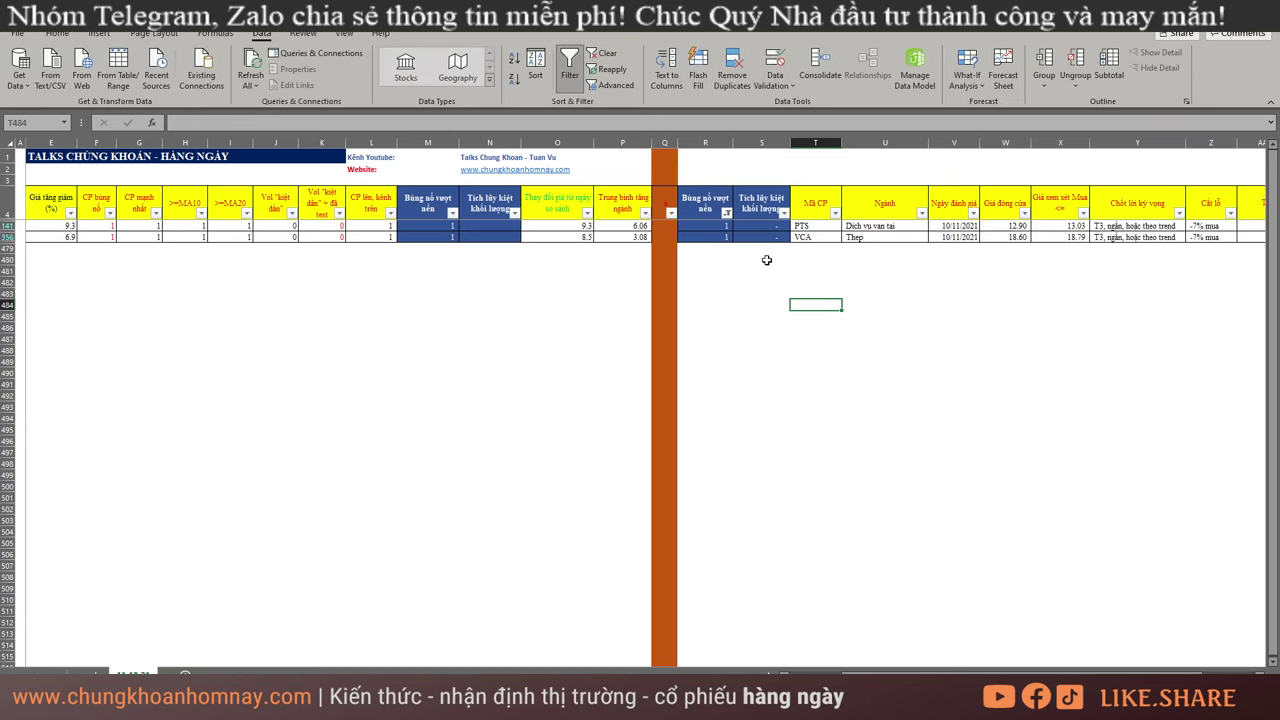
key("c")
- Filter the second "Tích lũy kiệt khối lượng" column to show only value 1
left_click(763, 259)
left_click(784, 212)
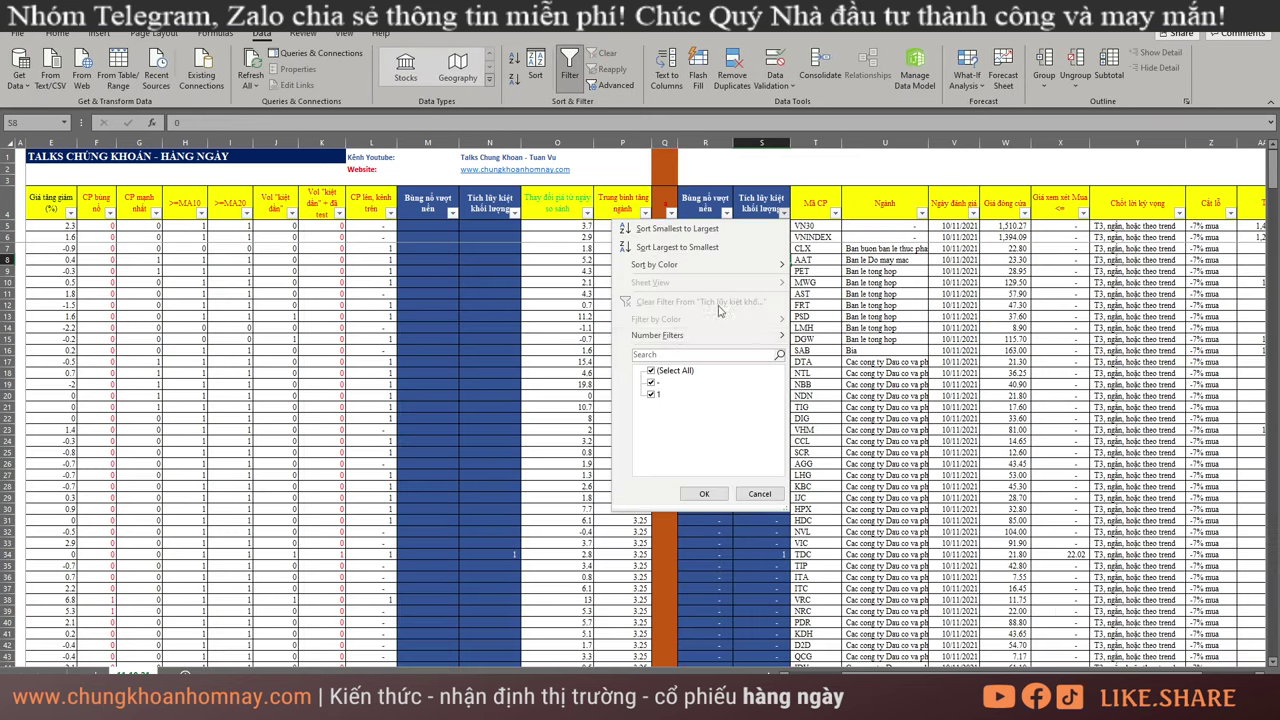
left_click(673, 371)
left_click(652, 394)
left_click(706, 494)
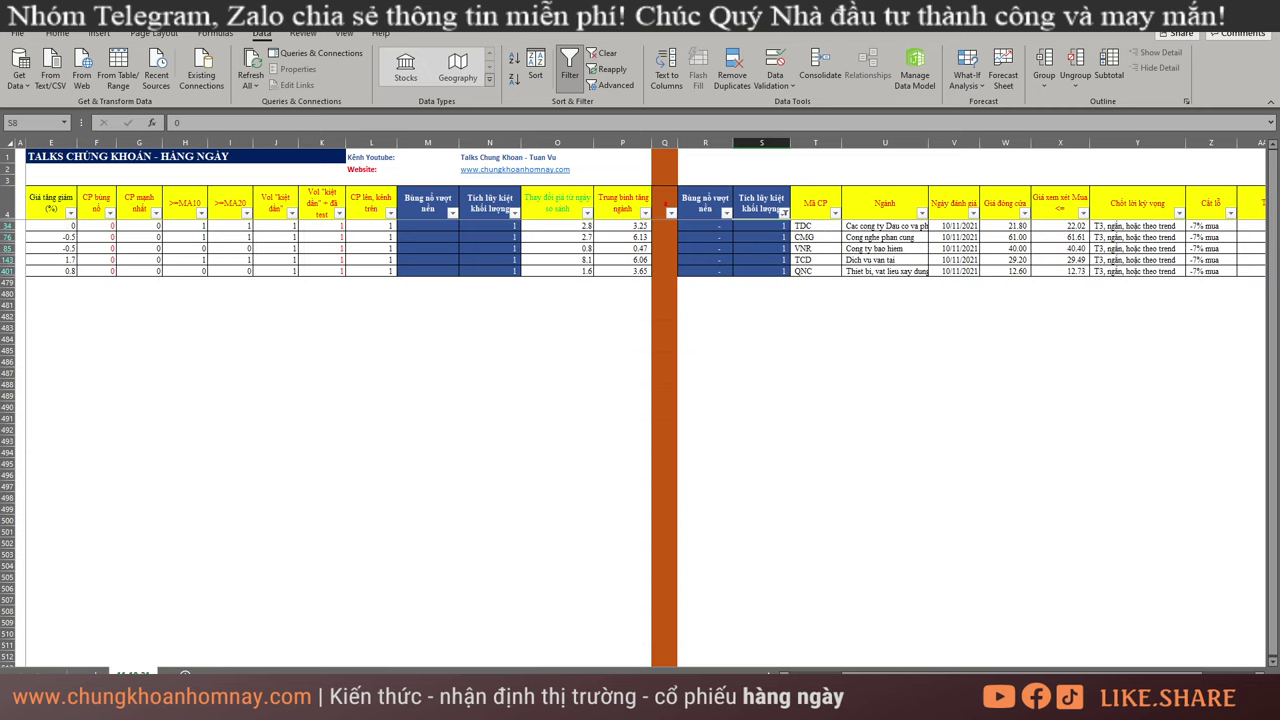
- Switch to AmiBroker and load the TDC chart
key("alt+Tab")
left_click(268, 41)
type("TDC")
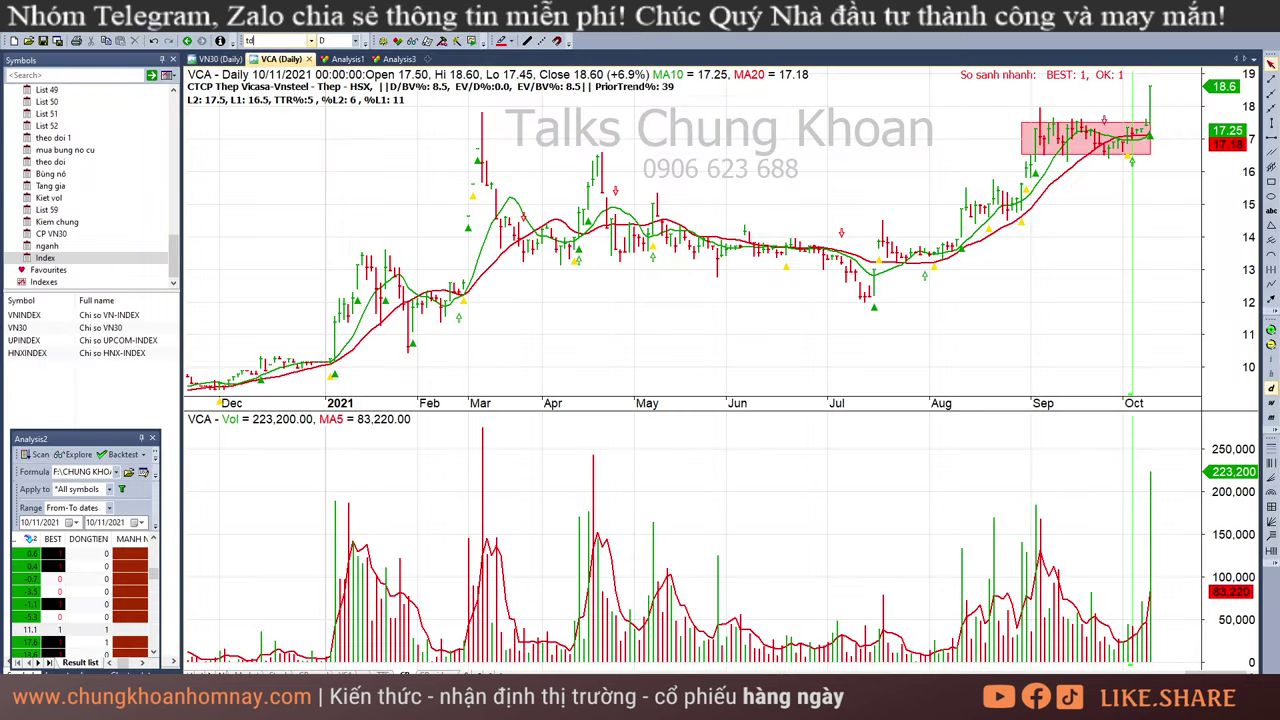
key("Return")
- Inspect TDC's late September and October 2021 price and volume bars, and return to the filtered list in Excel
left_click(1095, 215)
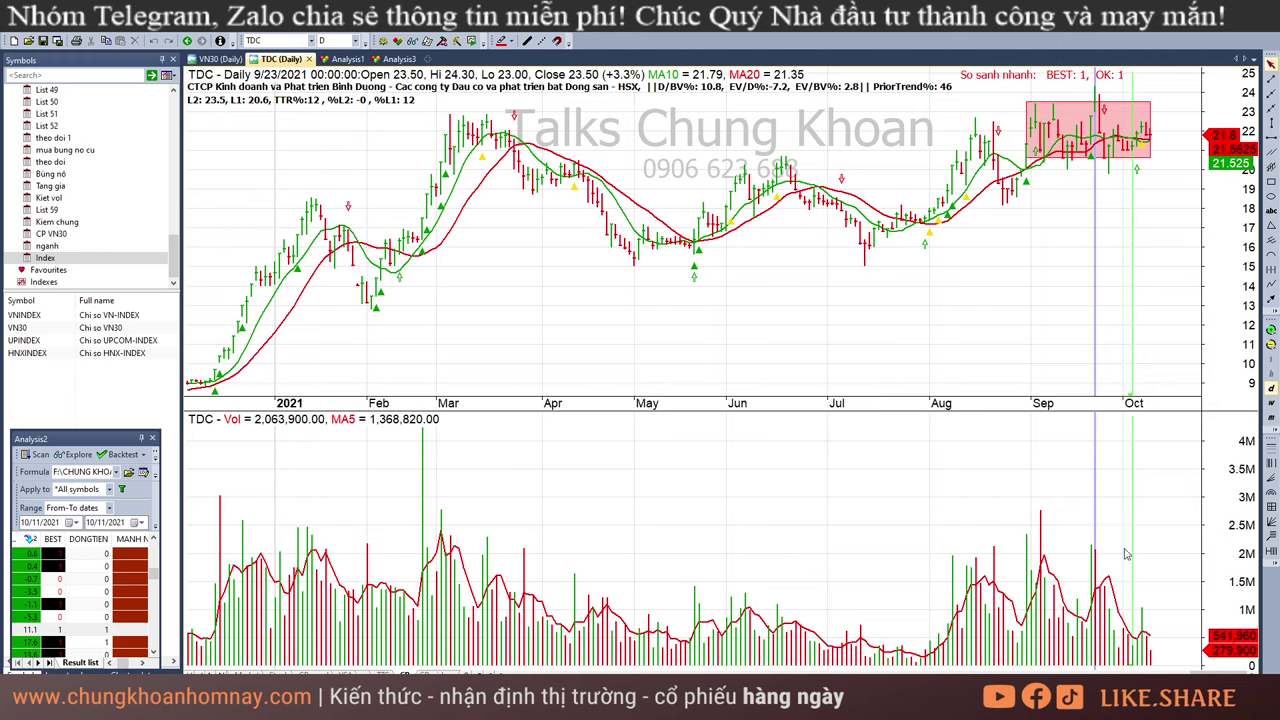
left_click(1150, 655)
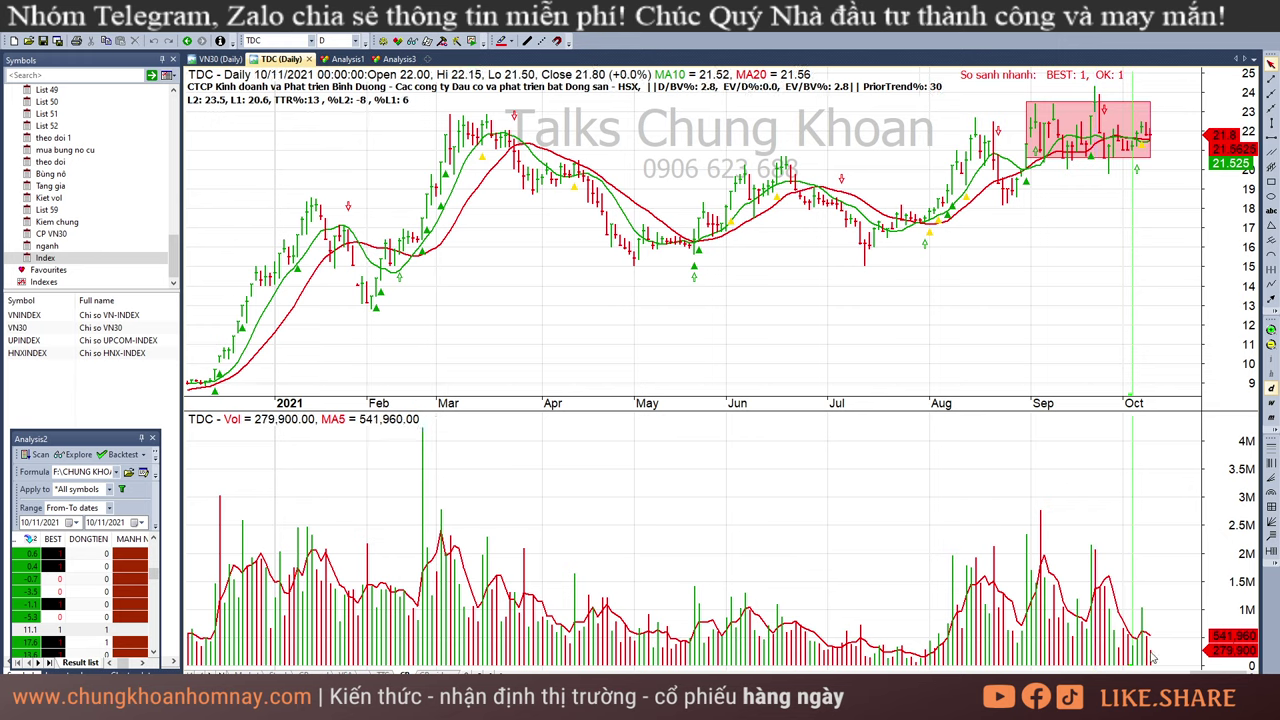
left_click(1149, 184)
left_click(1131, 184)
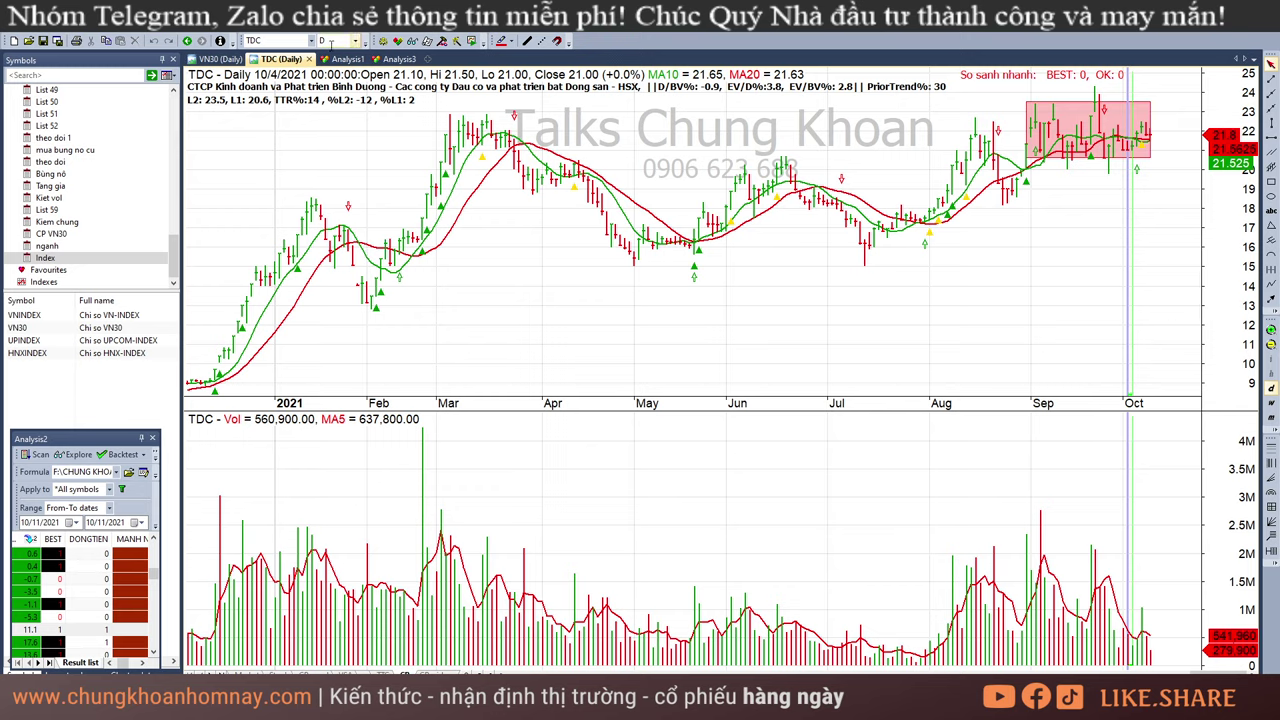
key("alt+Tab")
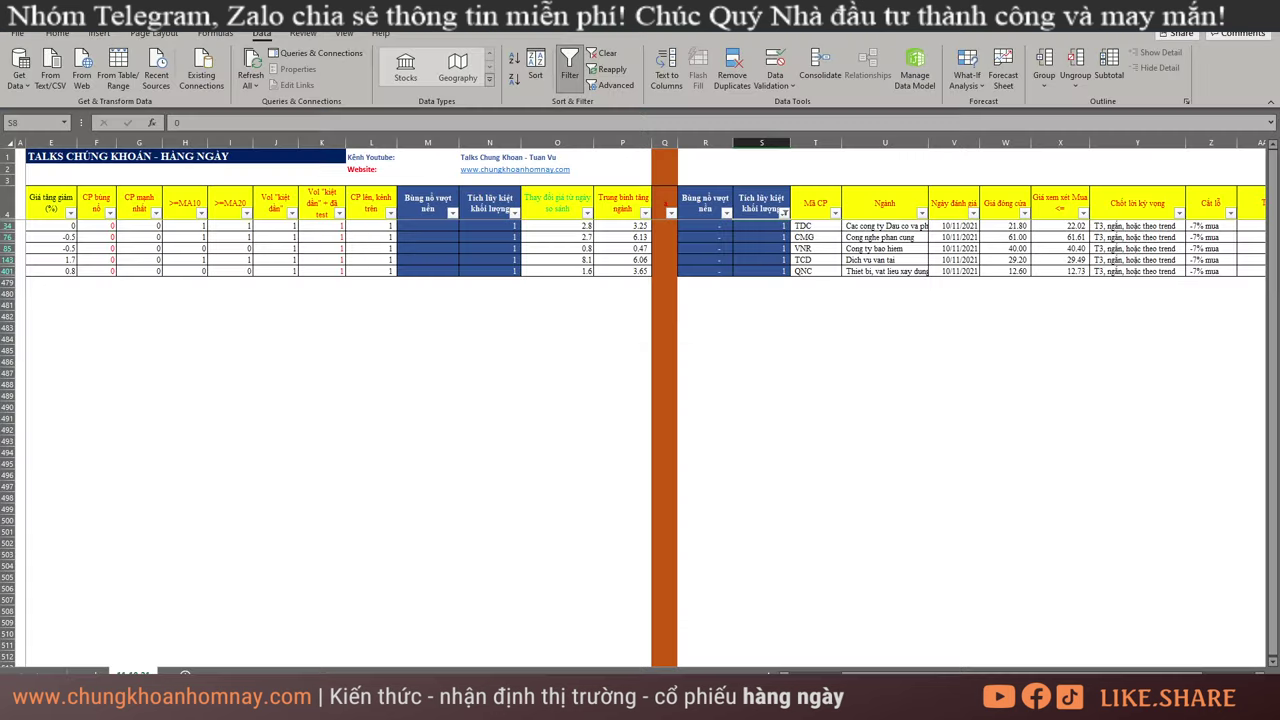
- Switch to AmiBroker and load the CMG chart
key("alt+Tab")
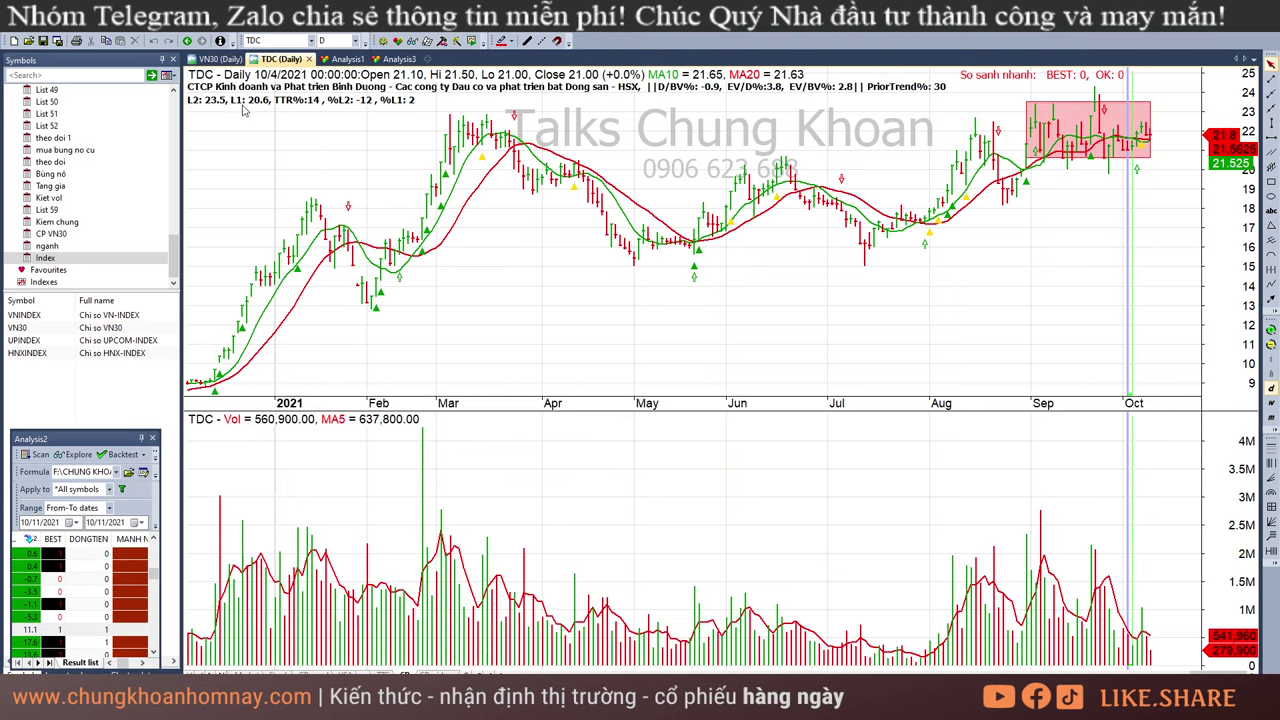
left_click(272, 40)
type("cmg")
key("Return")
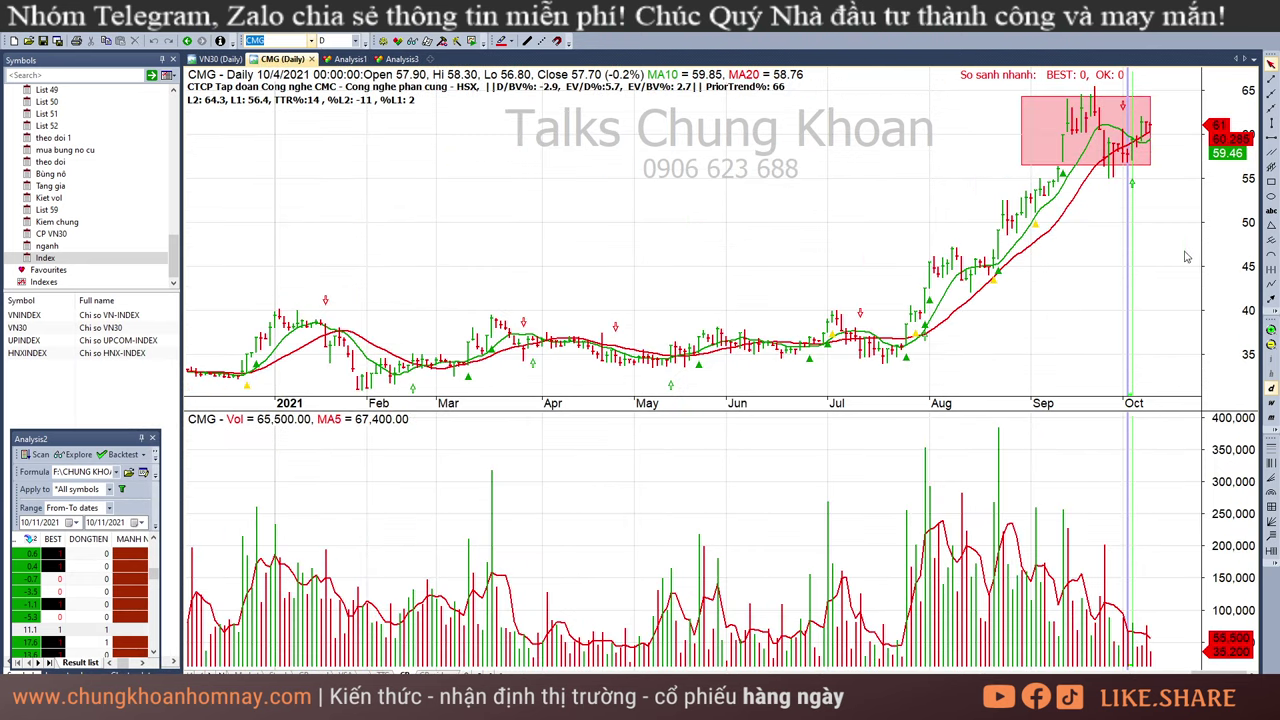
- Inspect CMG's September and October 2021 price and volume bars, including 10/4/2021 and 10/11/2021
left_click(1073, 272)
left_click(1155, 181)
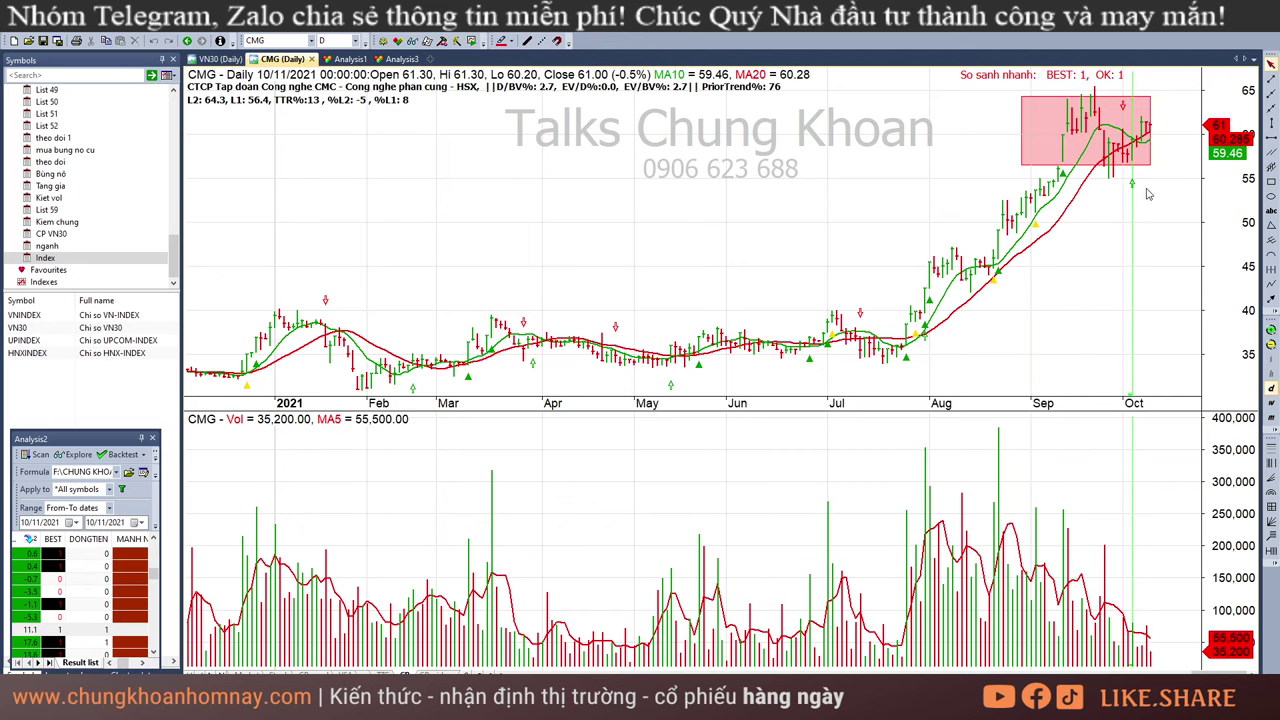
left_click(1149, 193)
left_click(1128, 202)
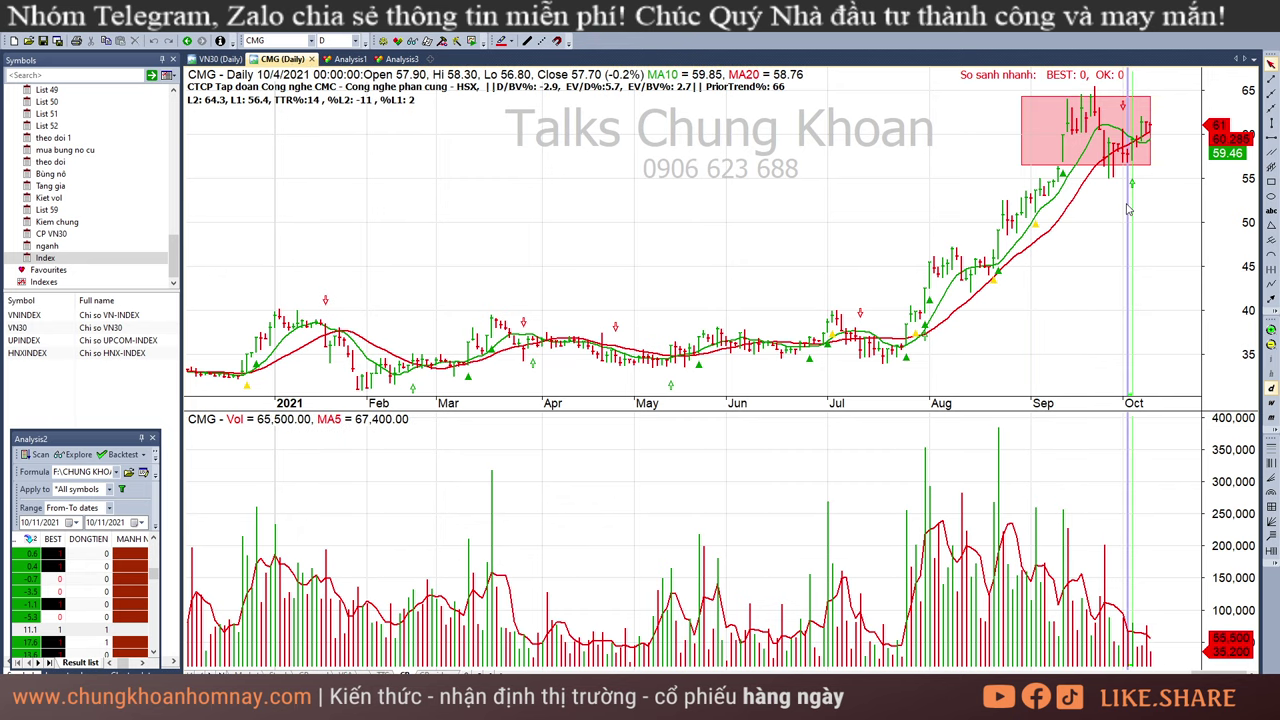
mouse_move(1127, 209)
left_click(1153, 232)
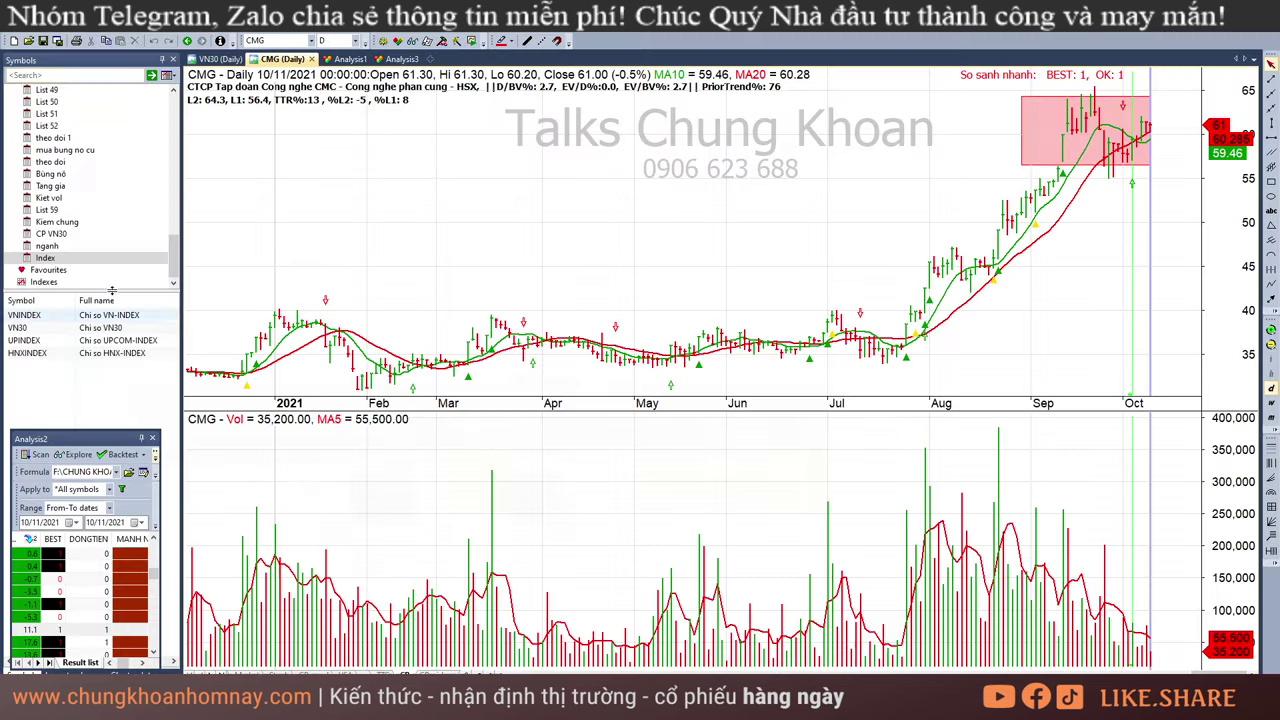
- Load the VNR chart
left_click(262, 42)
type("v")
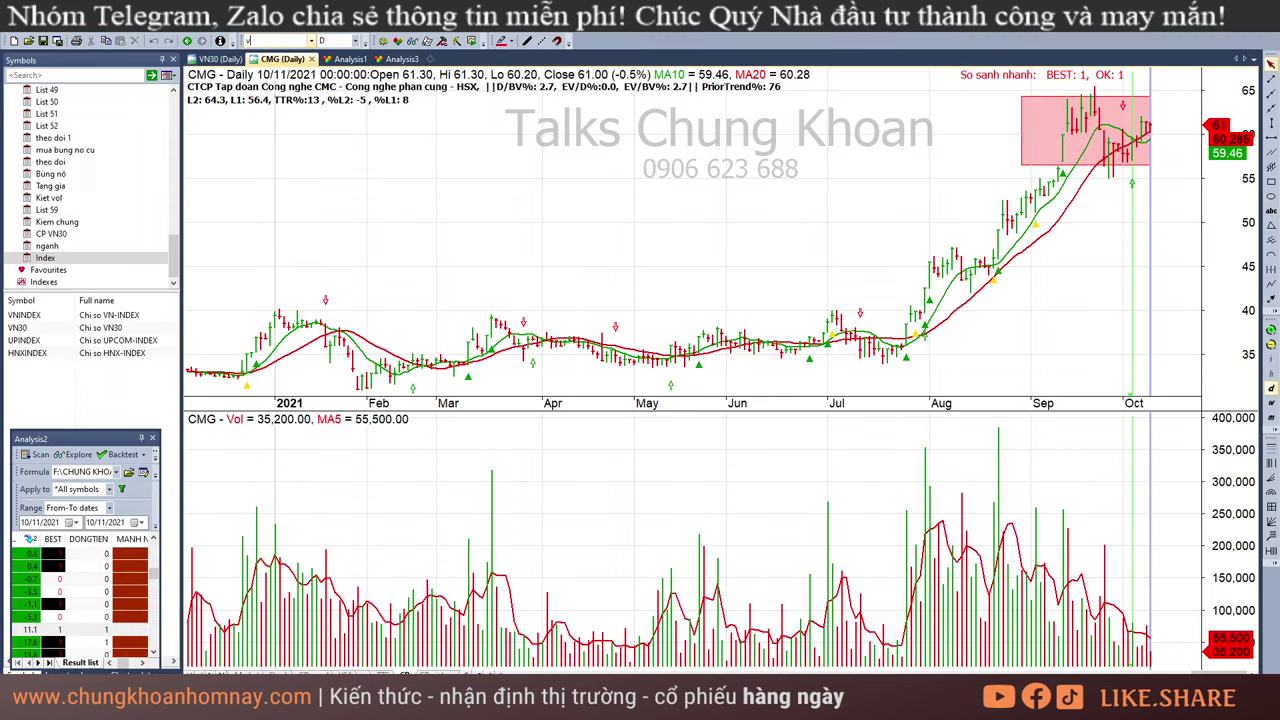
type("nr")
key("Return")
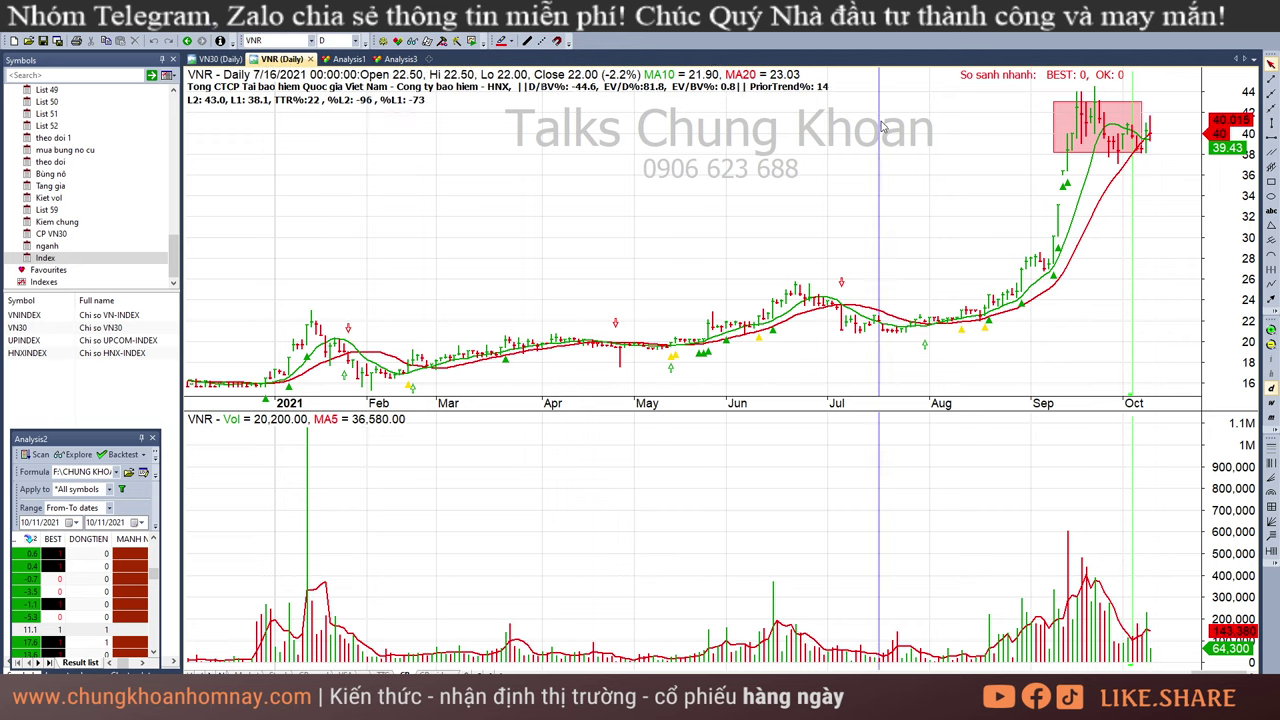
- Inspect VNR's price and volume bars from mid-September through 10/11/2021, including 9/23, 9/30 and 10/4
left_click(1153, 157)
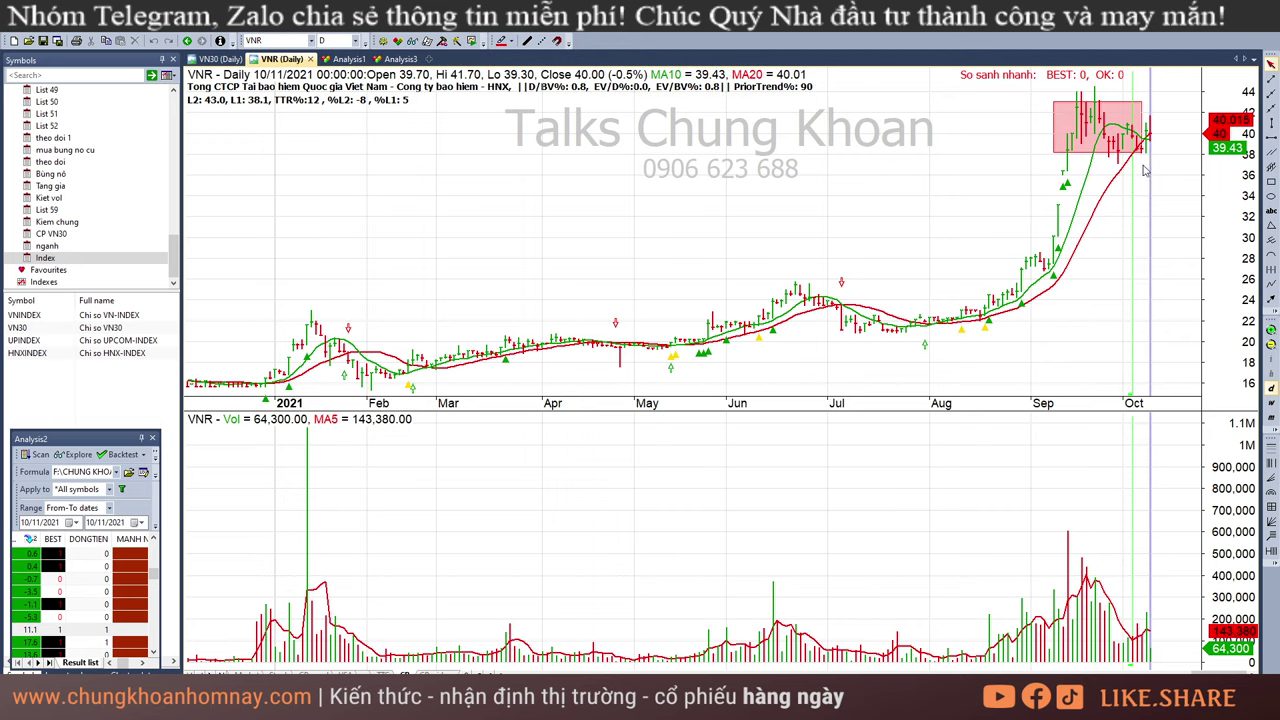
left_click(1121, 172)
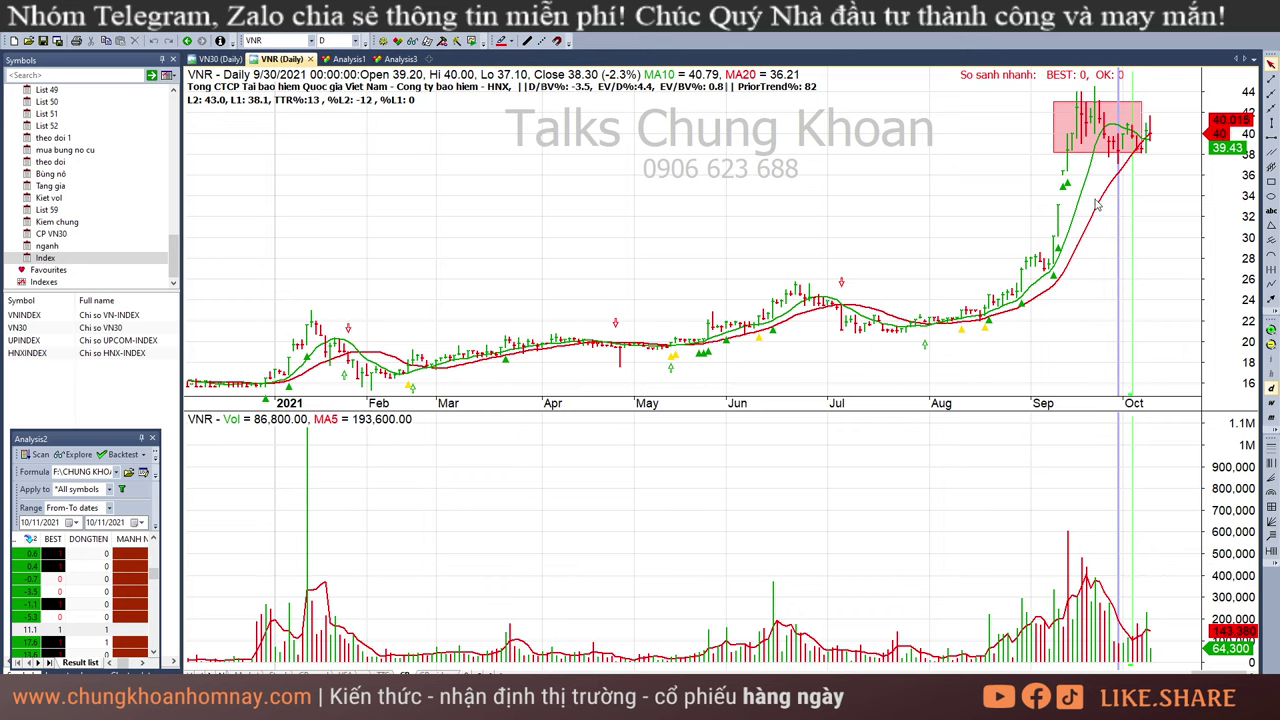
left_click(1086, 163)
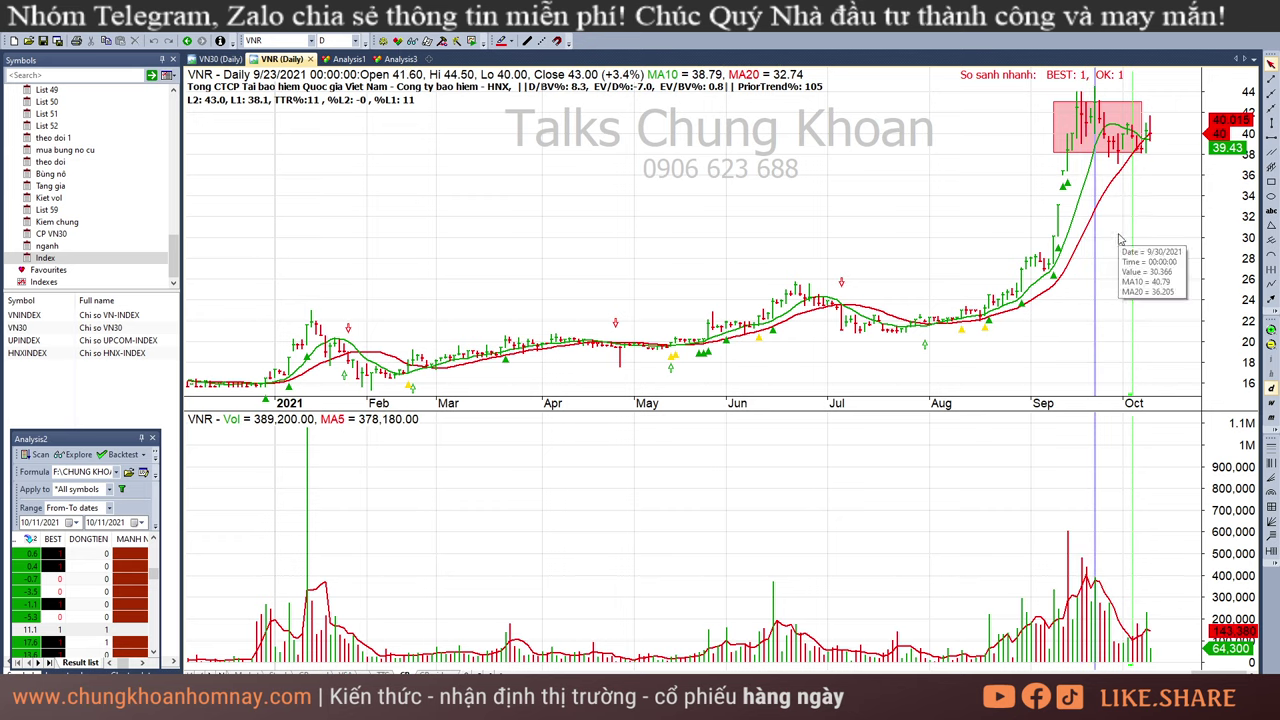
left_click(1078, 211)
left_click(1125, 221)
left_click(1172, 225)
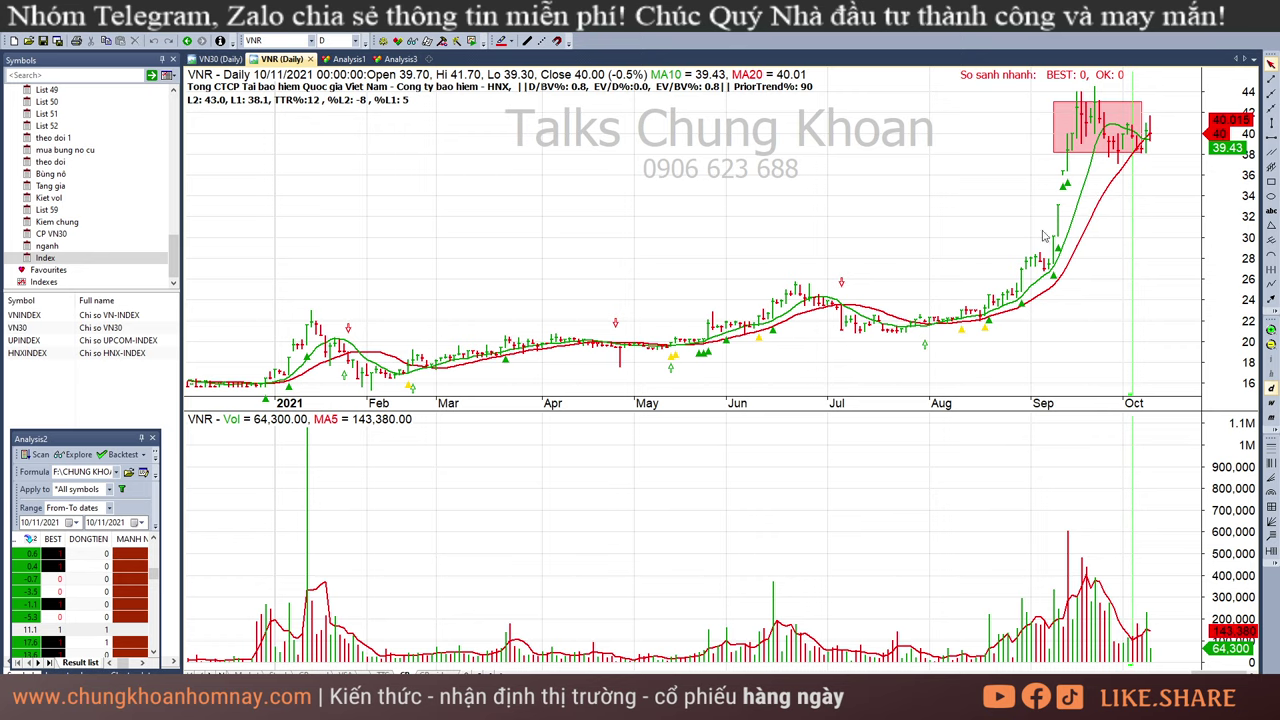
left_click(1115, 211)
left_click(1129, 222)
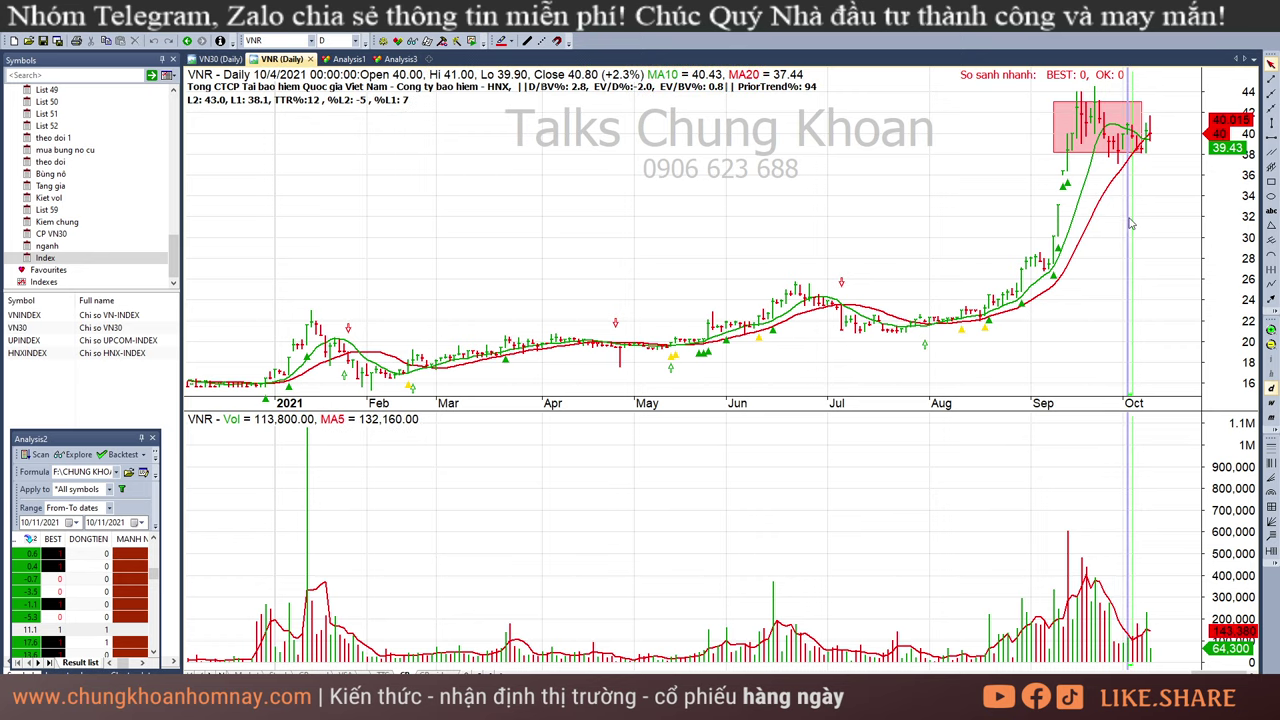
left_click(1174, 239)
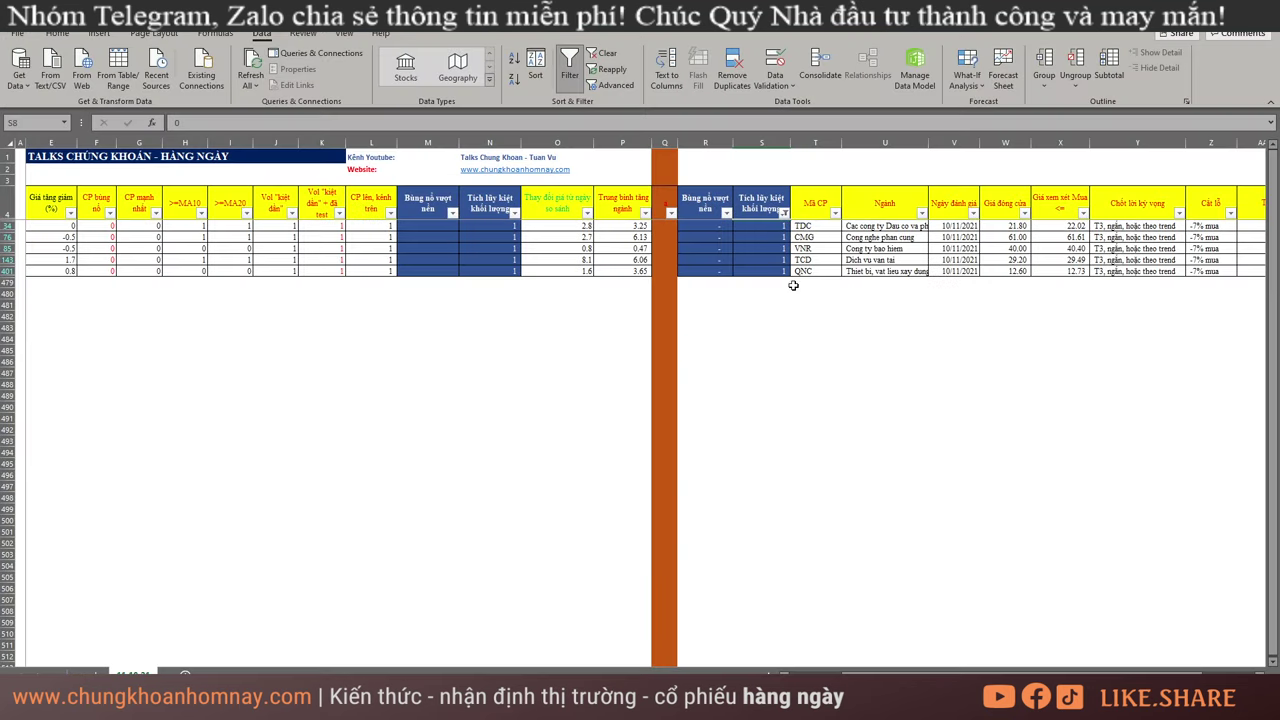
- Select TCD in the filtered Excel list, return to AmiBroker, and inspect the TDC chart's 9/9/2021 and 10/11/2021 bars
left_click(826, 260)
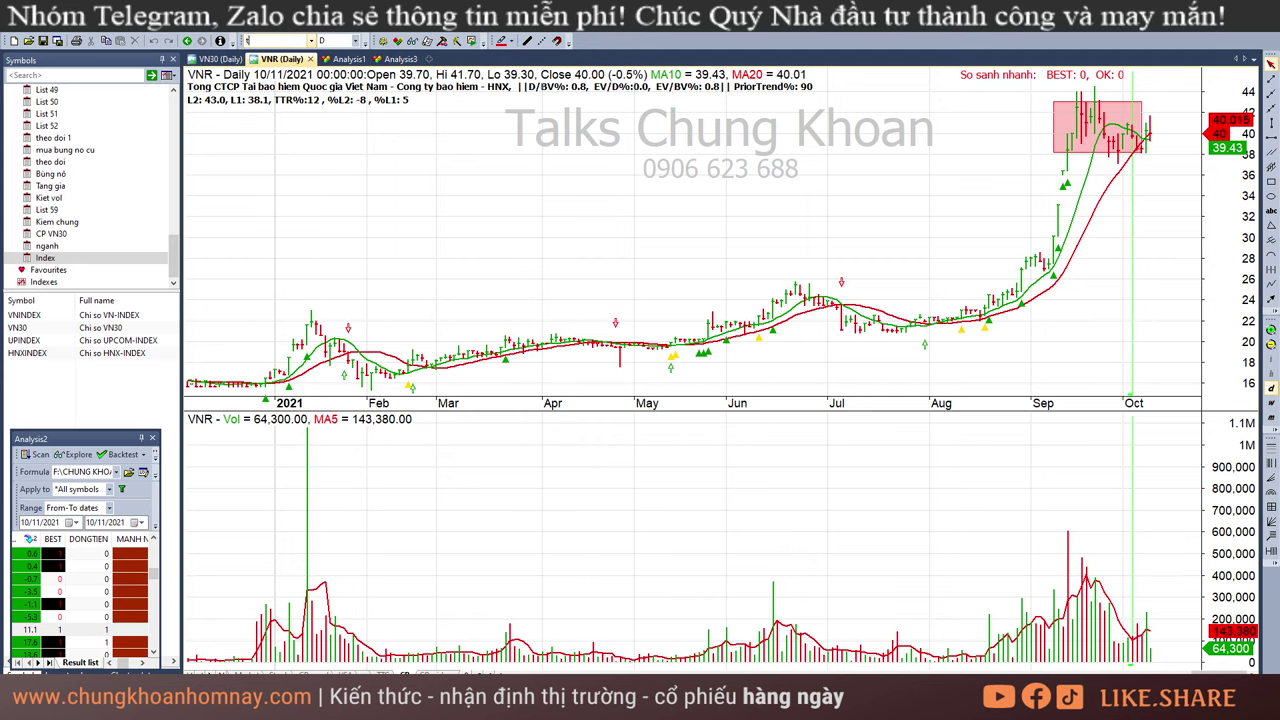
type("tdc")
key("Return")
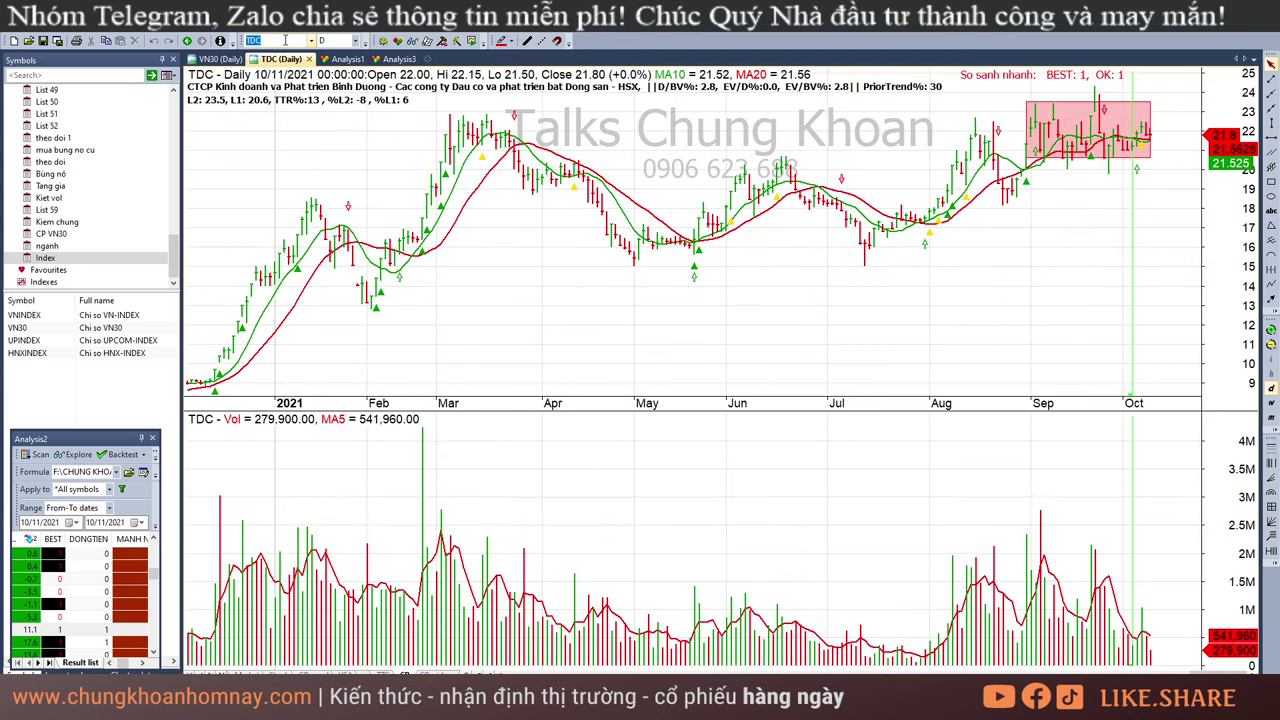
left_click(1049, 193)
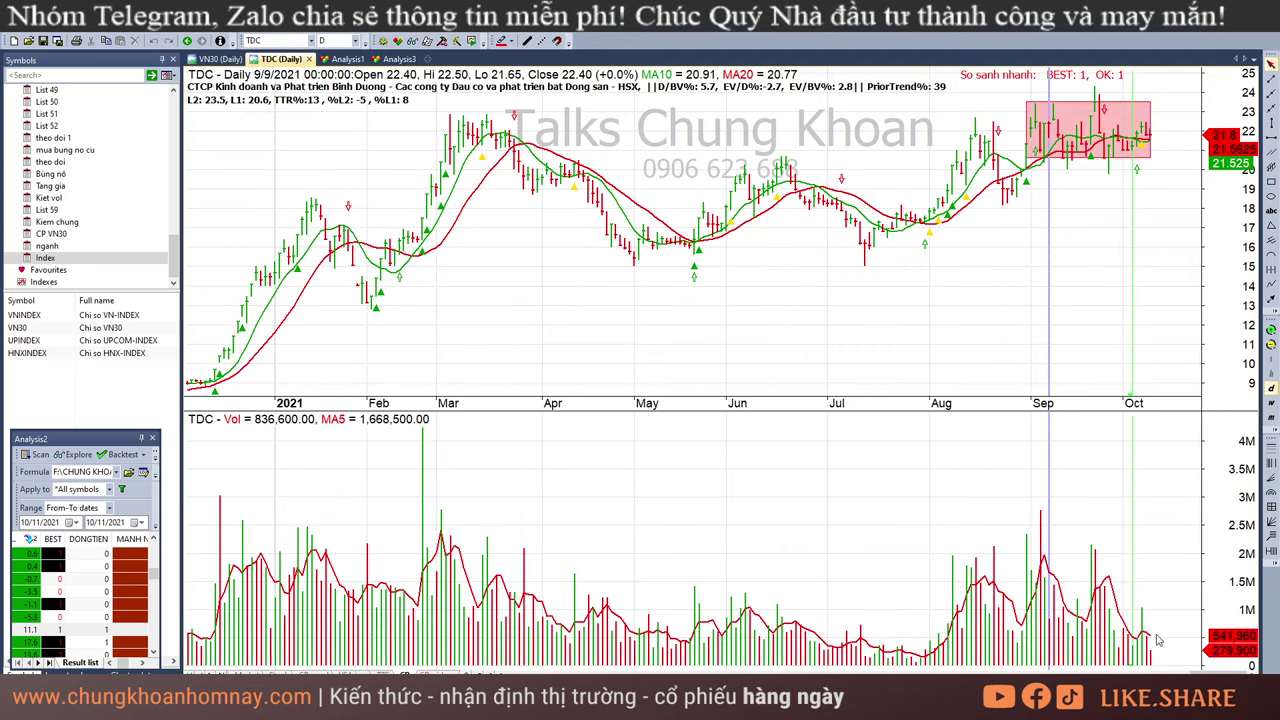
left_click(1186, 255)
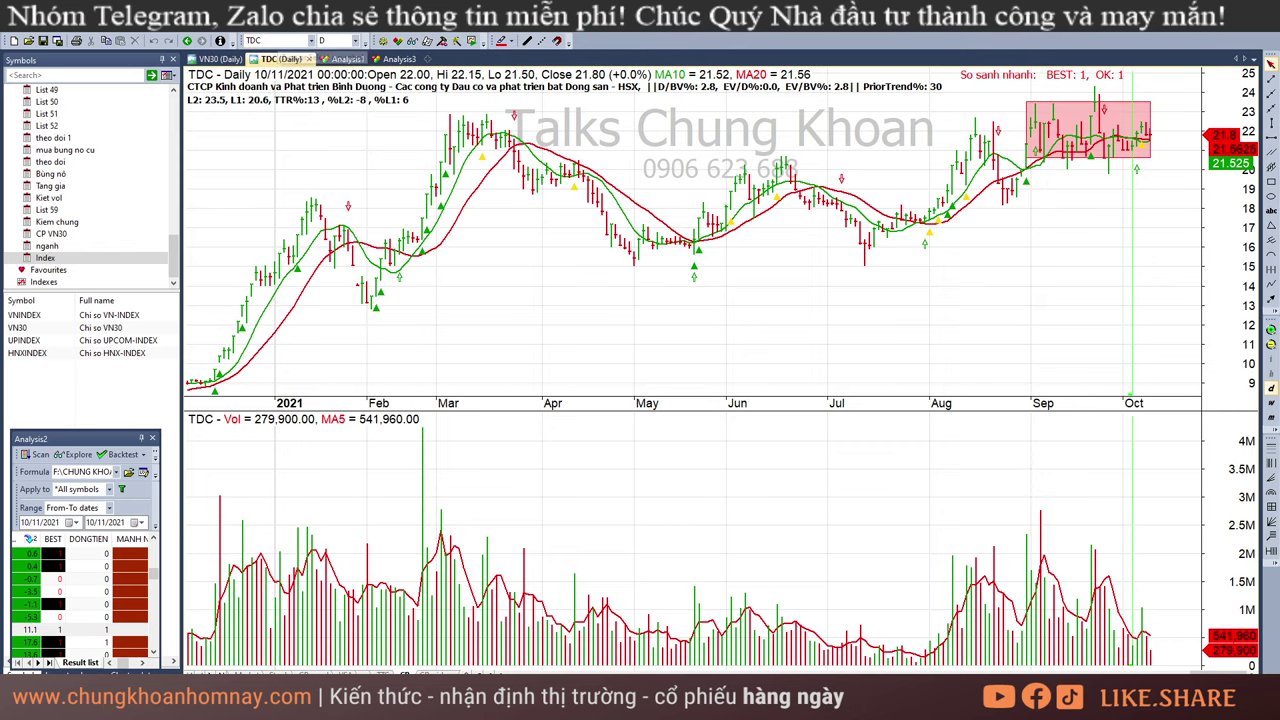
- Check the filtered list in Excel for the last candidate and load the QNC chart in AmiBroker
key("alt+Tab")
key("alt+Tab")
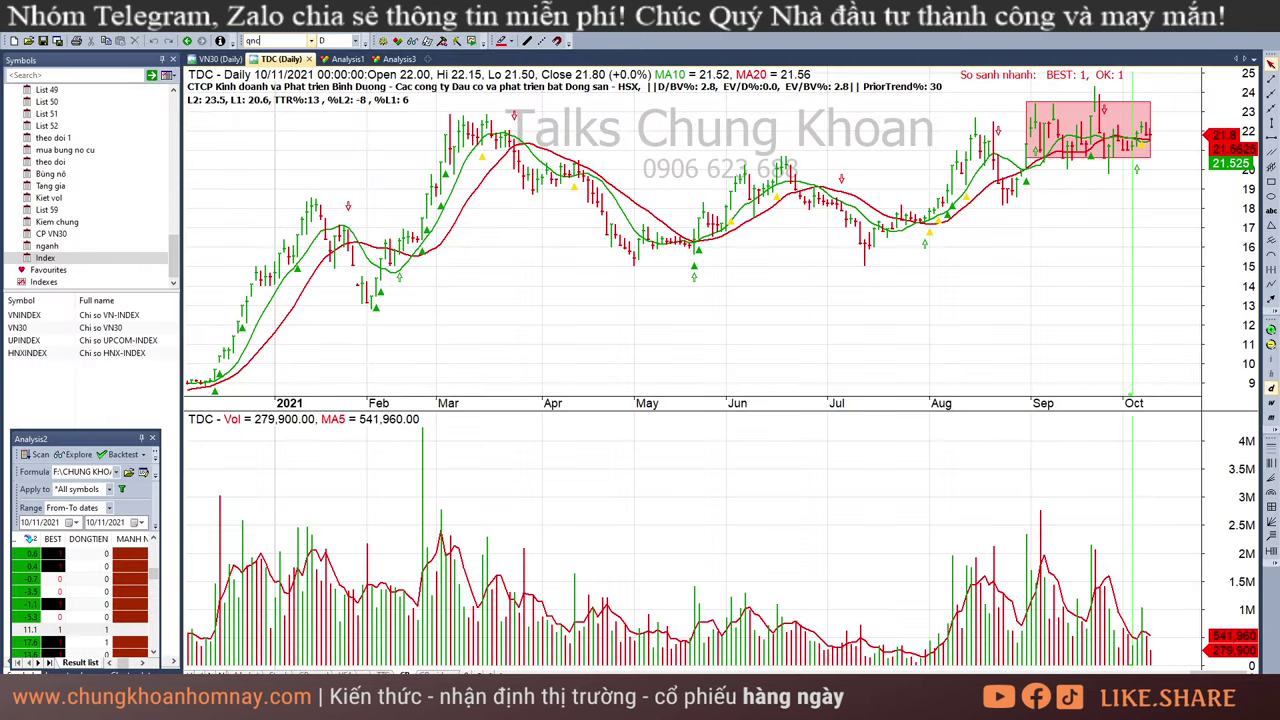
key("Return")
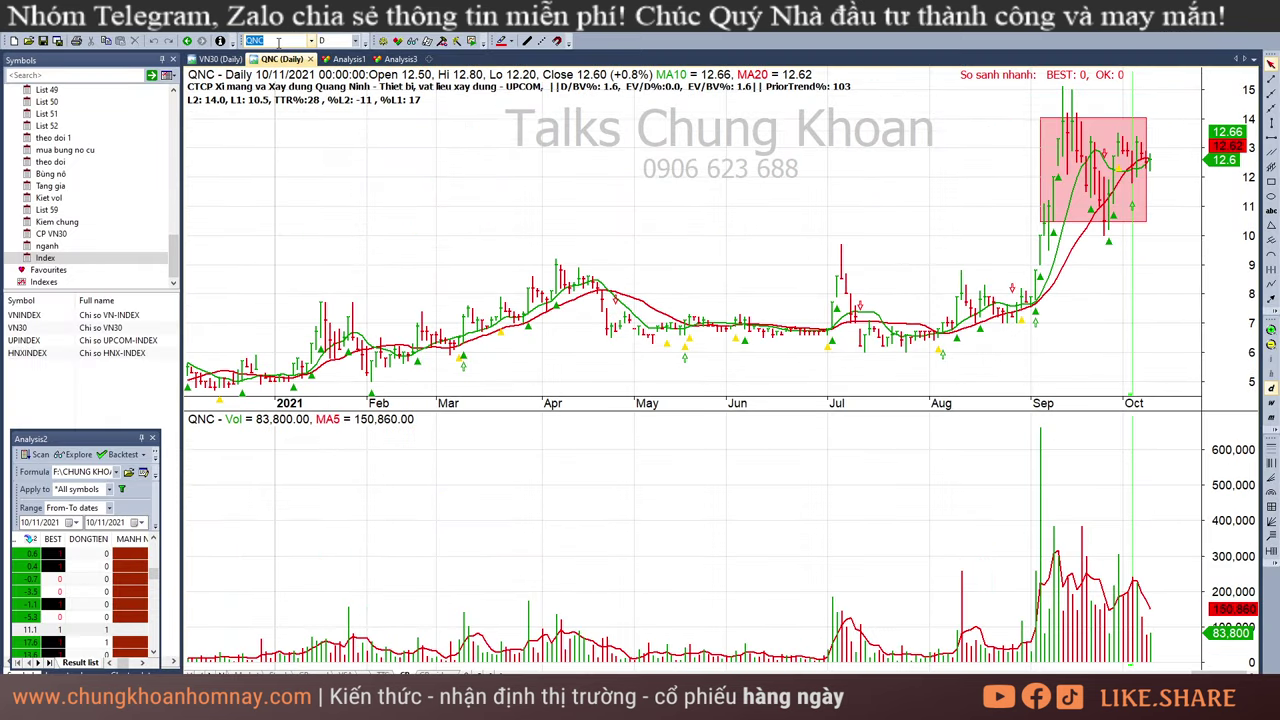
- Inspect QNC's price and volume bars inside the September–October base, including 9/28, 10/8 and 10/11/2021
left_click(1069, 156)
left_click(1110, 246)
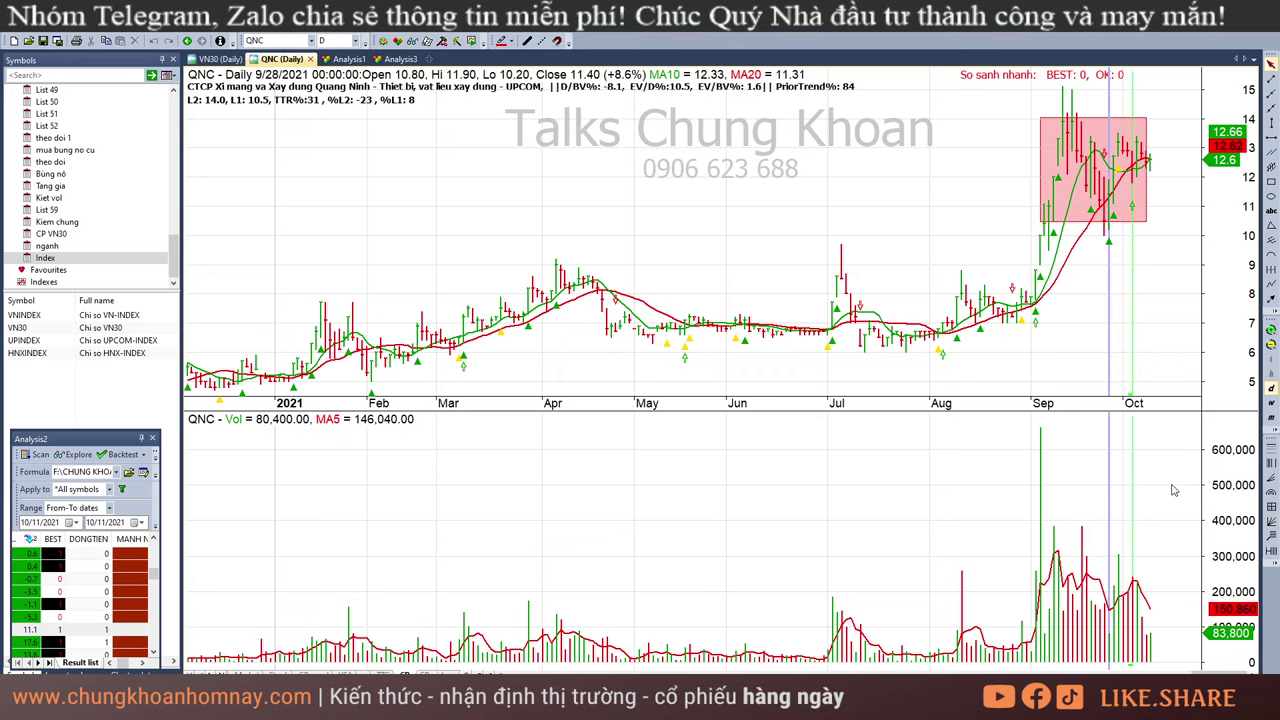
left_click(1148, 645)
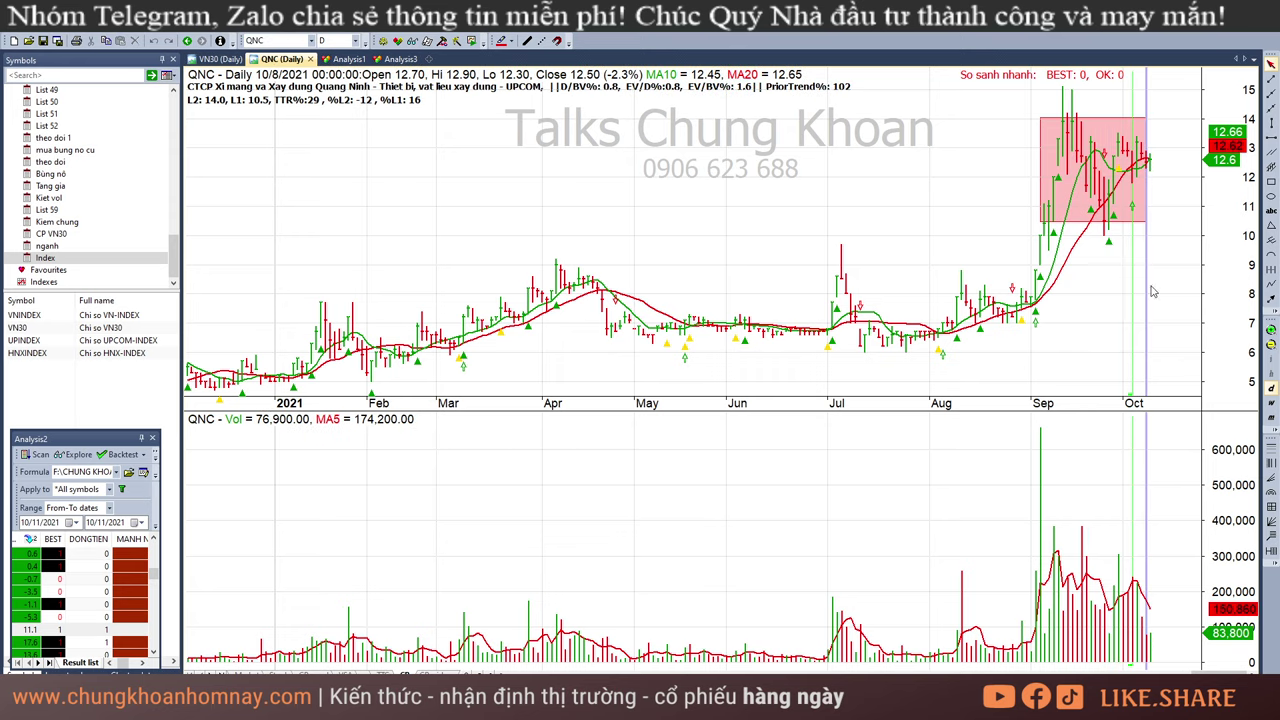
left_click(1150, 176)
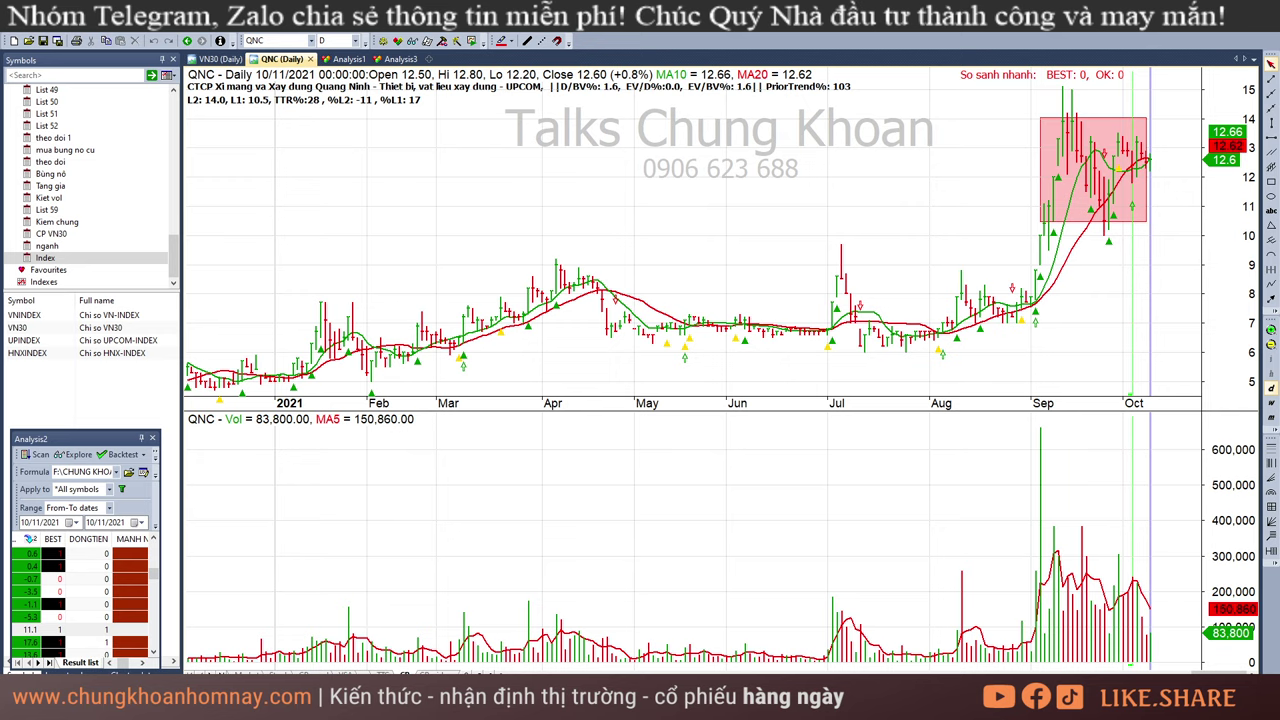
- Widen the Analysis2 results window and re-sort its result list by the column between SSDate and BO
left_click_drag(161, 614, 1160, 620)
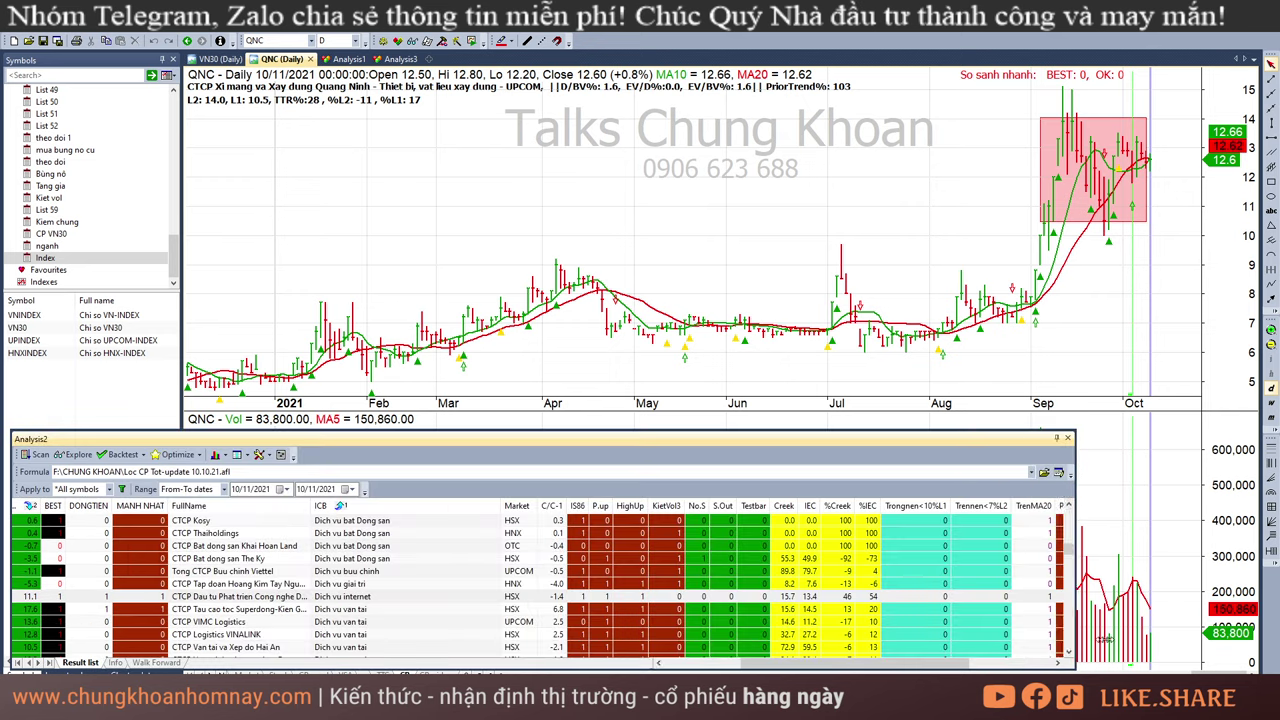
left_click_drag(983, 669, 901, 669)
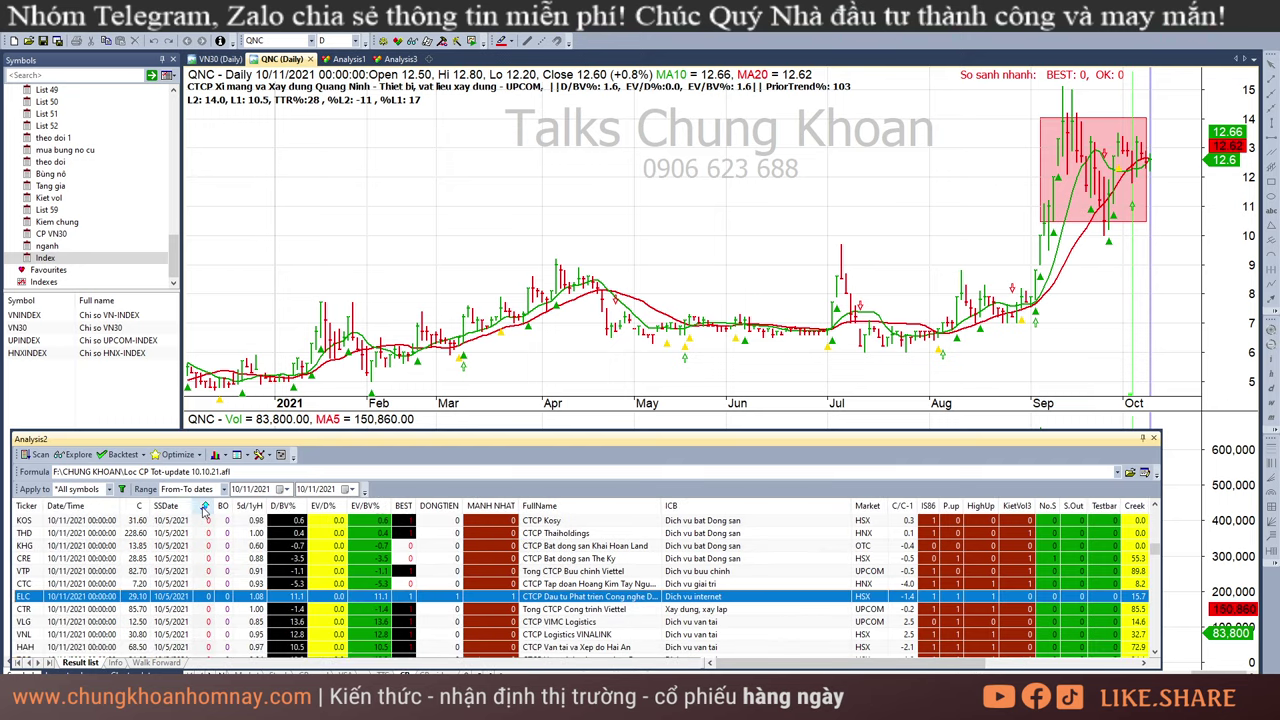
left_click(203, 506)
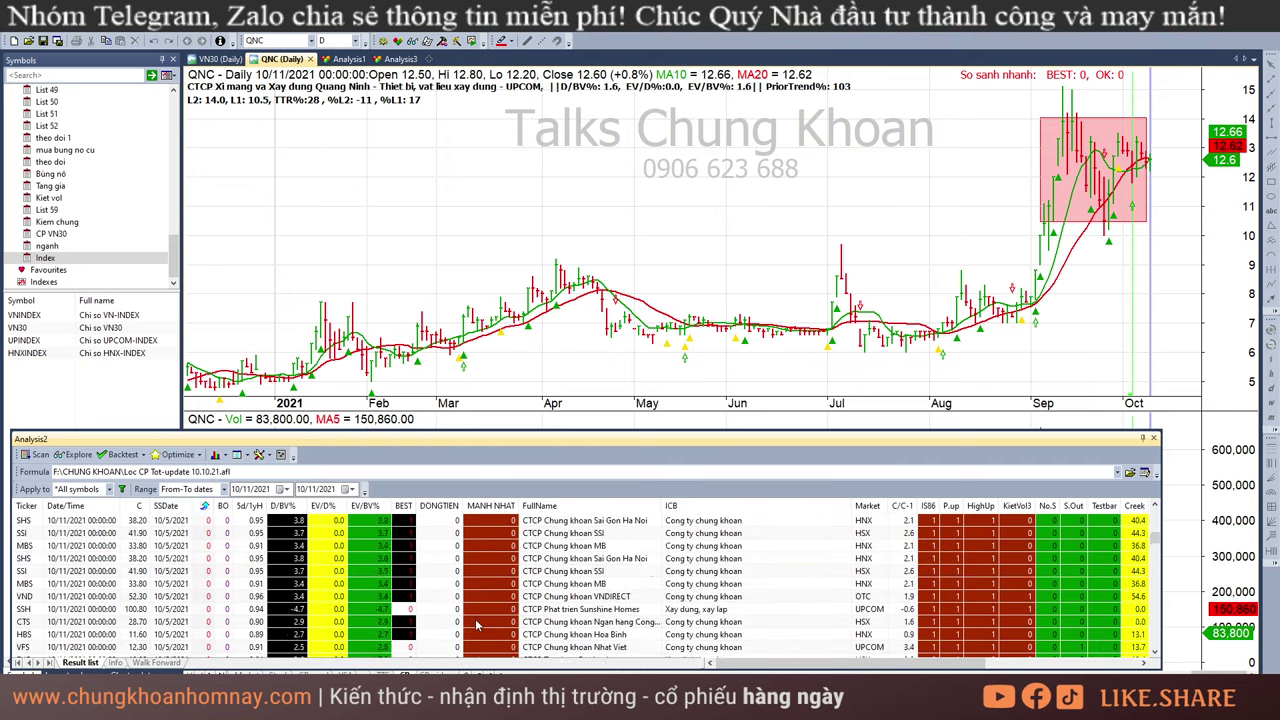
- Return to Excel and clear the active filter so the full stock list is shown
key("alt+Tab")
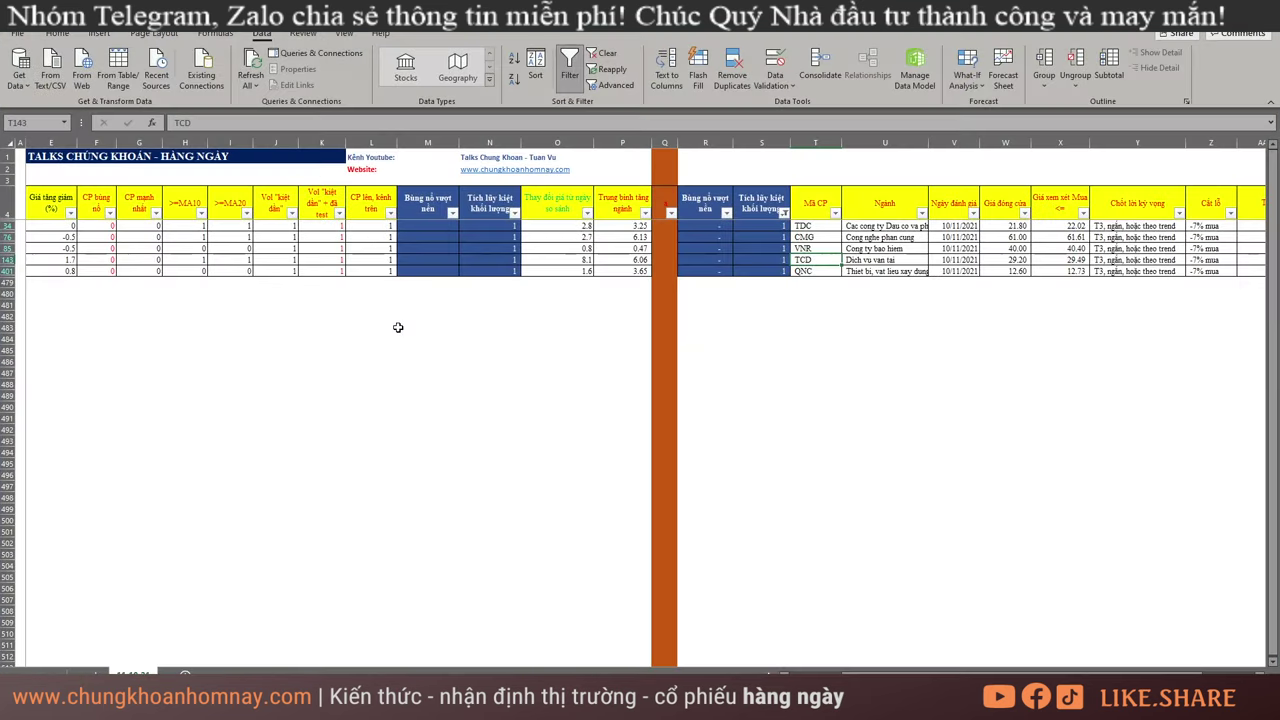
left_click(483, 400)
key("alt+a")
key("c")
left_click(483, 400)
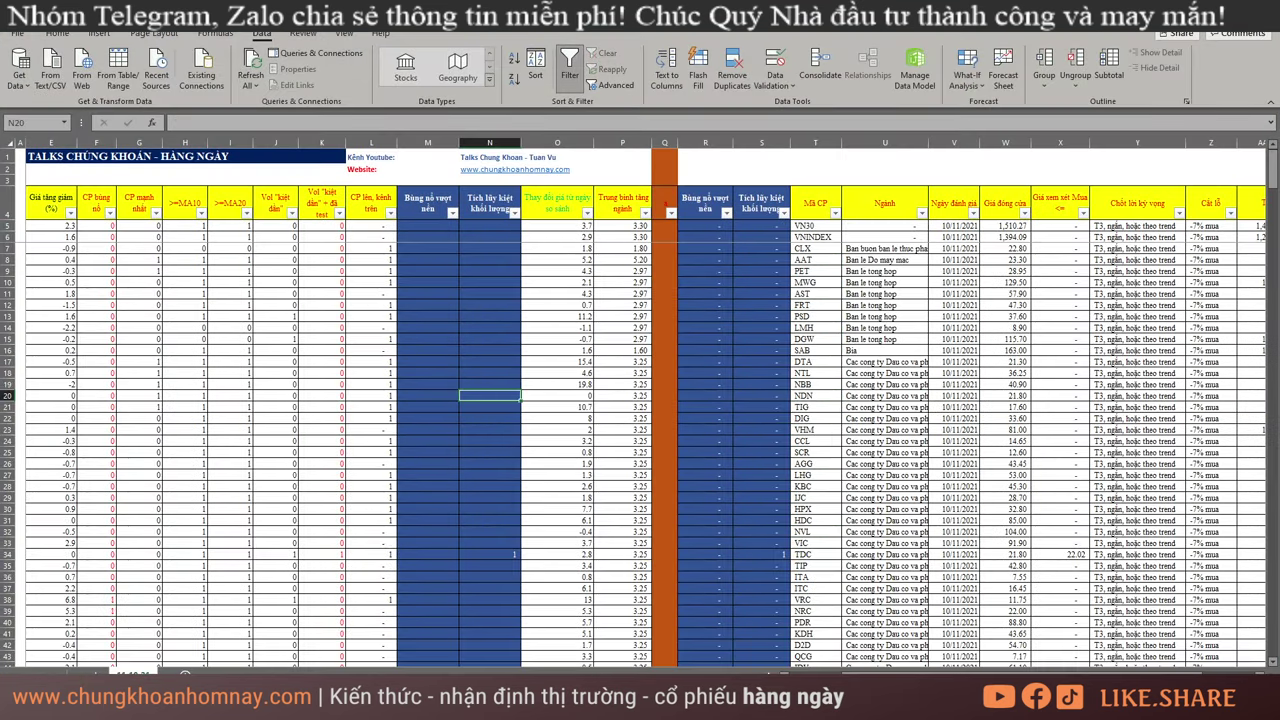
- Filter the "CP bùng nổ" column to show only value 1
left_click_drag(1000, 672, 905, 672)
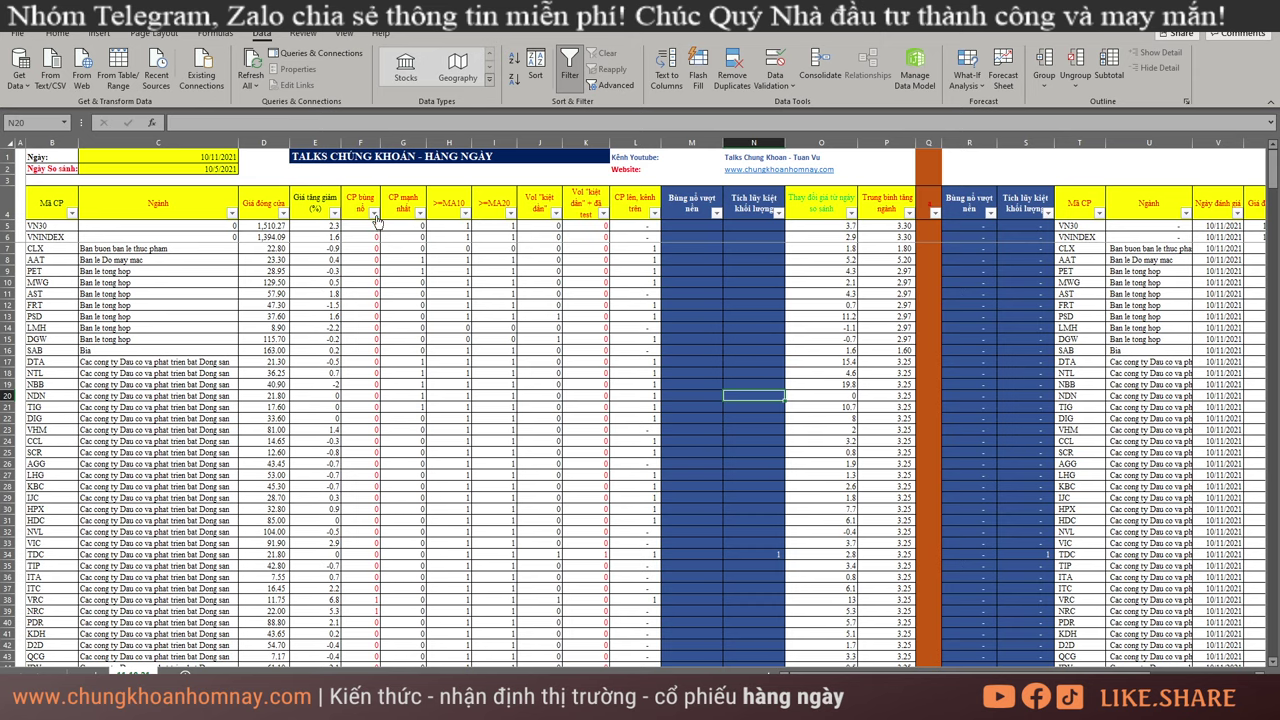
left_click(374, 213)
left_click(241, 371)
left_click(241, 394)
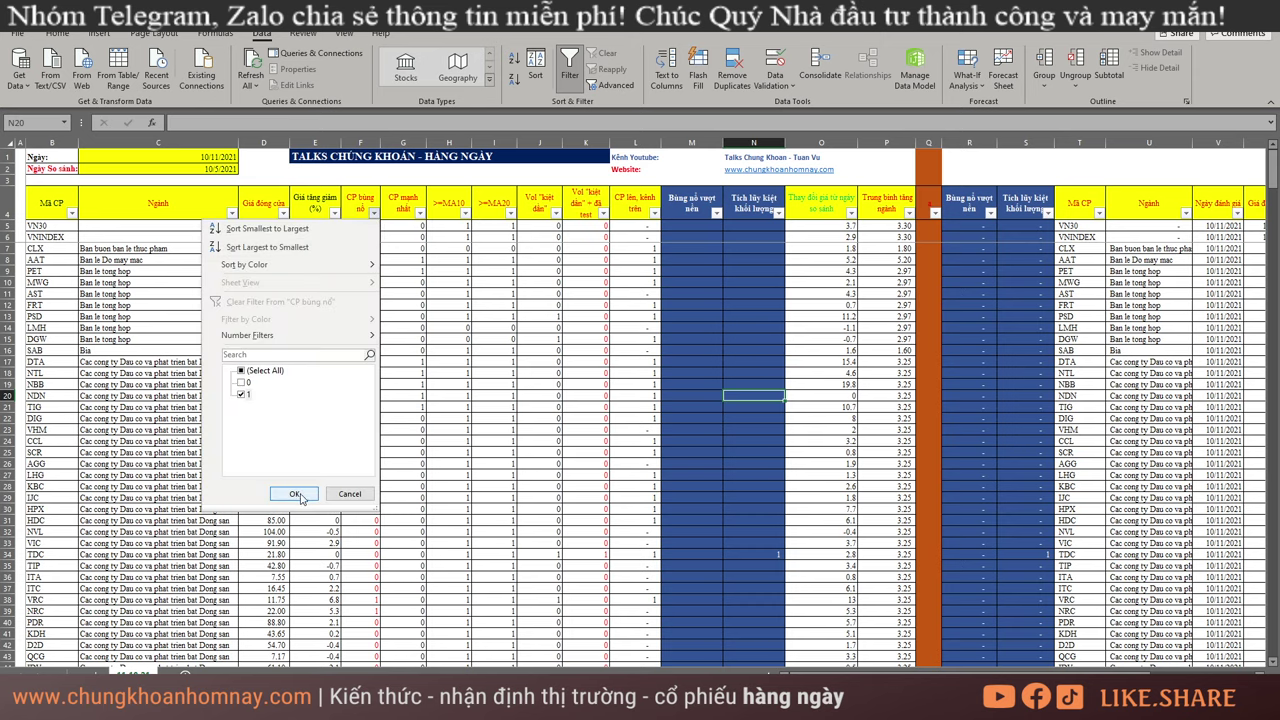
left_click(294, 493)
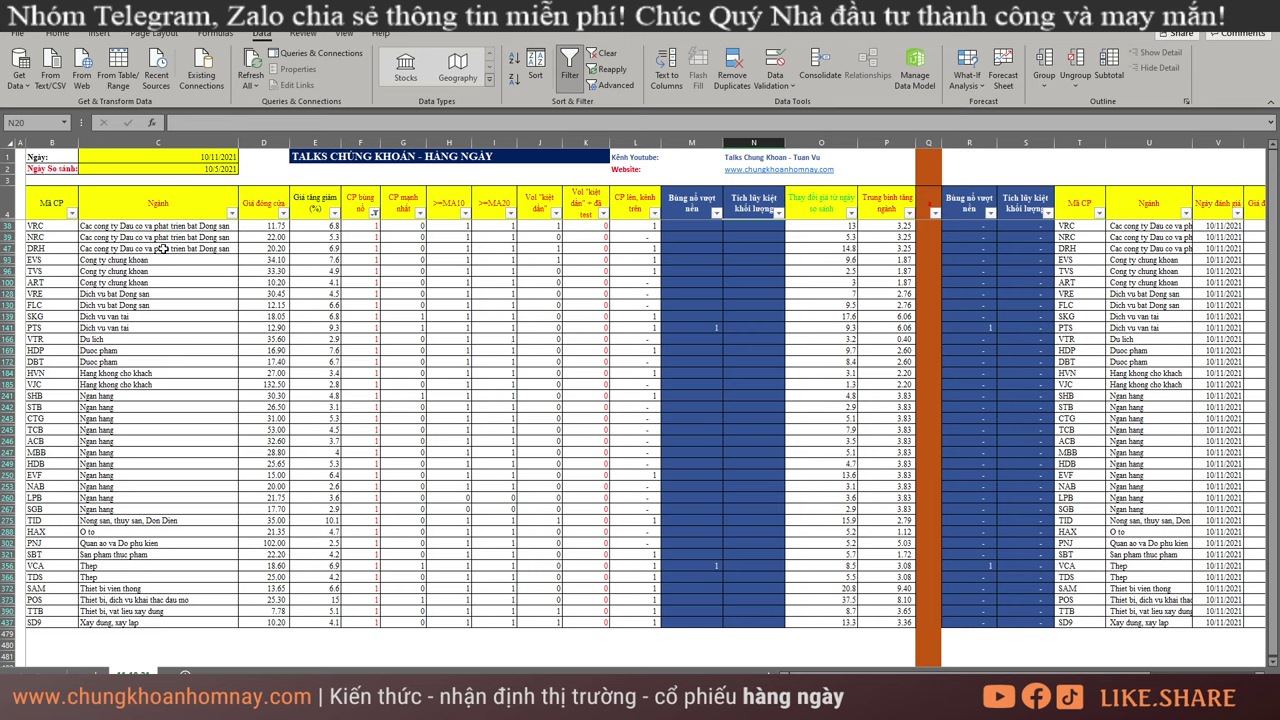
- Review the filtered stocks by sector in the "Ngành" column, highlighting the real estate, securities, transport, airline, remaining sector and bank groups
left_click_drag(186, 228, 229, 287)
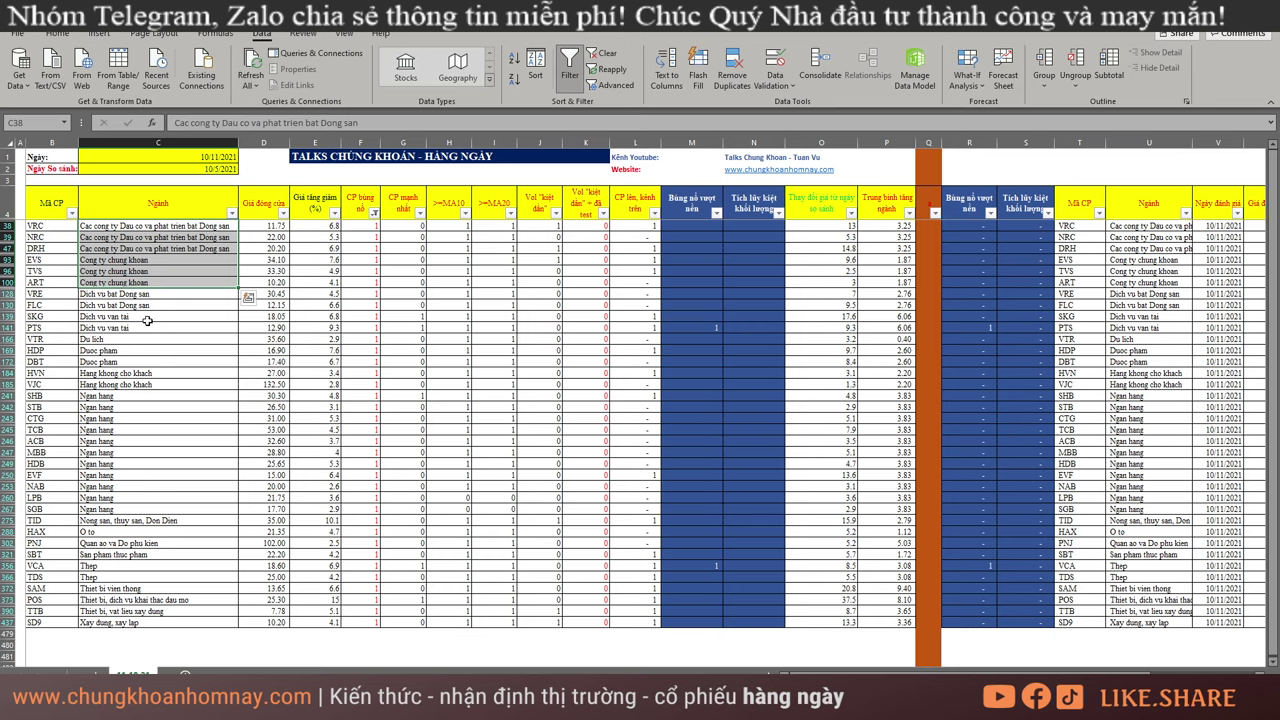
left_click_drag(150, 317, 153, 328)
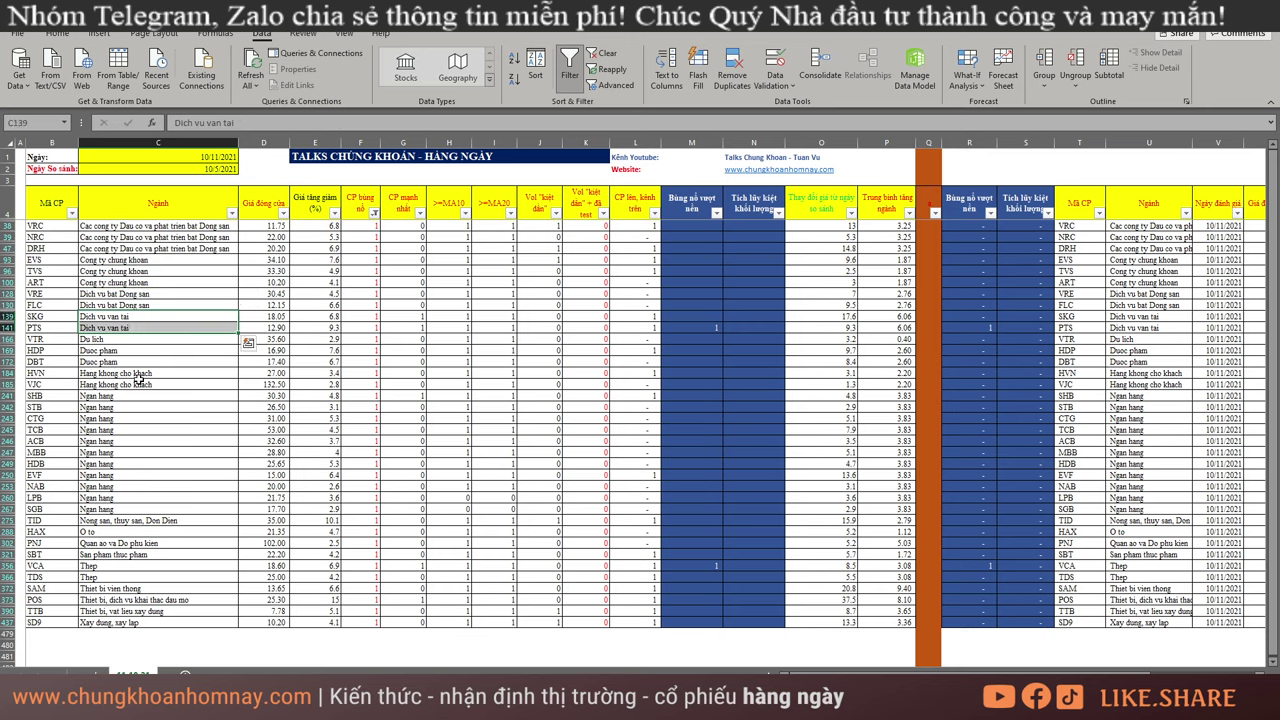
left_click_drag(146, 374, 155, 382)
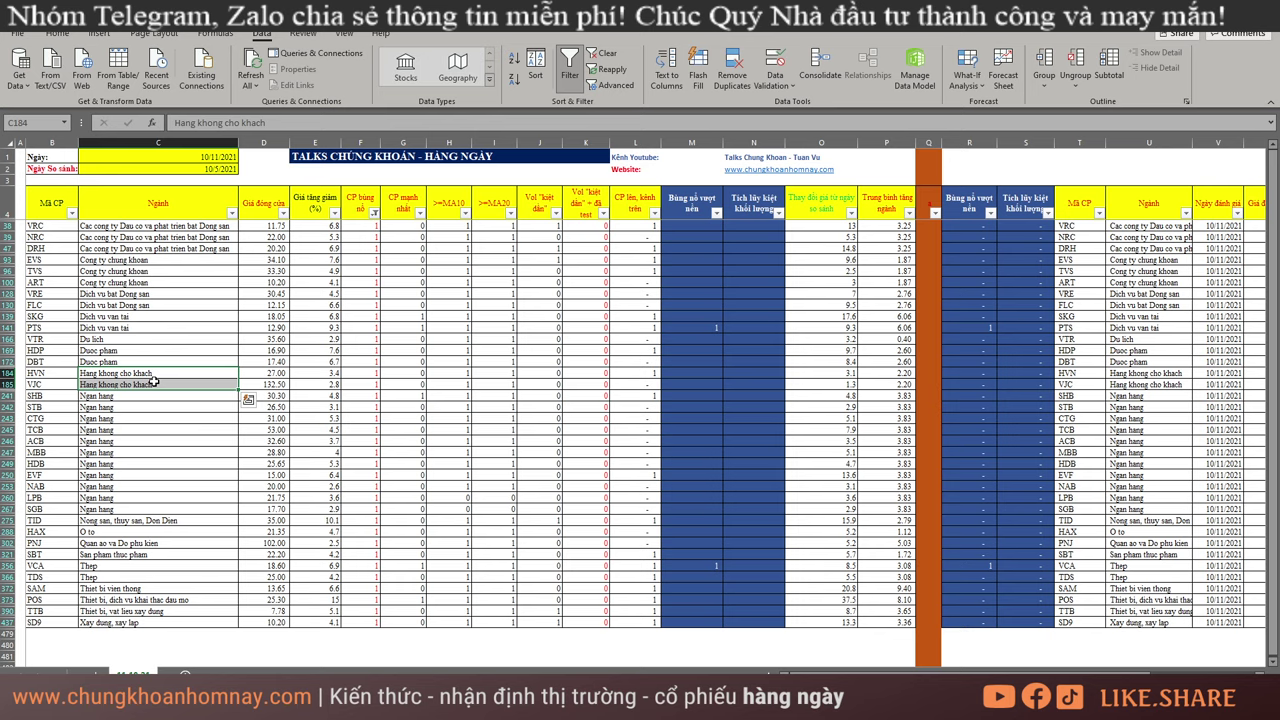
left_click_drag(128, 399, 190, 622)
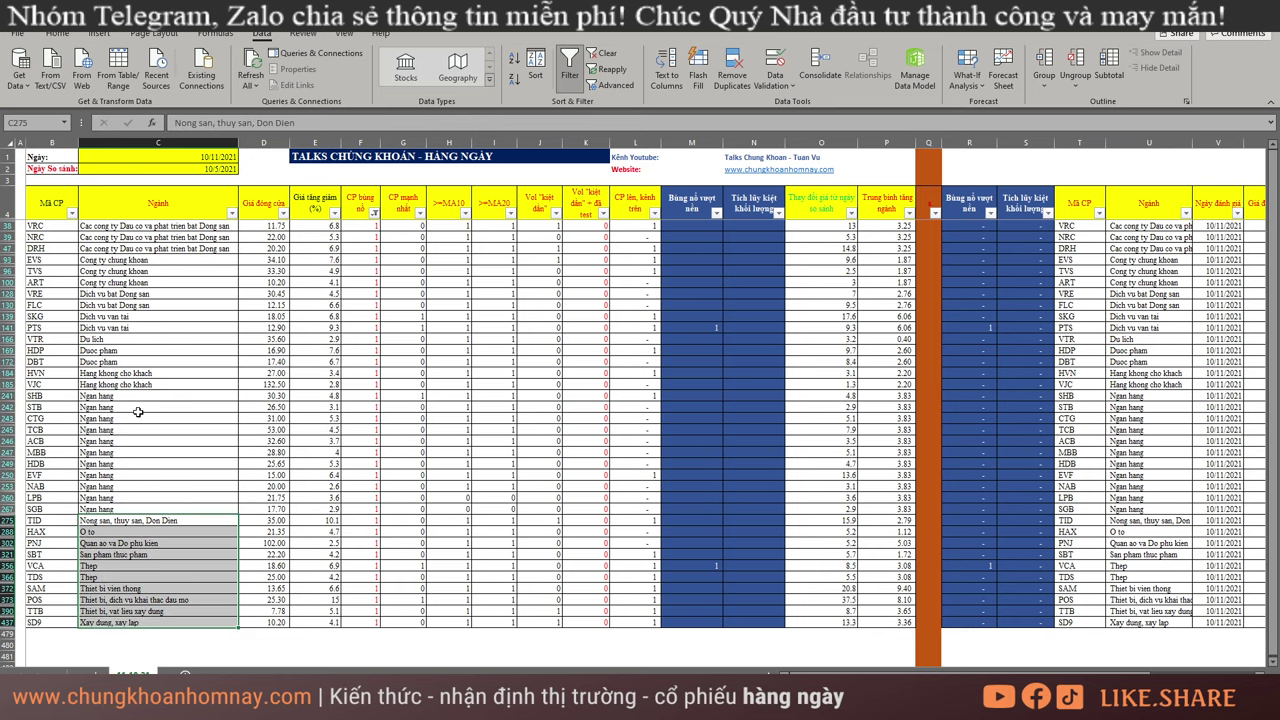
left_click_drag(132, 398, 190, 510)
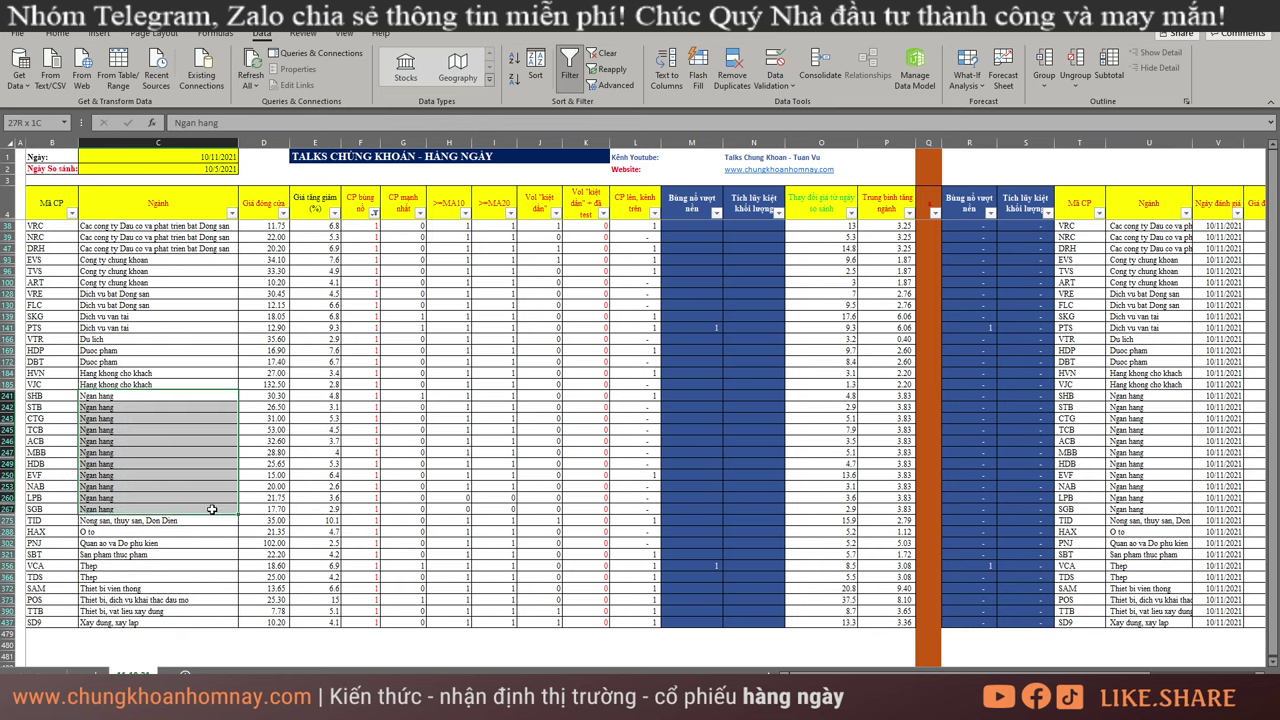
- Fill the bank group's "Ngành" cells (Ngan hang) with light blue and select the remaining sectors from O to down to Xay dung, xay lap
left_click(57, 33)
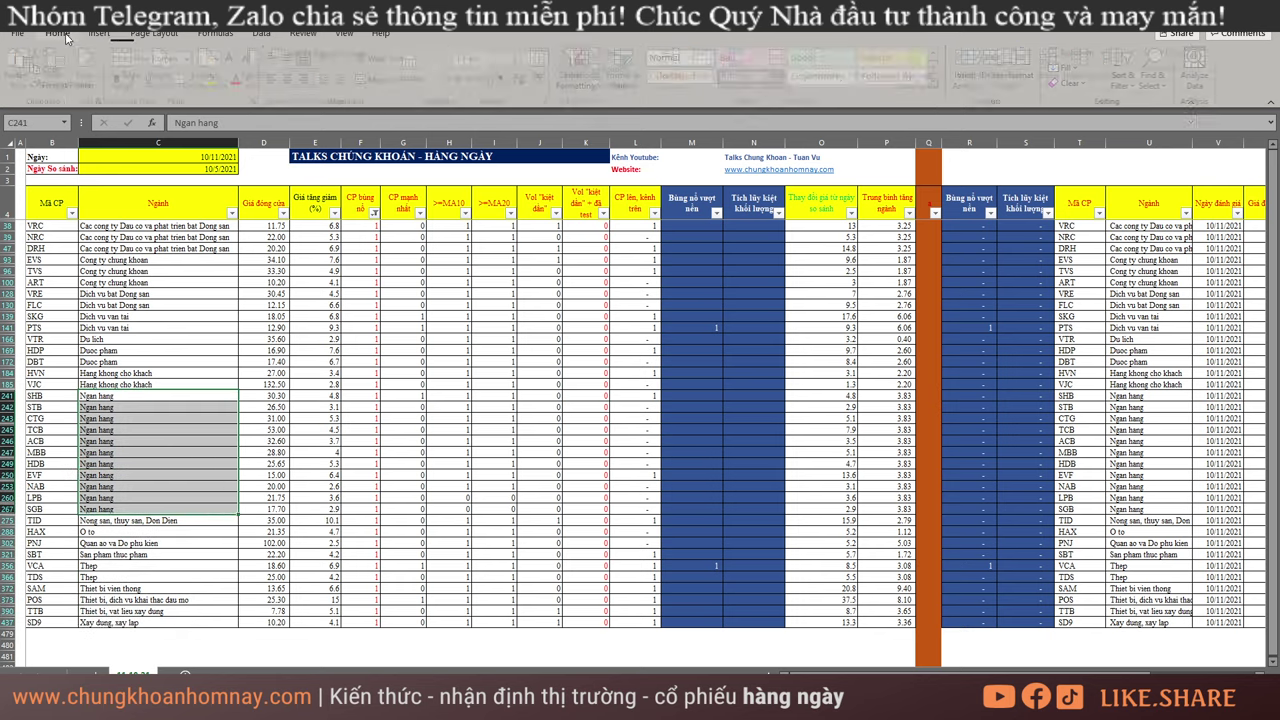
left_click(229, 80)
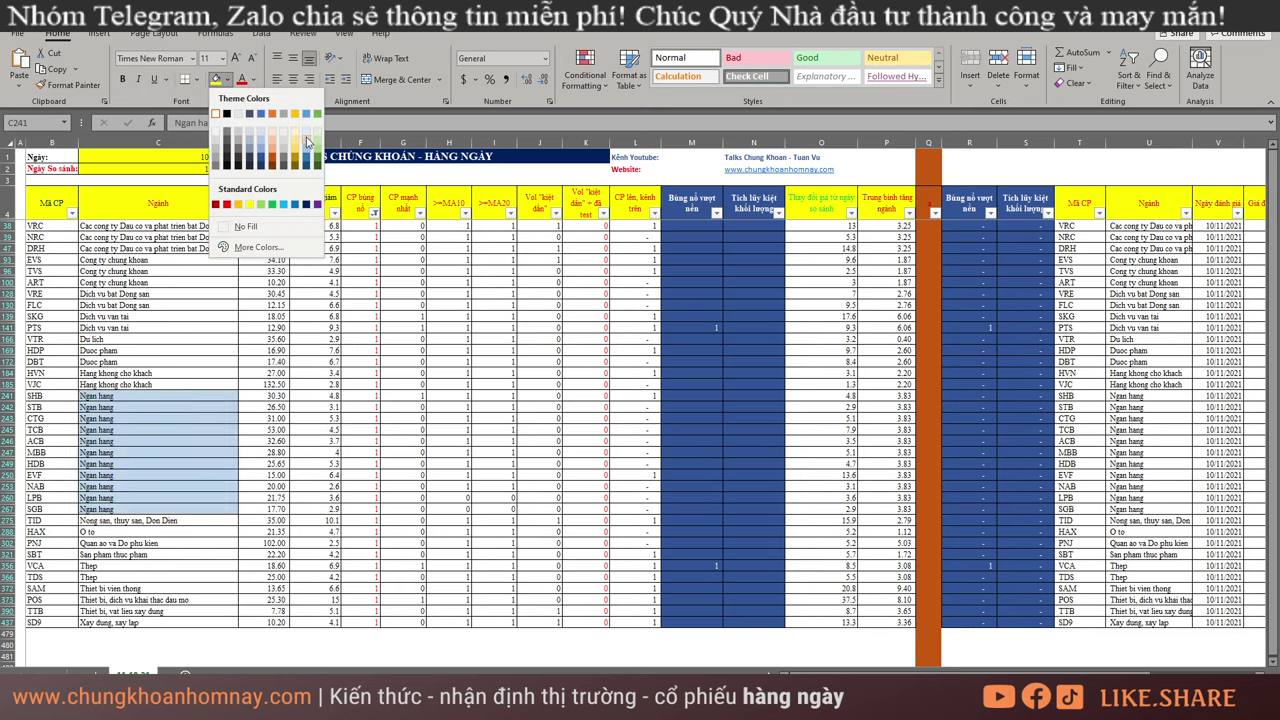
left_click(307, 142)
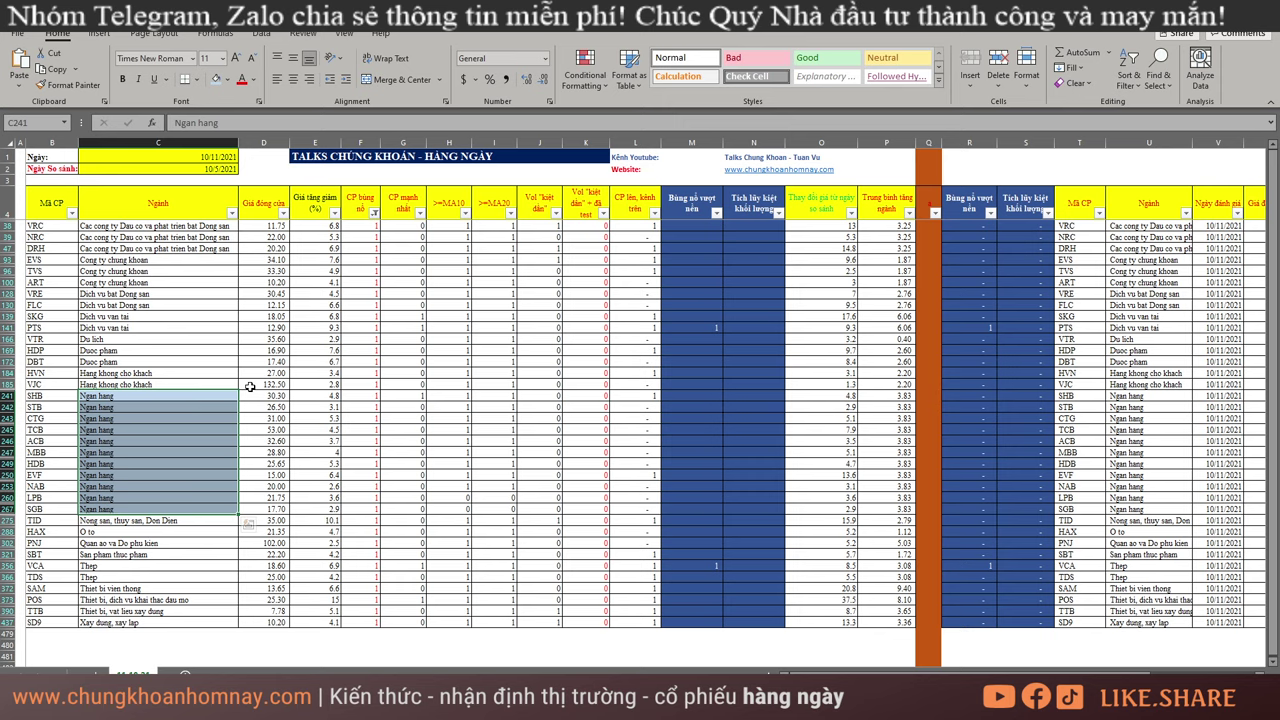
left_click_drag(110, 397, 142, 511)
mouse_move(166, 396)
left_mouse_down()
mouse_move(196, 465)
mouse_move(196, 522)
mouse_move(196, 510)
mouse_move(162, 533)
mouse_move(200, 624)
left_mouse_up()
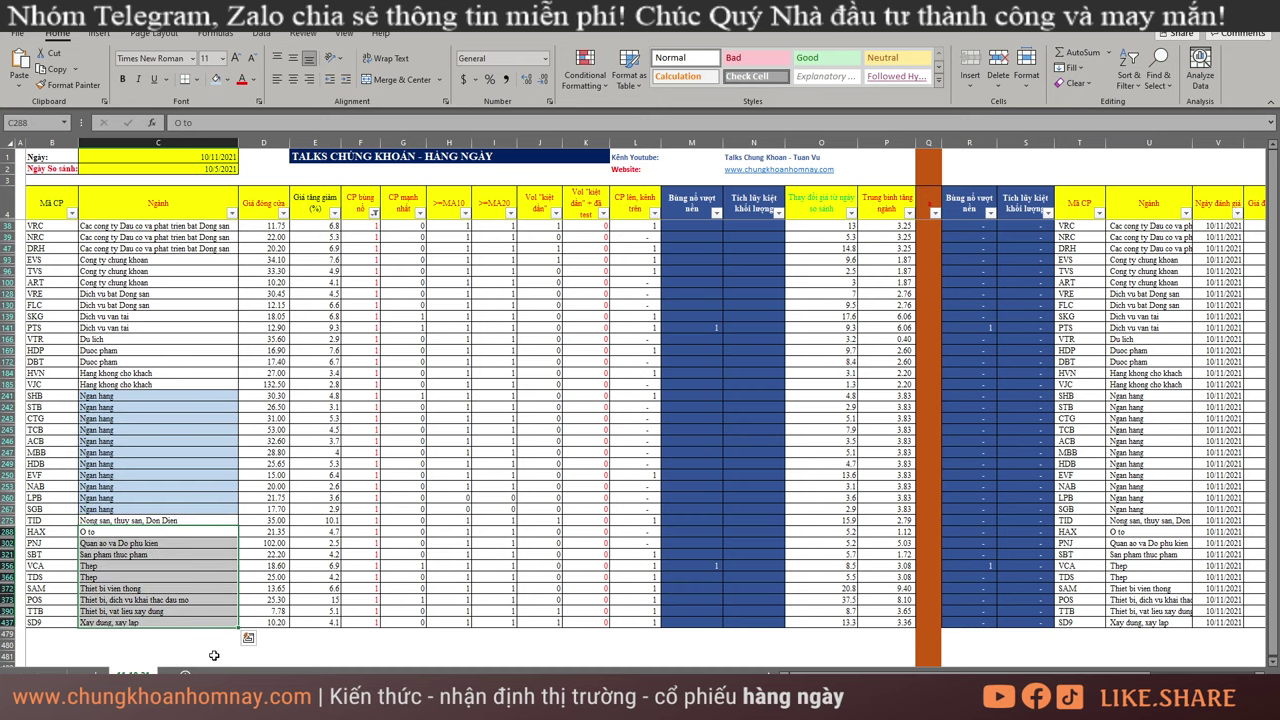
- Switch to AmiBroker and sort the Analysis2 results by the column between SSDate and BO with value 1 first, adding ICB ascending as second key
key("alt+Tab")
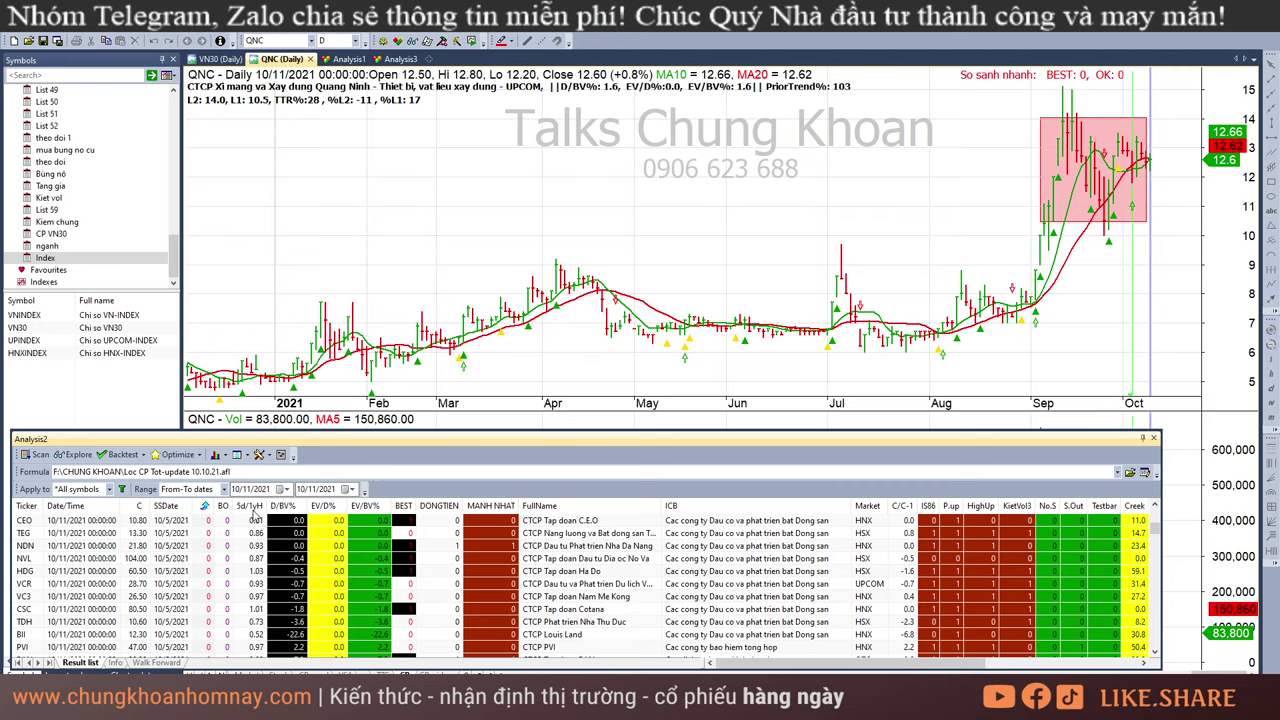
right_click(752, 515)
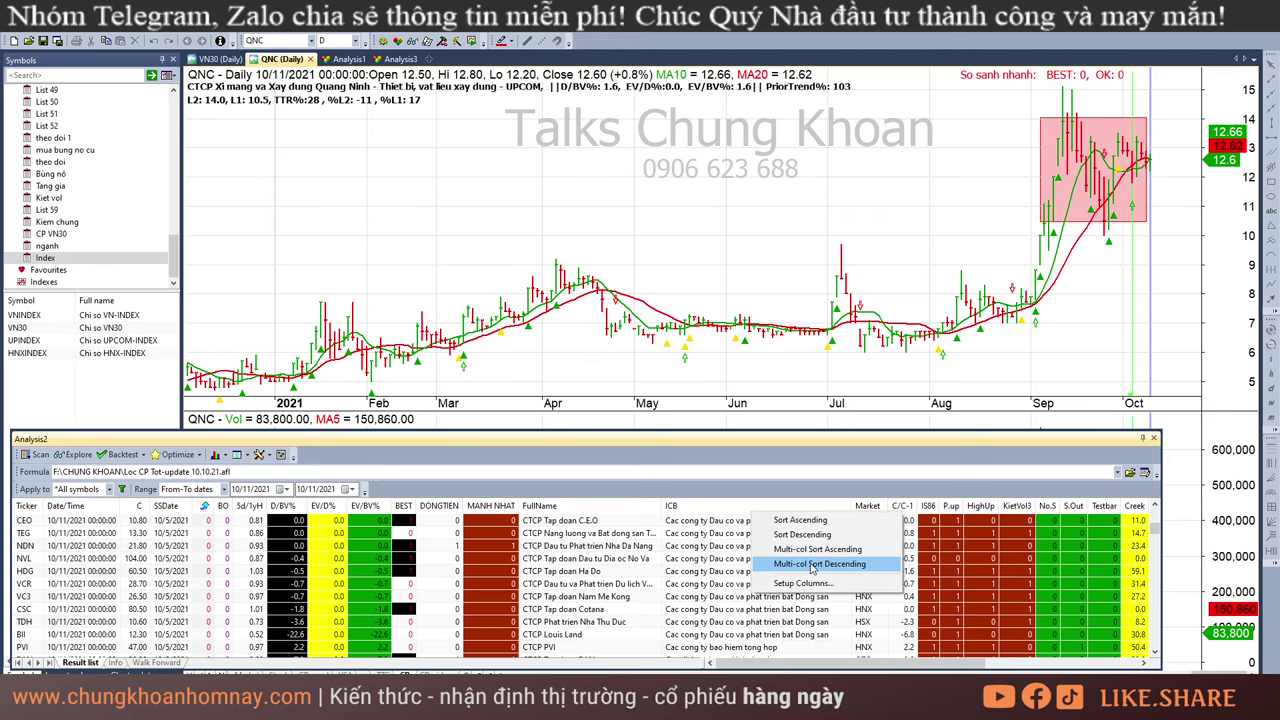
left_click(775, 552)
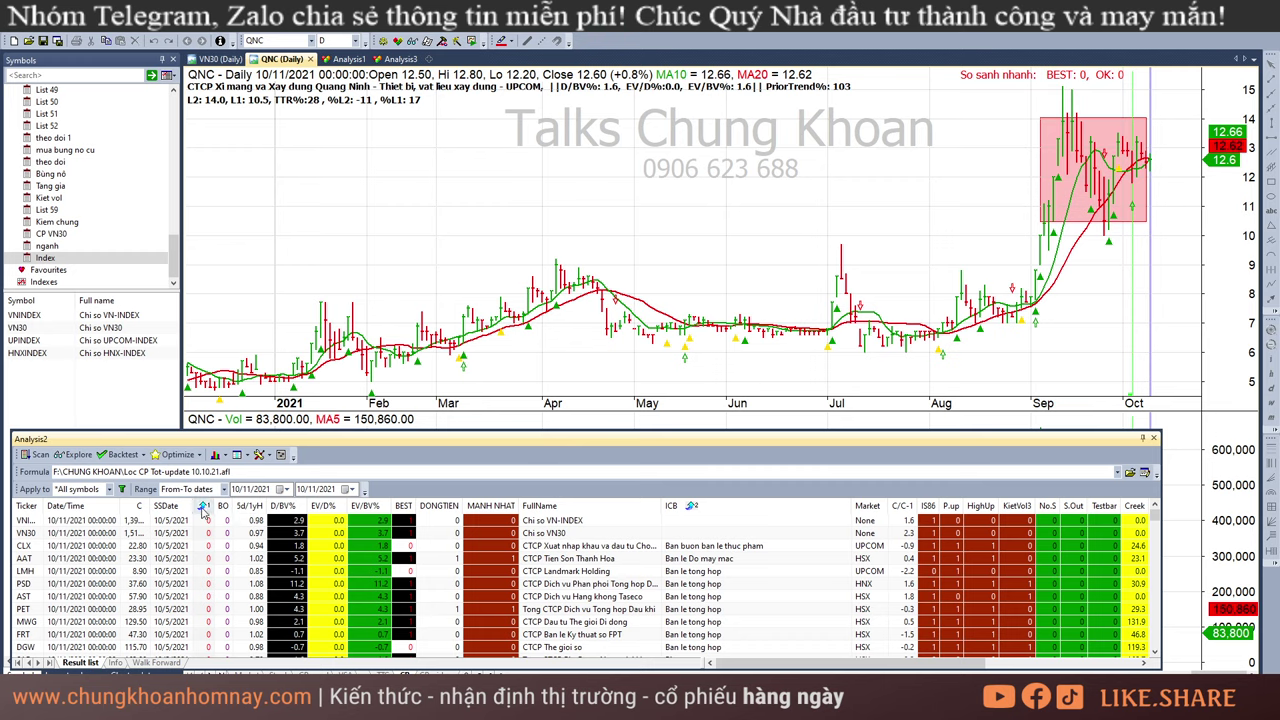
left_click(203, 507)
right_click(706, 508)
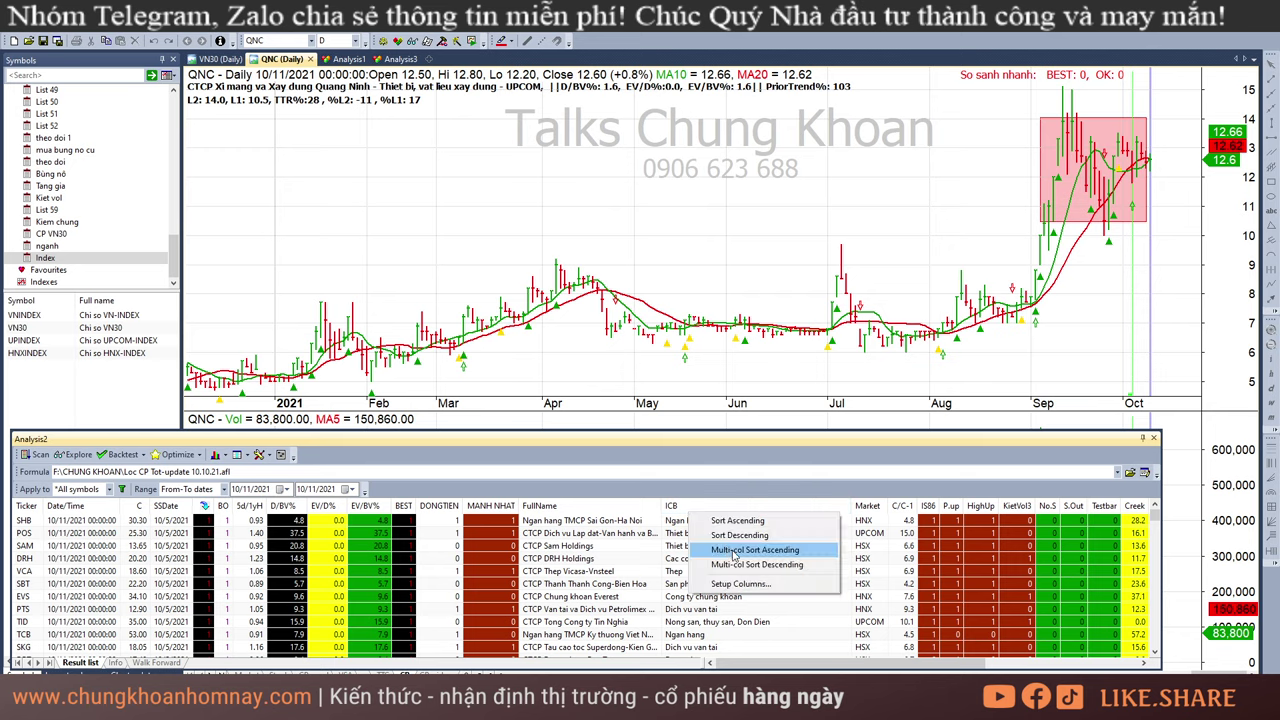
left_click(734, 552)
- Show the NRC chart and narrow the Analysis2 window to uncover the recent volume bars
left_click(734, 522)
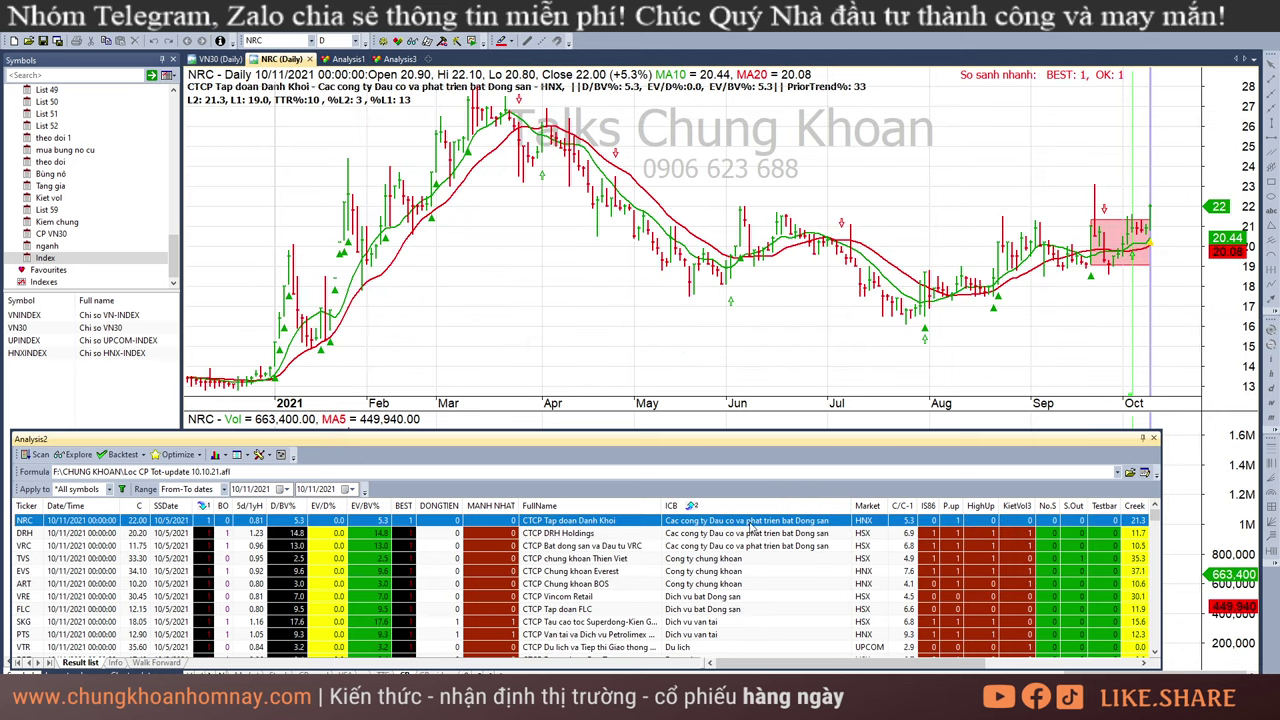
left_click_drag(1160, 578, 1005, 577)
left_click(1163, 552)
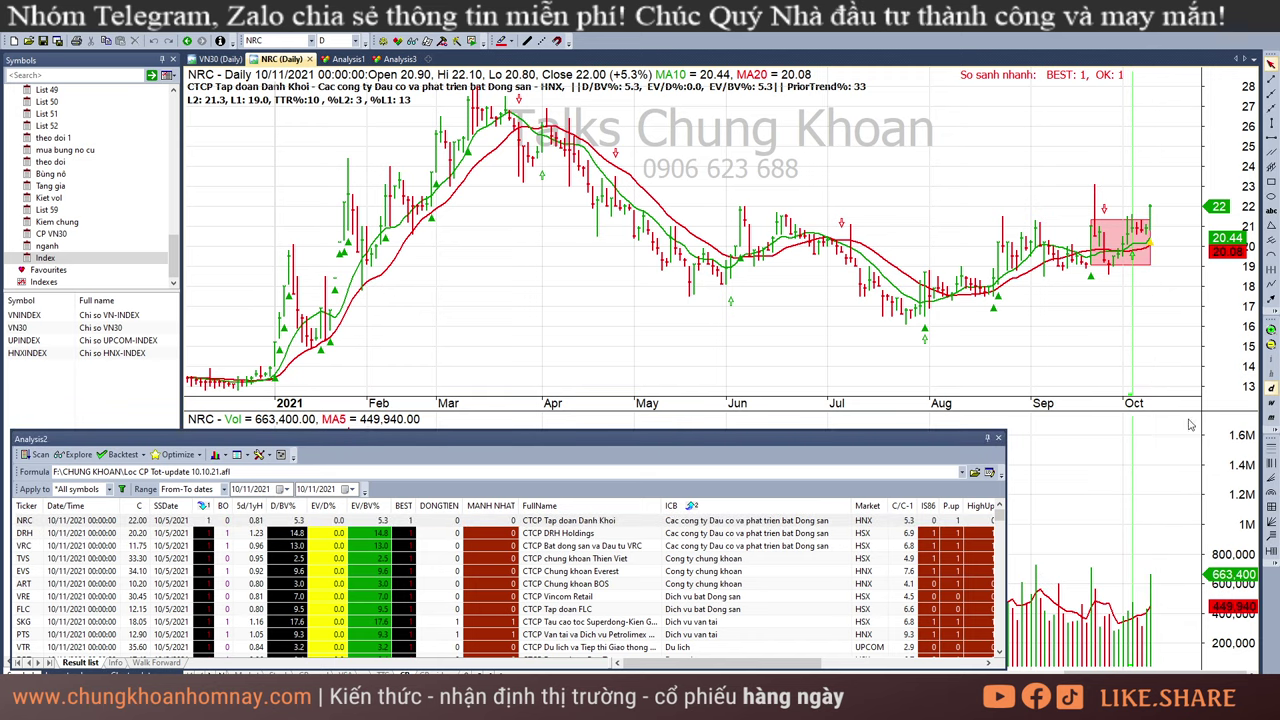
- Examine the charts of the real estate stocks DRH and VRC and the securities stocks TVS and EVS
left_click(726, 535)
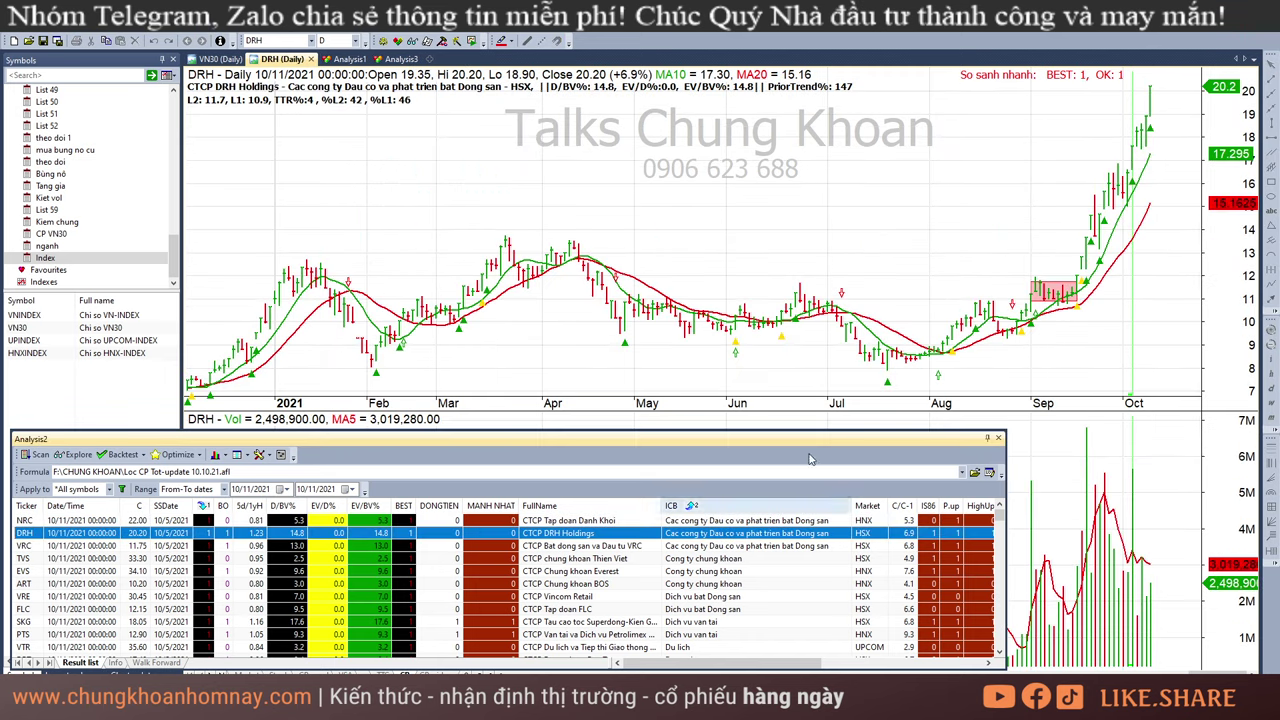
left_click(1080, 328)
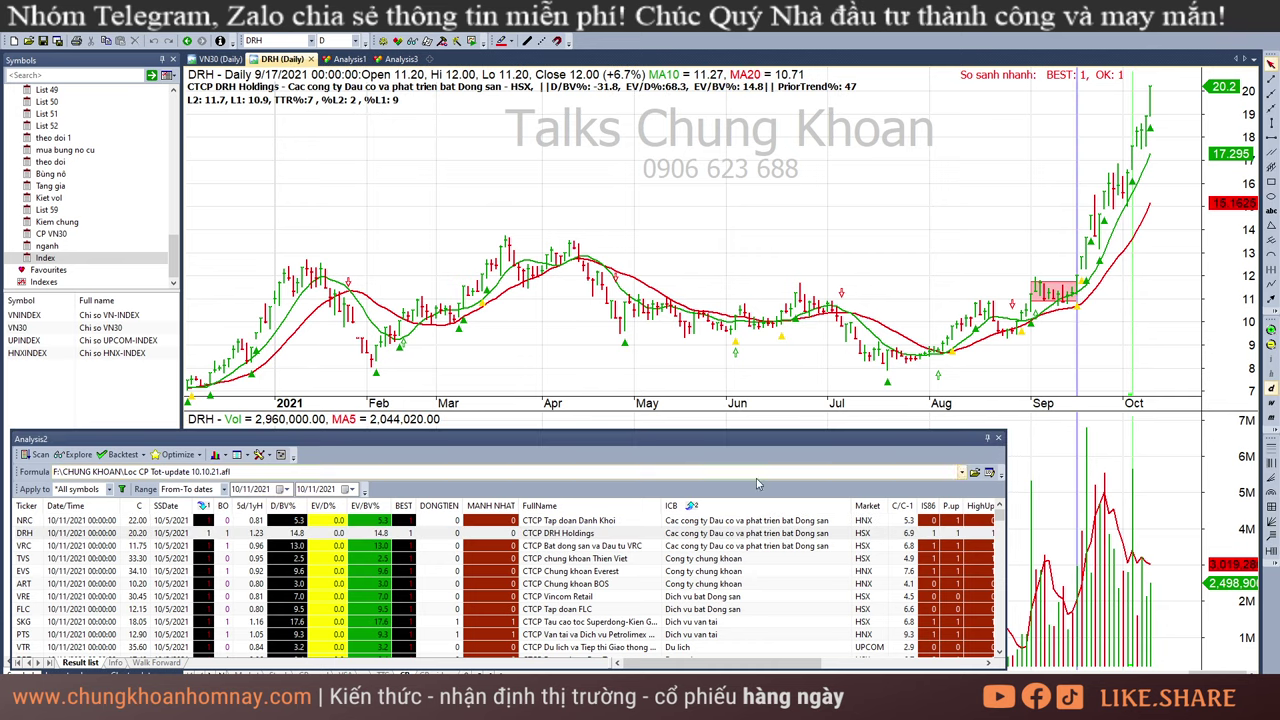
left_click(726, 546)
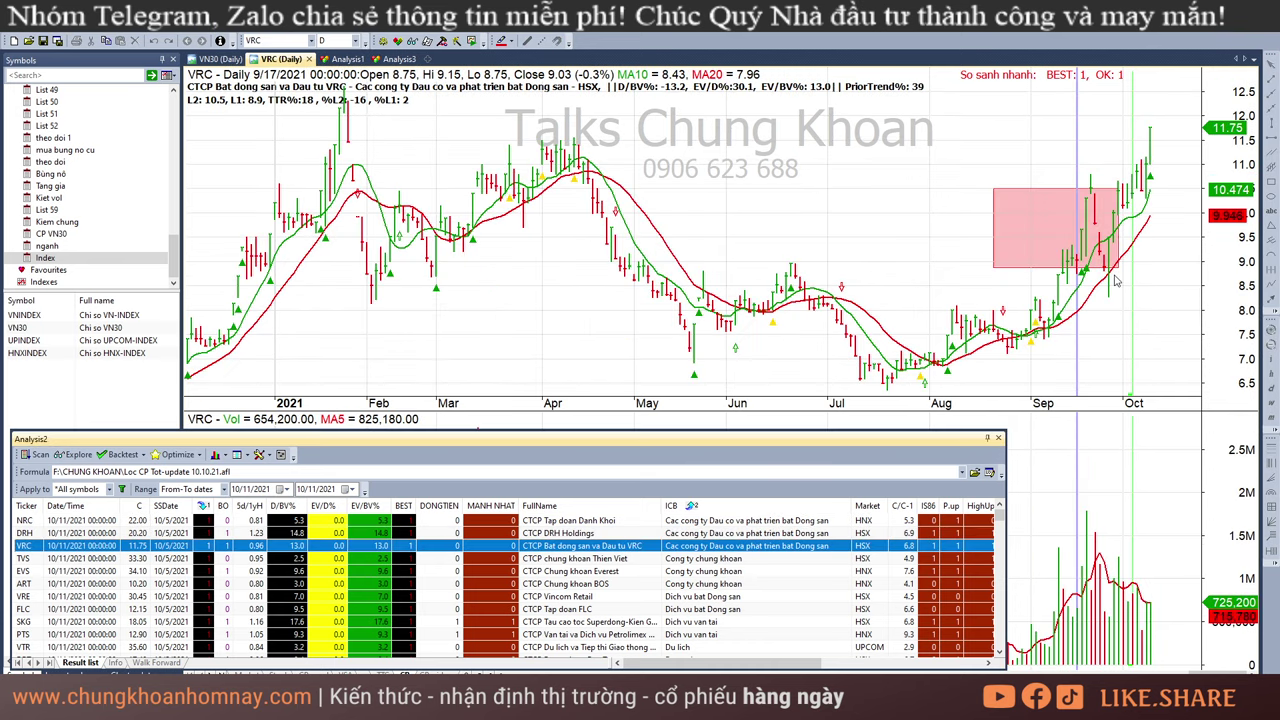
left_click(1180, 265)
left_click(750, 560)
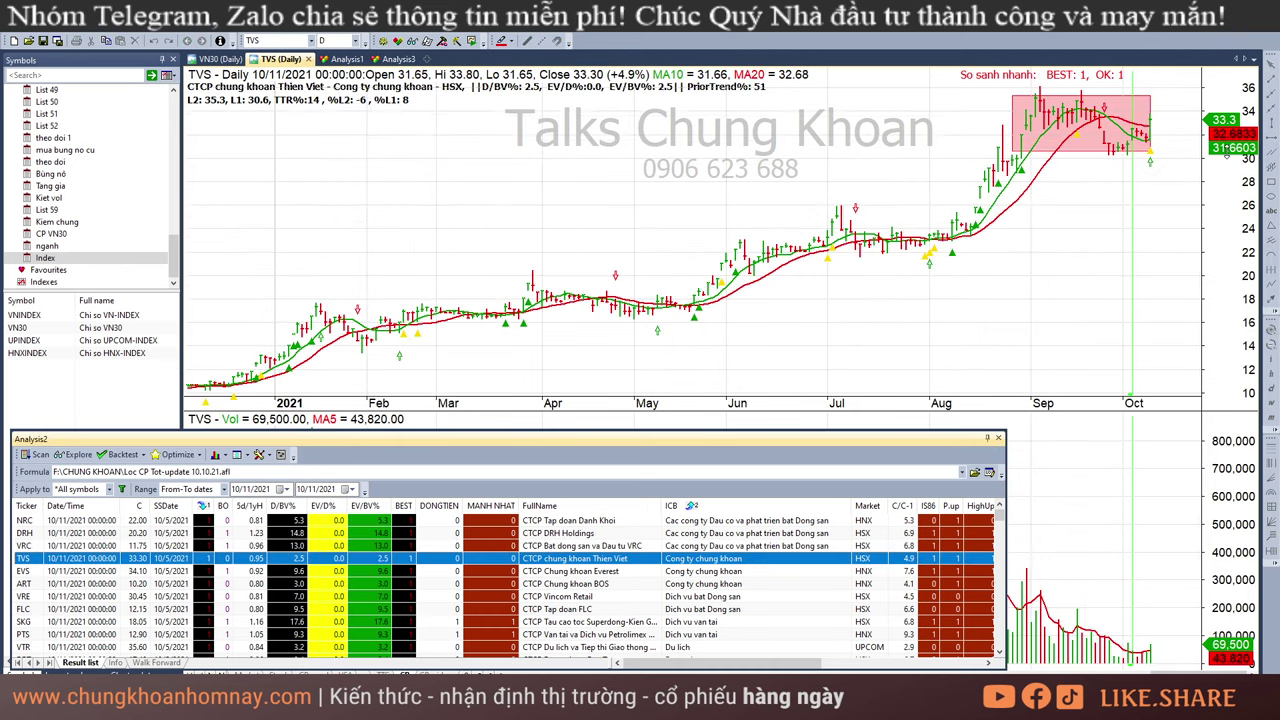
key("Down")
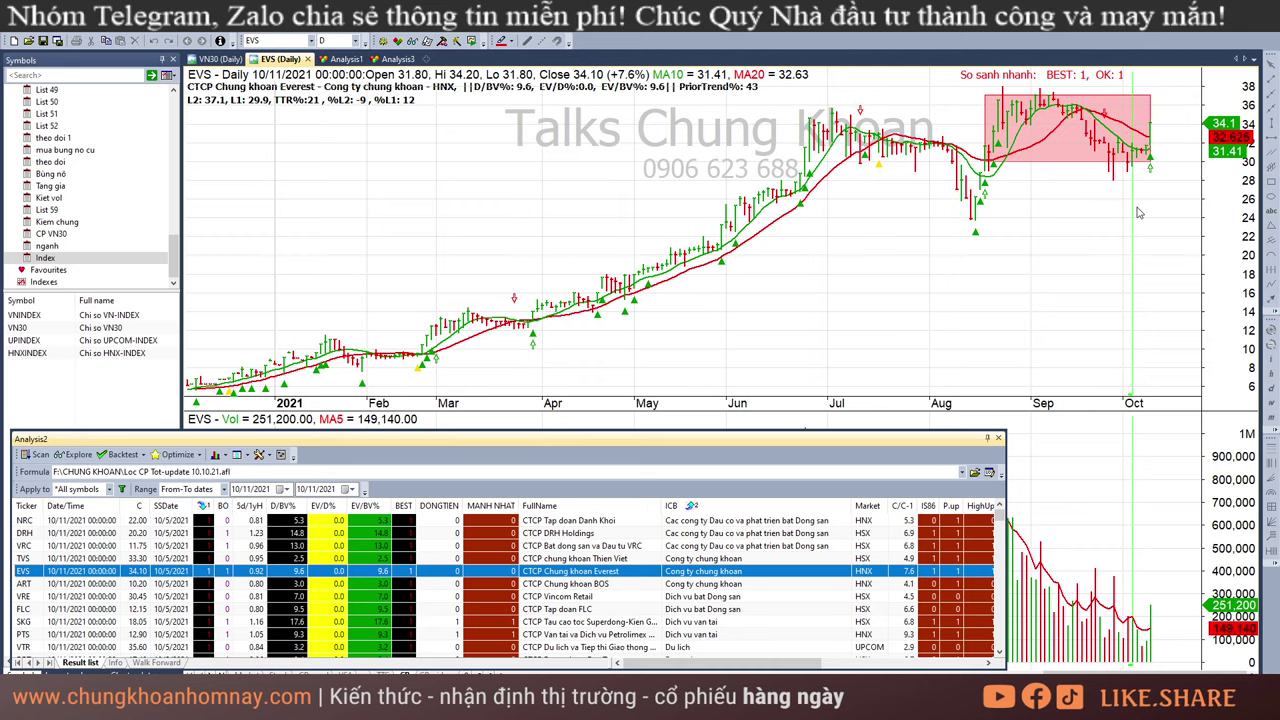
- Examine the charts of the transport stocks SKG and PTS around their latest bars
scroll(755, 603, "down", 1)
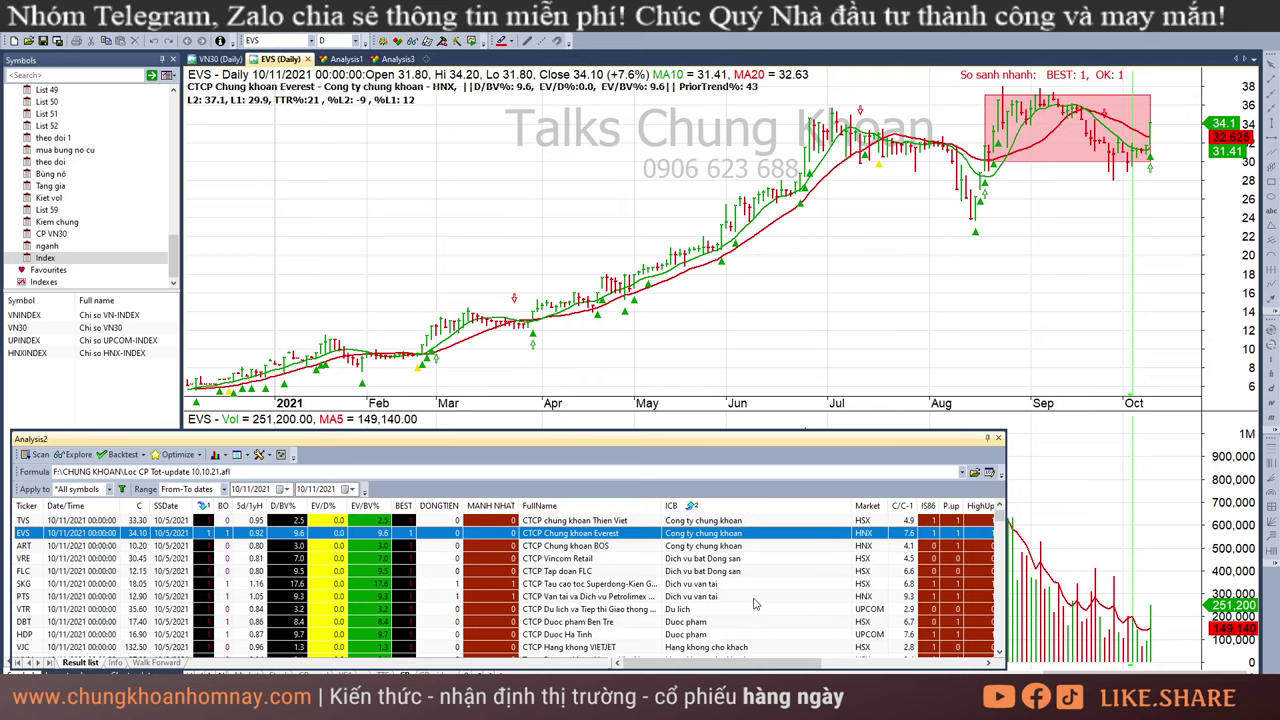
left_click(745, 583)
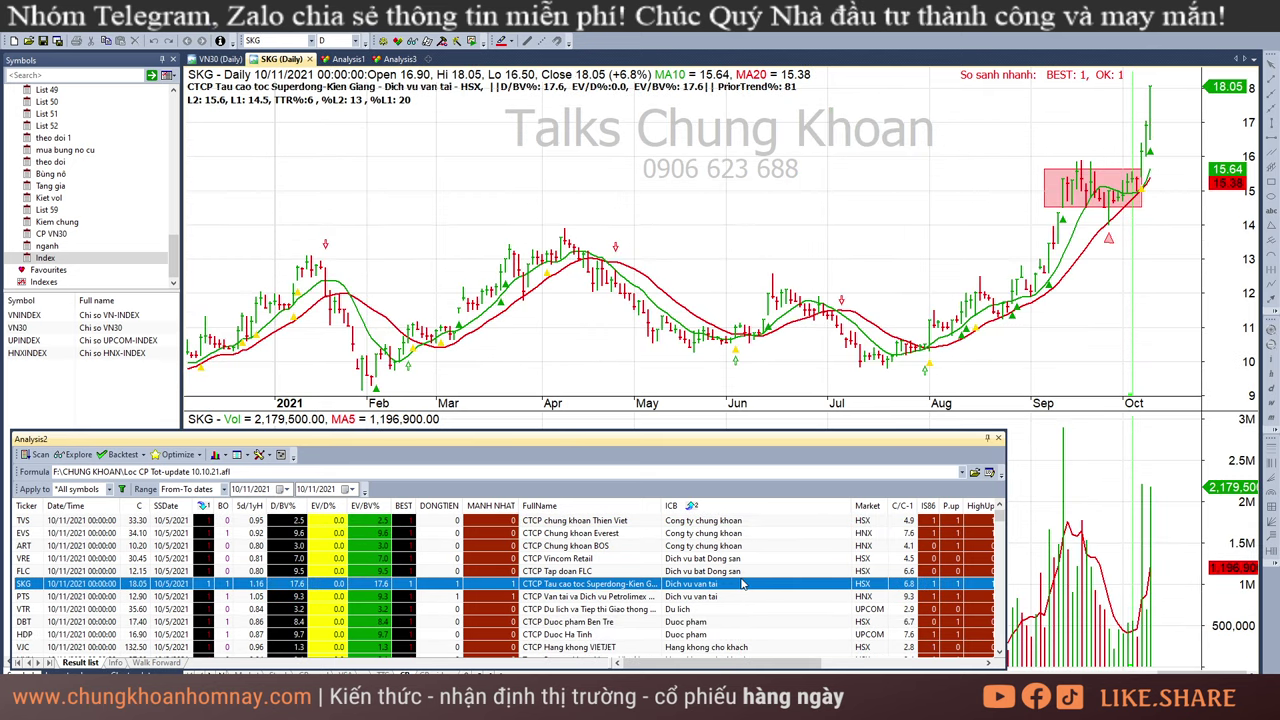
left_click(1141, 230)
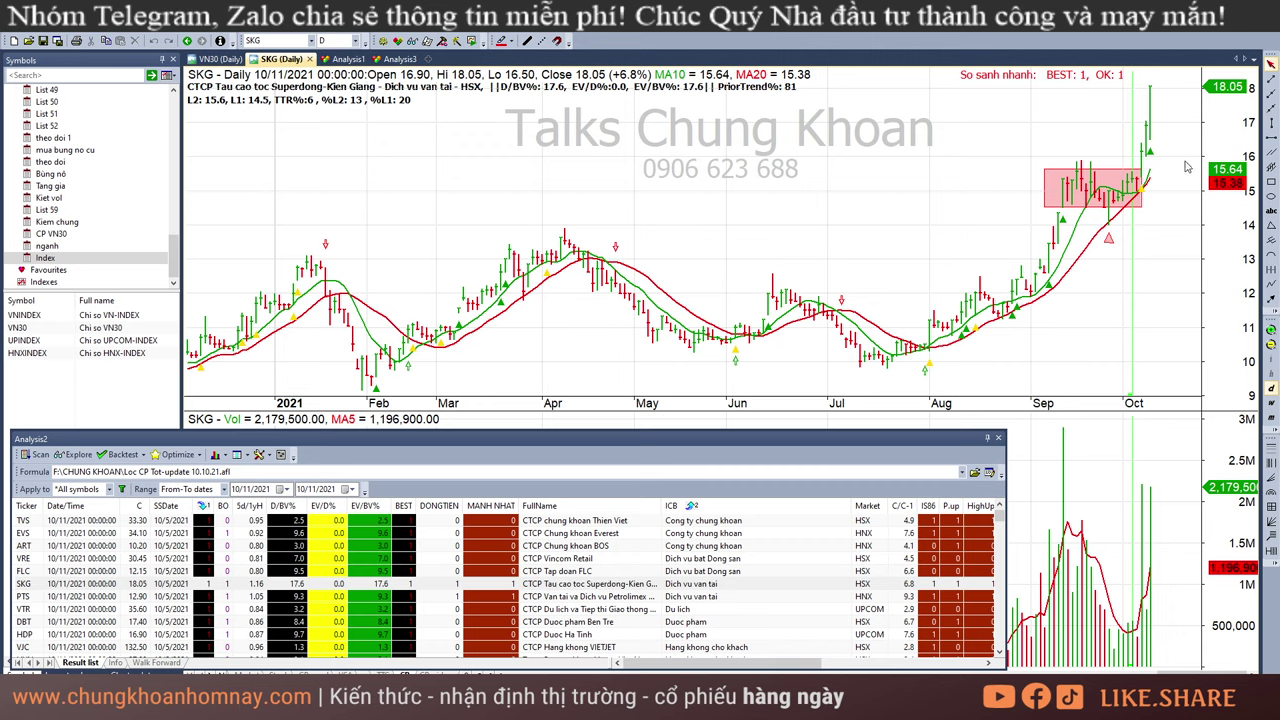
left_click(700, 598)
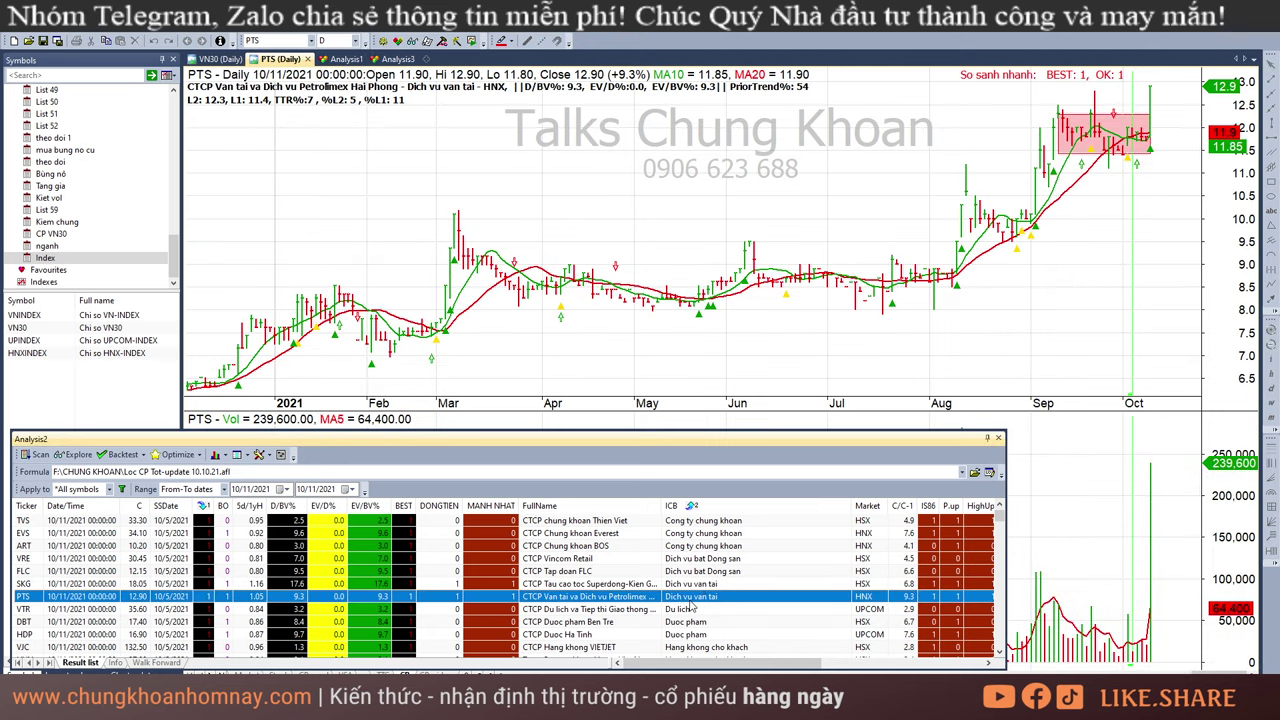
- Examine the bank charts CTG and MBB, inspecting MBB's early October, mid-August and latest bars
scroll(706, 580, "down", 2)
left_click(712, 596)
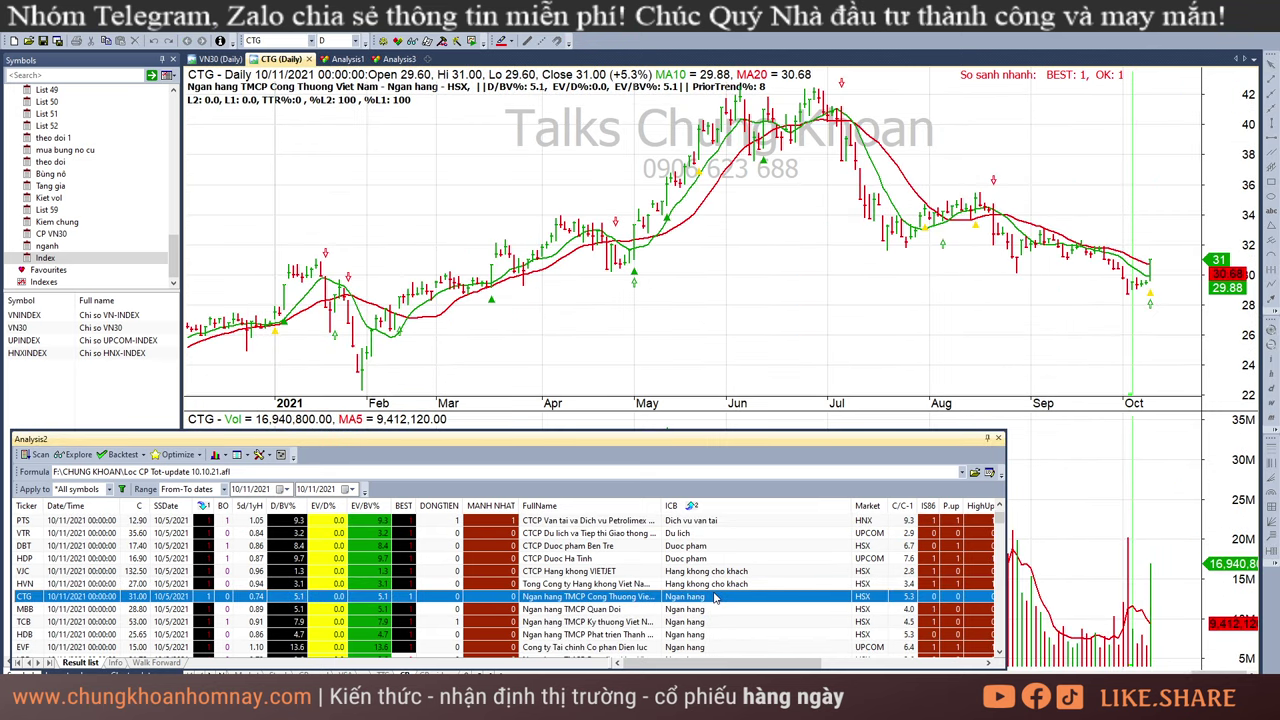
key("Down")
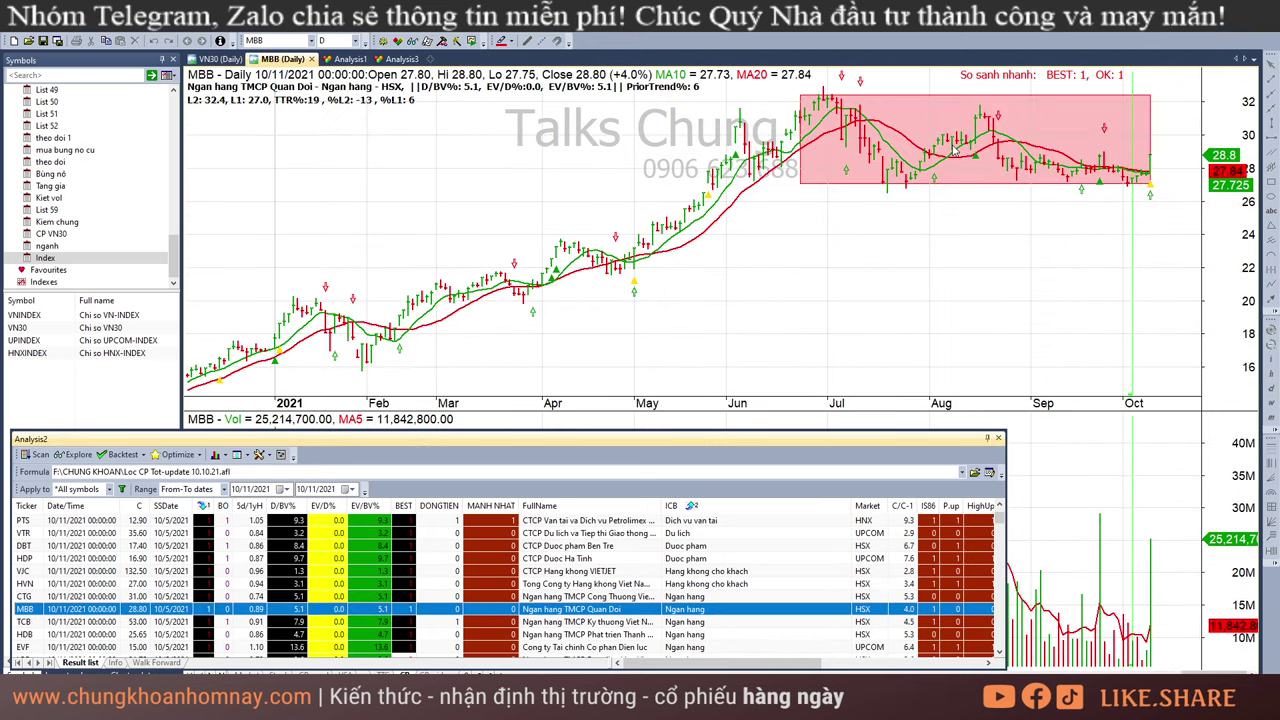
left_click(1188, 234)
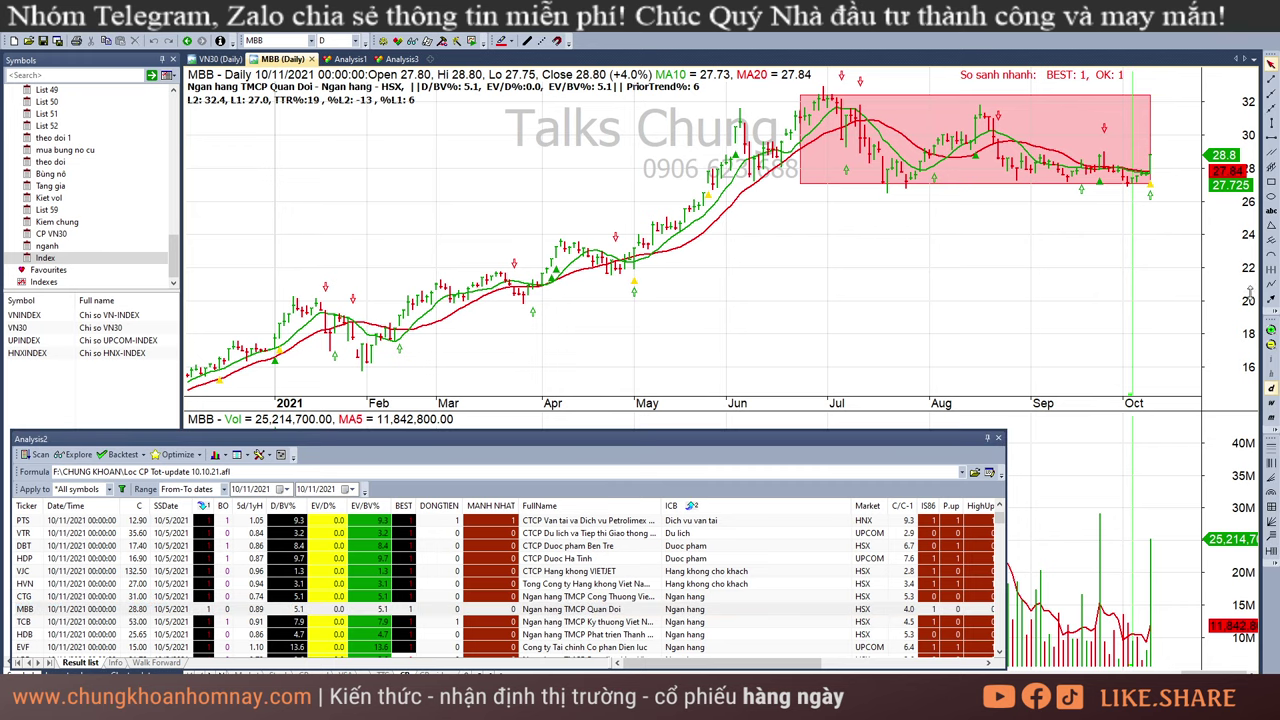
left_click(1124, 202)
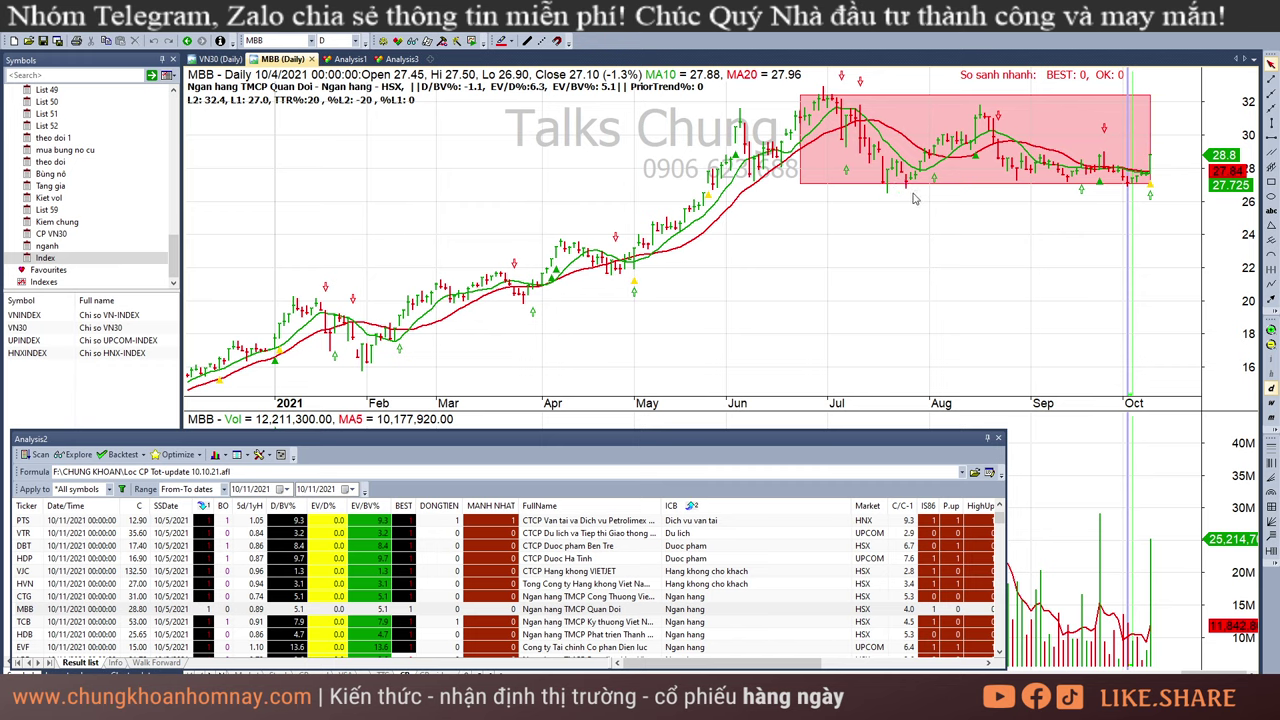
left_click(974, 240)
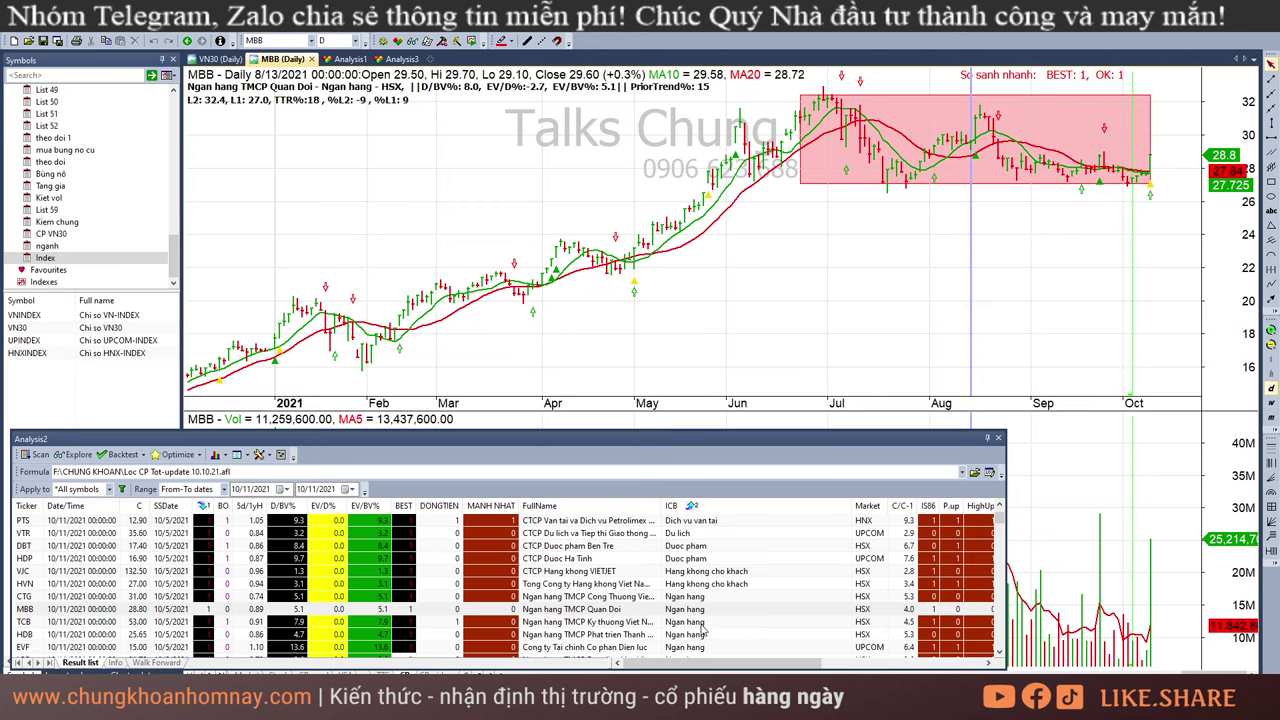
left_click(1146, 240)
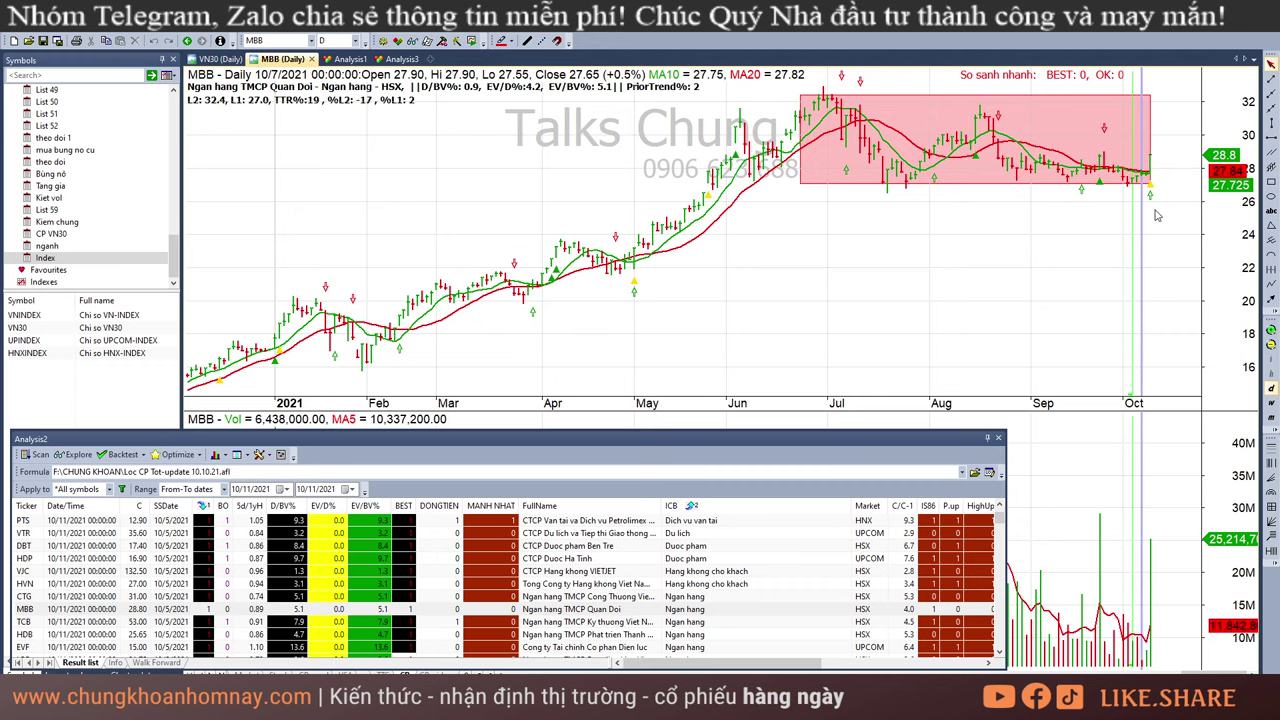
left_click(1156, 213)
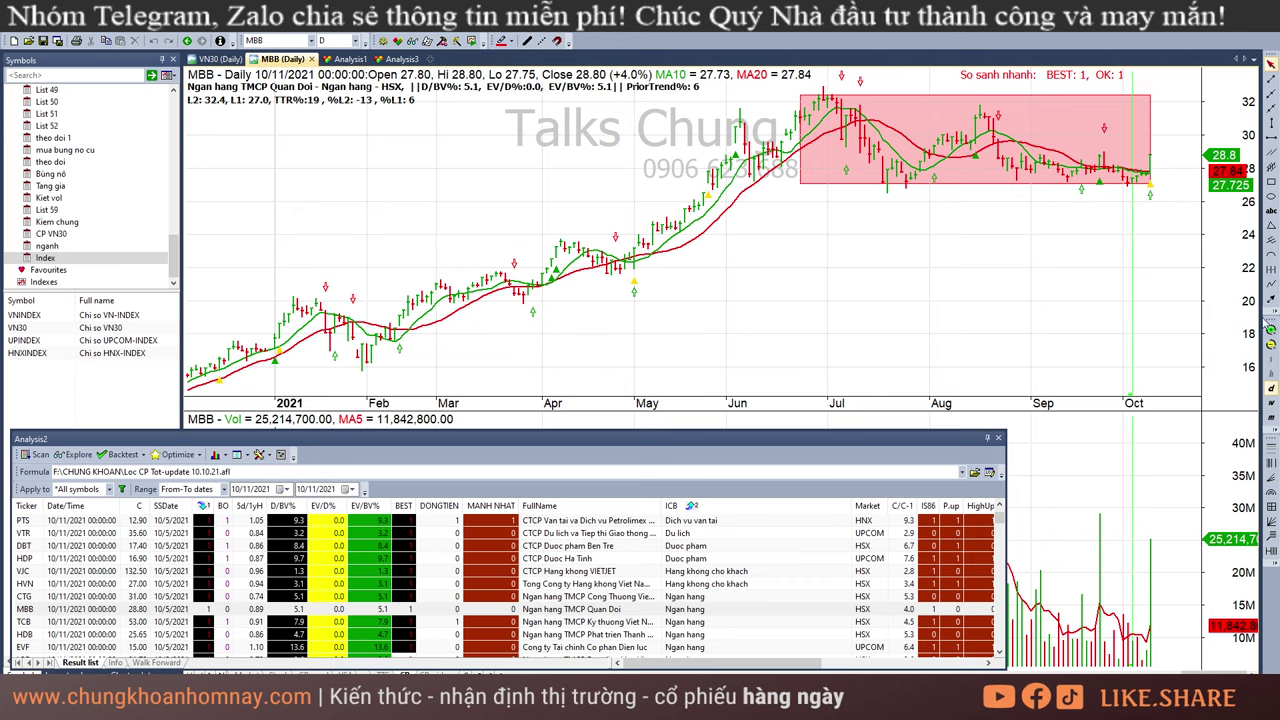
left_click(1270, 282)
left_click_drag(1154, 160, 1178, 156)
- Go through the remaining bank stocks' charts in the result list, from TCB and HDB down to SHB
left_click(591, 624)
key("Down")
key("Down")
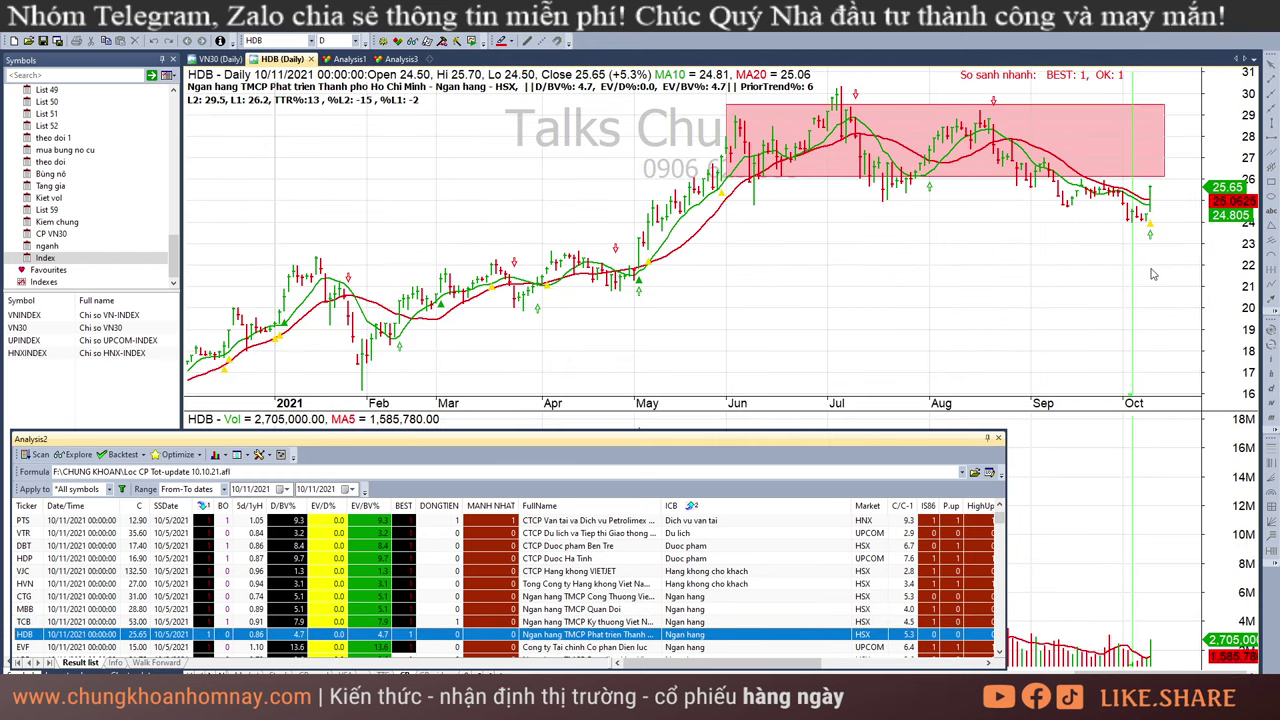
key("Down")
key("Down")
key("Down")
key("Down")
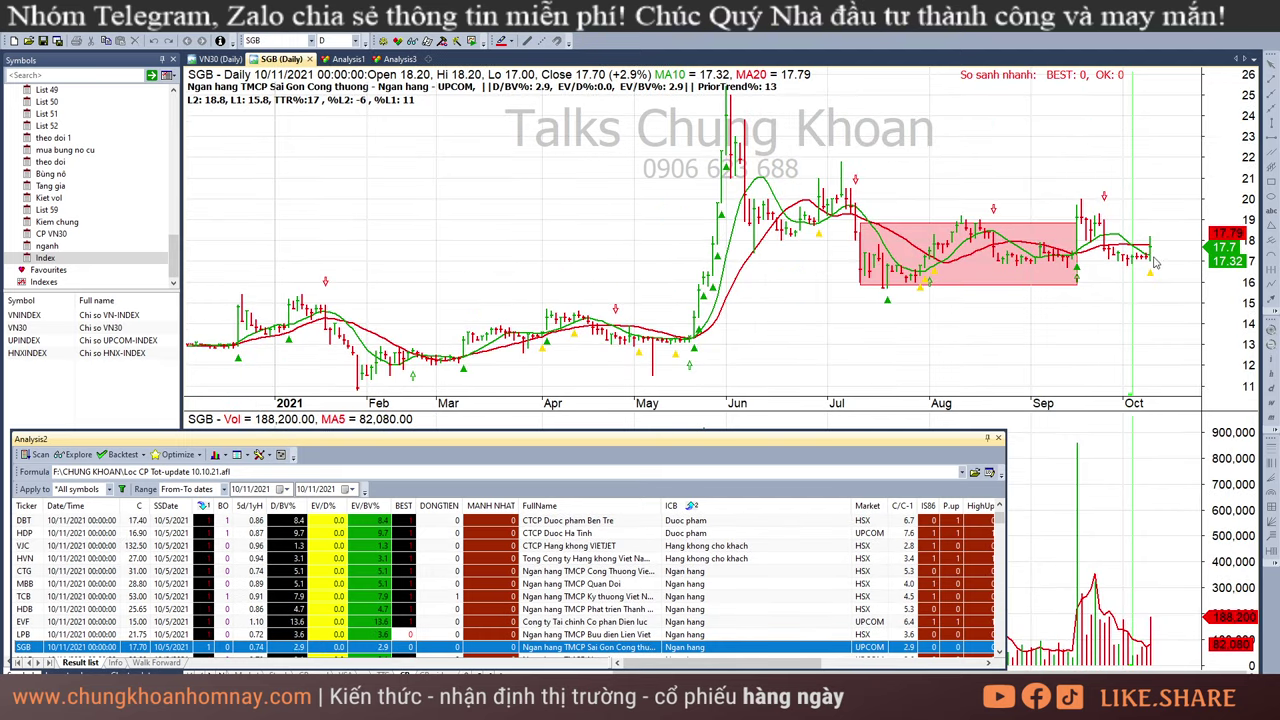
key("Down")
key("Down")
key("Down")
key("Down")
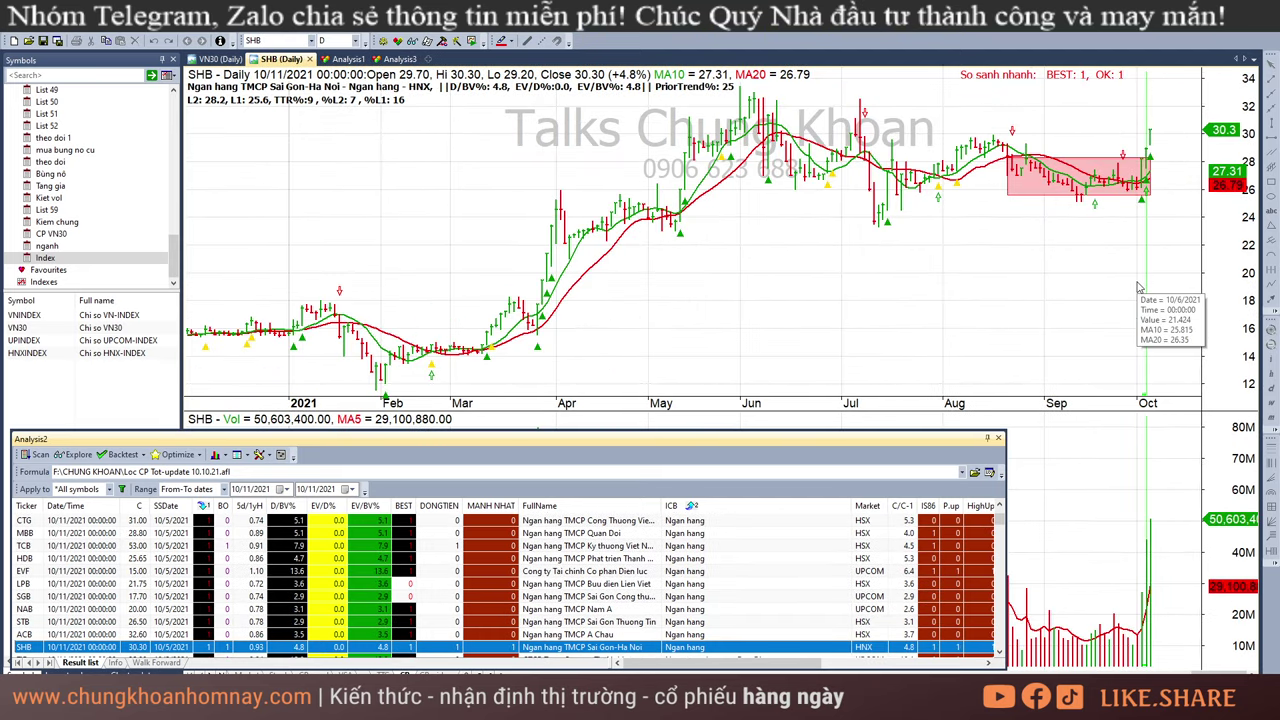
- Examine the charts of explosive stocks in the other sectors, including SBT, TDS, VCA, SAM and POS
key("Down")
key("Down")
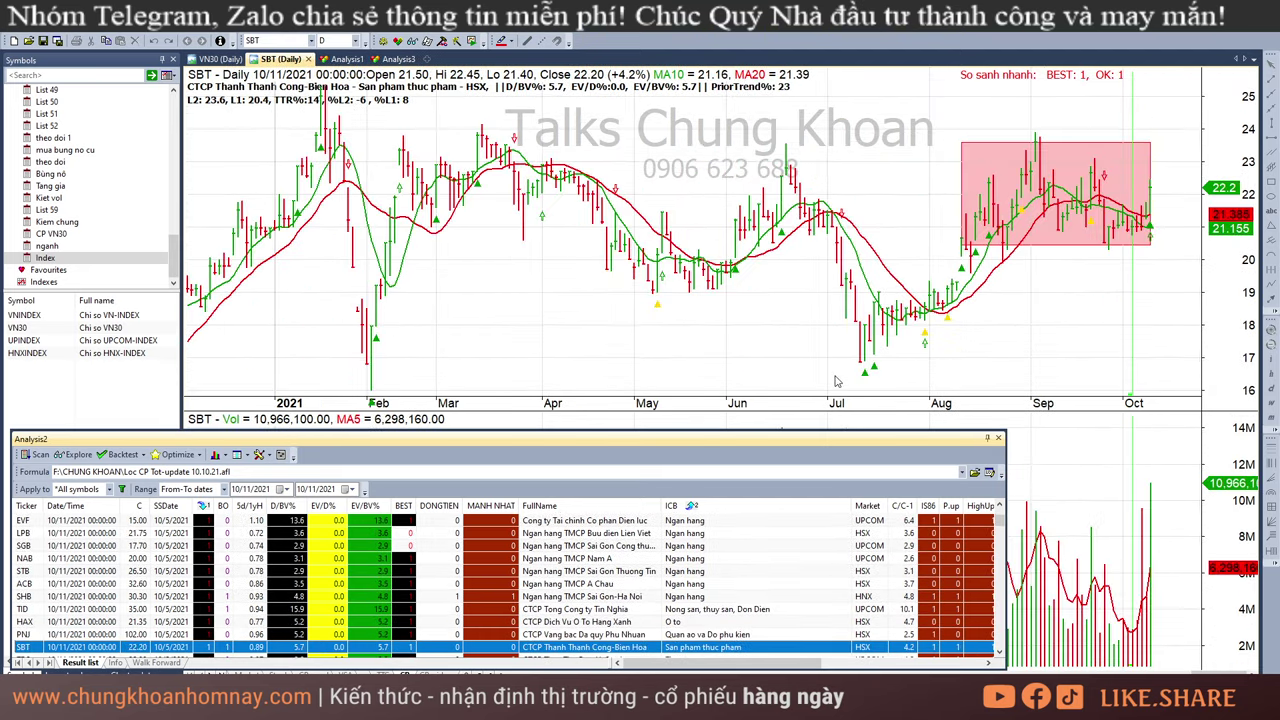
scroll(660, 610, "down", 3)
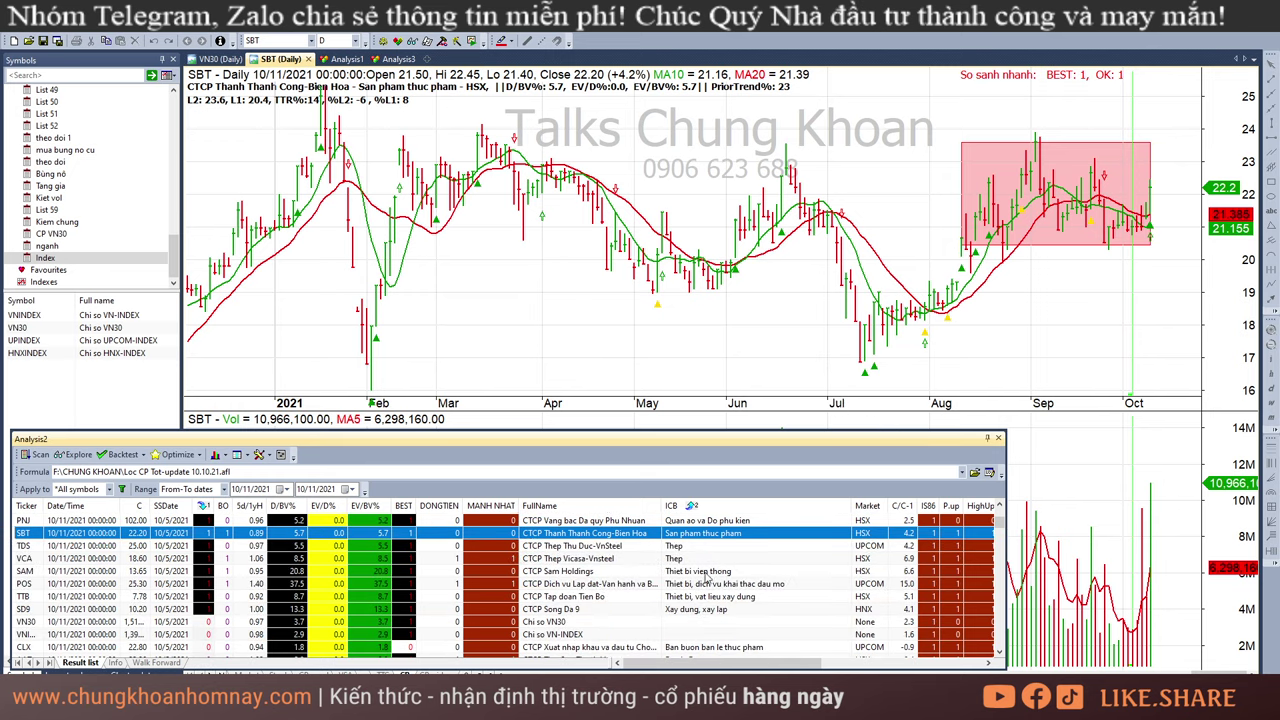
key("Down")
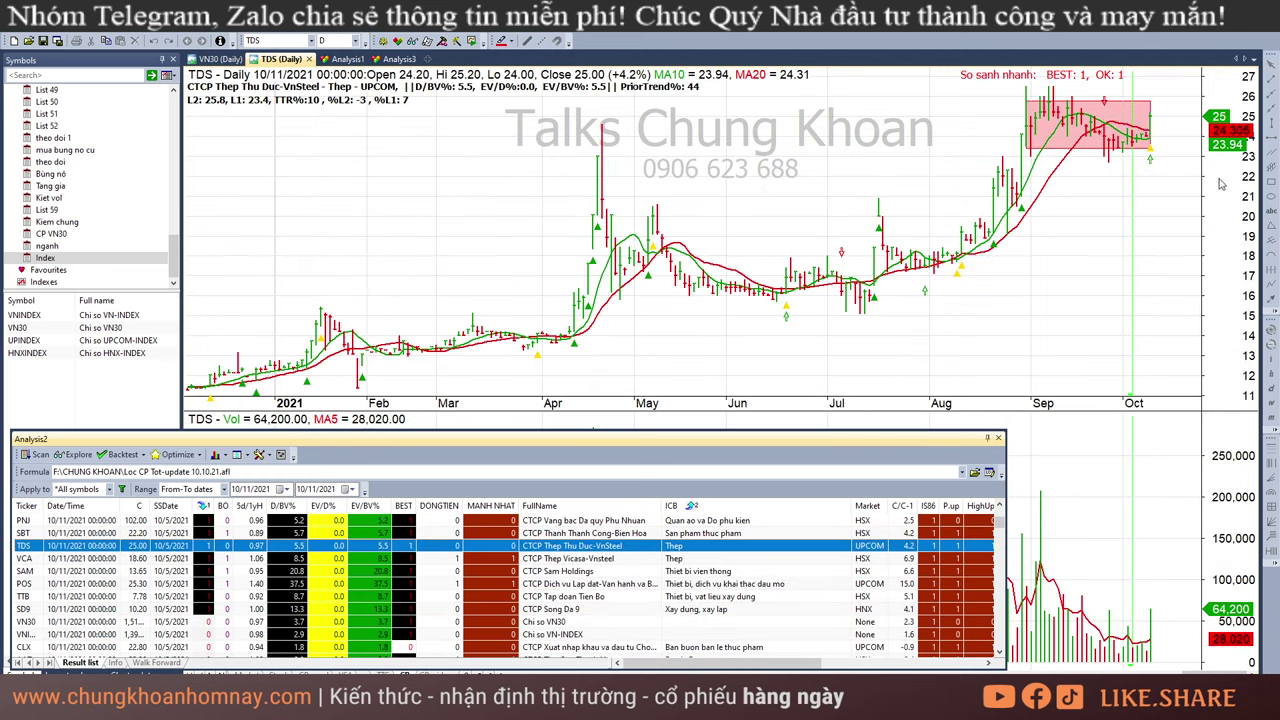
left_click(705, 559)
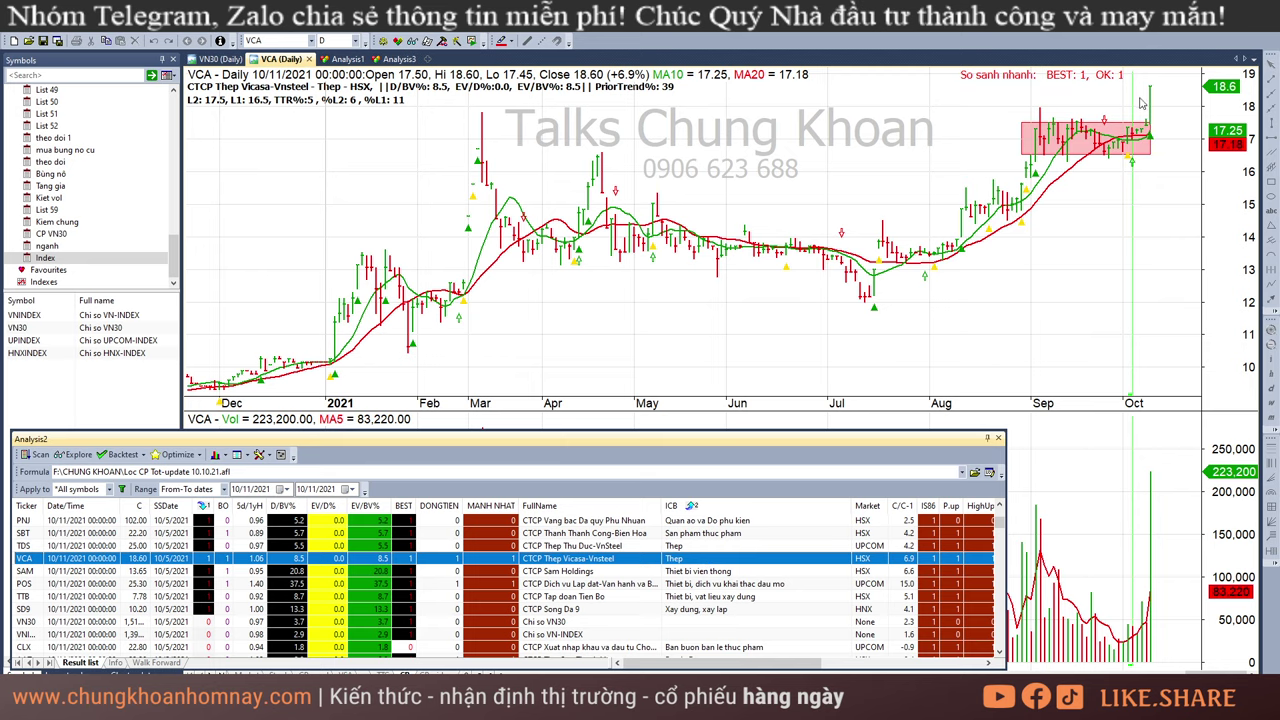
key("Down")
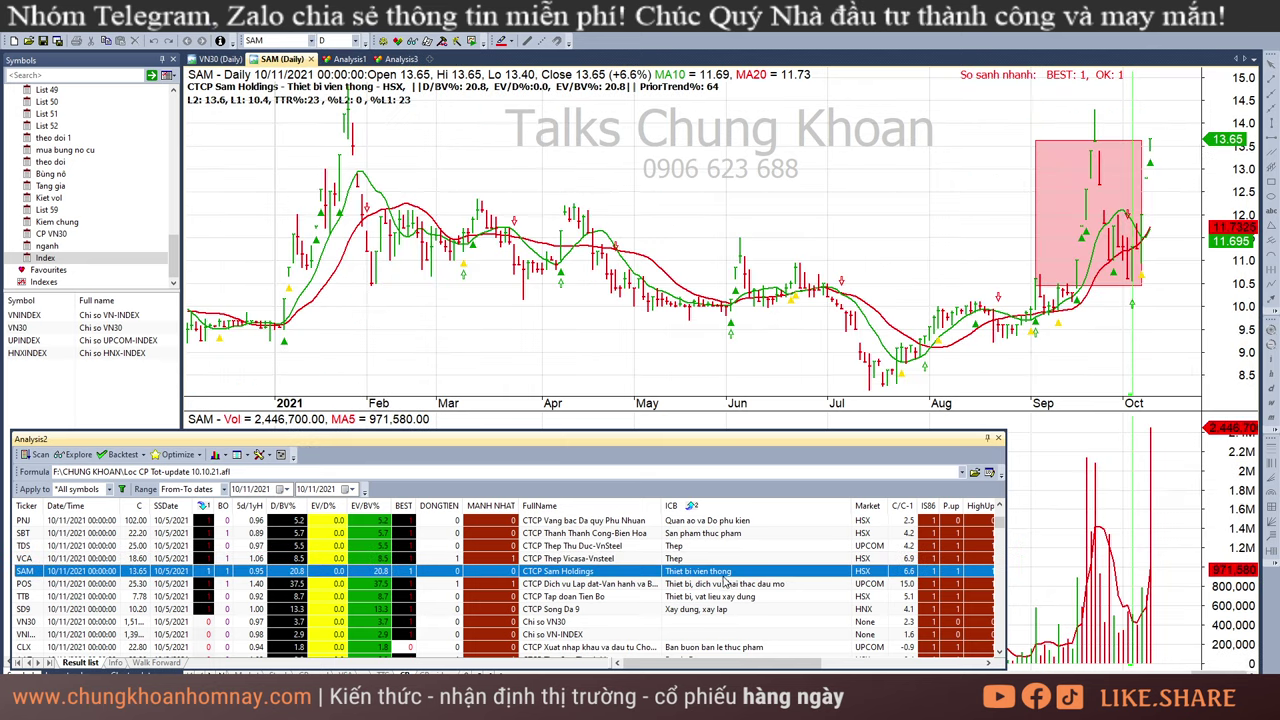
key("Down")
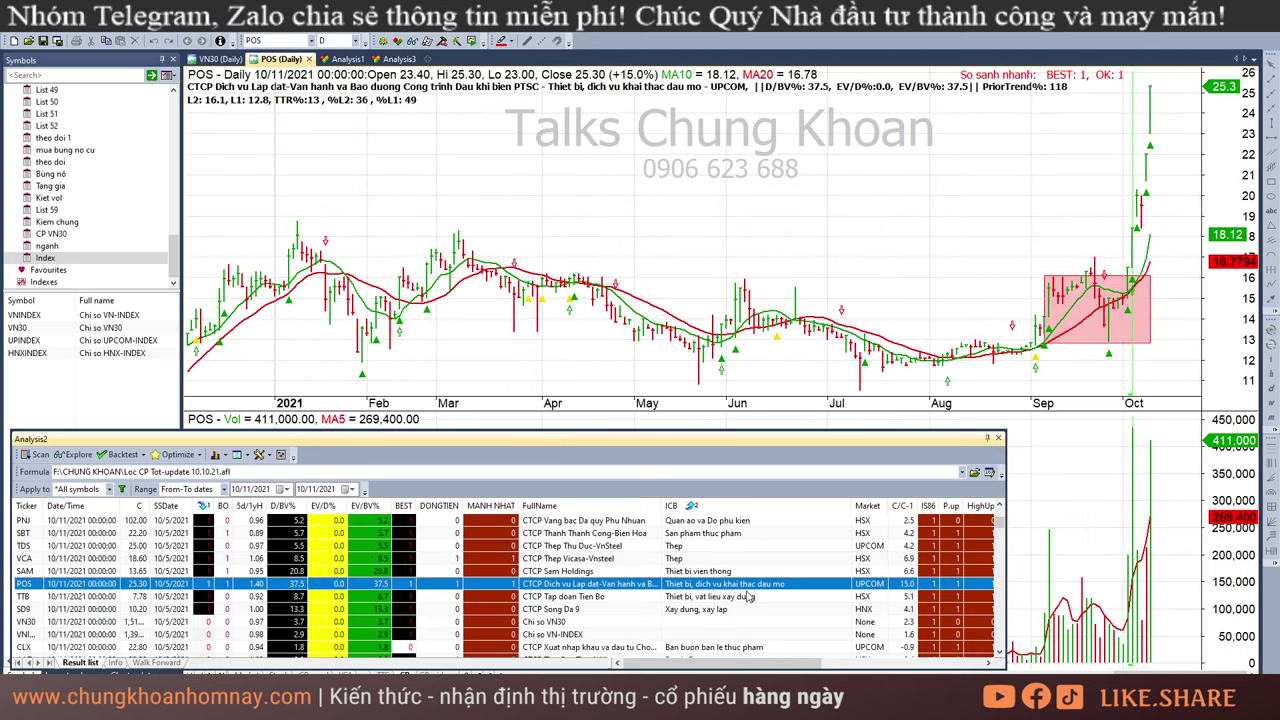
- Check the TTB chart, and switch to Excel to clear all filters from the daily stock list
left_click(620, 598)
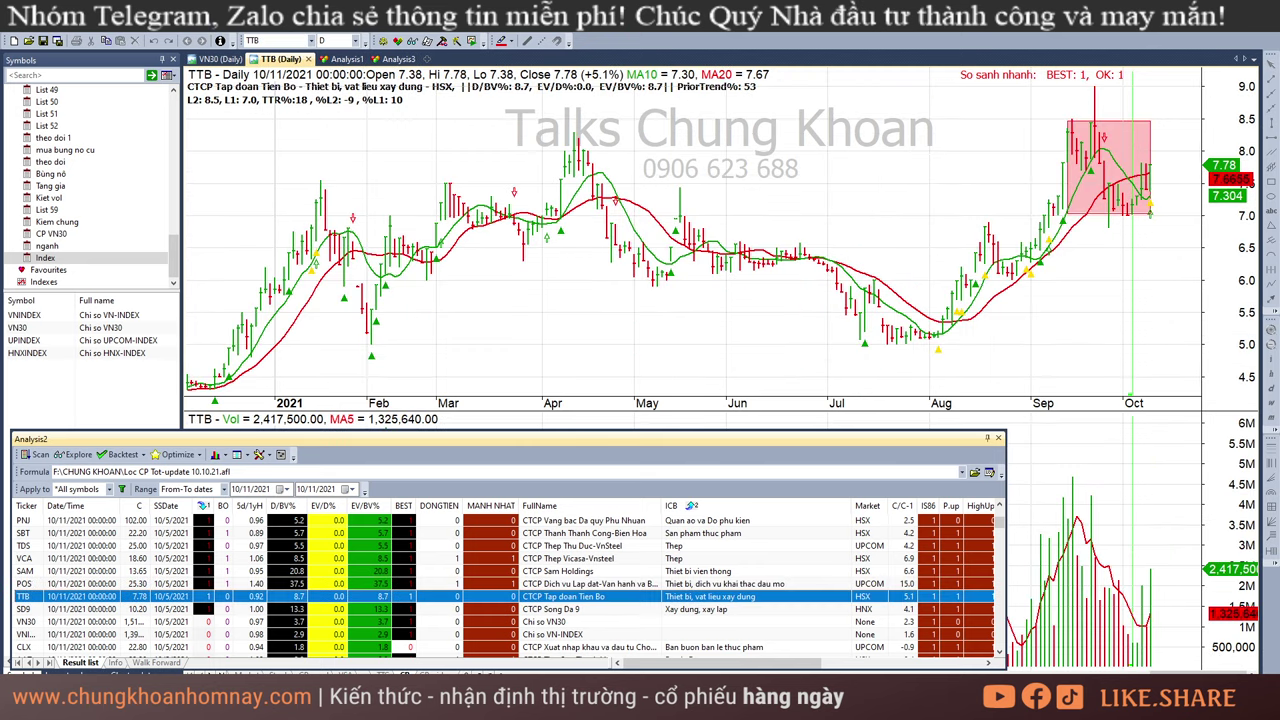
key("alt+Tab")
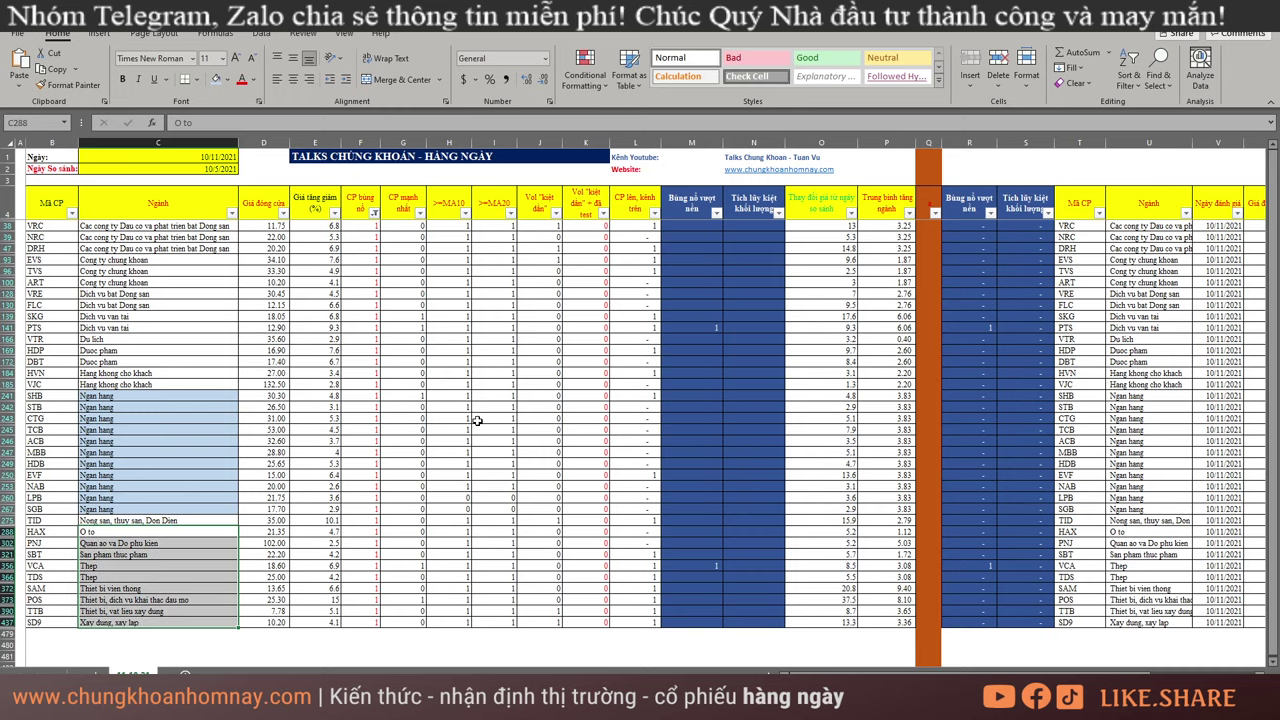
left_click(547, 339)
key("alt+a")
key("c")
left_click(510, 351)
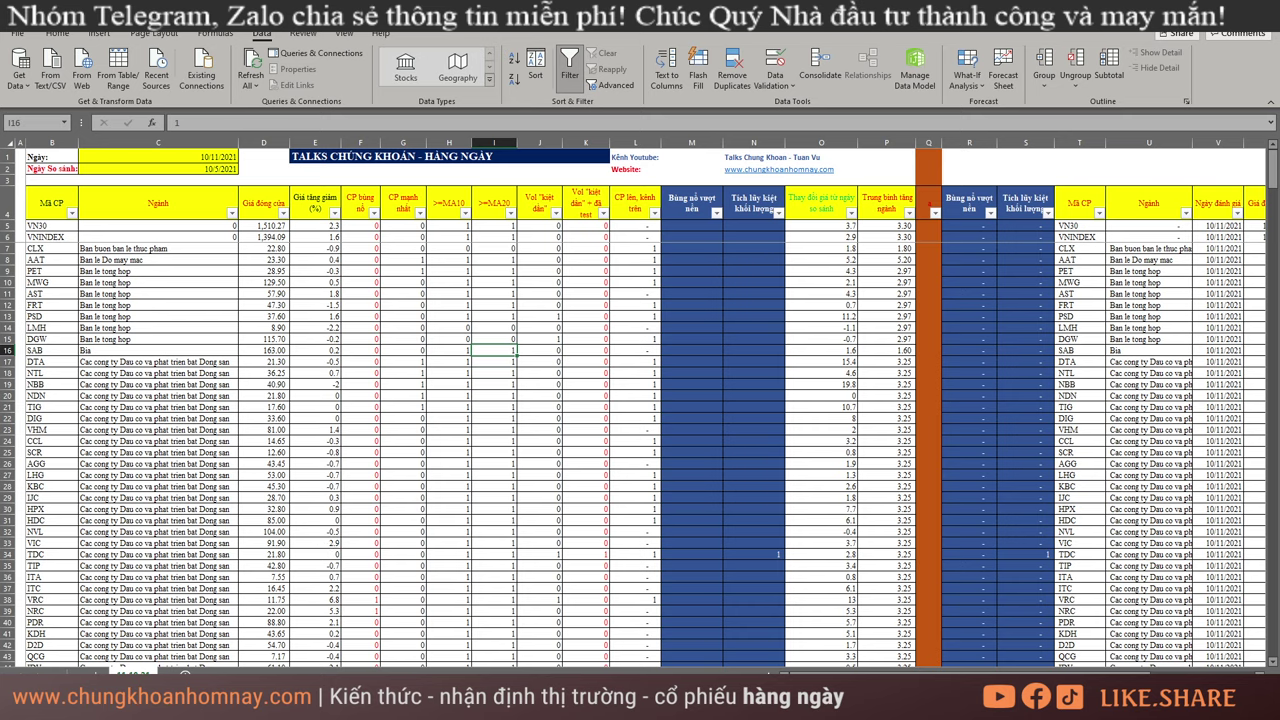
- Go to the sector ranking sheet and look over the sectors ranked above ~1_ALL
key("ctrl+Page_Down")
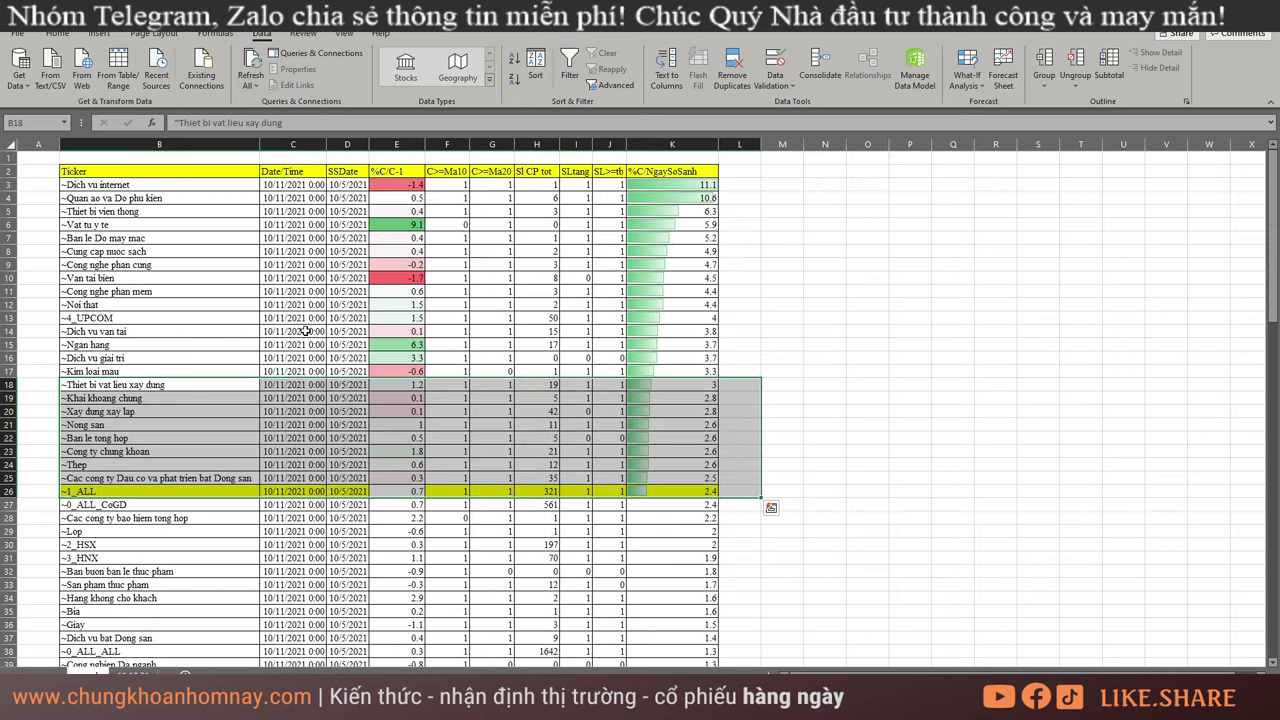
key("Up")
key("Up")
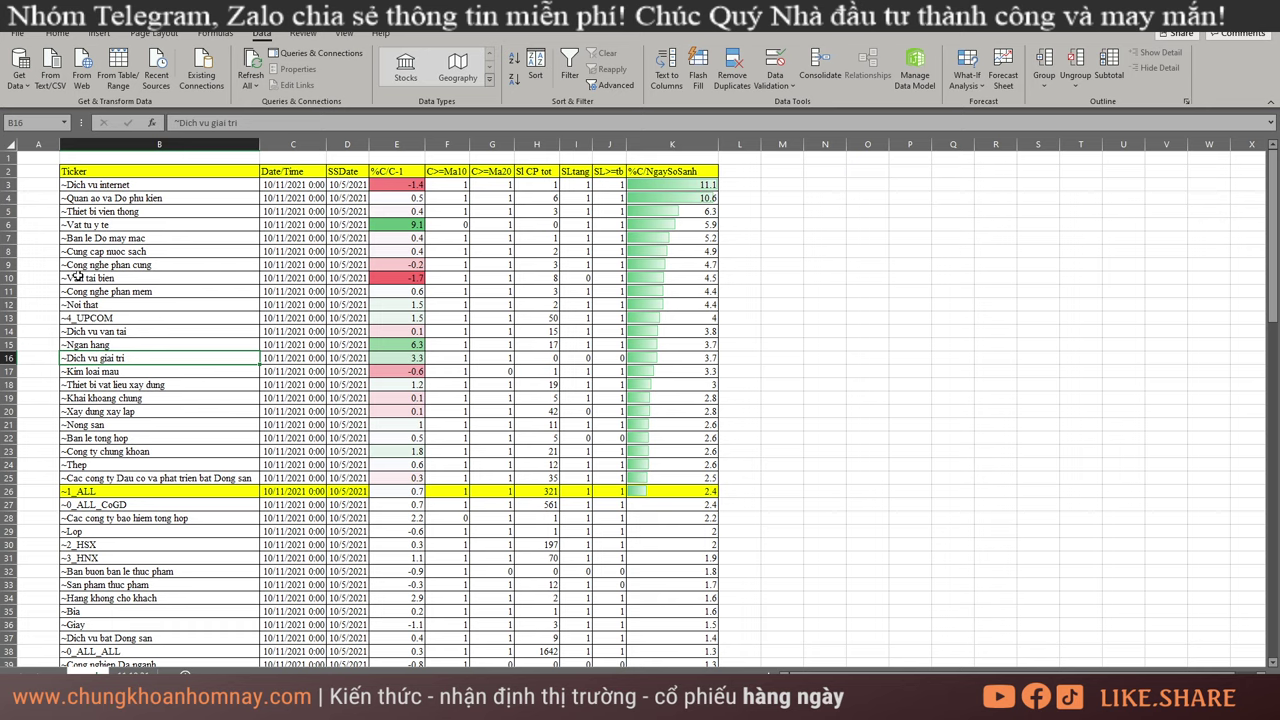
left_click(44, 412)
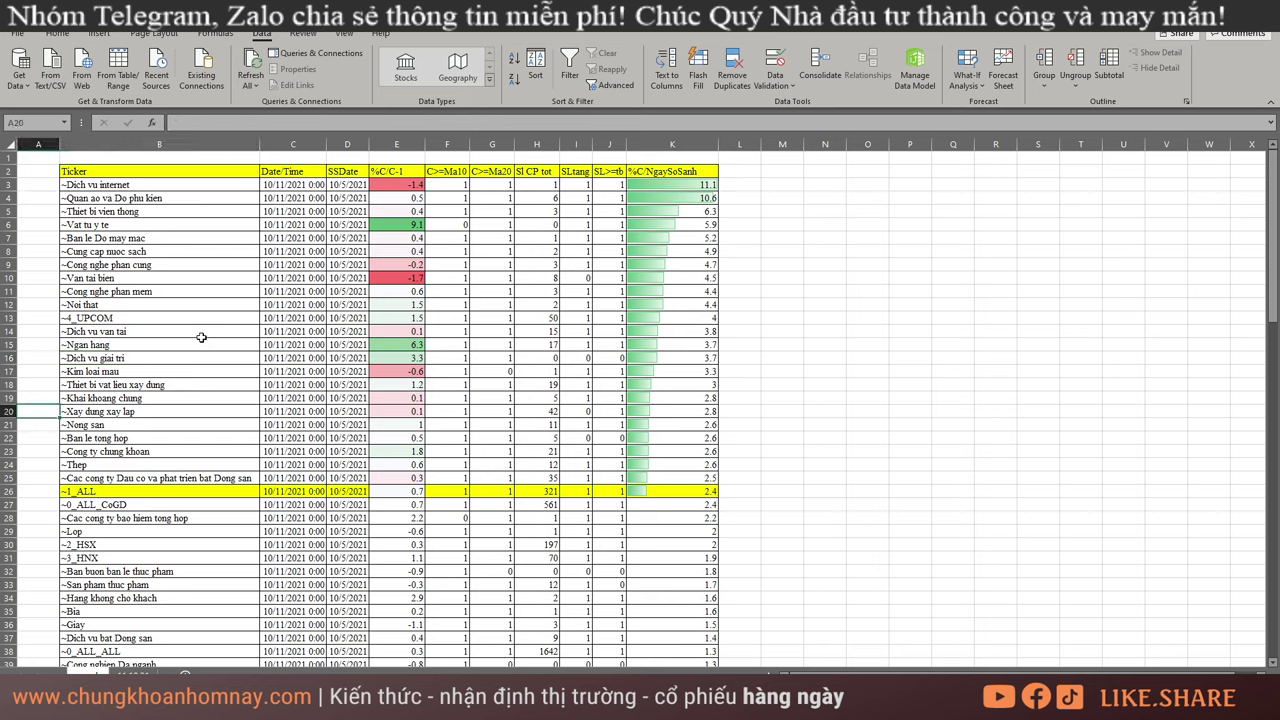
- Mark the ~Van tai bien sector by filling the empty cell beside its name with dark grey
left_click(44, 278)
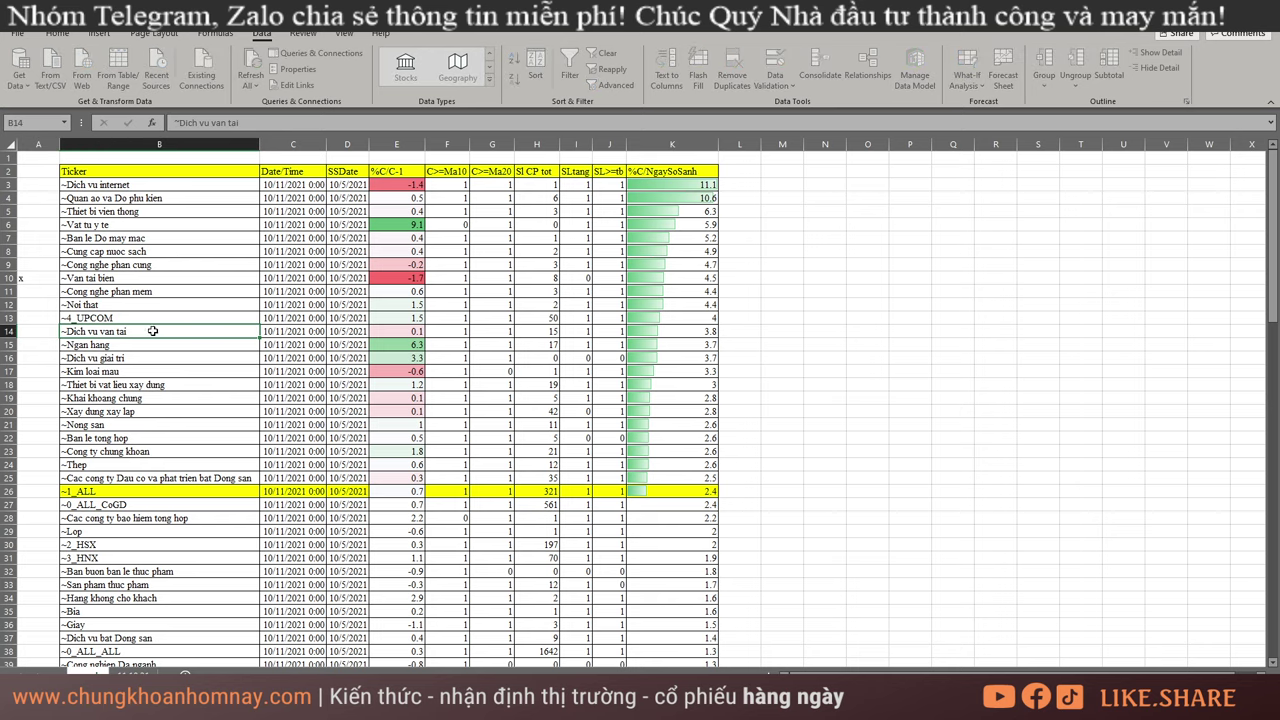
type("x")
left_click(44, 280)
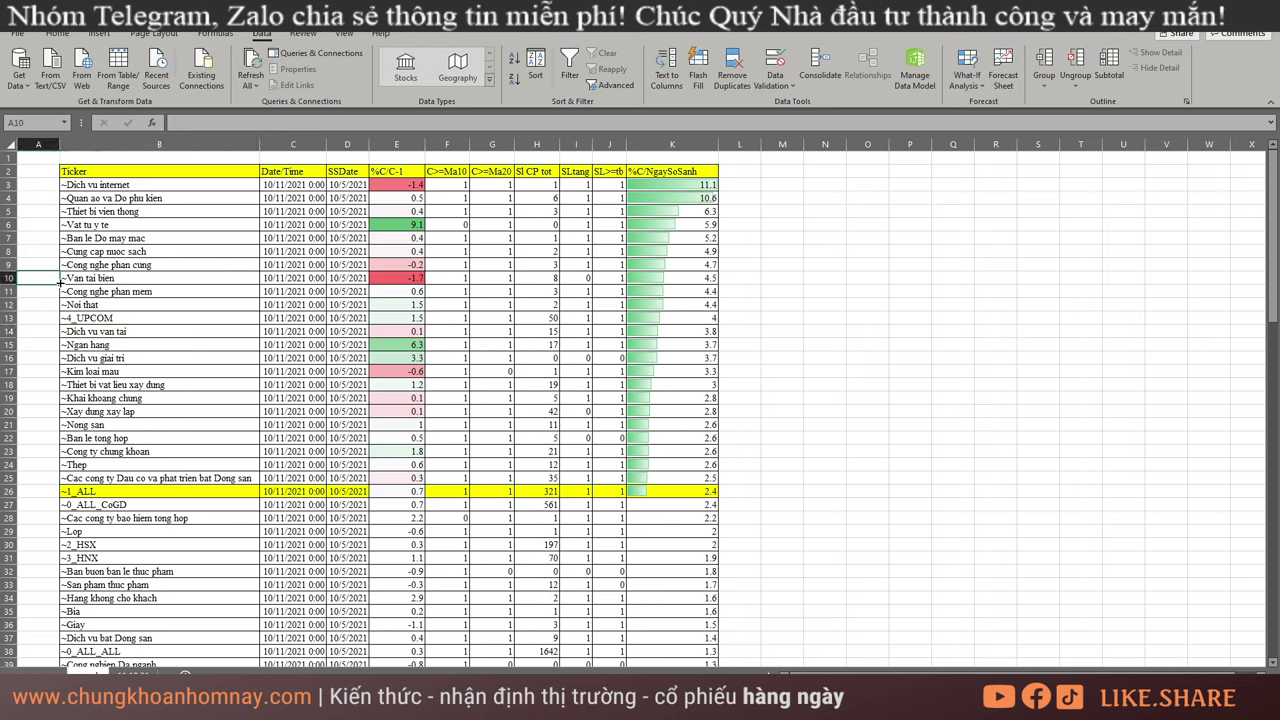
left_click(60, 34)
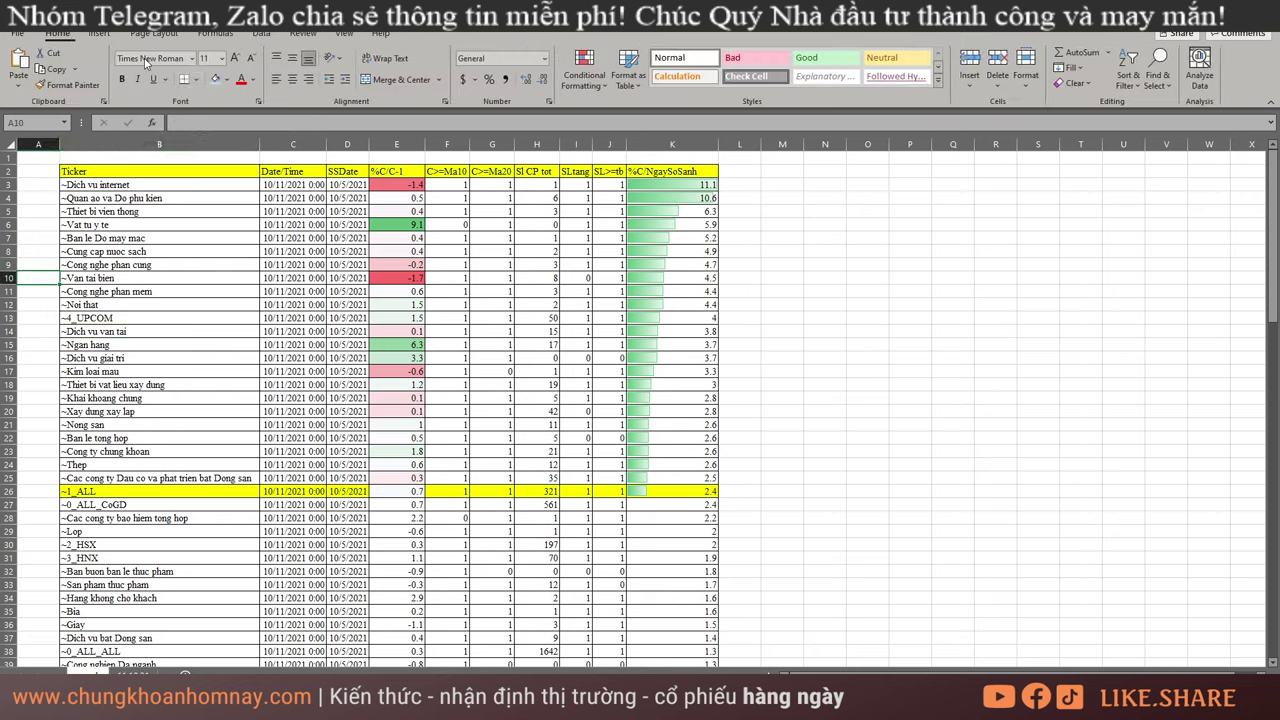
left_click(226, 81)
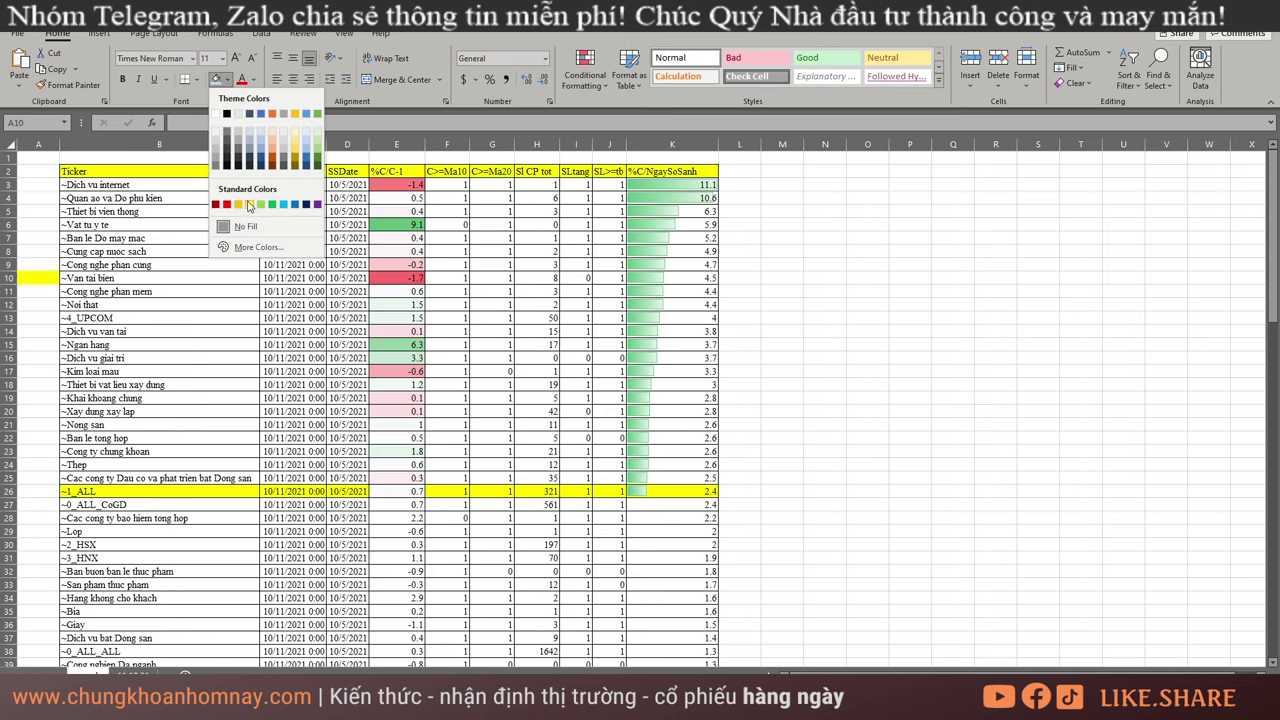
left_click(249, 203)
left_click(227, 80)
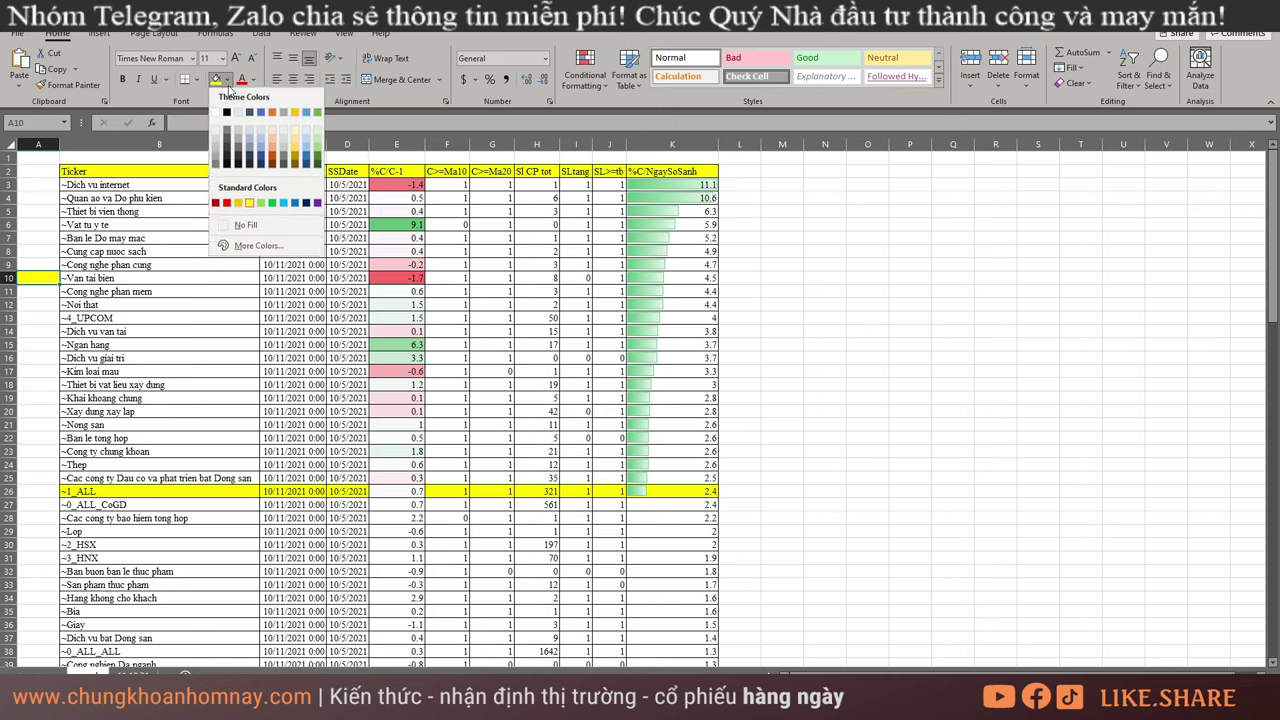
left_click(239, 147)
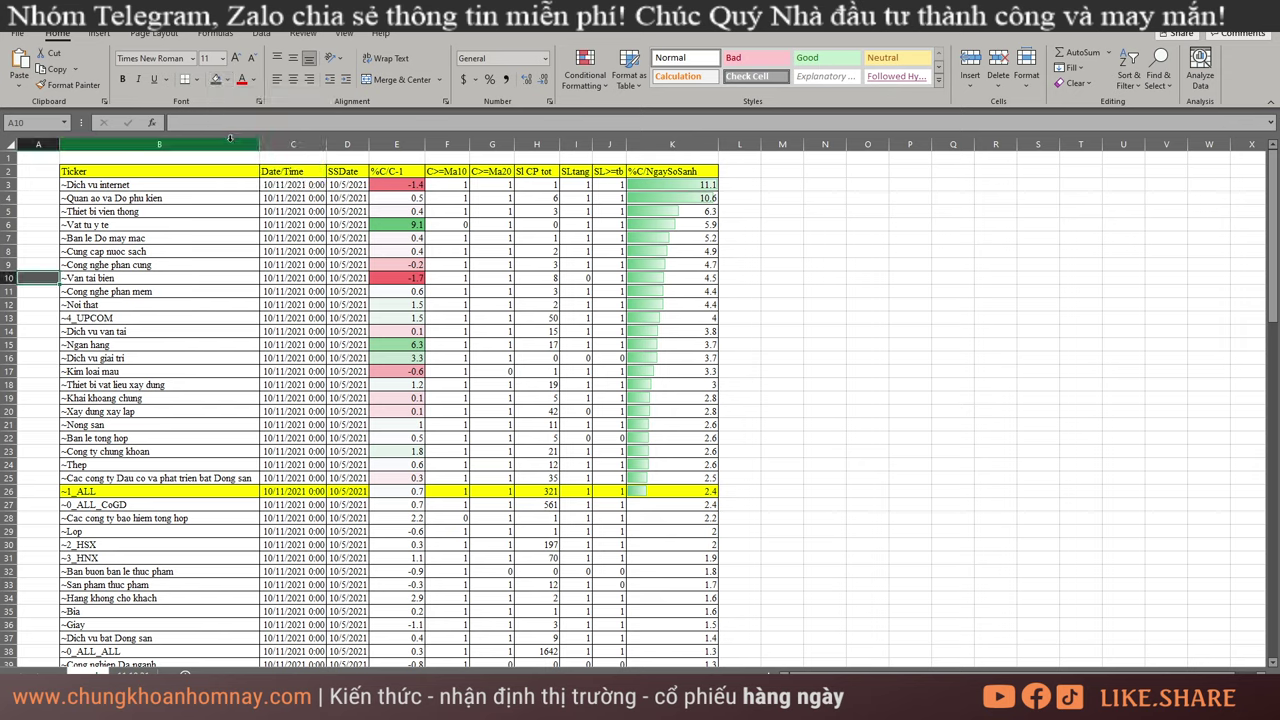
- Apply the same dark grey fill beside ~Ngan hang, ~Cong ty chung khoan, ~Thep and ~Cac cong ty Dau co va phat trien bat Dong san
left_click(50, 346)
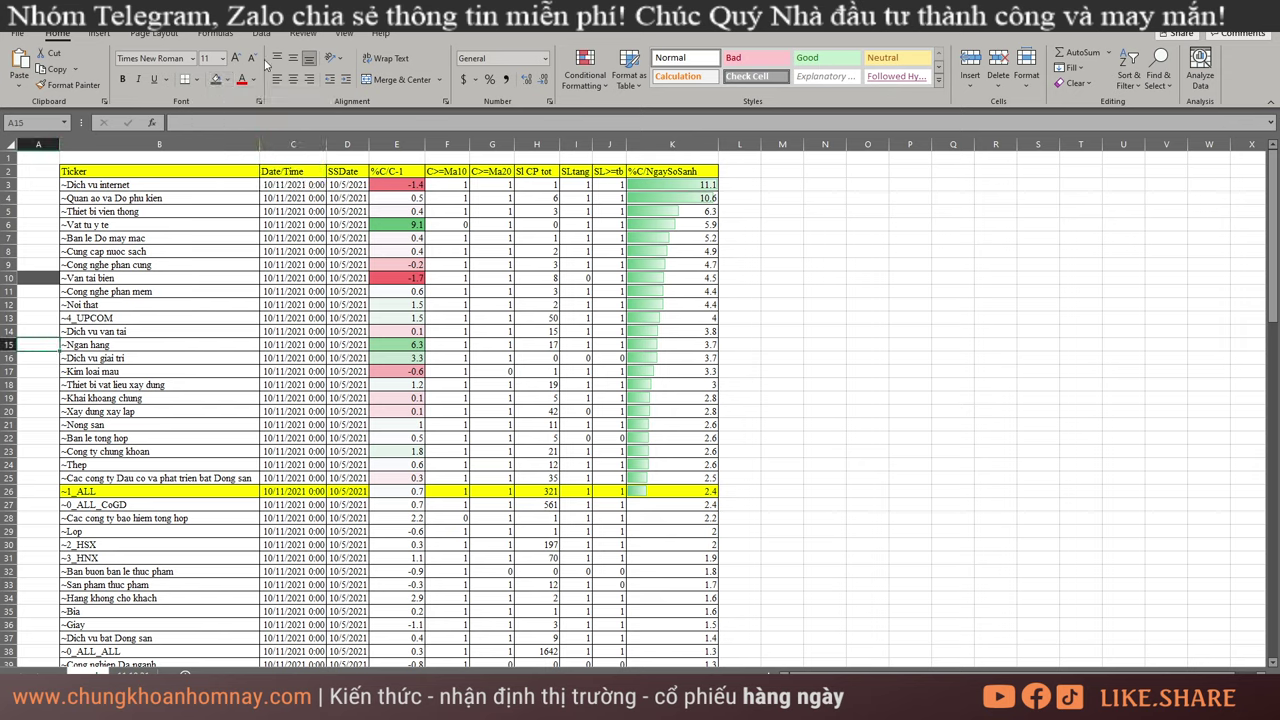
left_click(215, 79)
left_click(31, 450)
left_click(215, 79)
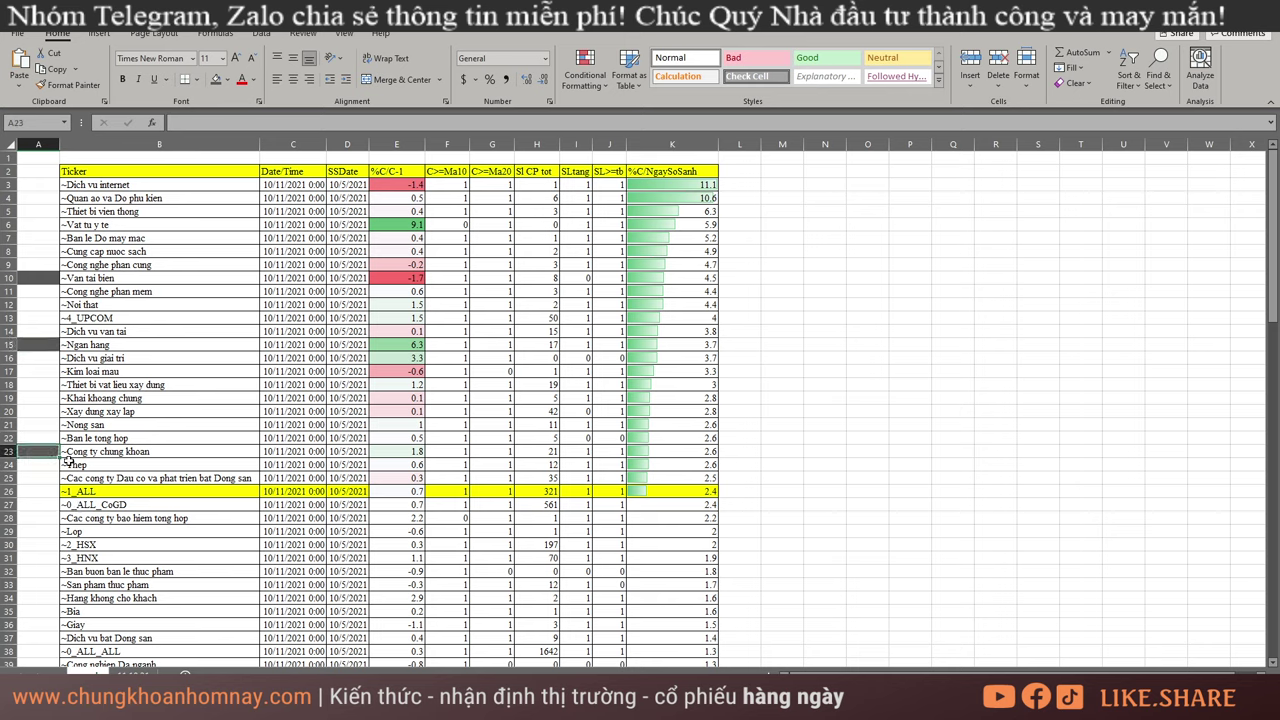
left_click(45, 468)
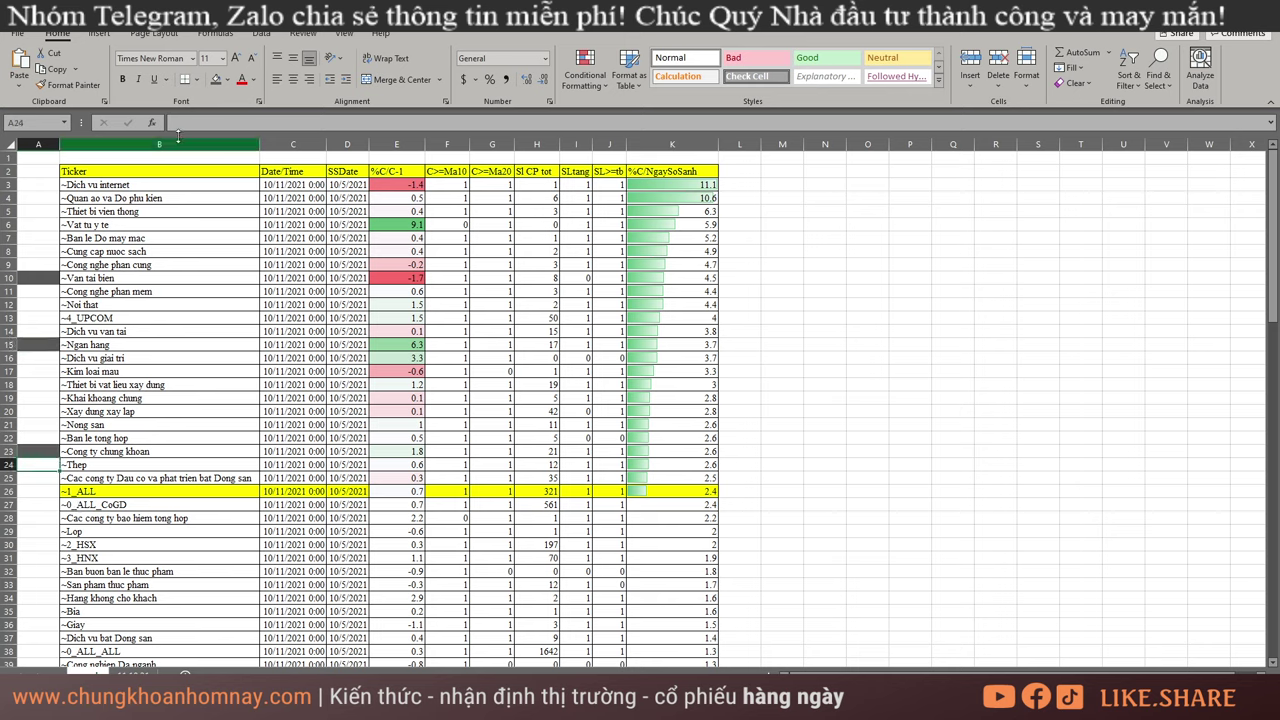
left_click(208, 84)
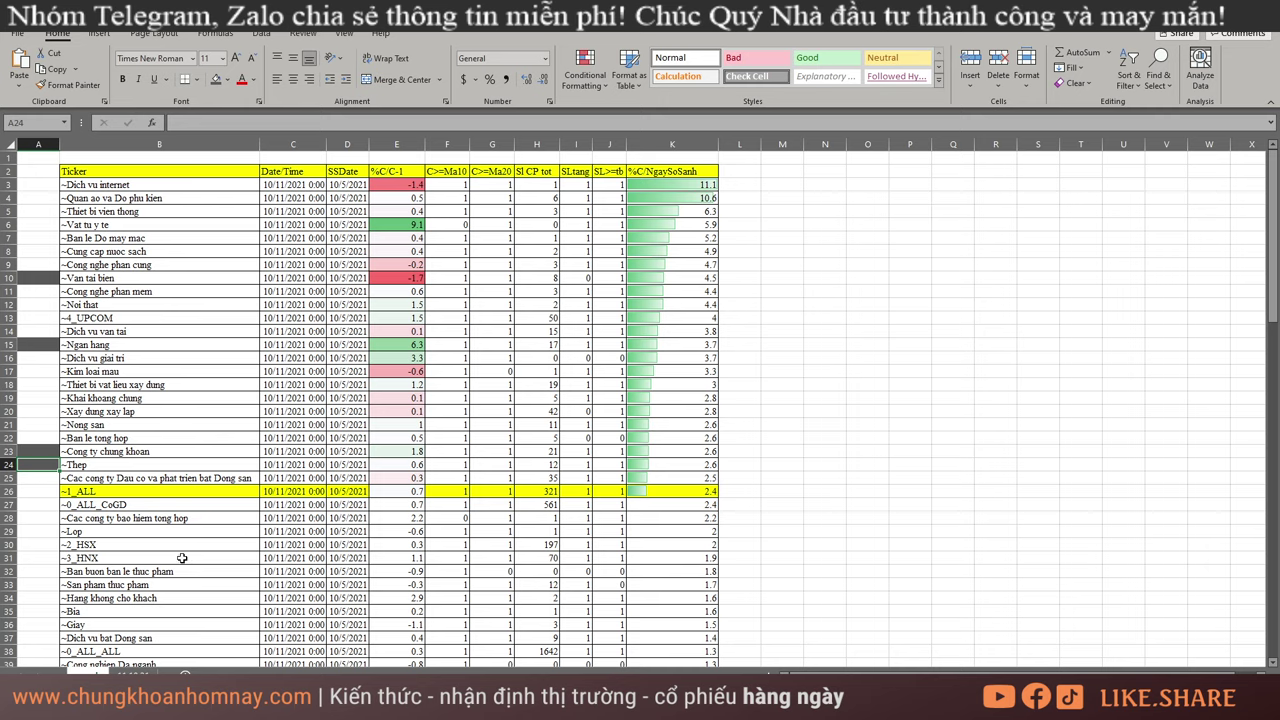
left_click(45, 479)
left_click(214, 80)
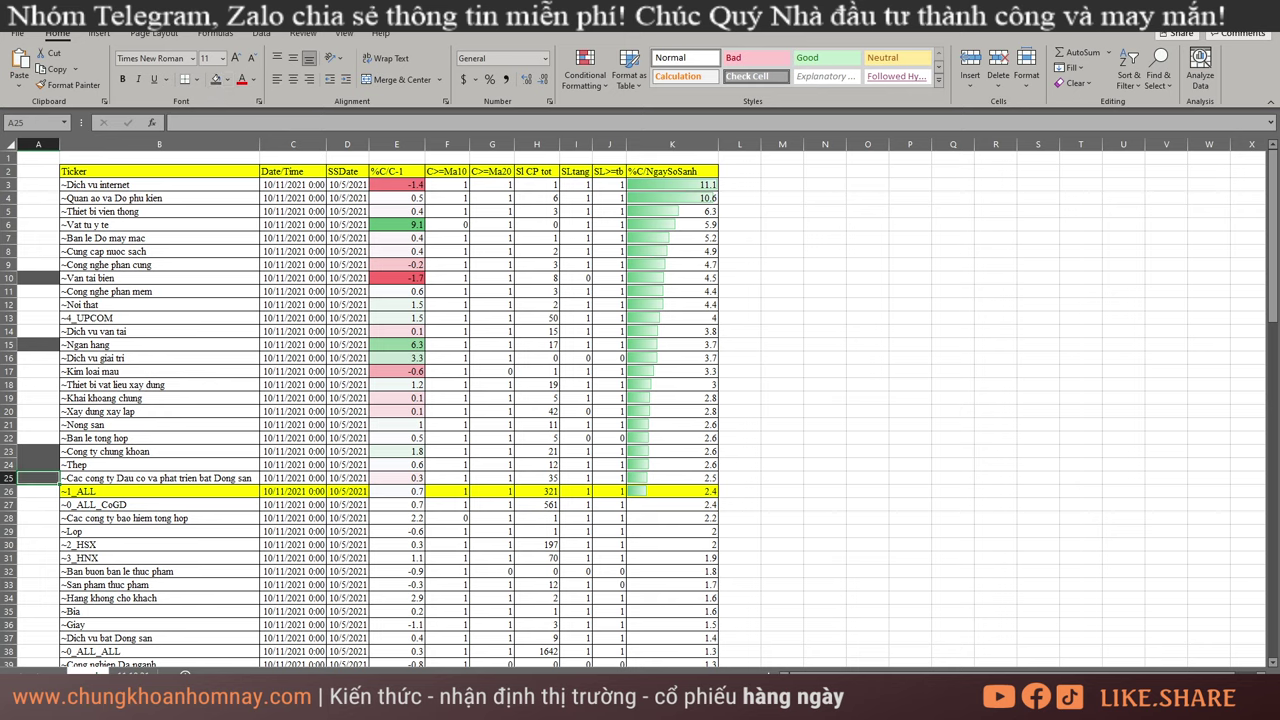
- In AmiBroker, sort the results by ICB ascending, with MANH NHAT, BEST and EV/BV% descending as further sort levels
key("alt+Tab")
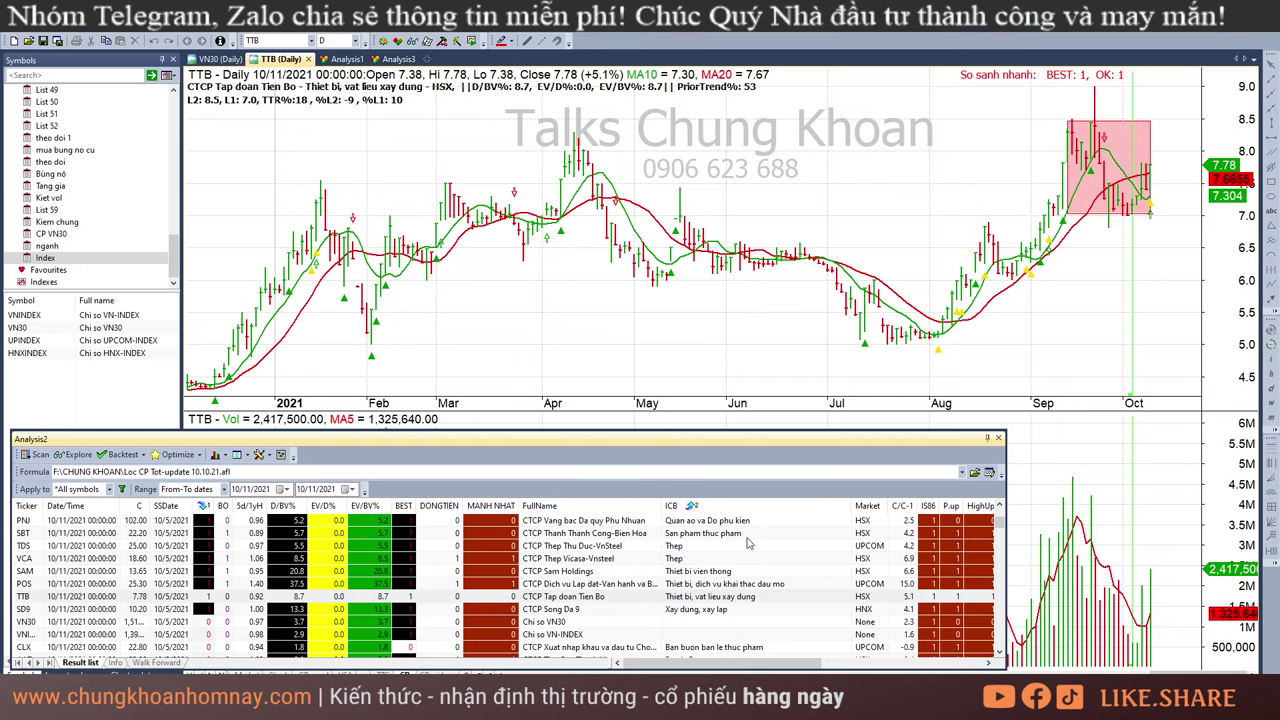
left_click(705, 506)
left_click(705, 506)
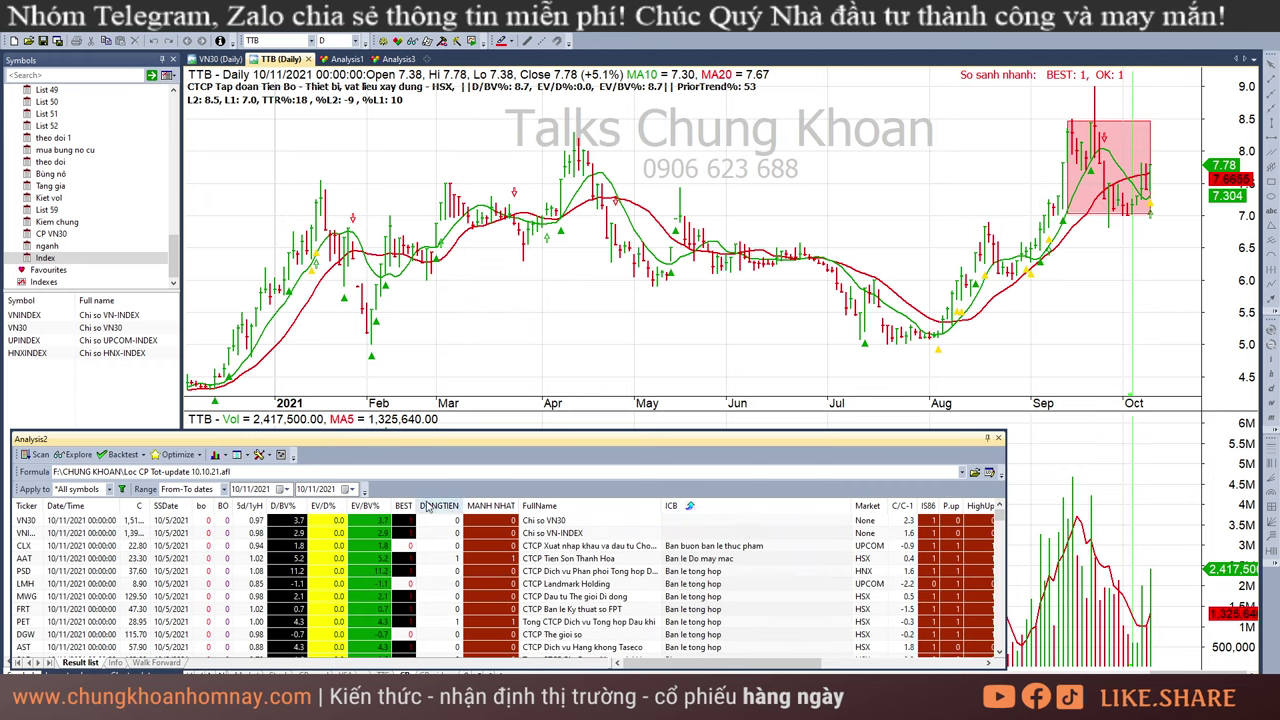
right_click(482, 506)
left_click(533, 561)
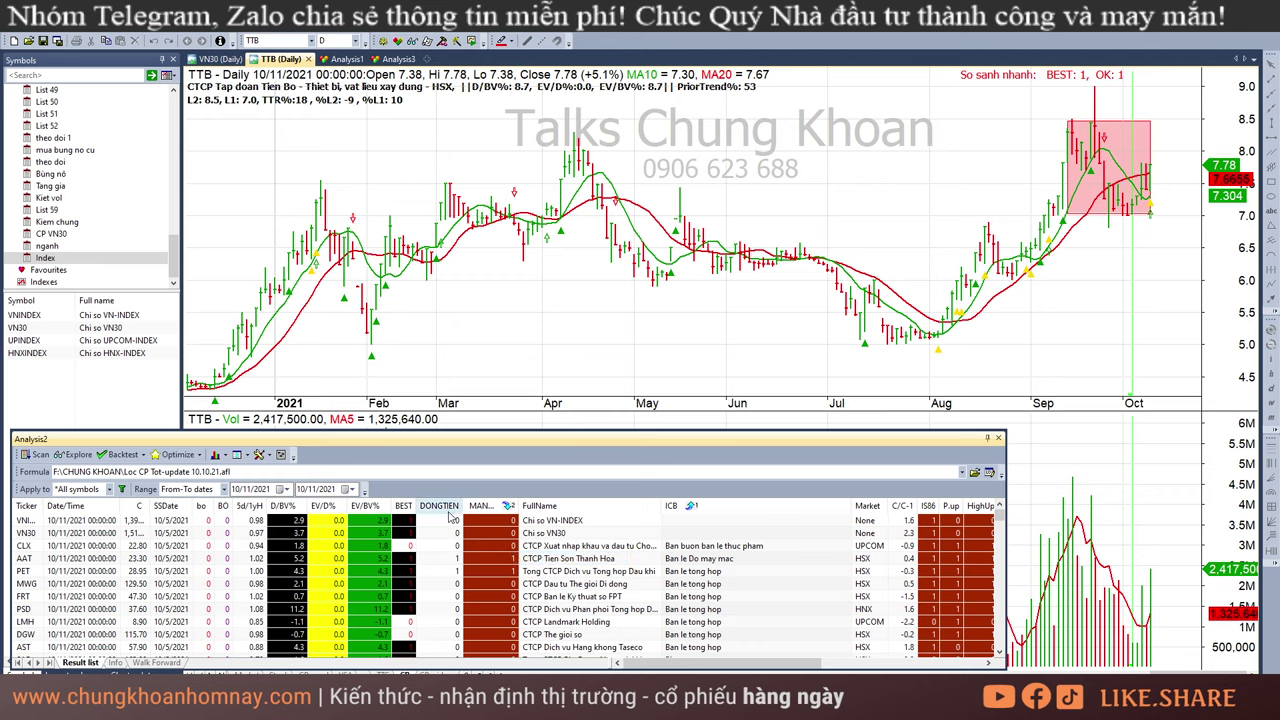
right_click(404, 506)
left_click(446, 560)
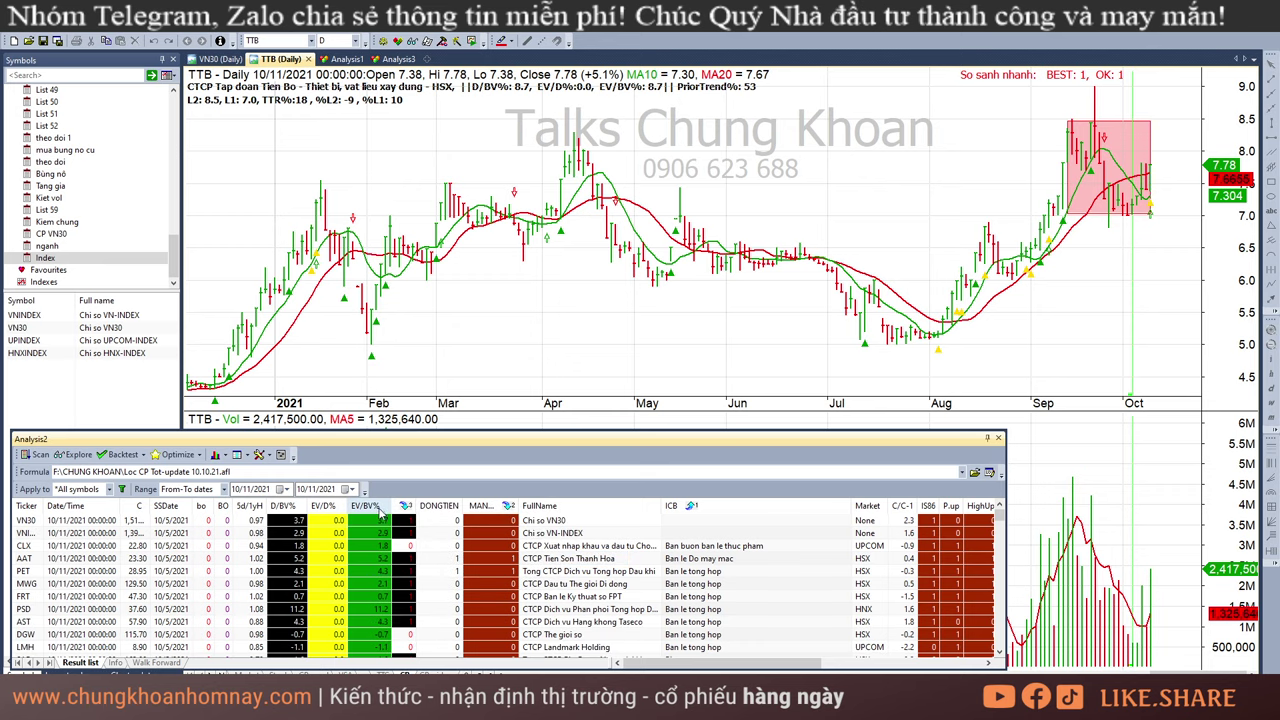
right_click(378, 506)
left_click(420, 560)
- Examine the charts of PET and the real estate stock NBB, inspecting NBB's 10/6 and 10/7/2021 bars
left_click(732, 576)
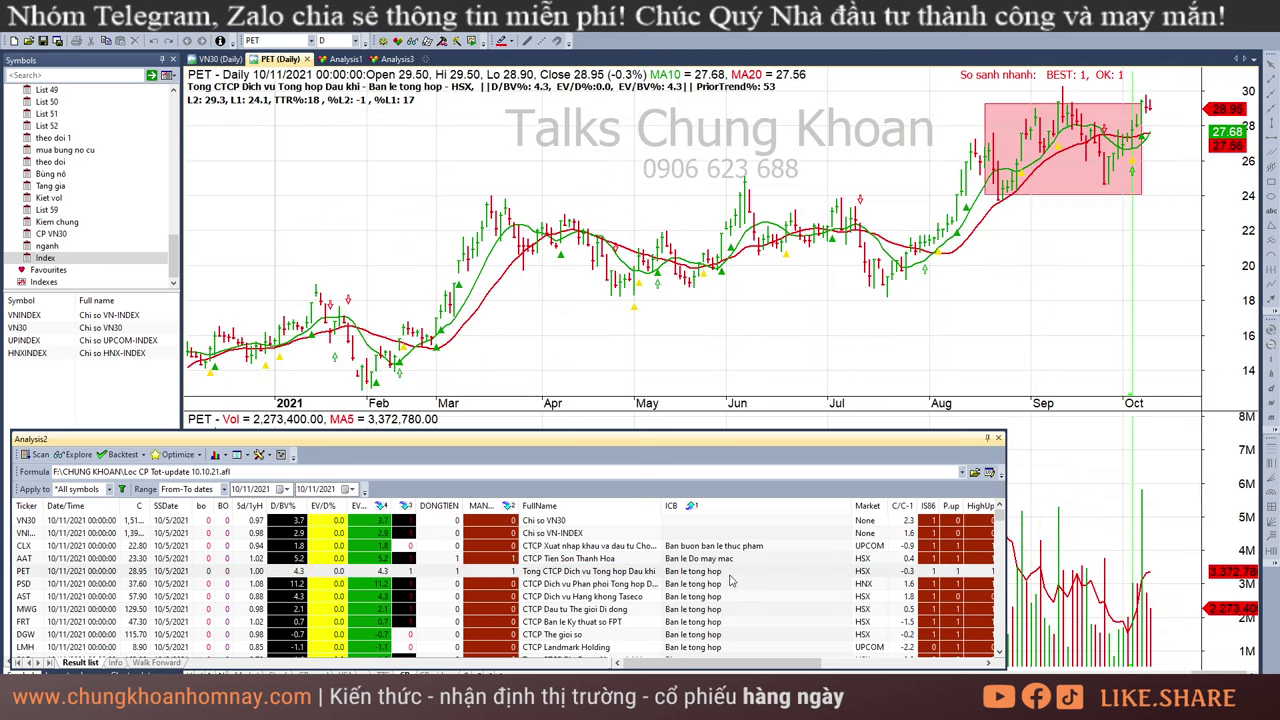
scroll(760, 565, "down", 3)
left_click(786, 559)
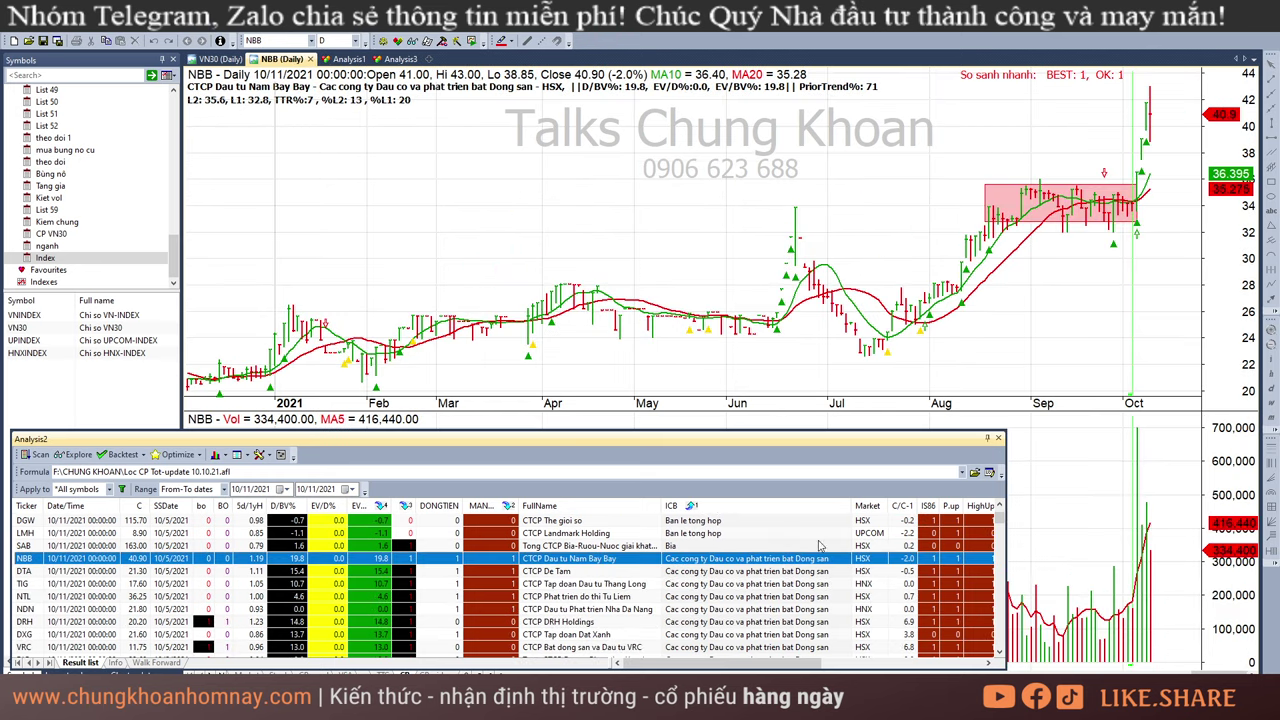
left_click(1180, 224)
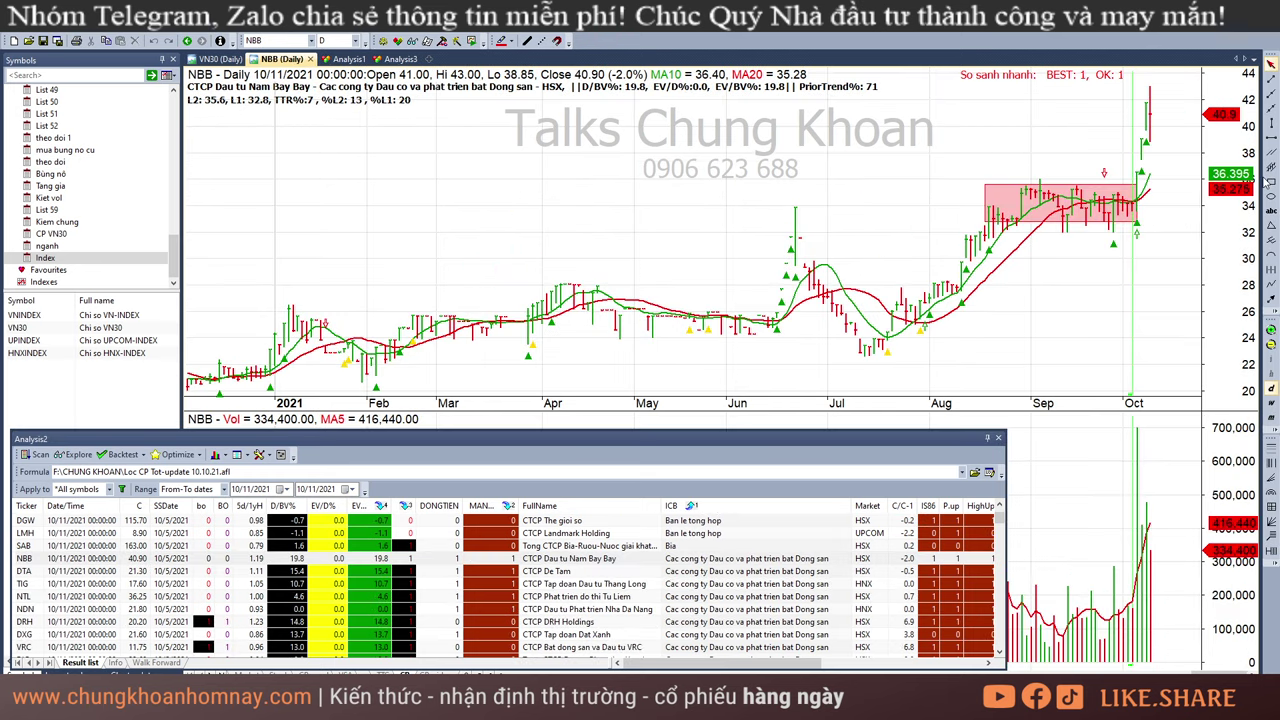
left_click(1143, 255)
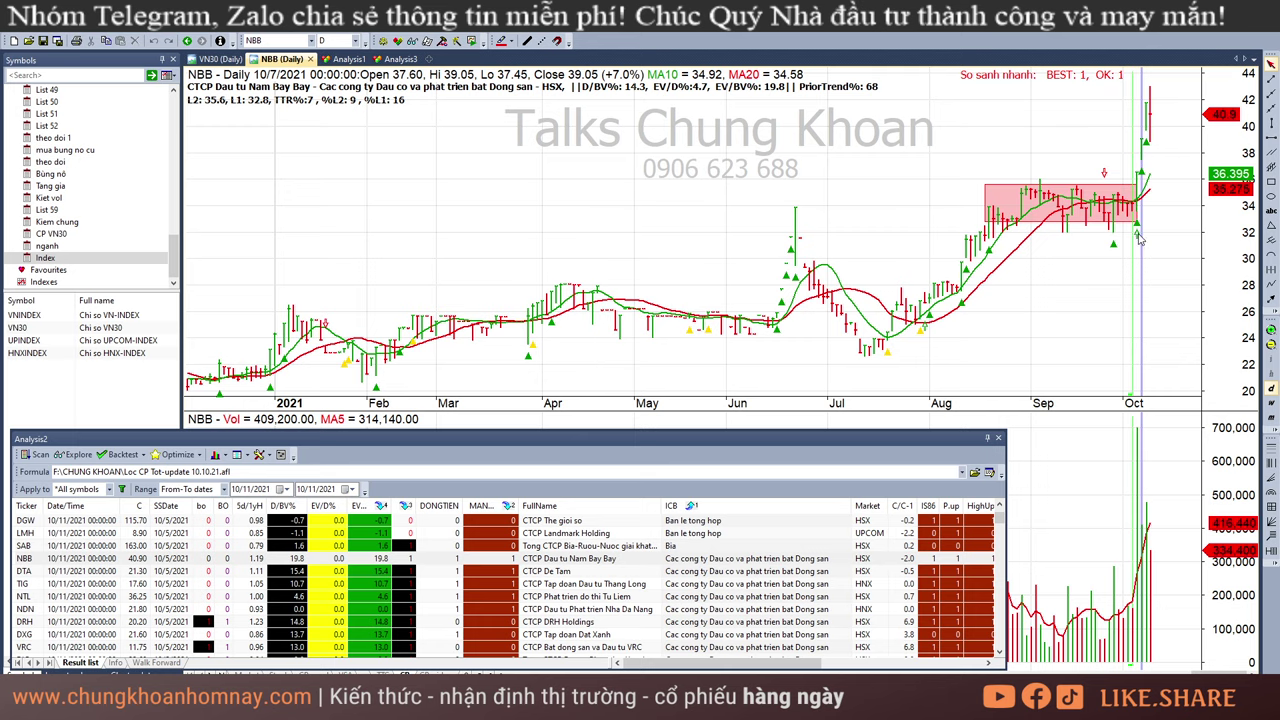
left_click(1140, 238)
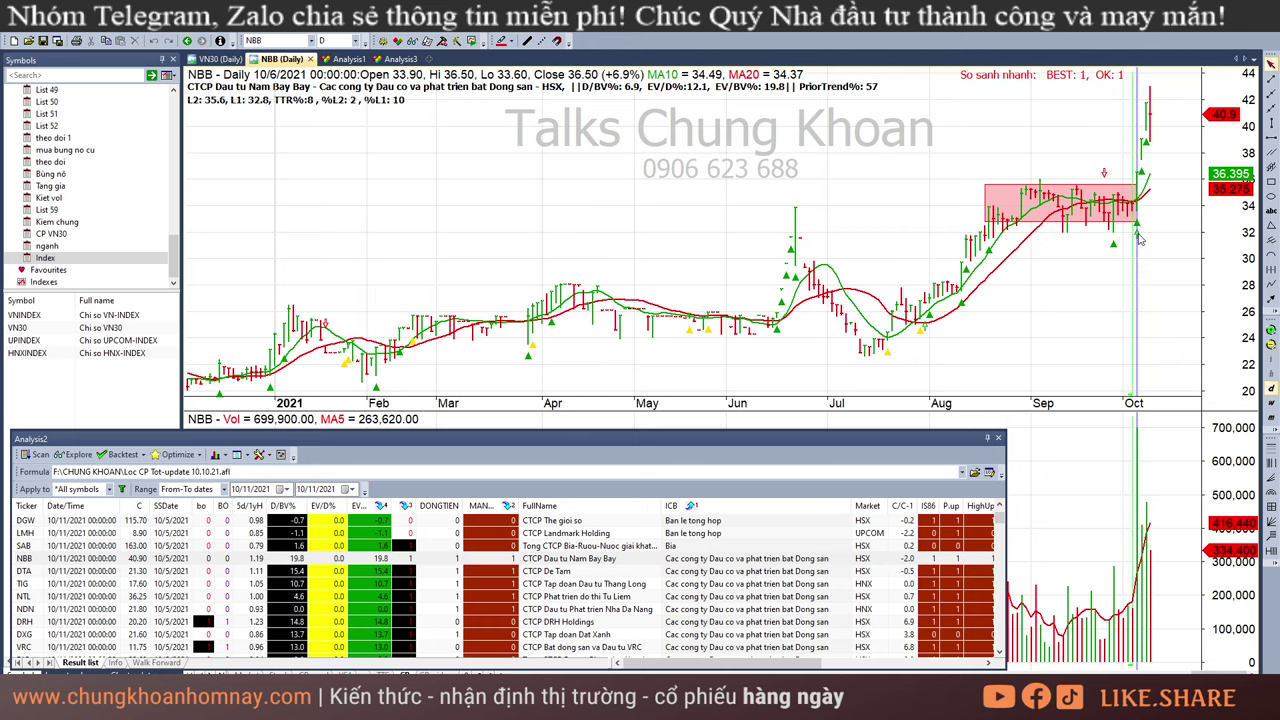
left_click(1195, 195)
- Extend the base rectangle on DTA's chart to early October, and inspect TIG's latest bars
left_click(717, 573)
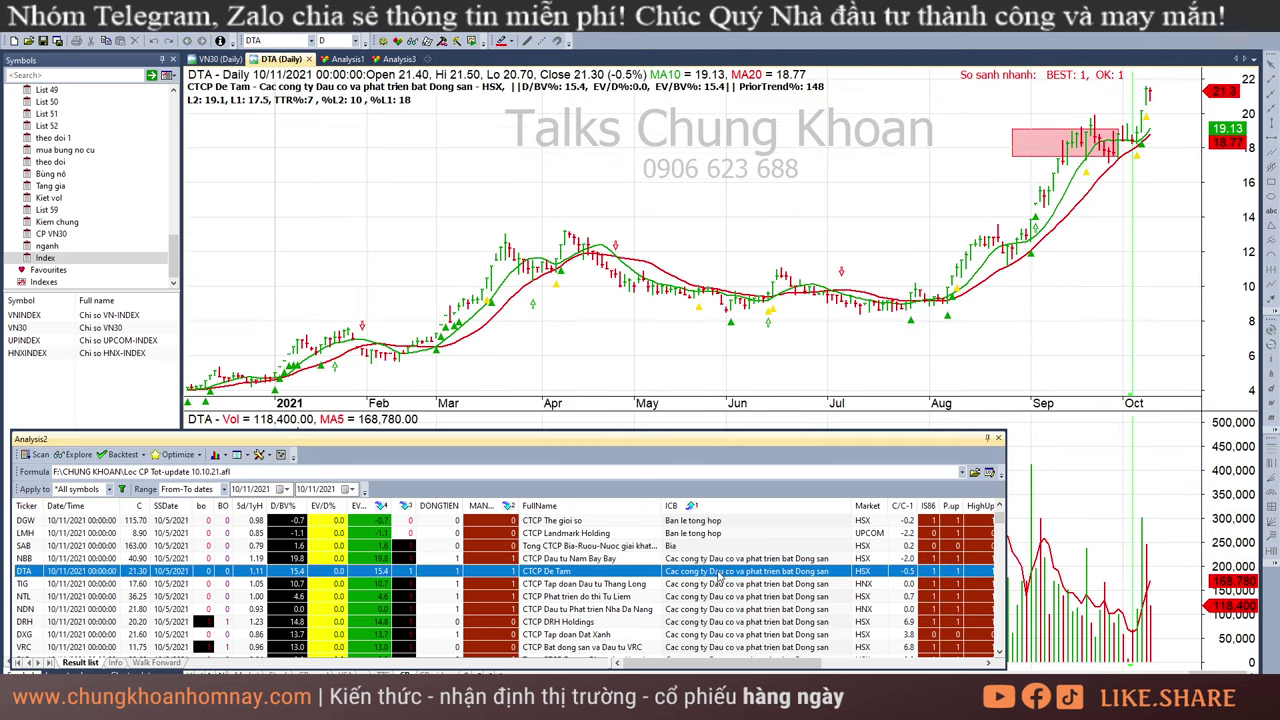
left_click(1113, 131)
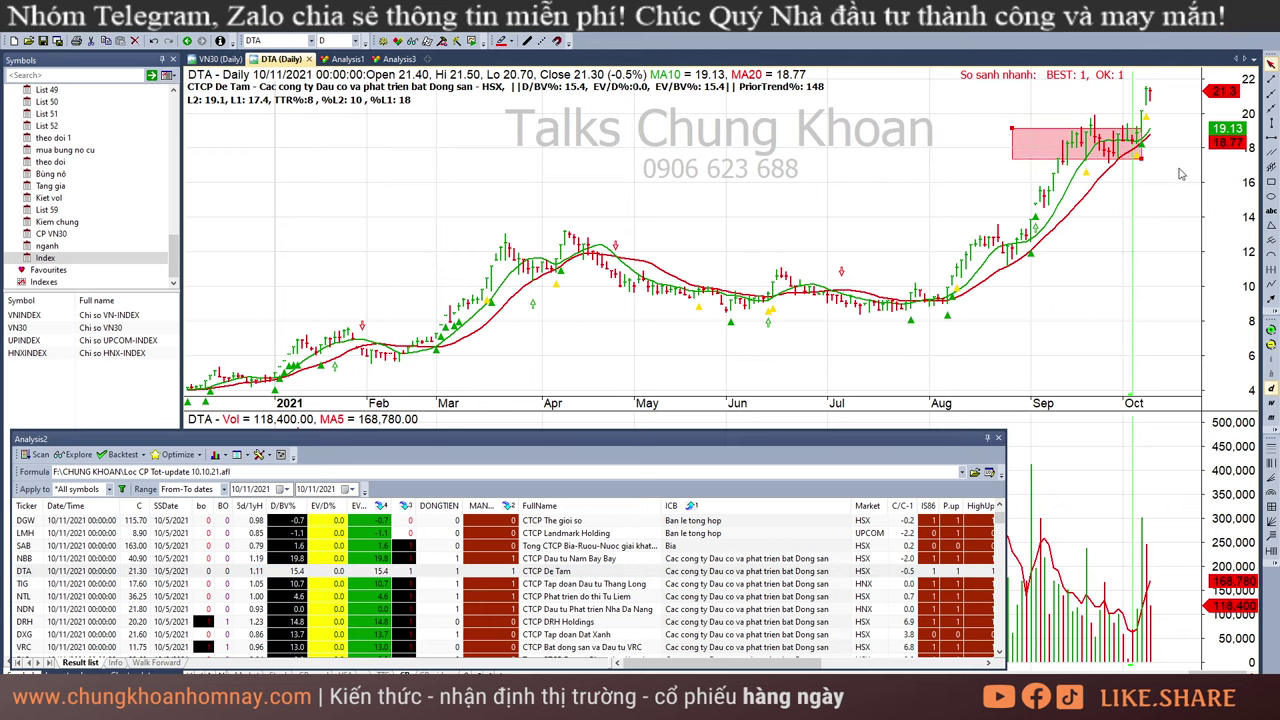
left_click(731, 586)
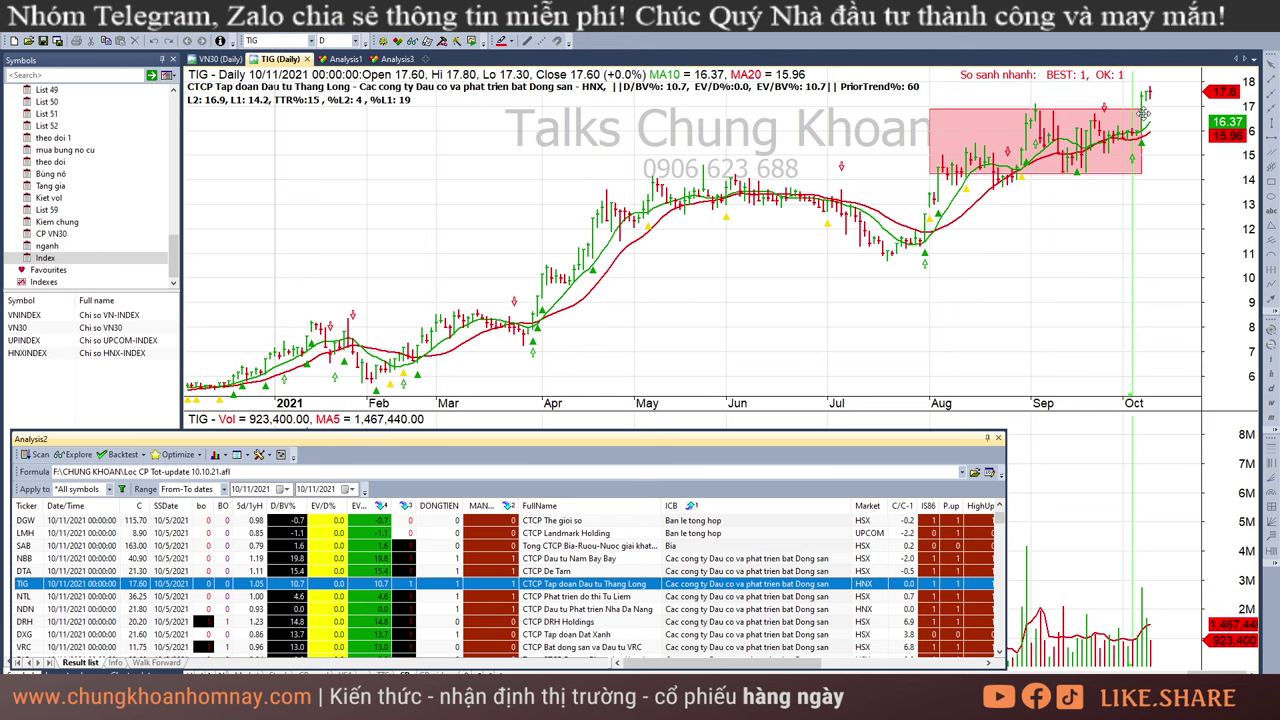
left_click_drag(1141, 92, 1152, 98)
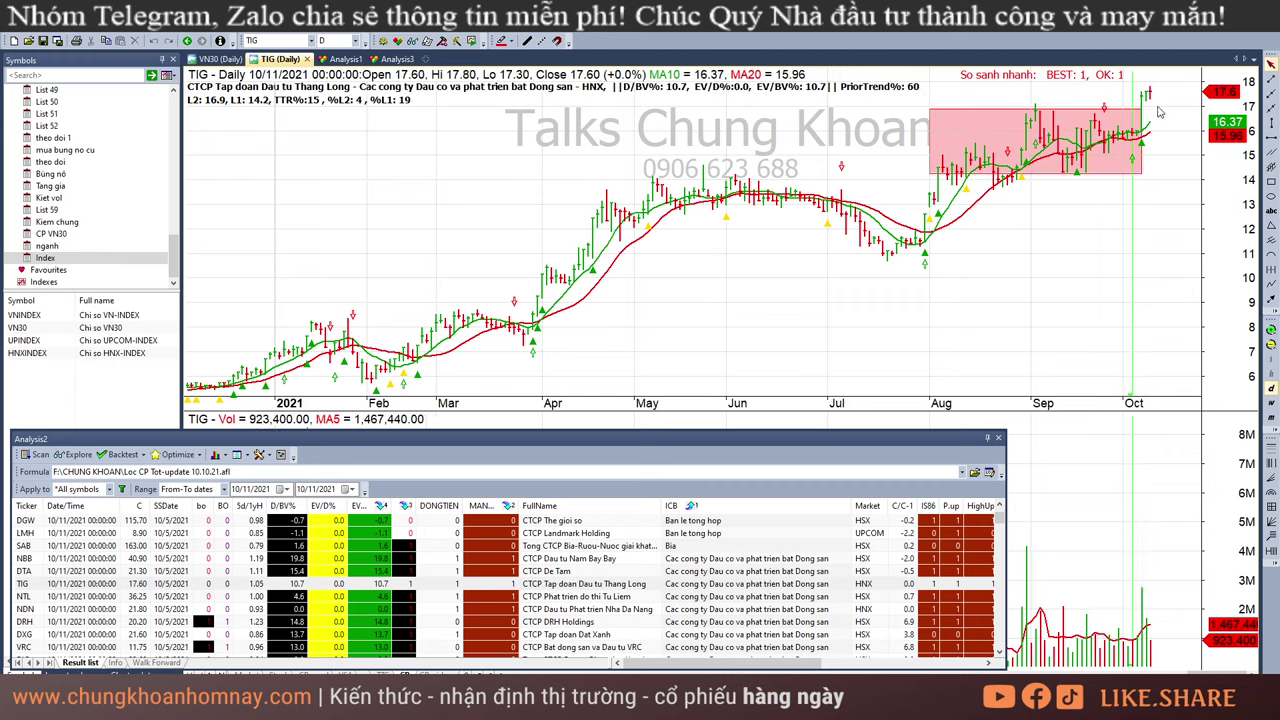
- Examine NTL's chart, inspecting its 10/7 and 10/8/2021 bars near the top of the base
left_click(637, 598)
left_click_drag(1128, 249, 1152, 243)
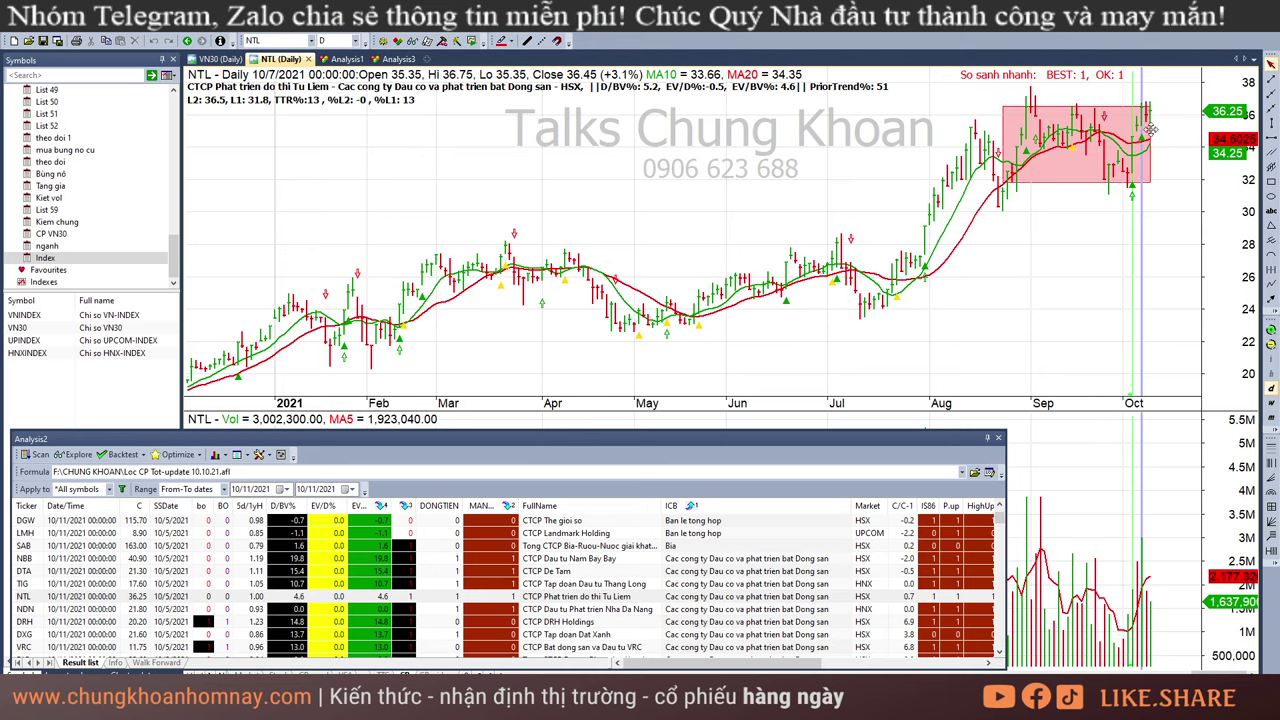
left_click(1148, 222)
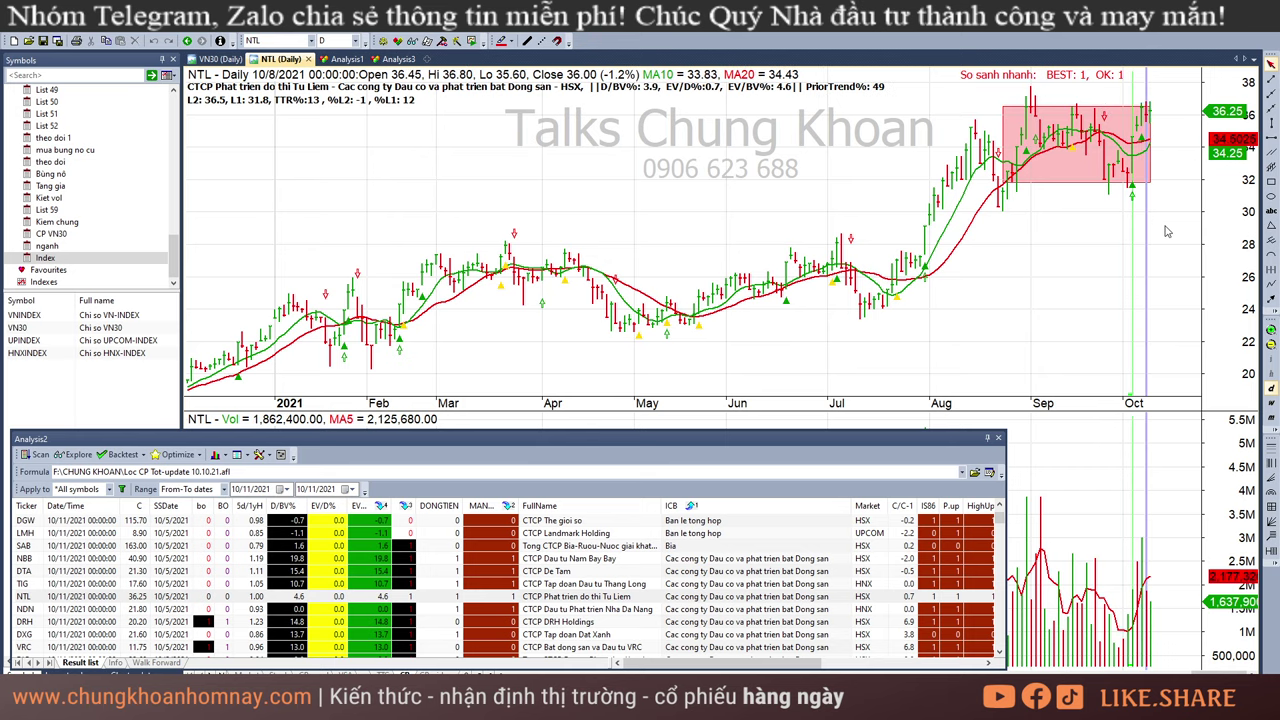
left_click(1165, 232)
- Examine the charts of the real estate stocks NDN and DRH, including NDN's 10/8/2021 bar
left_click(638, 609)
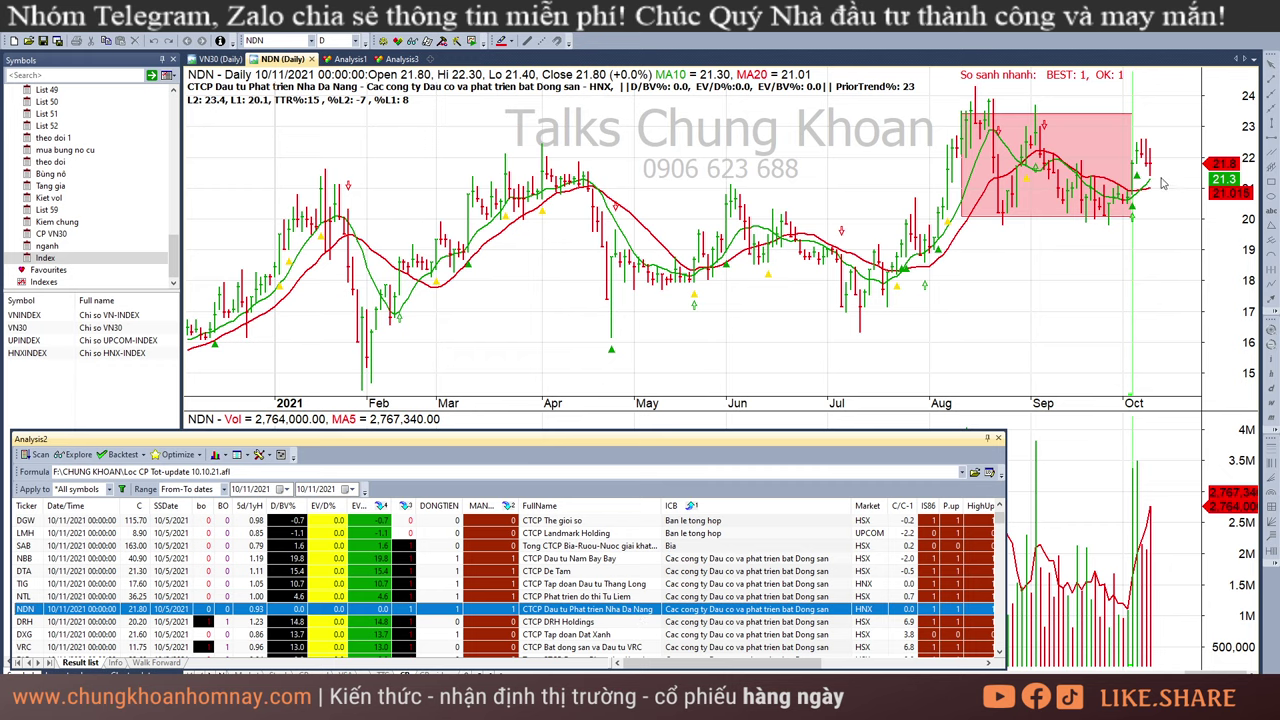
left_click(1146, 552)
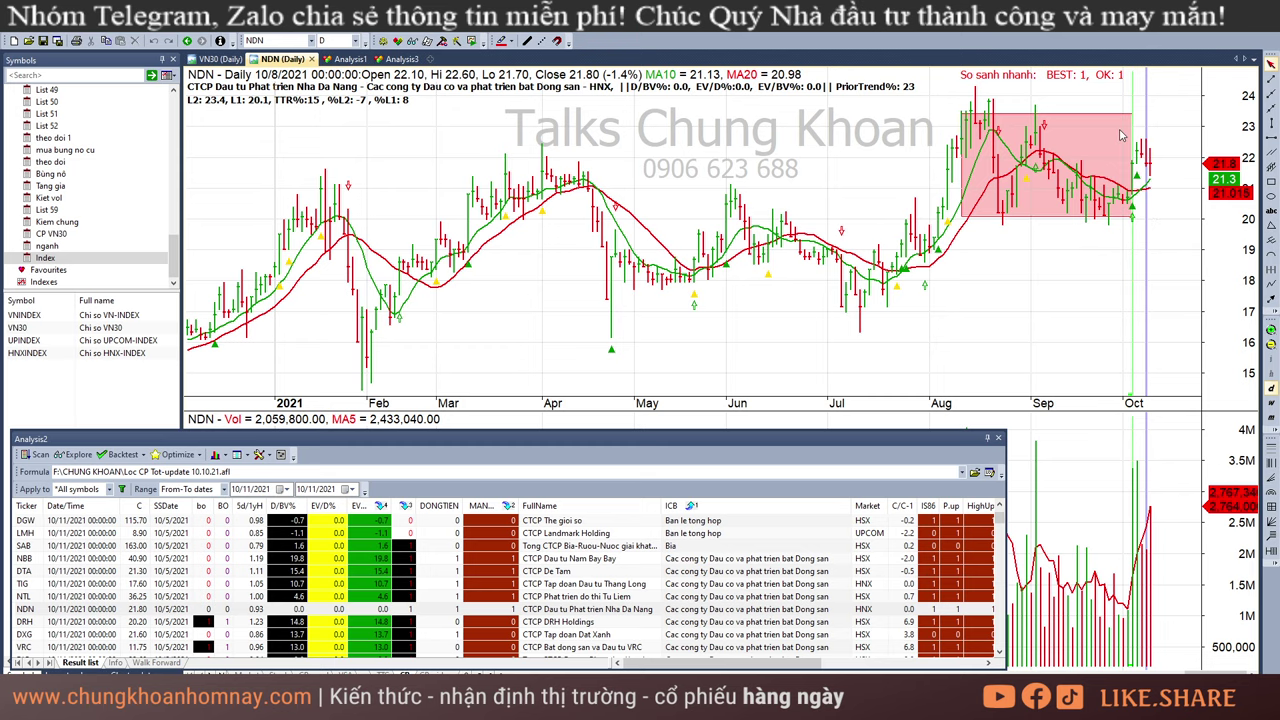
left_click(737, 624)
left_click(1193, 245)
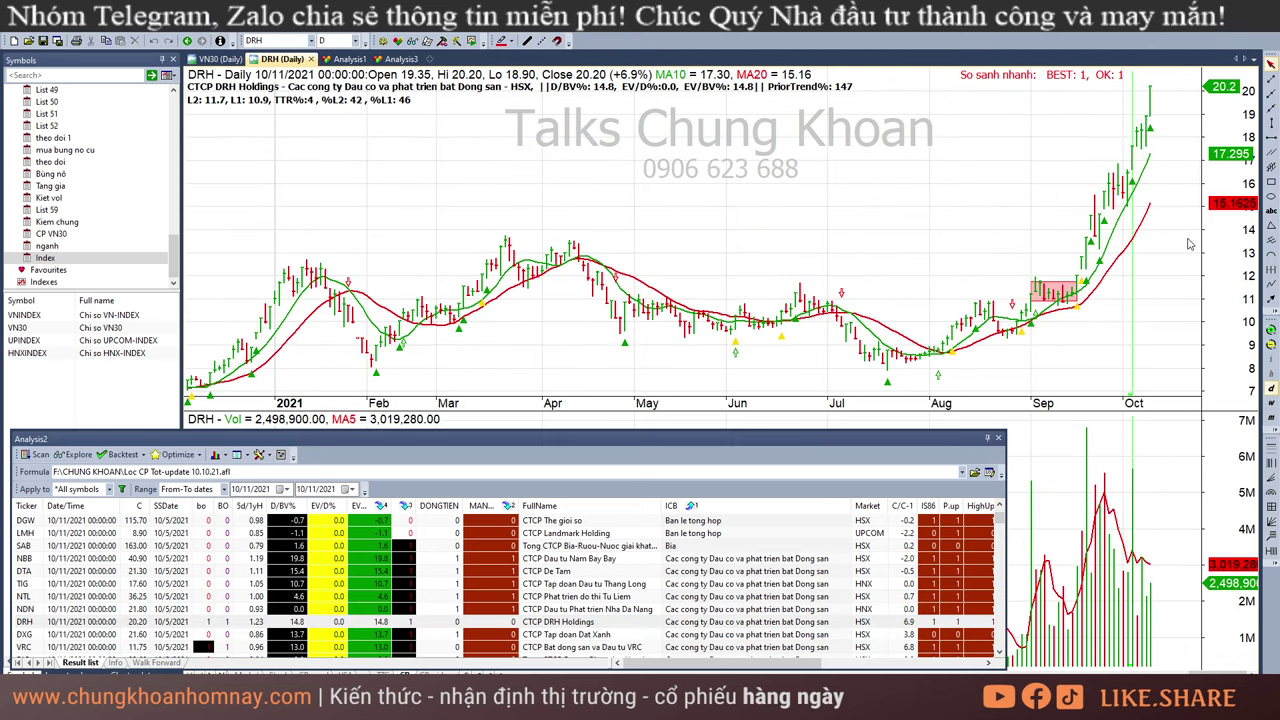
- Examine DXG's chart, inspecting its 9/29, 10/7, 10/8 and 10/11/2021 bars and their volume around the breakout from the base
scroll(752, 585, "down", 2)
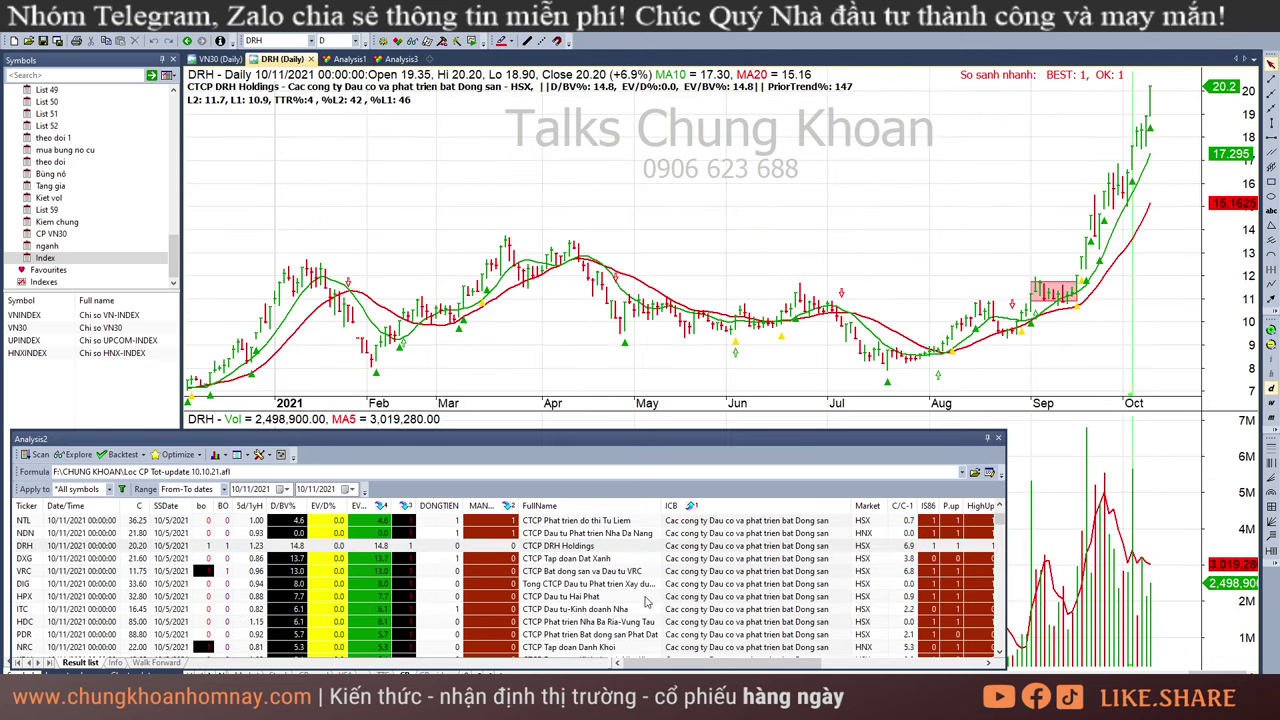
left_click(592, 560)
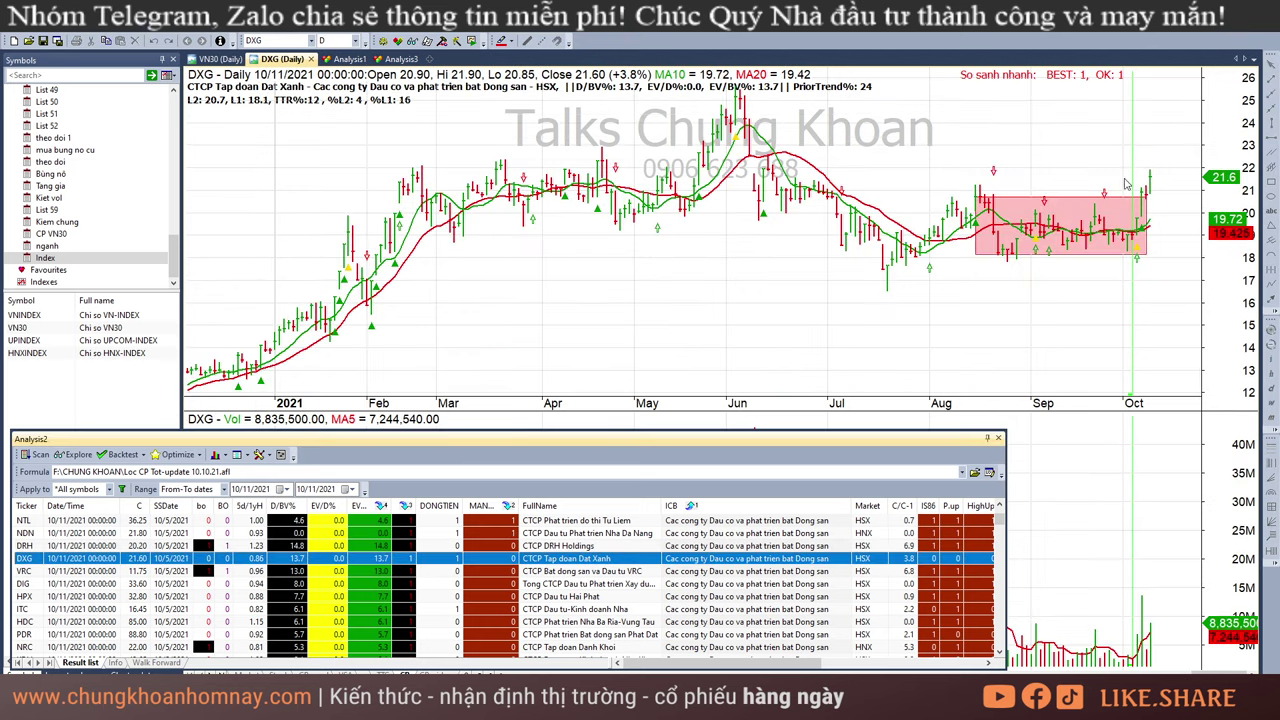
left_click(1140, 278)
left_click(1145, 270)
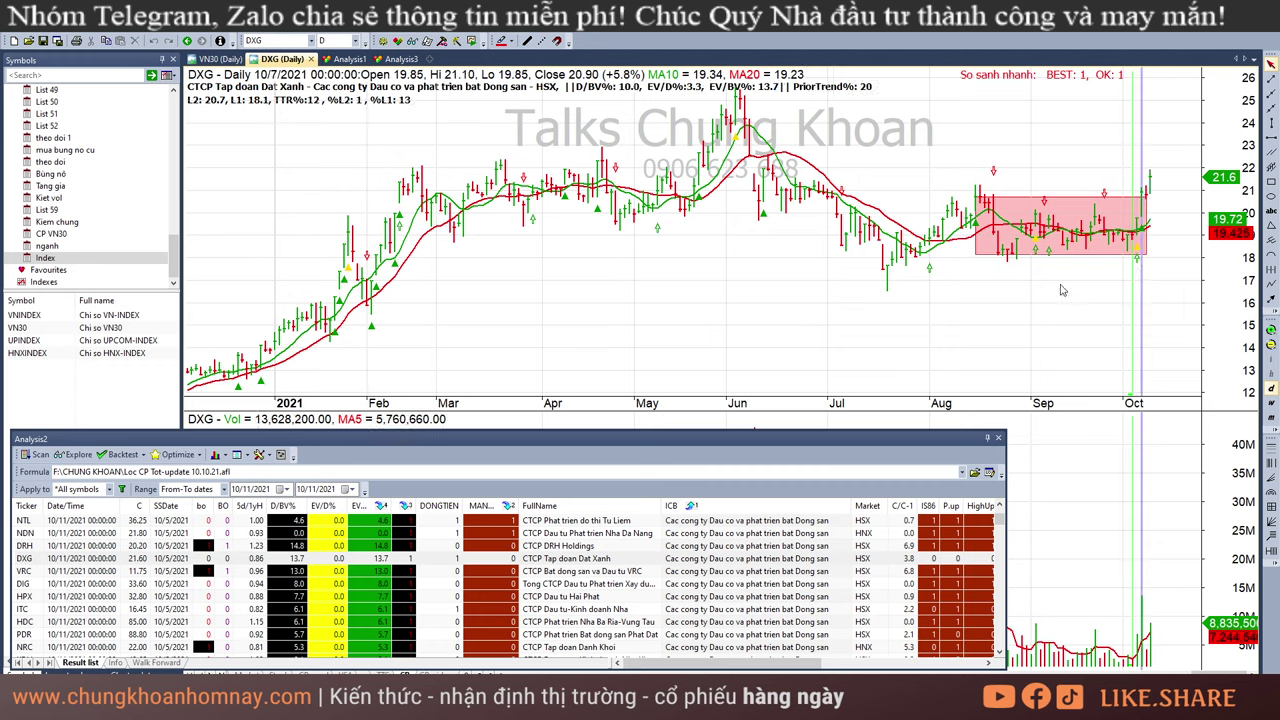
left_click(1148, 656)
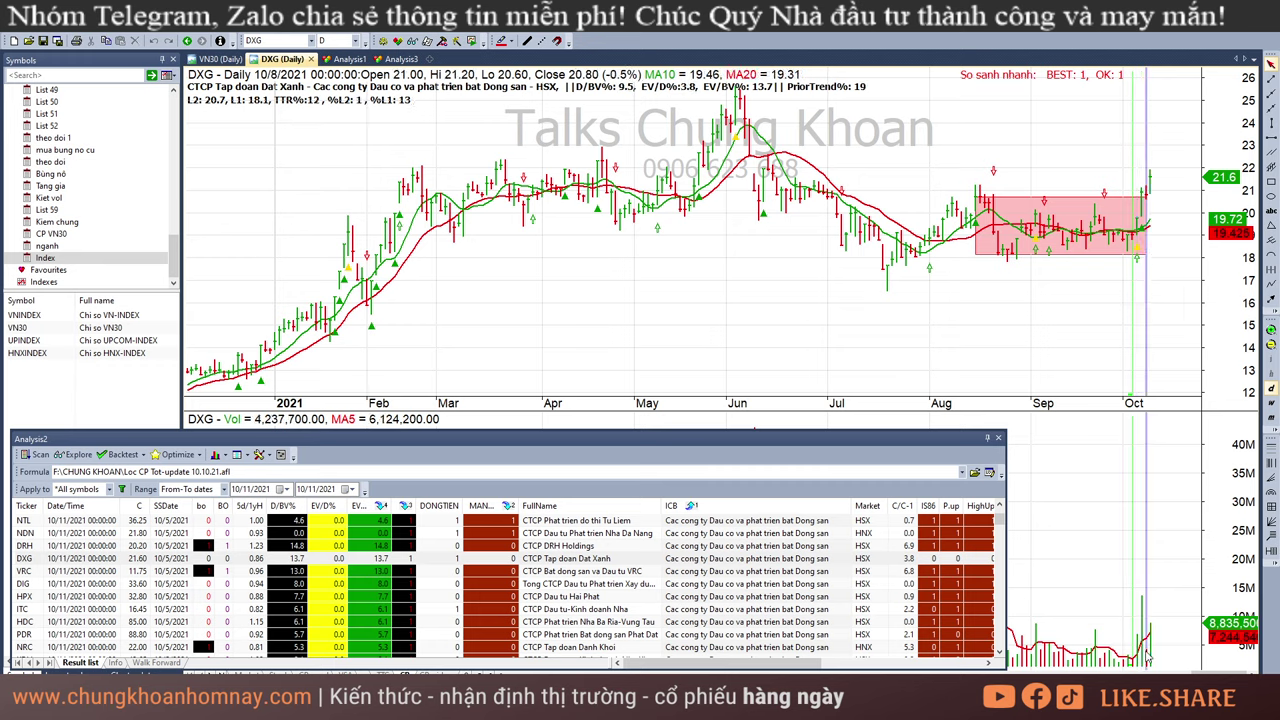
left_click(1150, 640)
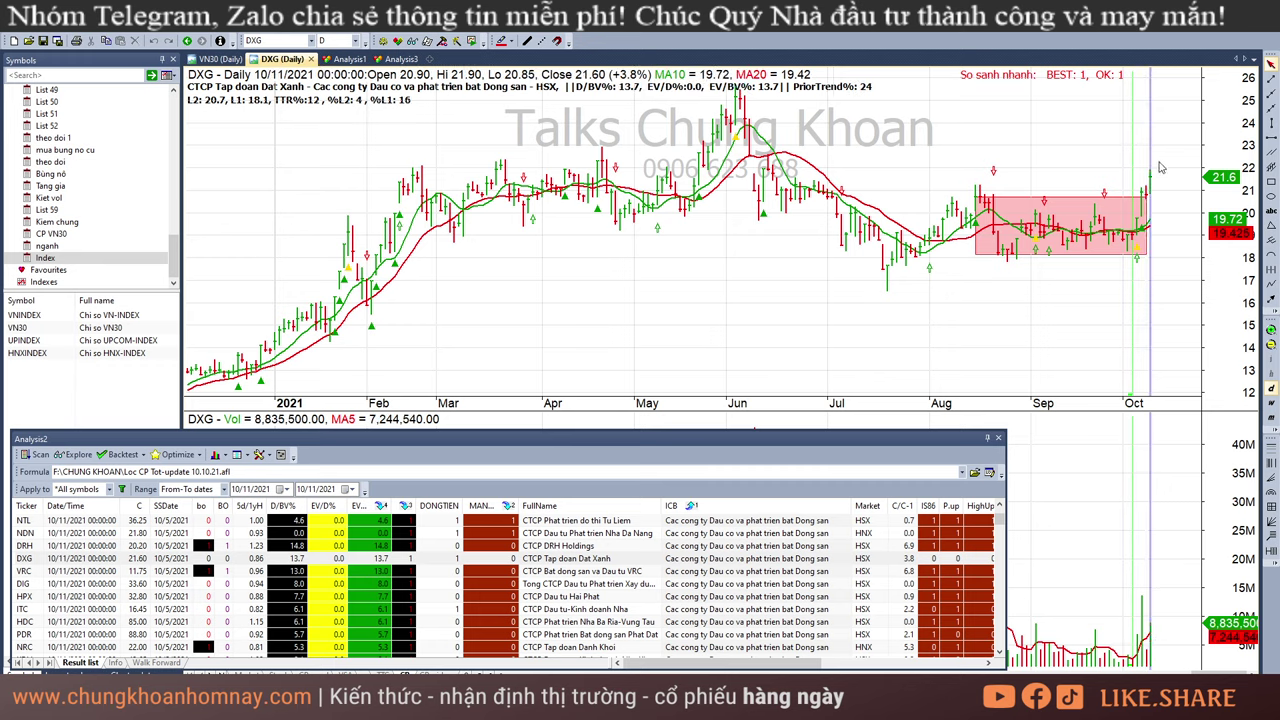
left_click(1115, 598)
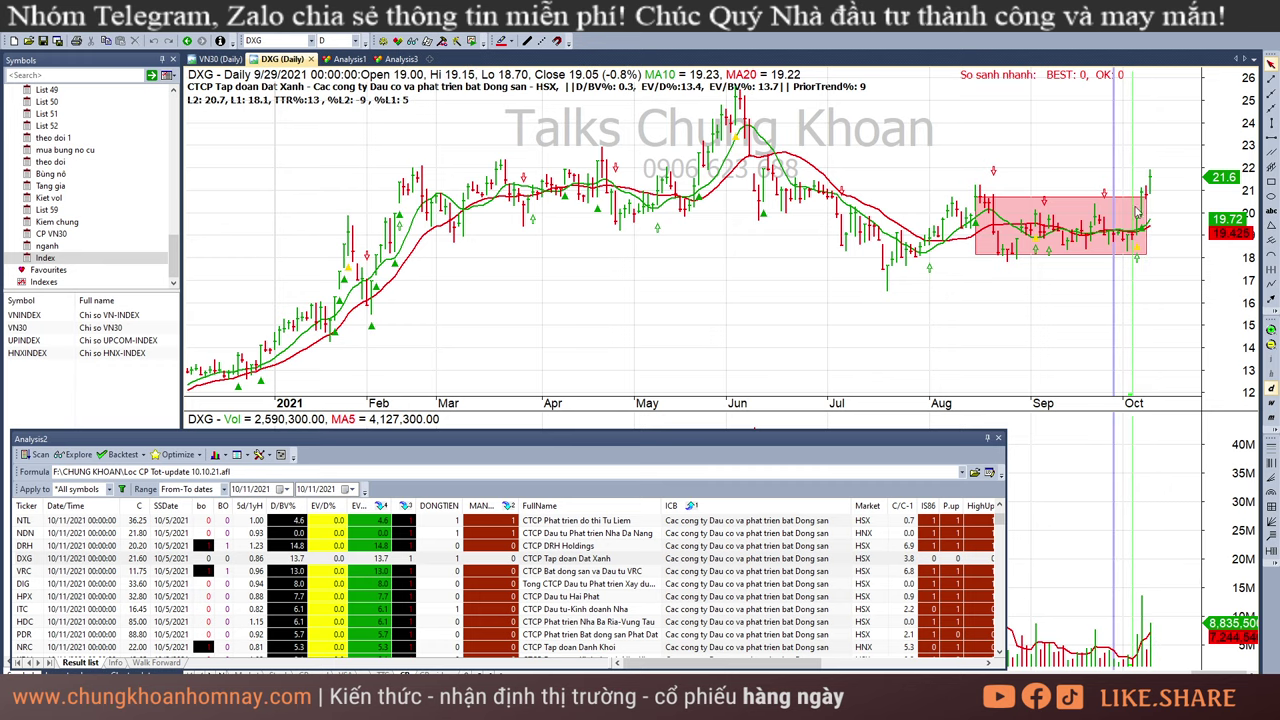
left_click(1194, 254)
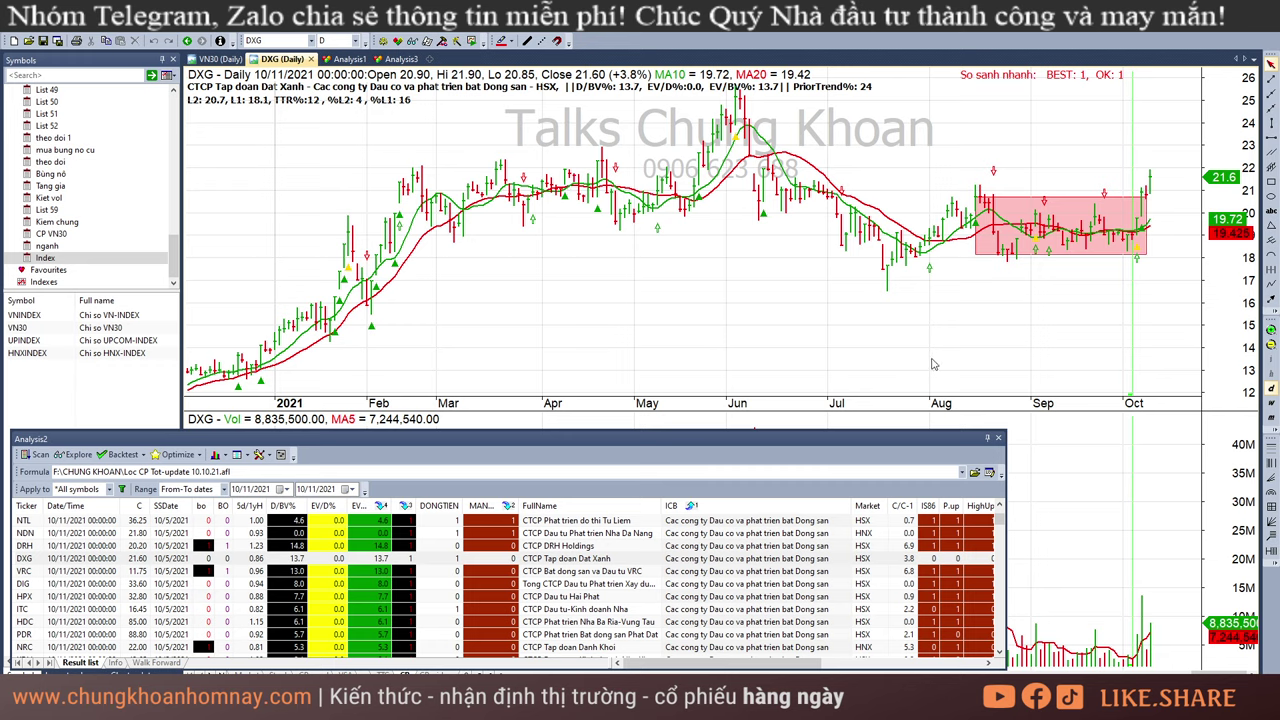
mouse_move(933, 364)
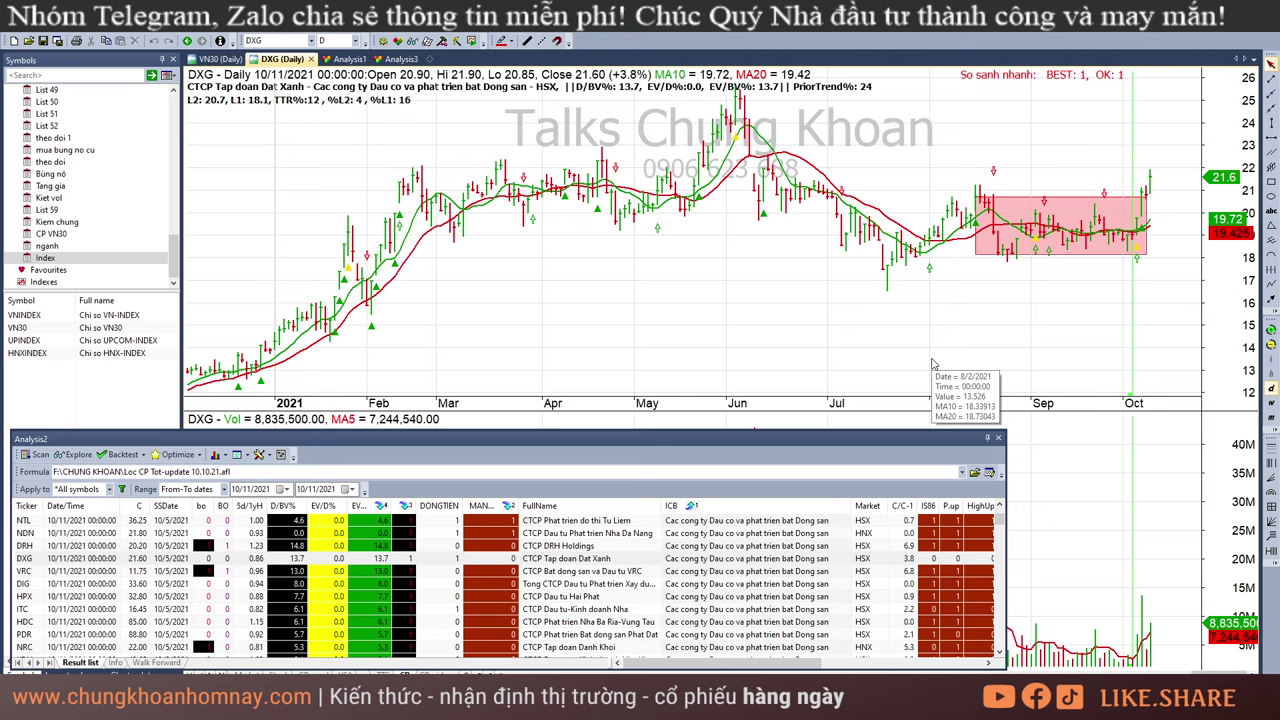
- Examine the chart of the real estate stock VRC and its latest bars above the base rectangle
left_click(679, 571)
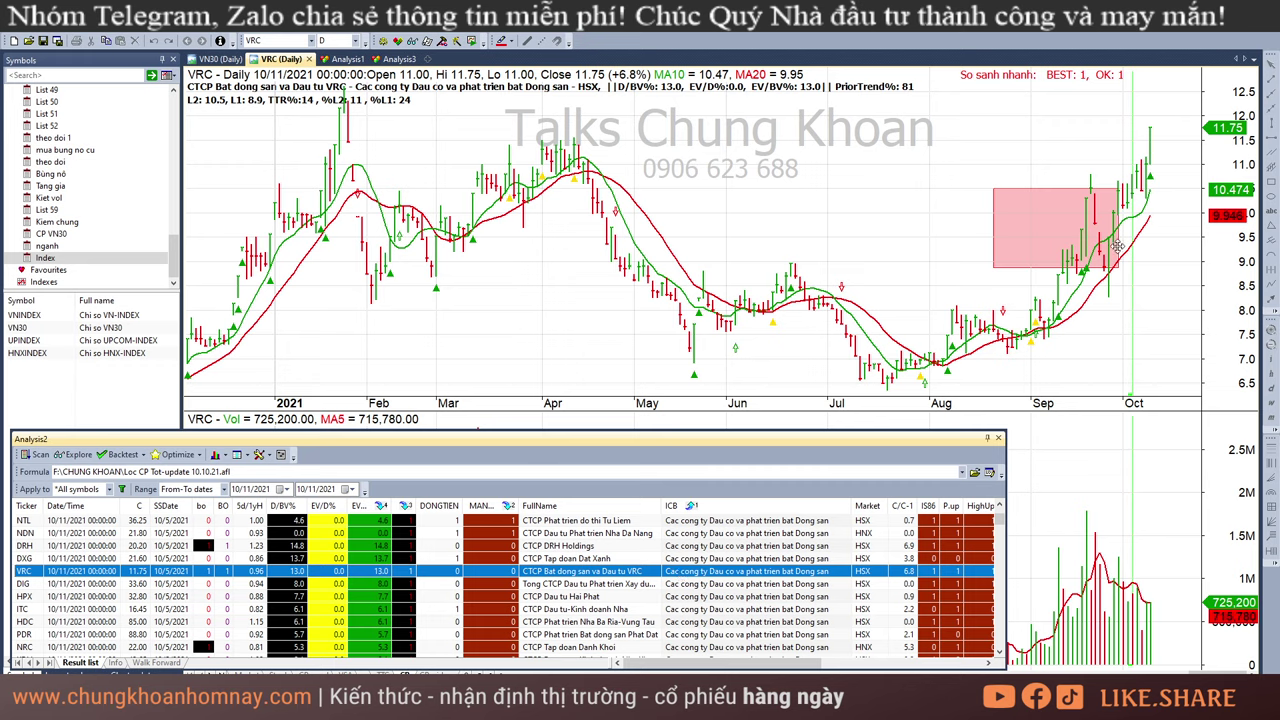
left_click(1129, 311)
left_click(1178, 254)
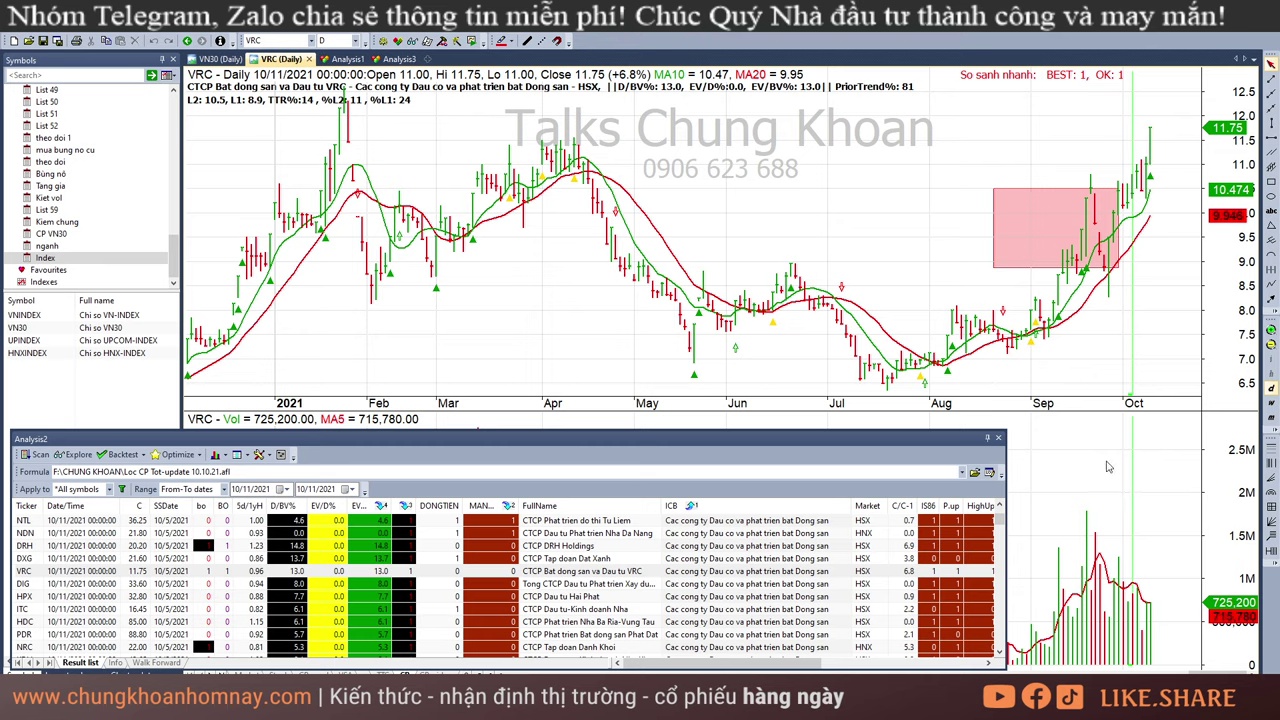
- Examine DIG's chart, stepping bar by bar from 10/4/2021 to 10/8/2021
left_click(686, 588)
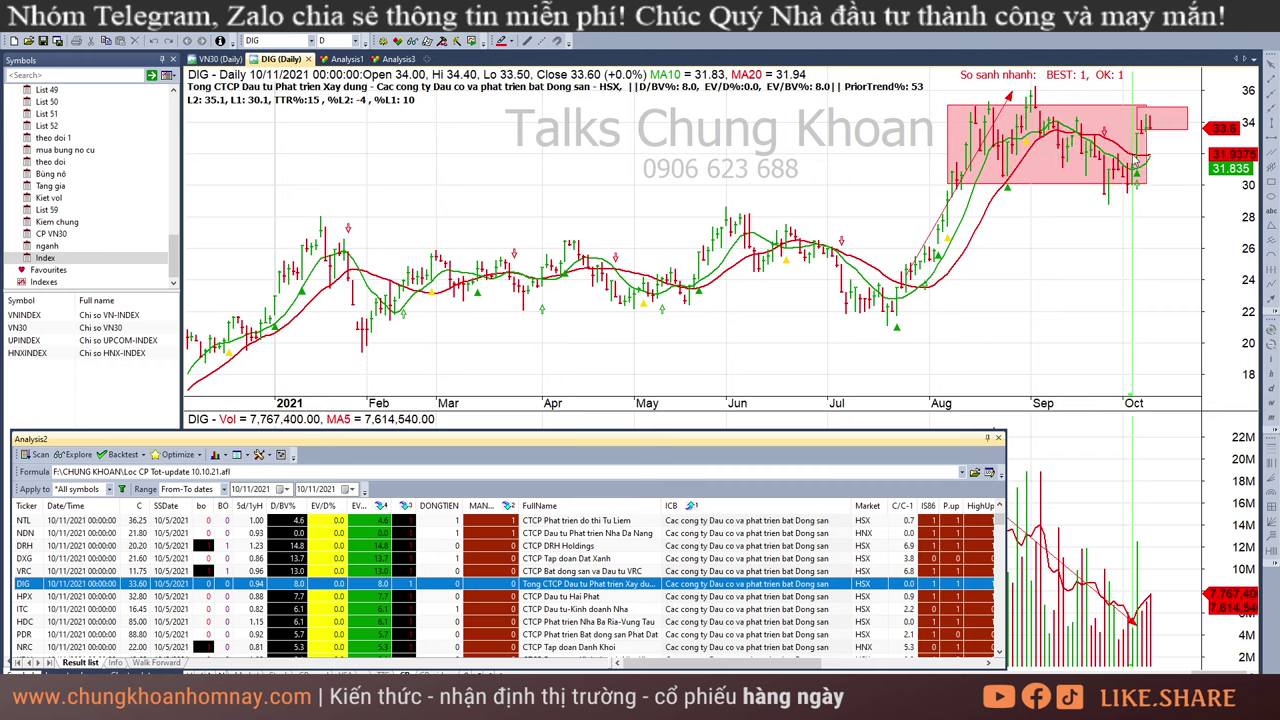
left_click(1108, 241)
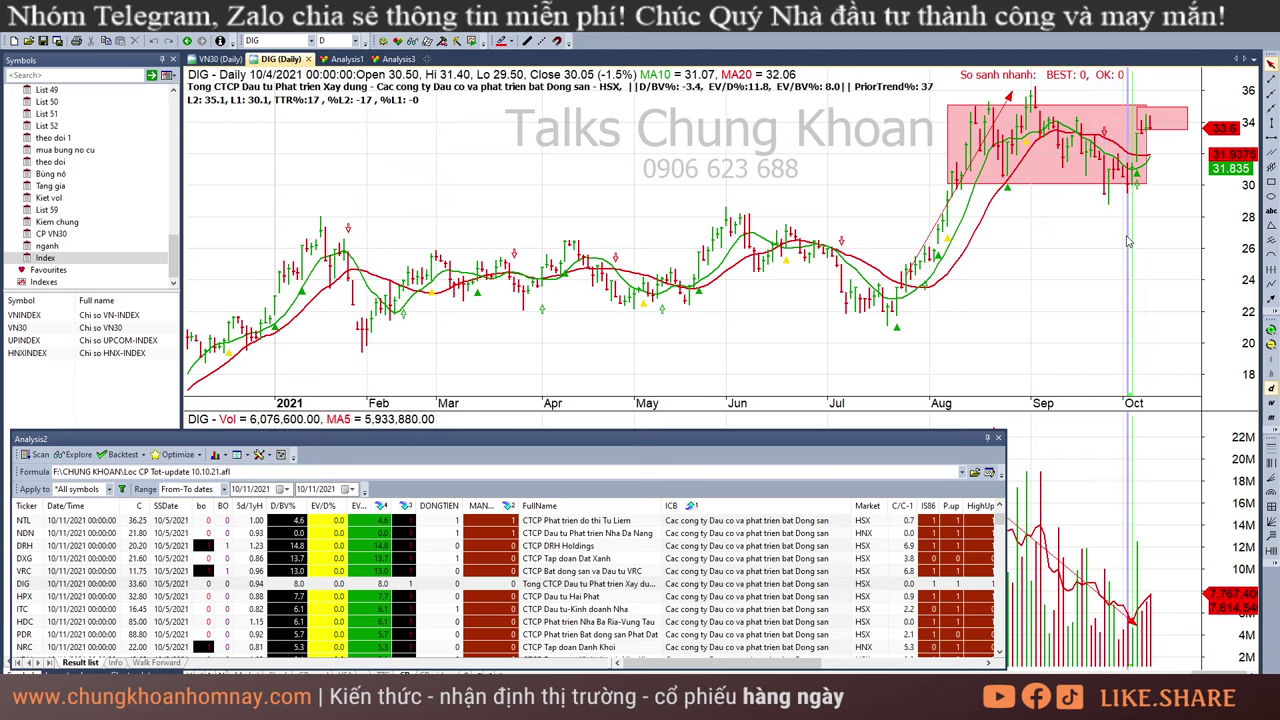
key("Right")
key("Right")
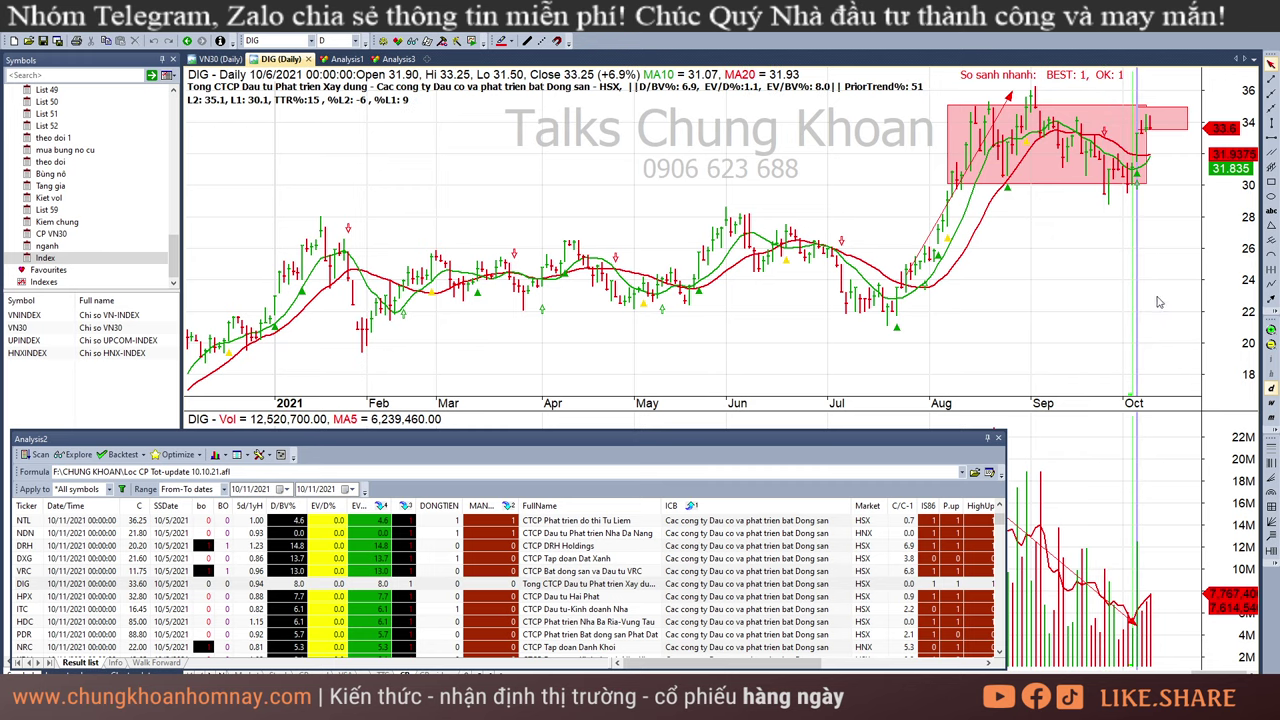
key("Right")
key("Right")
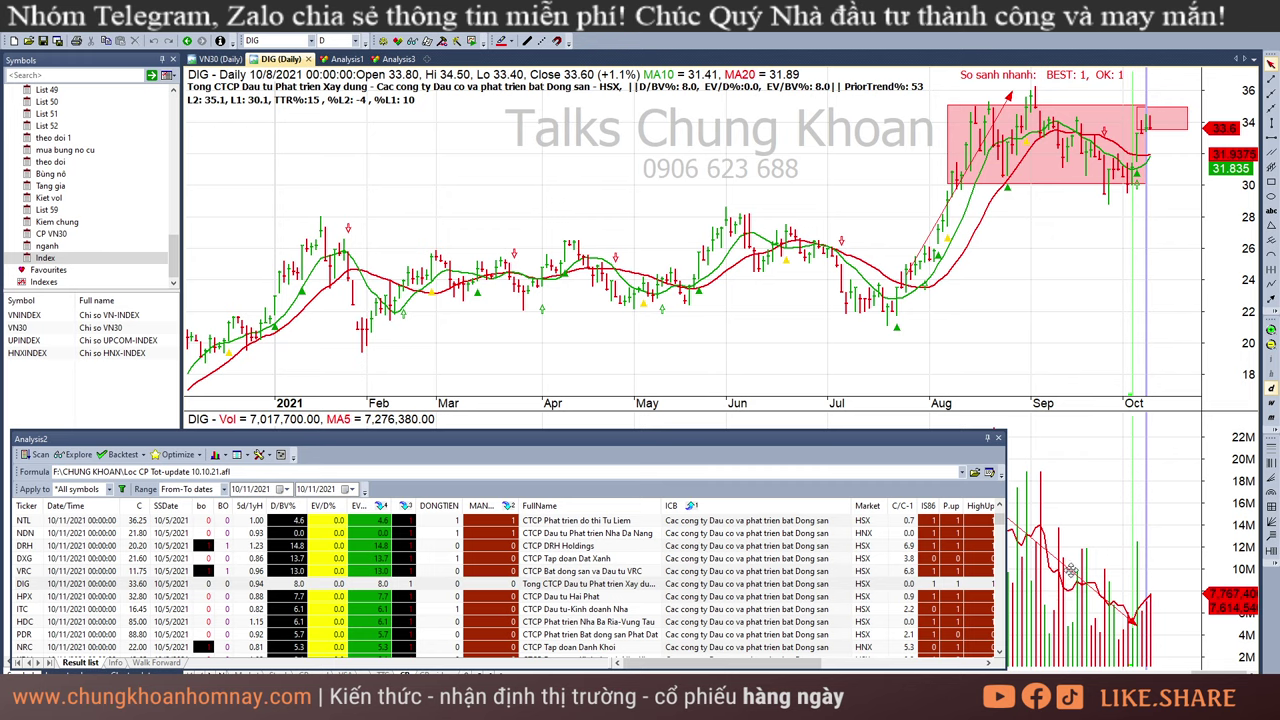
- Remove the volume trend arrow, the price trend arrow and the small October rectangle from DIG's chart, keeping the large base rectangle
key("Delete")
key("Right")
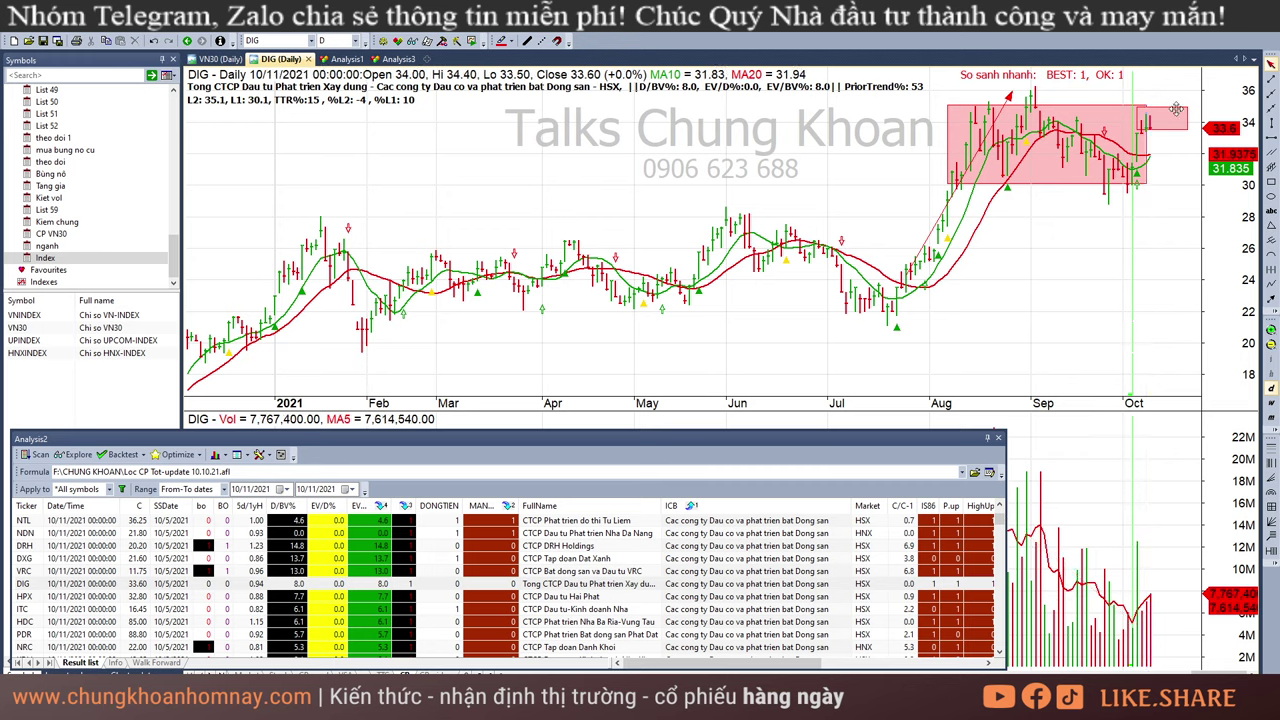
left_click(935, 237)
key("Delete")
left_click(1052, 186)
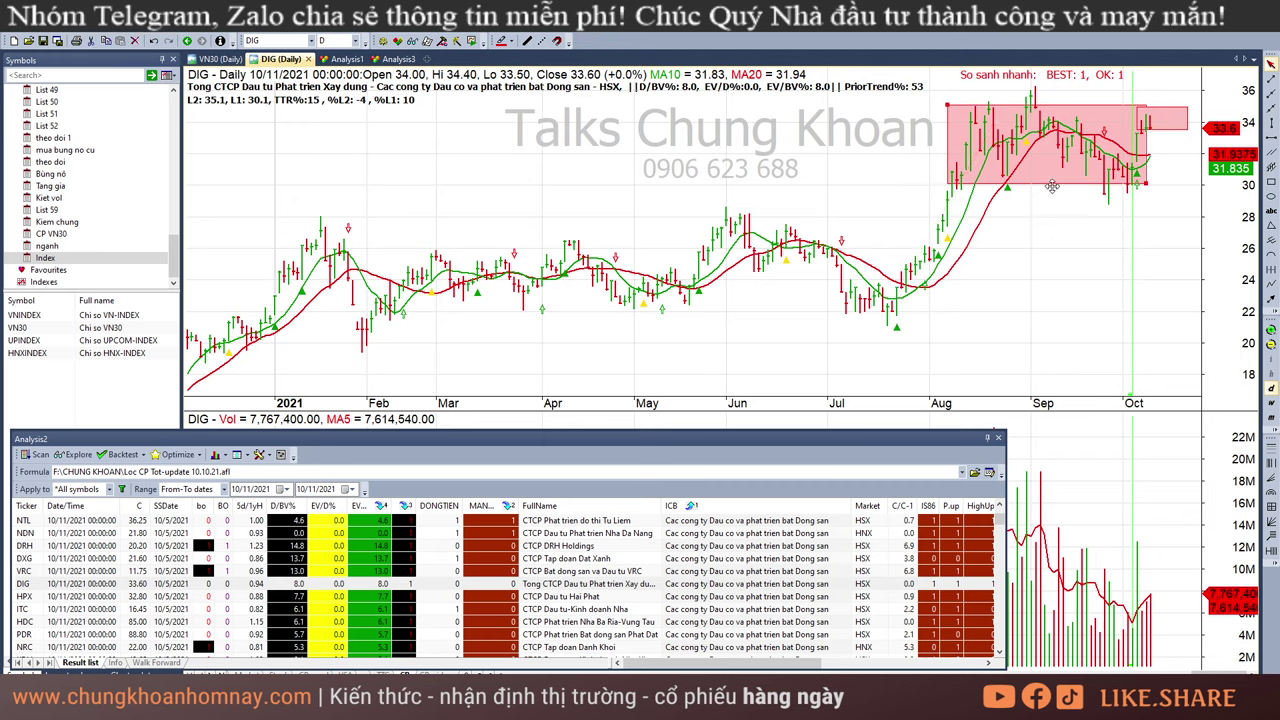
left_click(1174, 107)
key("Delete")
- Examine the charts of the real estate stocks HPX and ITC, including HPX's 9/28/2021 bar inside its base
left_click(527, 599)
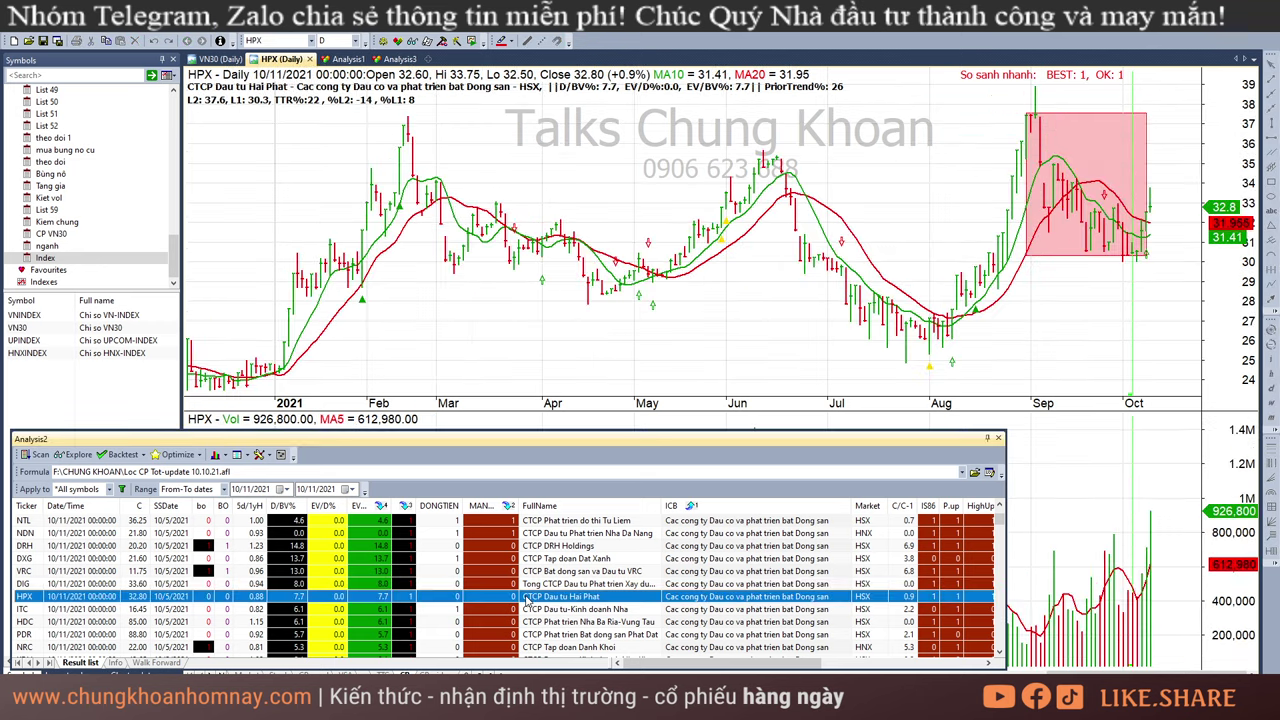
left_click(1082, 226)
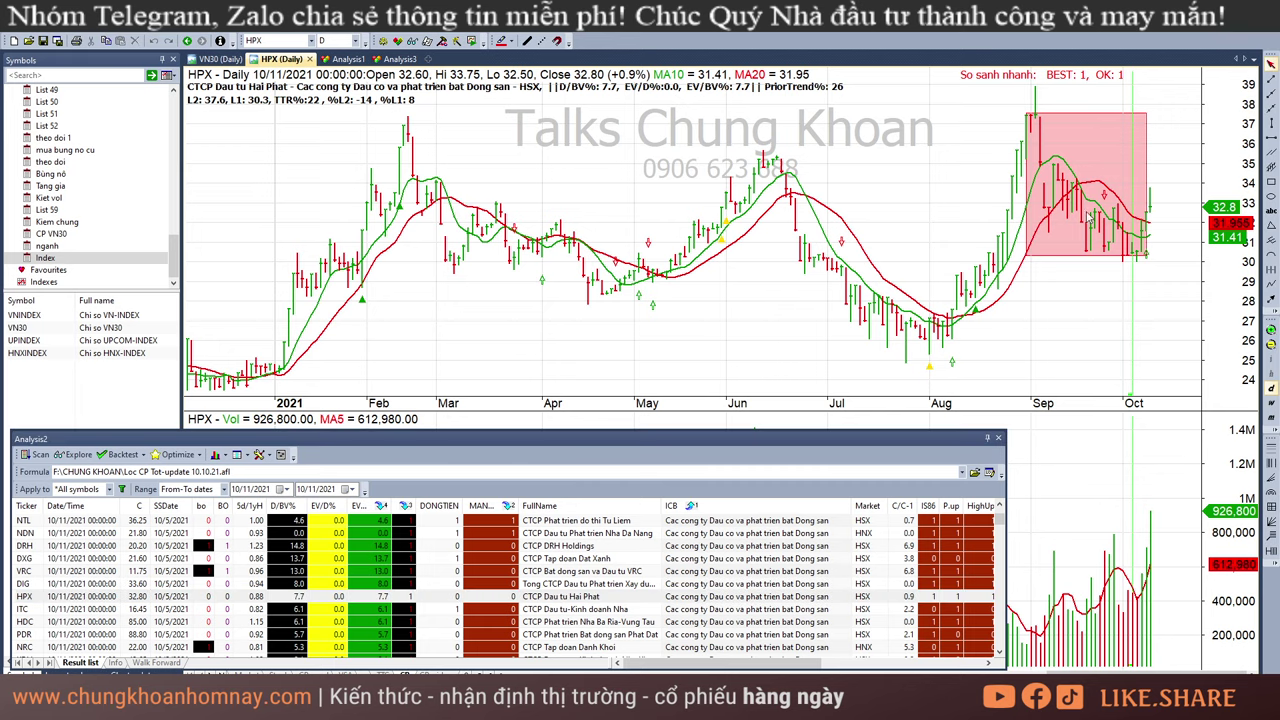
mouse_move(1090, 216)
left_click(1108, 300)
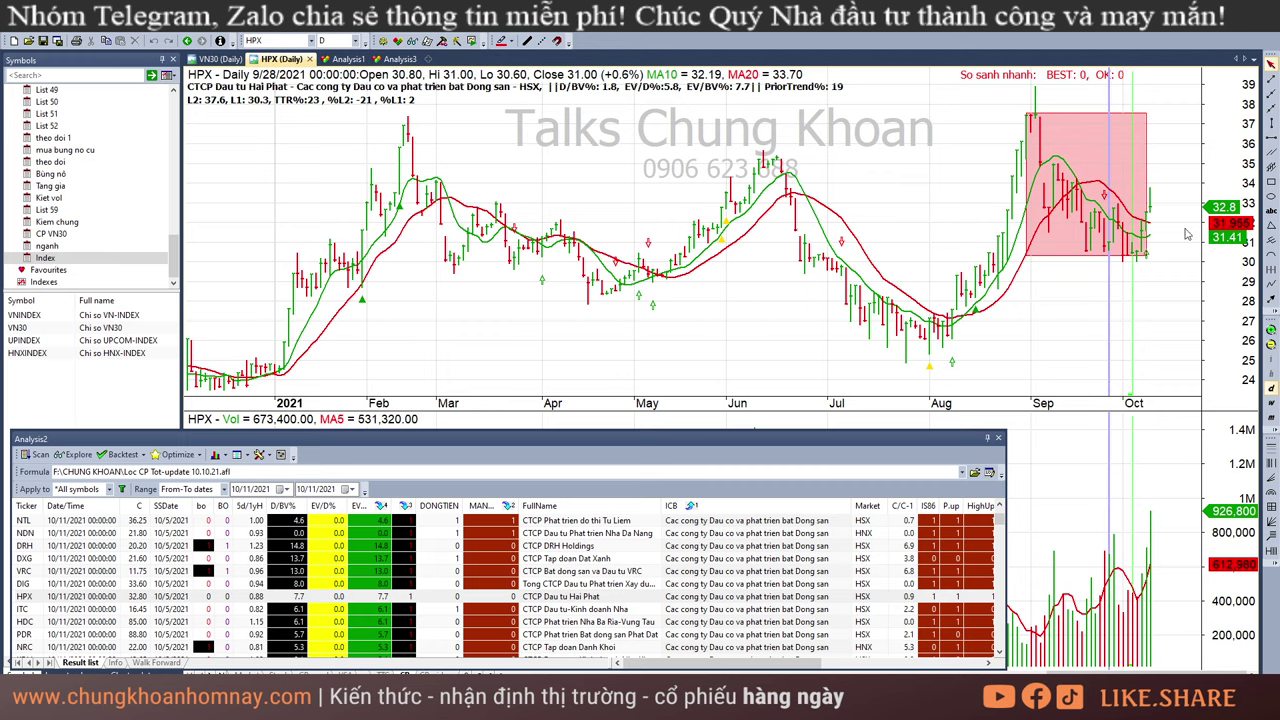
left_click(631, 609)
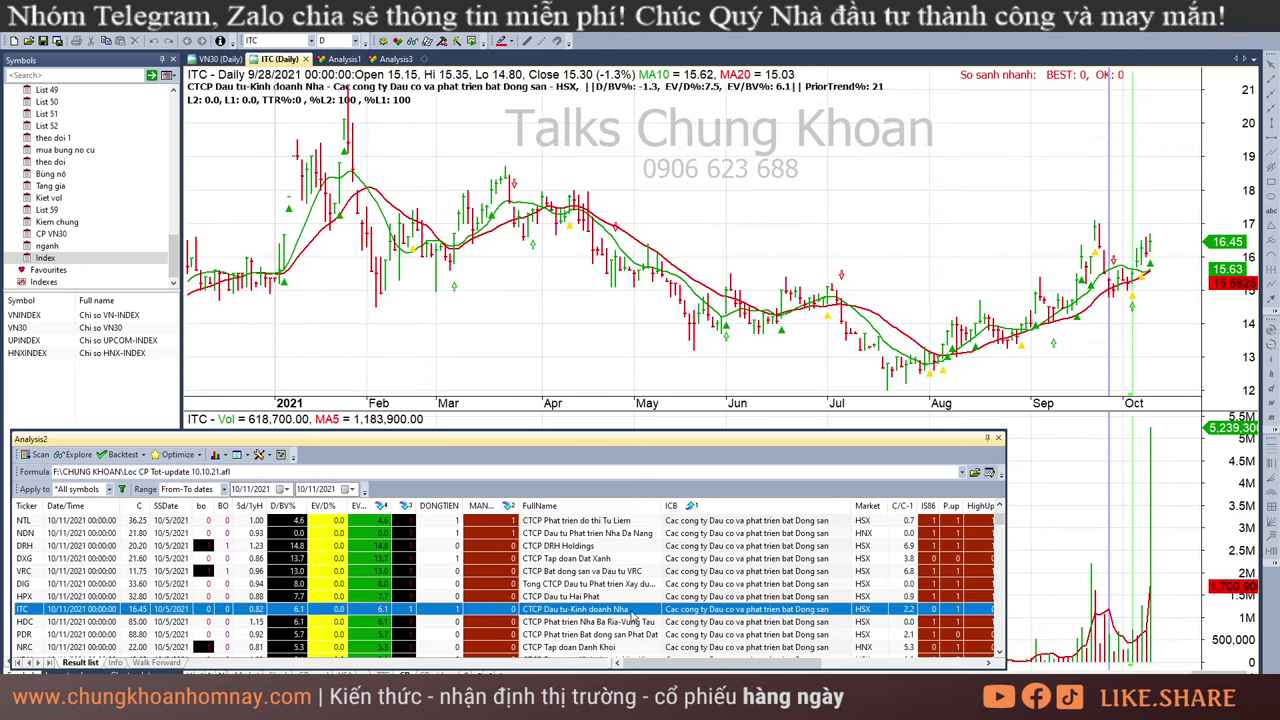
left_click(1160, 290)
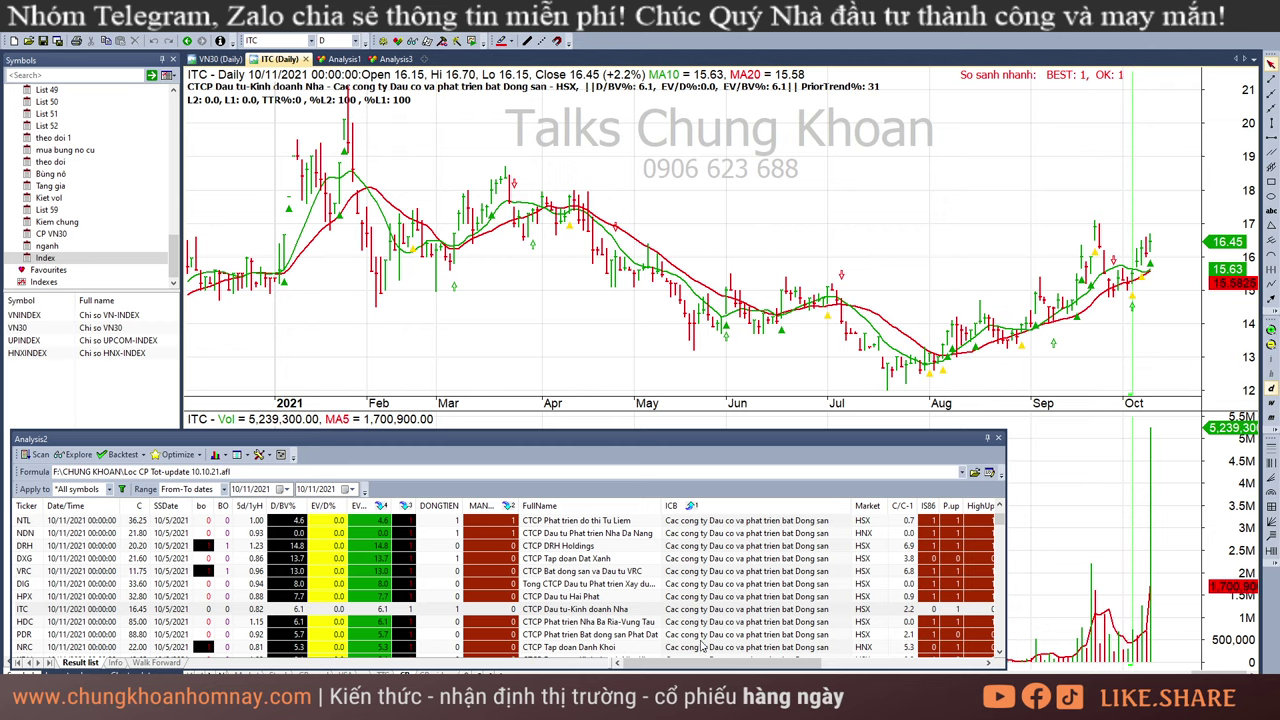
- Examine HDC's chart, stepping bar by bar from the end of its base rectangle toward the latest bars
left_click(662, 623)
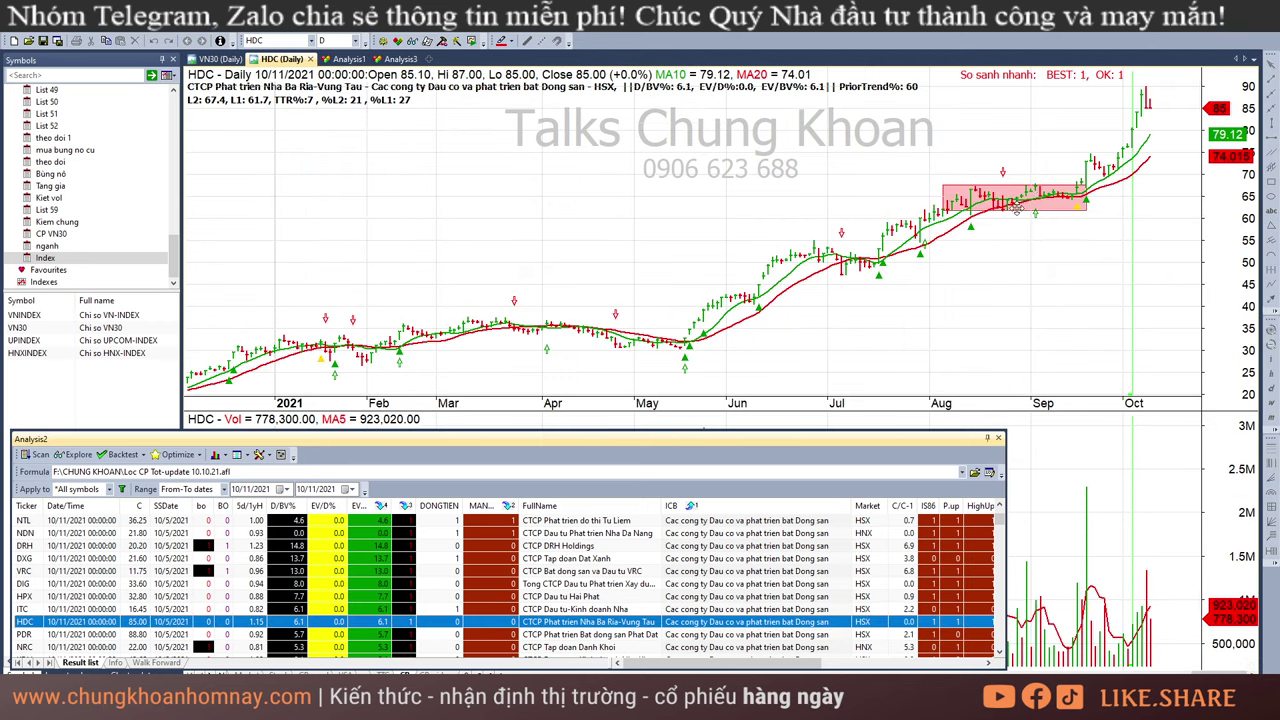
left_click(1088, 244)
key("Right")
key("Right")
key("Right")
key("Right")
key("Right")
key("Right")
key("Right")
key("Right")
key("Right")
key("Right")
key("Right")
key("Right")
key("Right")
key("Right")
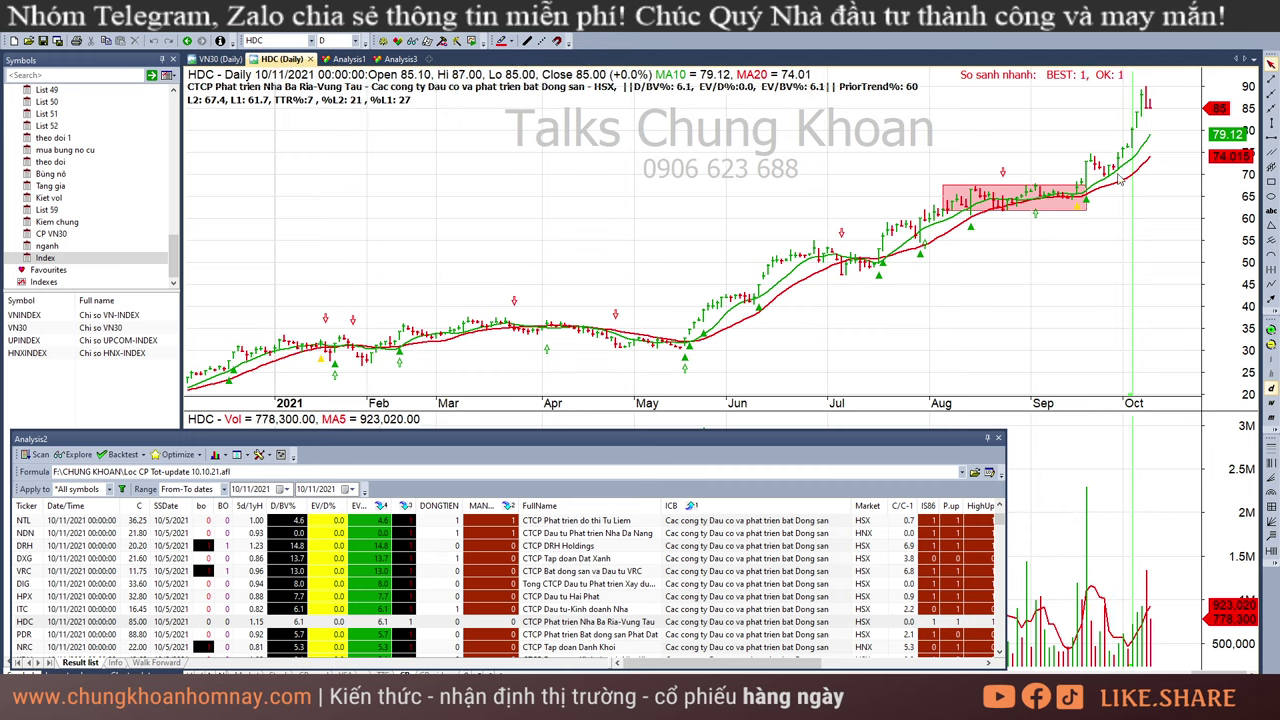
- Compare the price and volume of HDC's 10/8/2021 and 10/11/2021 bars
left_click(1150, 590)
key("Left")
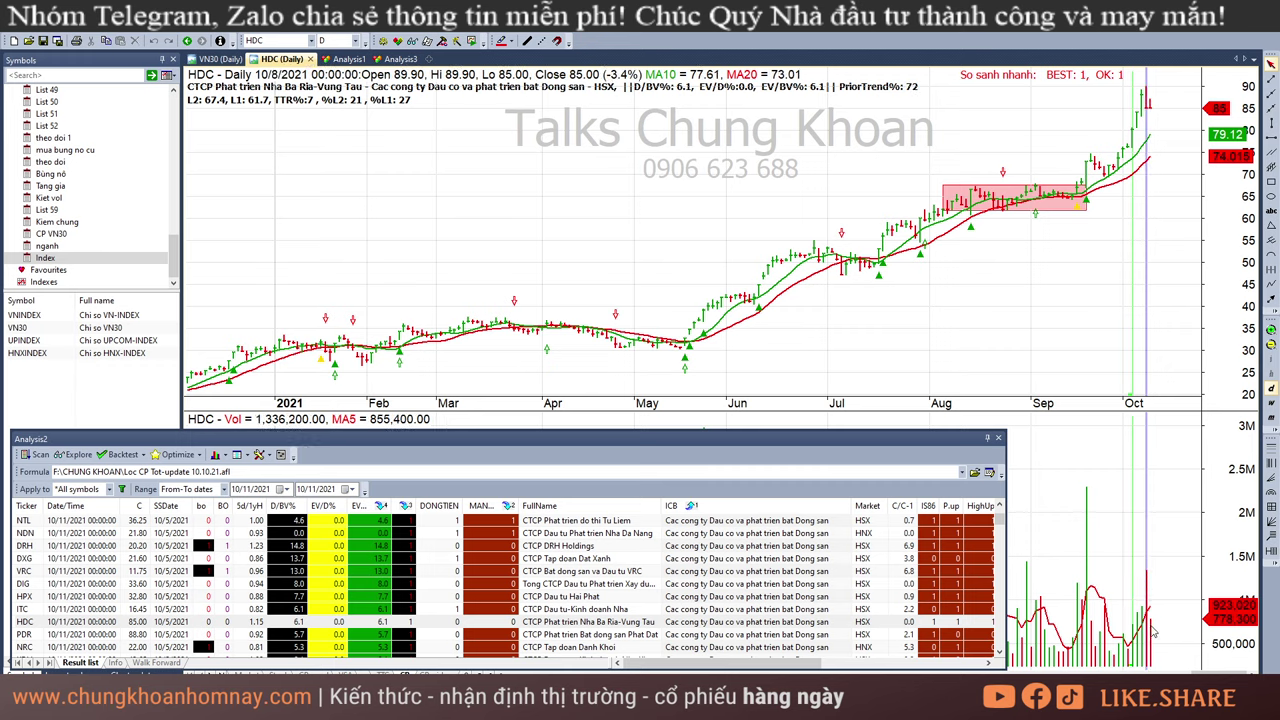
left_click(1152, 630)
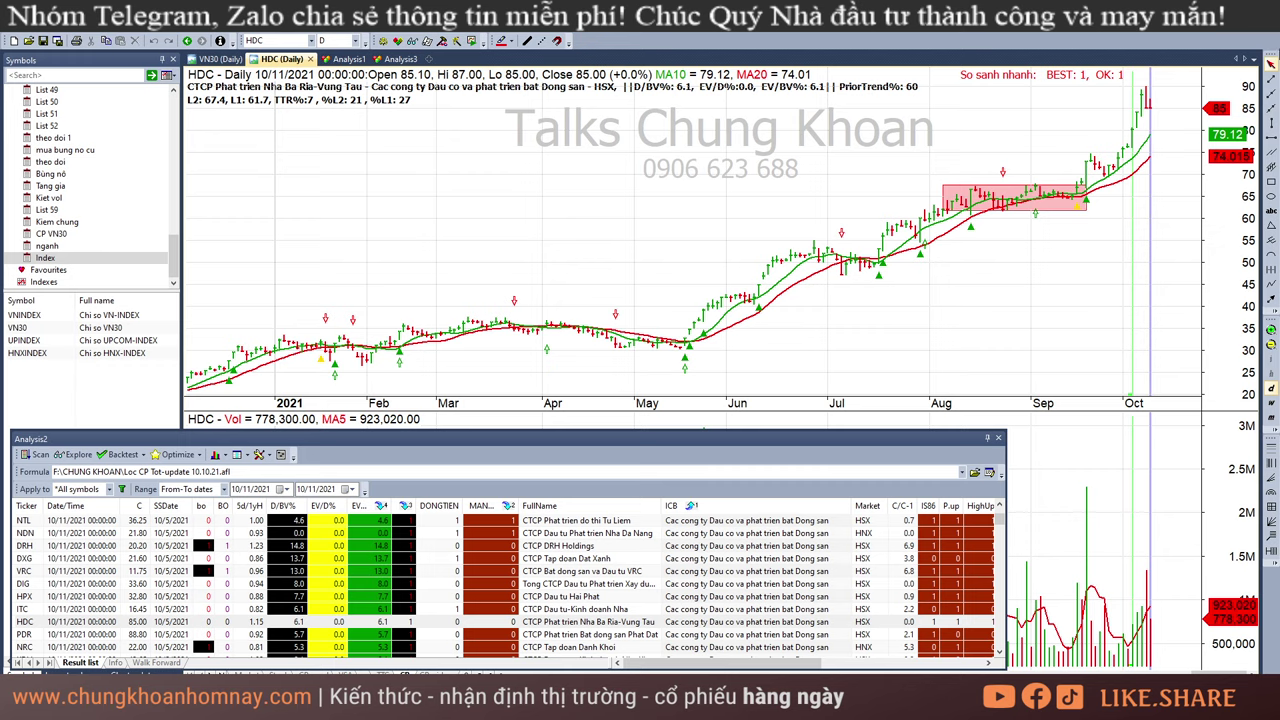
left_click(1171, 225)
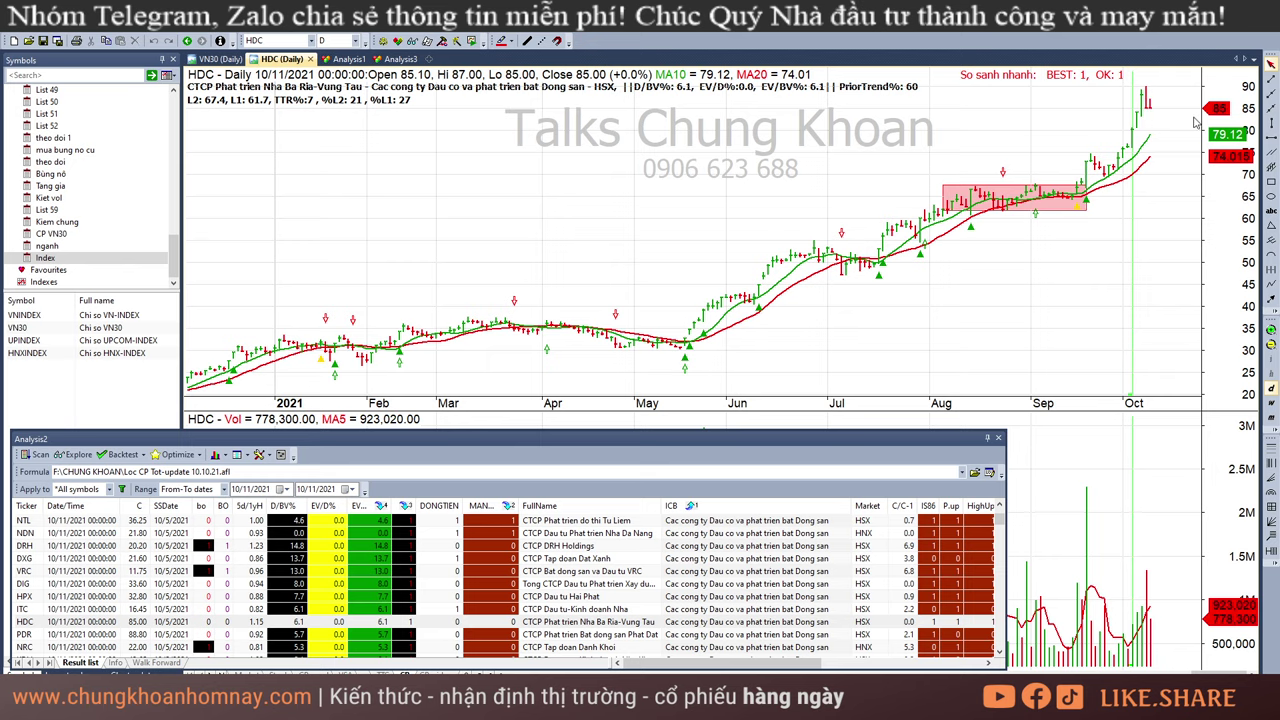
- Extend the base rectangle on PDR's chart to the latest October bars and down to about 79.5, and inspect the 9/22/2021 bar and recent volume
left_click(643, 636)
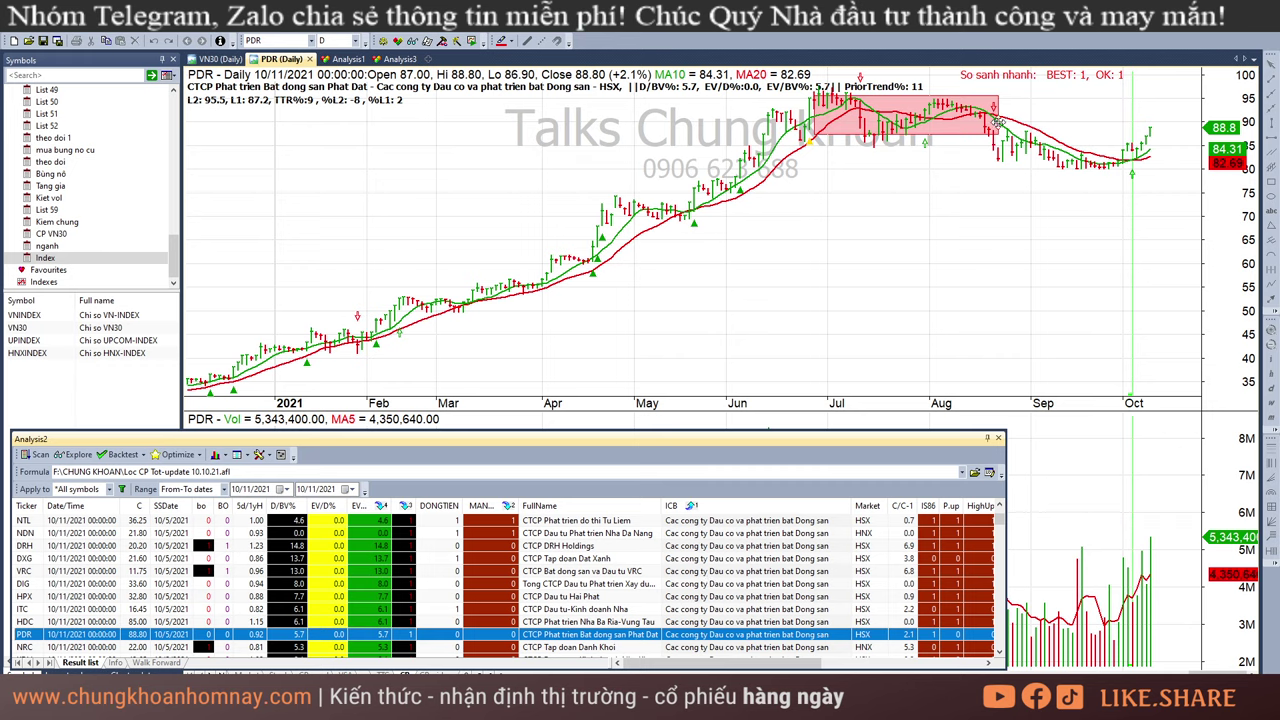
left_click_drag(995, 138, 1155, 173)
left_click(1066, 231)
left_click(1090, 255)
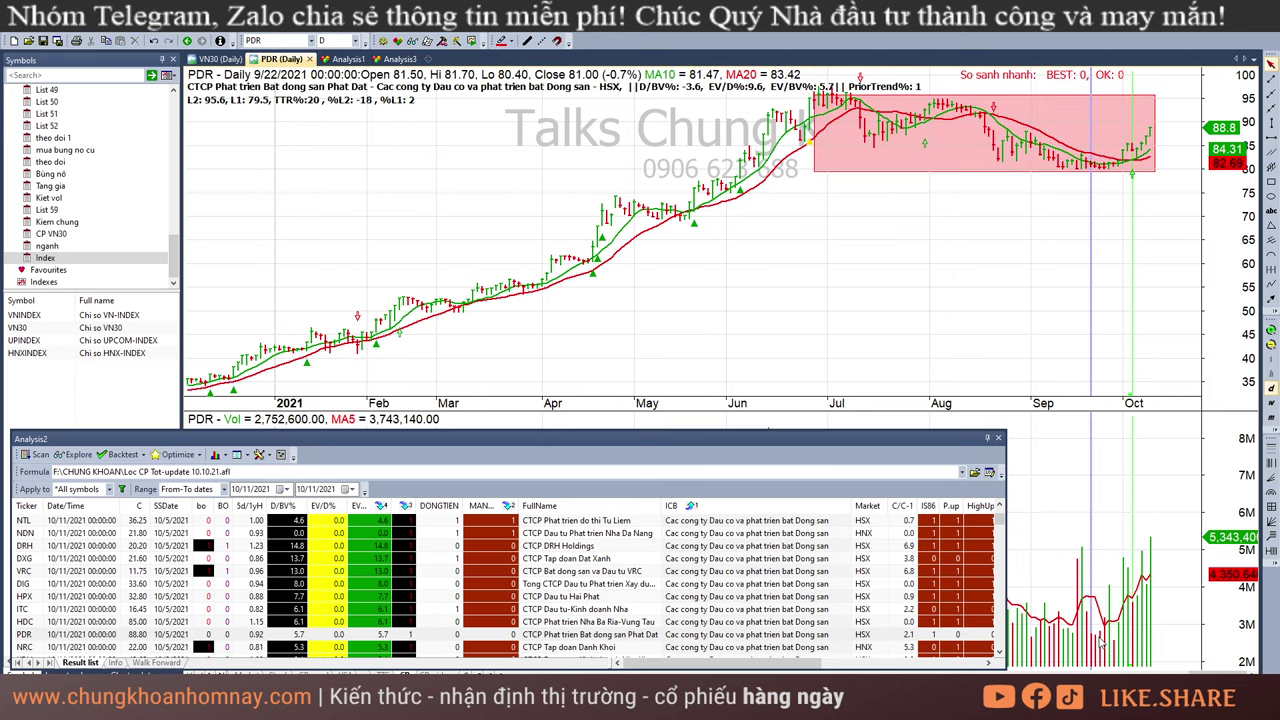
left_click_drag(1100, 645, 1166, 548)
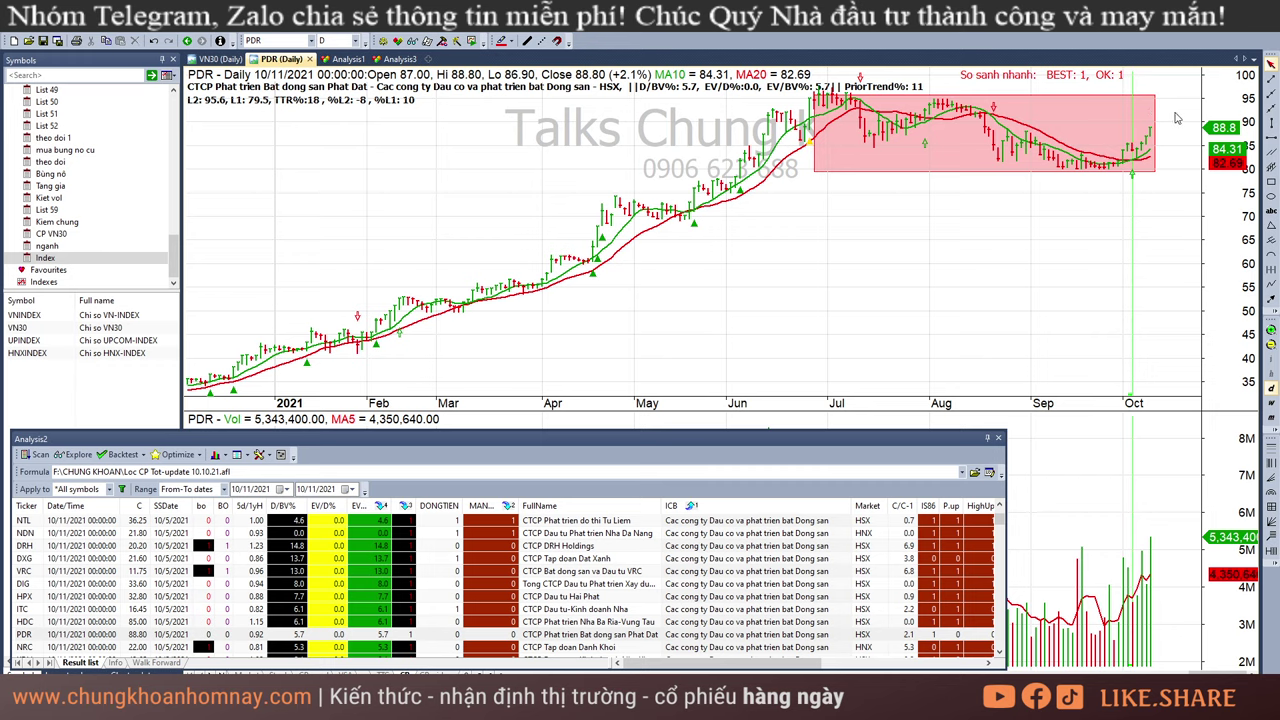
- Examine the charts of the real estate stocks NRC and KDH
scroll(590, 620, "down", 2)
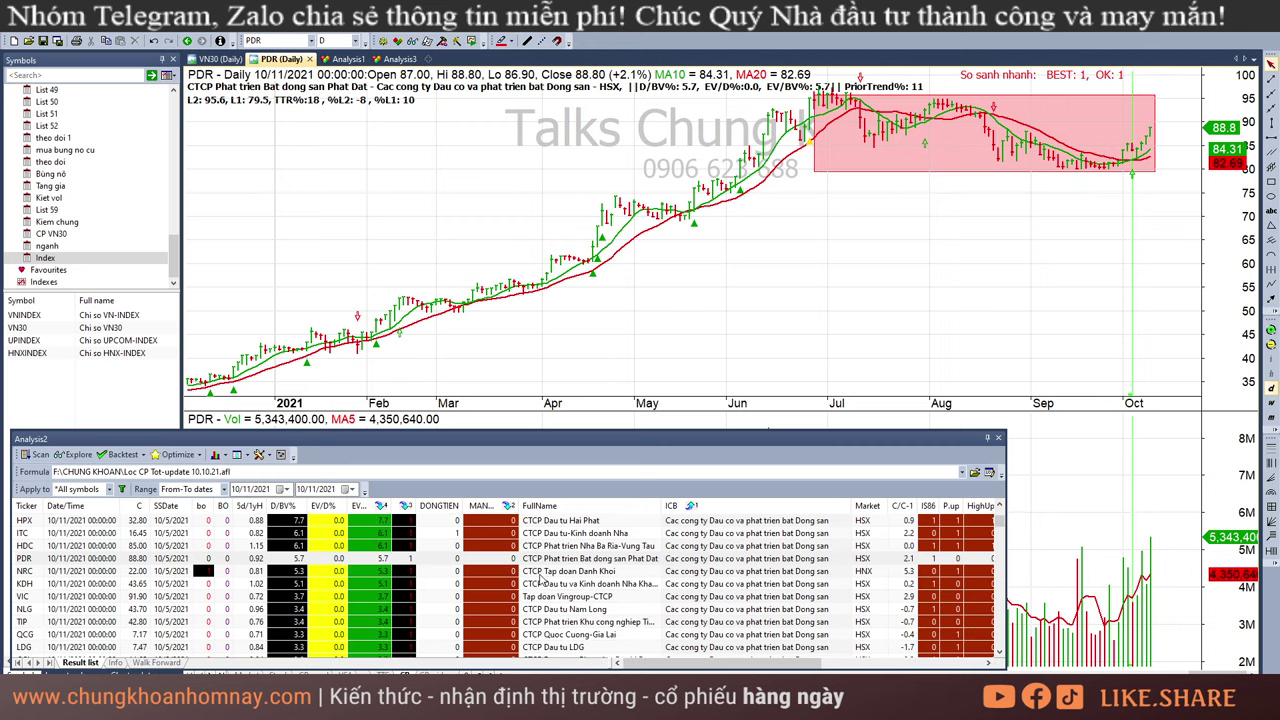
left_click(543, 577)
key("Down")
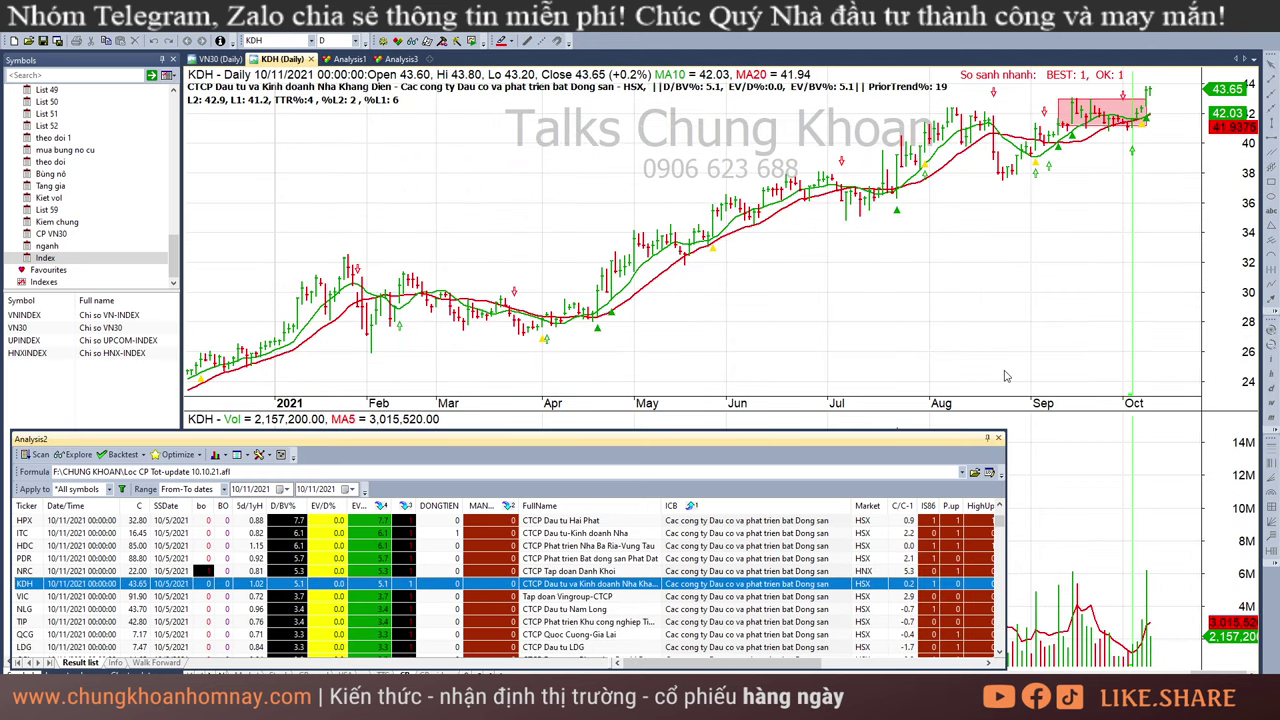
- Delete the base rectangle from VIC's chart and inspect its 10/7/2021 and latest bars
key("Down")
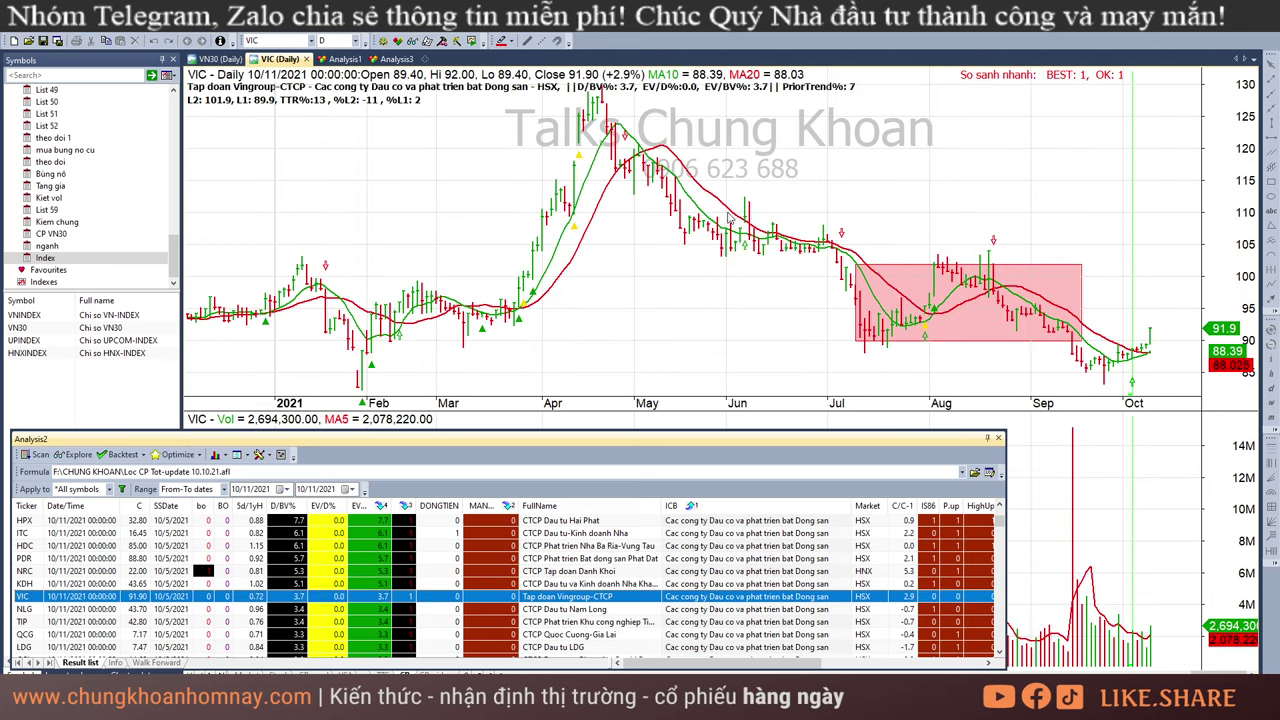
left_click(1058, 274)
key("Delete")
left_click(1143, 365)
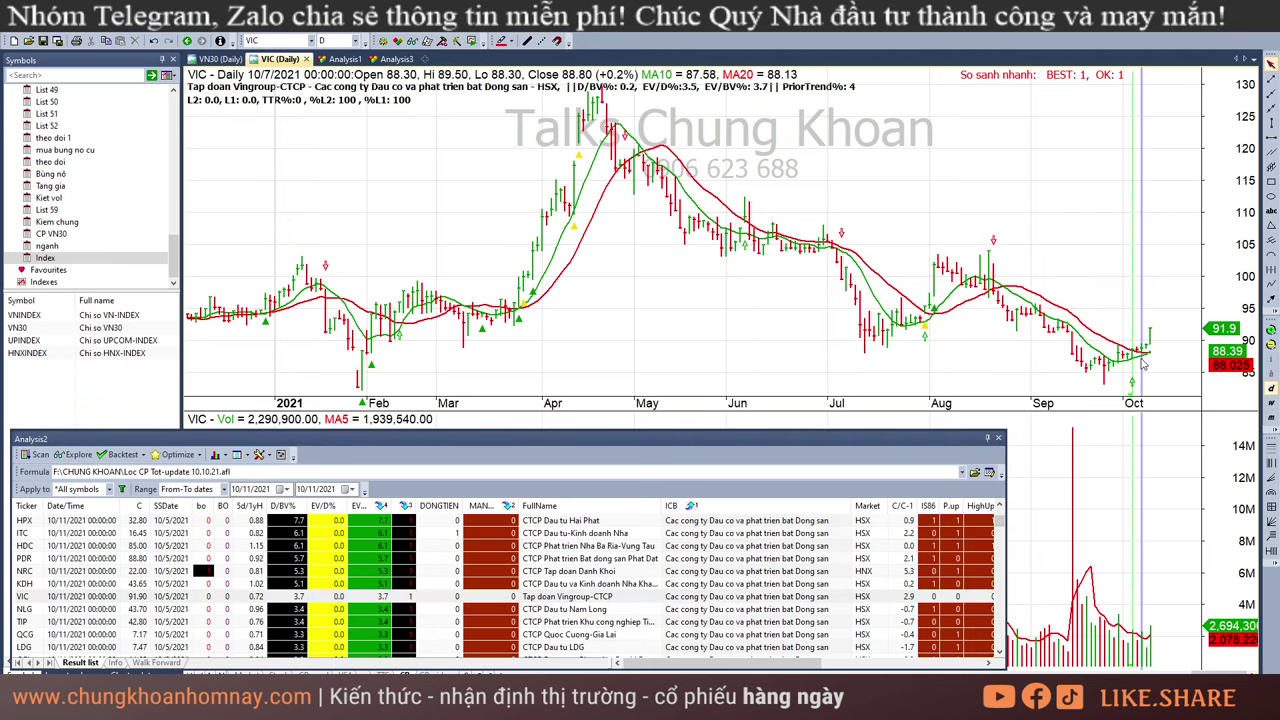
left_click(1176, 366)
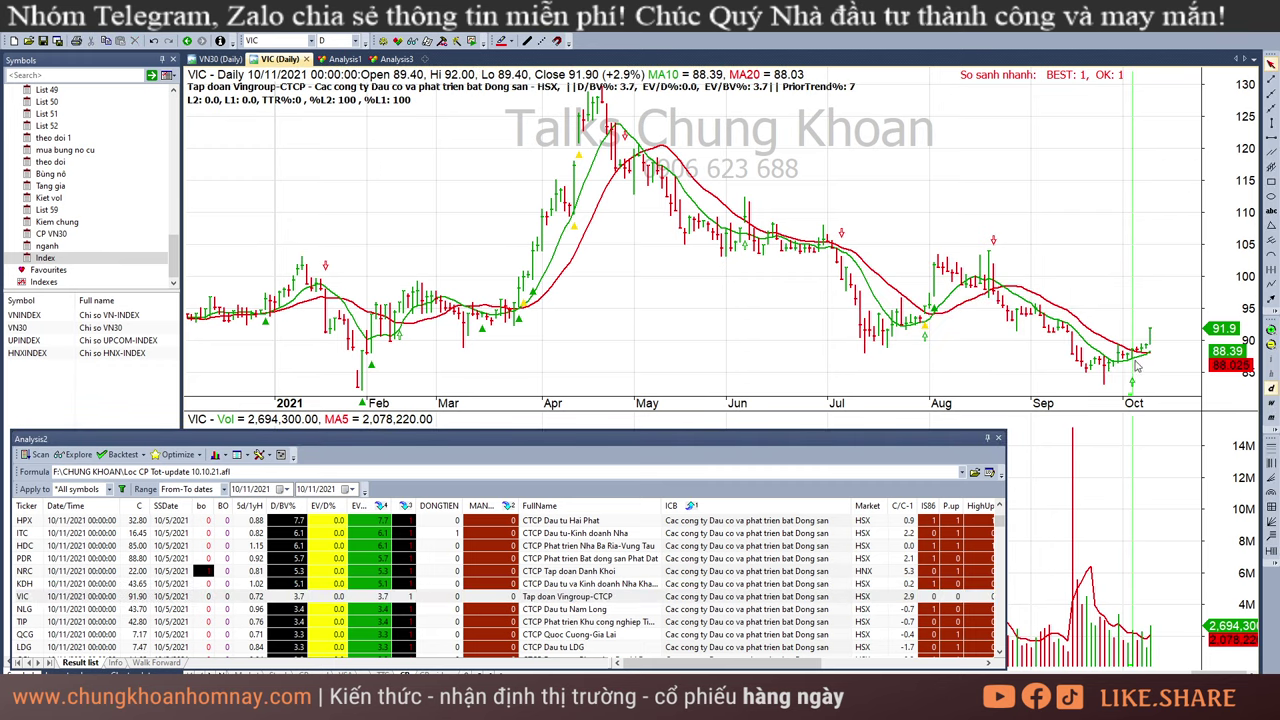
- Open NLG's chart, narrow the results window to uncover more volume bars, and inspect the 9/14/2021 and 10/1/2021 bars
left_click(645, 610)
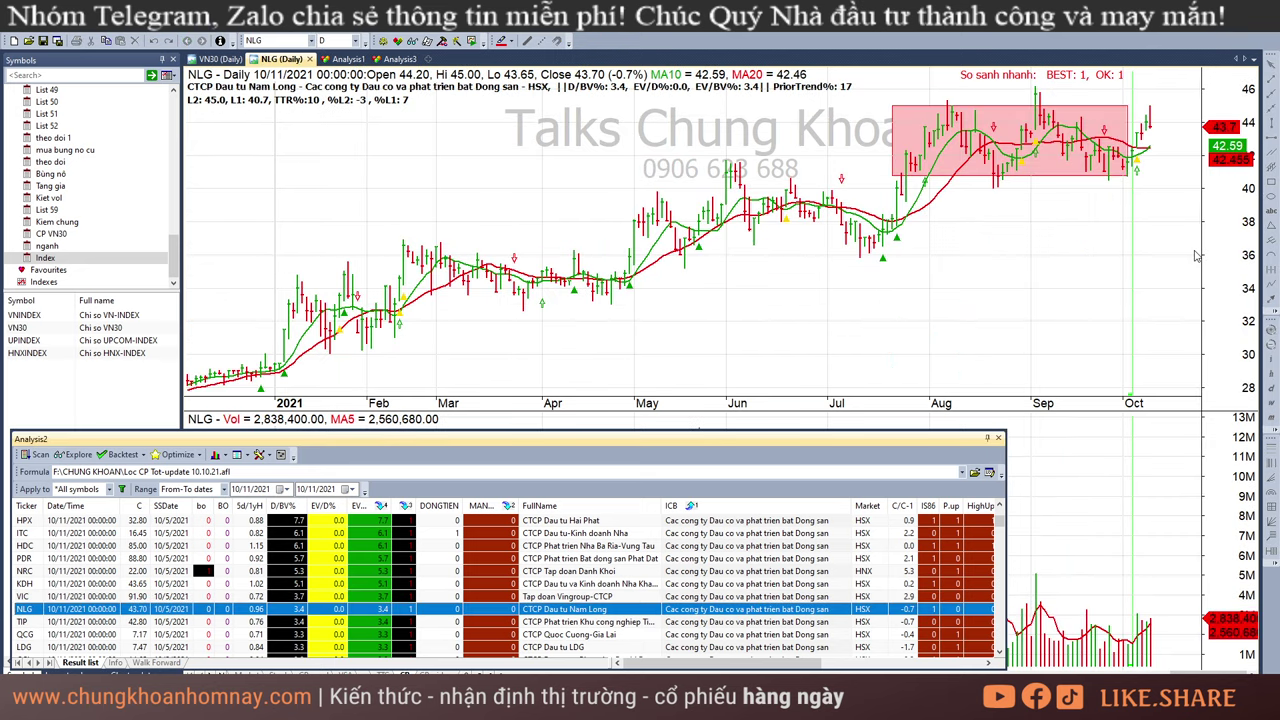
left_click(1064, 212)
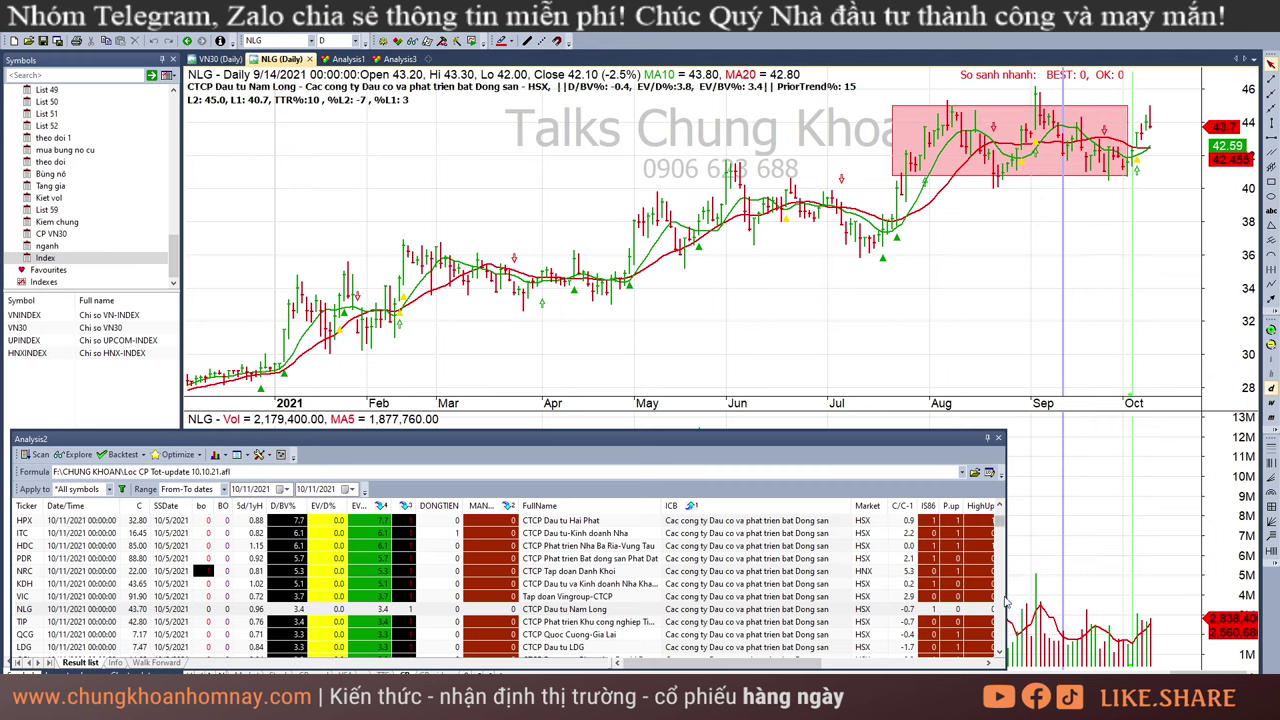
left_click_drag(1007, 596, 920, 596)
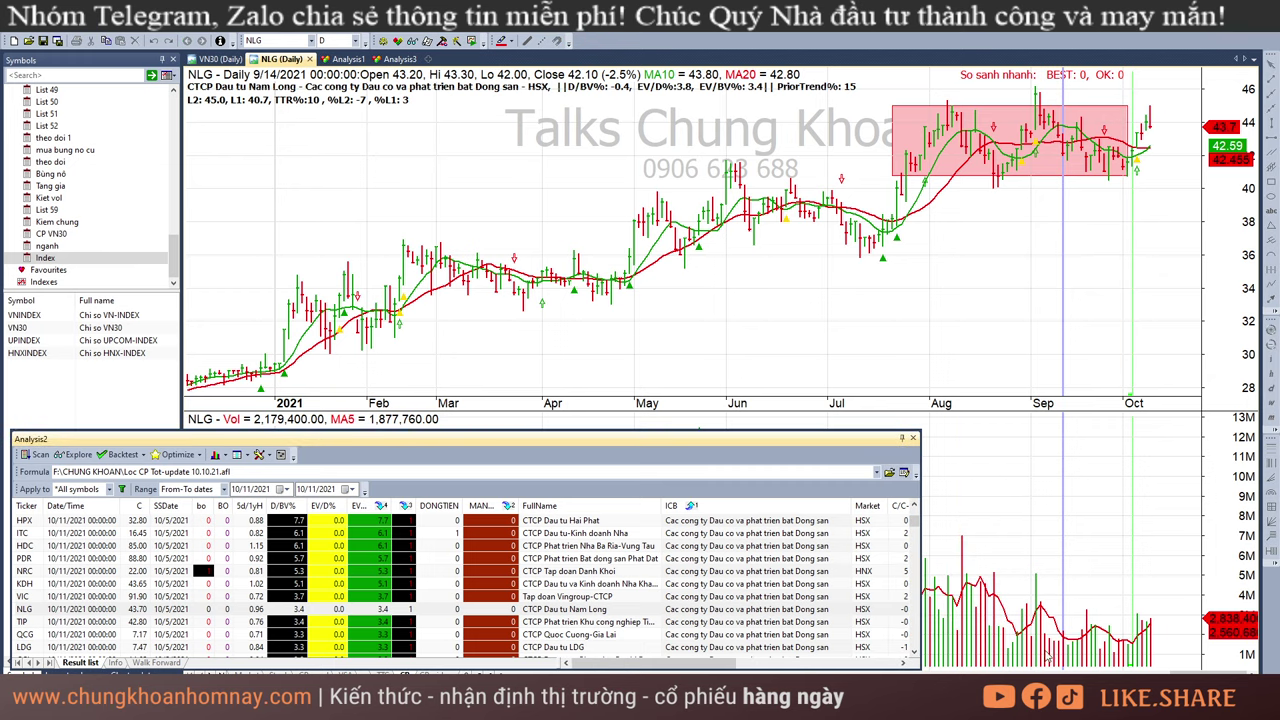
left_click(1072, 645)
left_click(1125, 657)
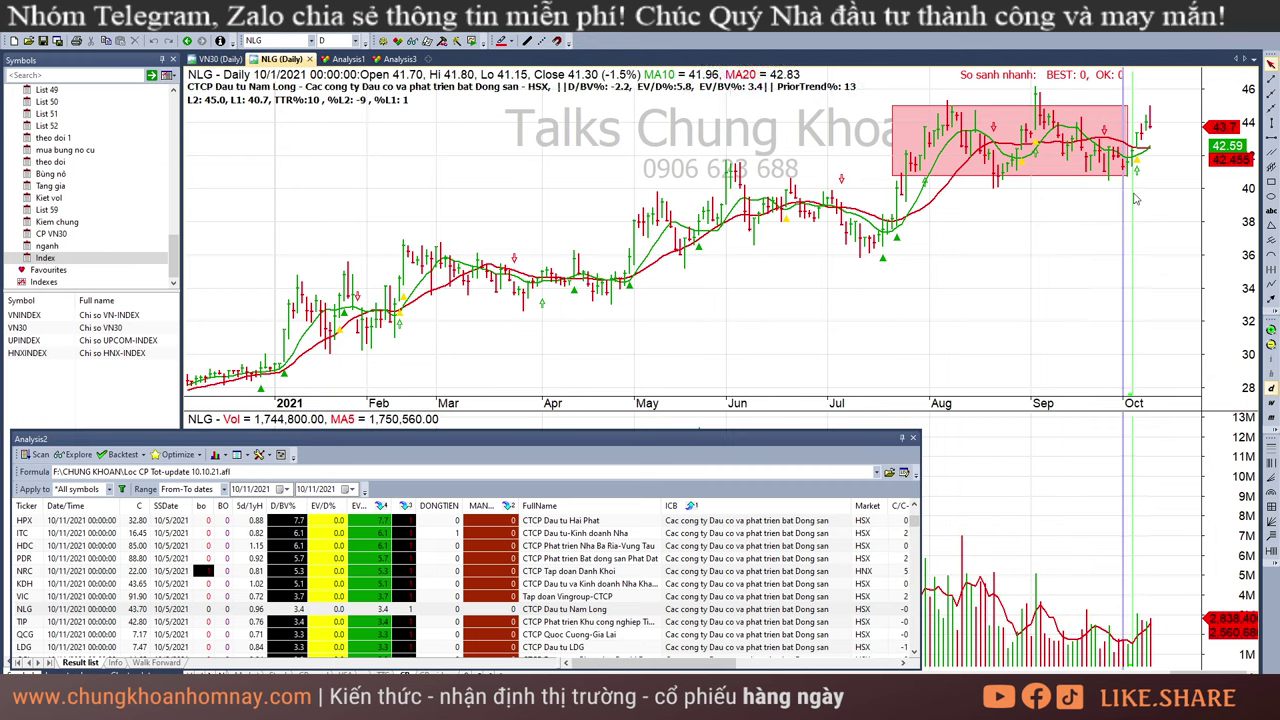
- Check NLG's 10/4/2021, 10/8/2021 and 10/11/2021 bars and extend its base rectangle past the latest October bar
left_click(1085, 212)
left_click(1131, 205)
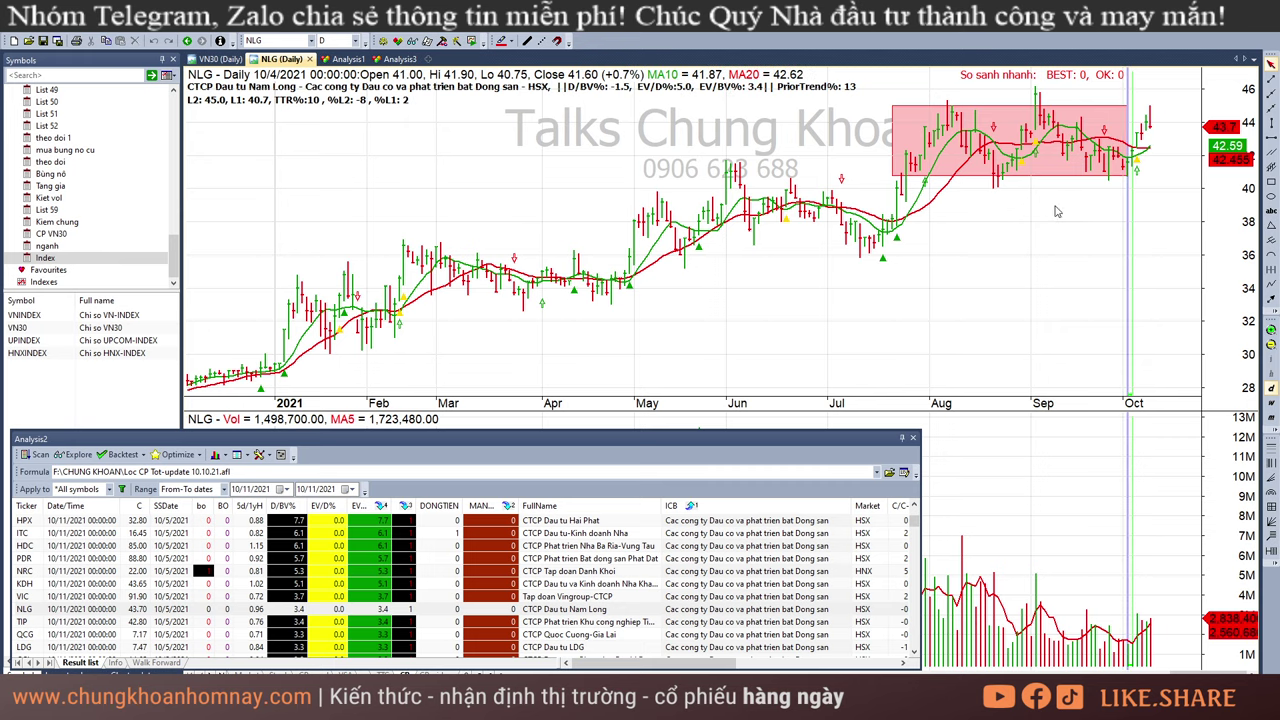
left_click(1146, 135)
left_click(1152, 134)
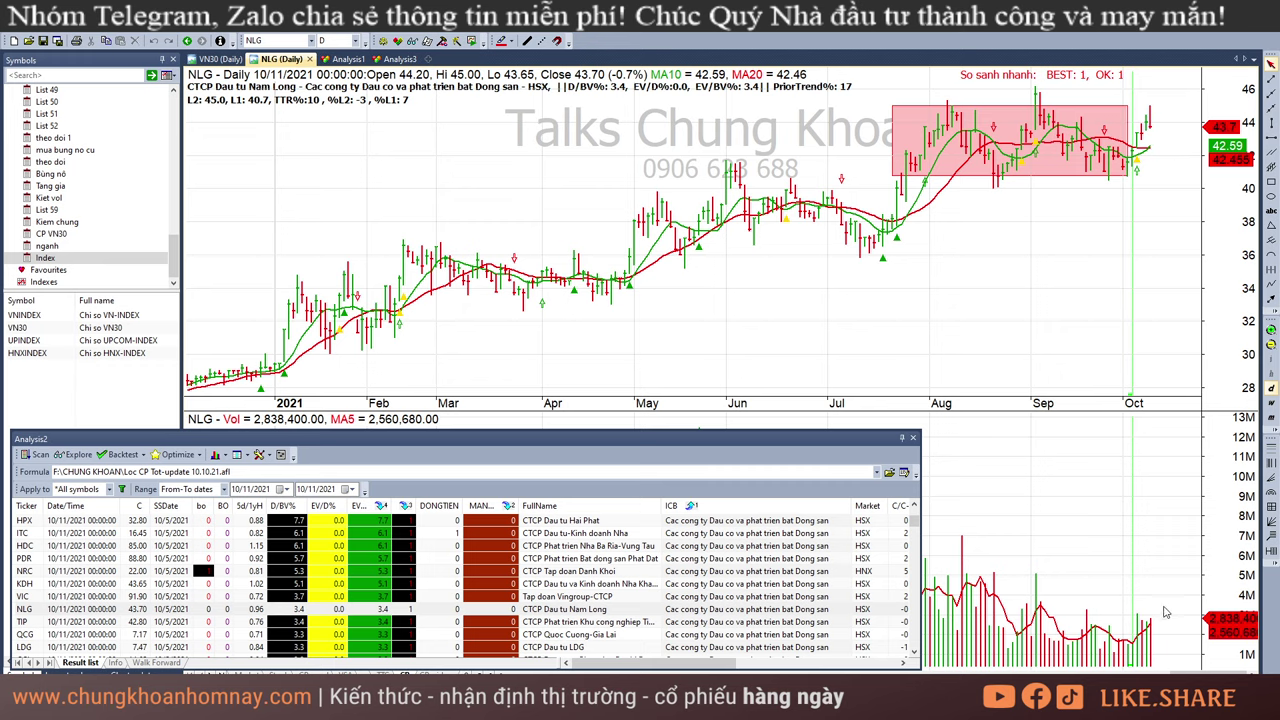
left_click(1146, 632)
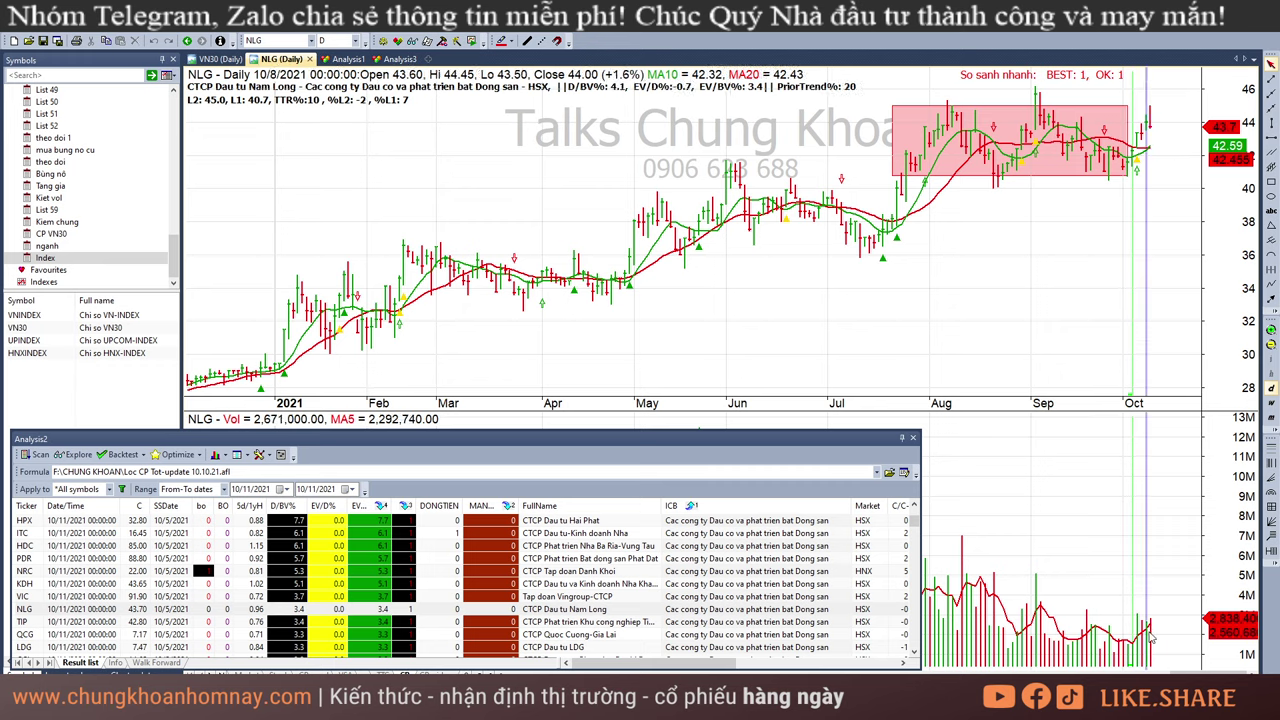
left_click(1151, 632)
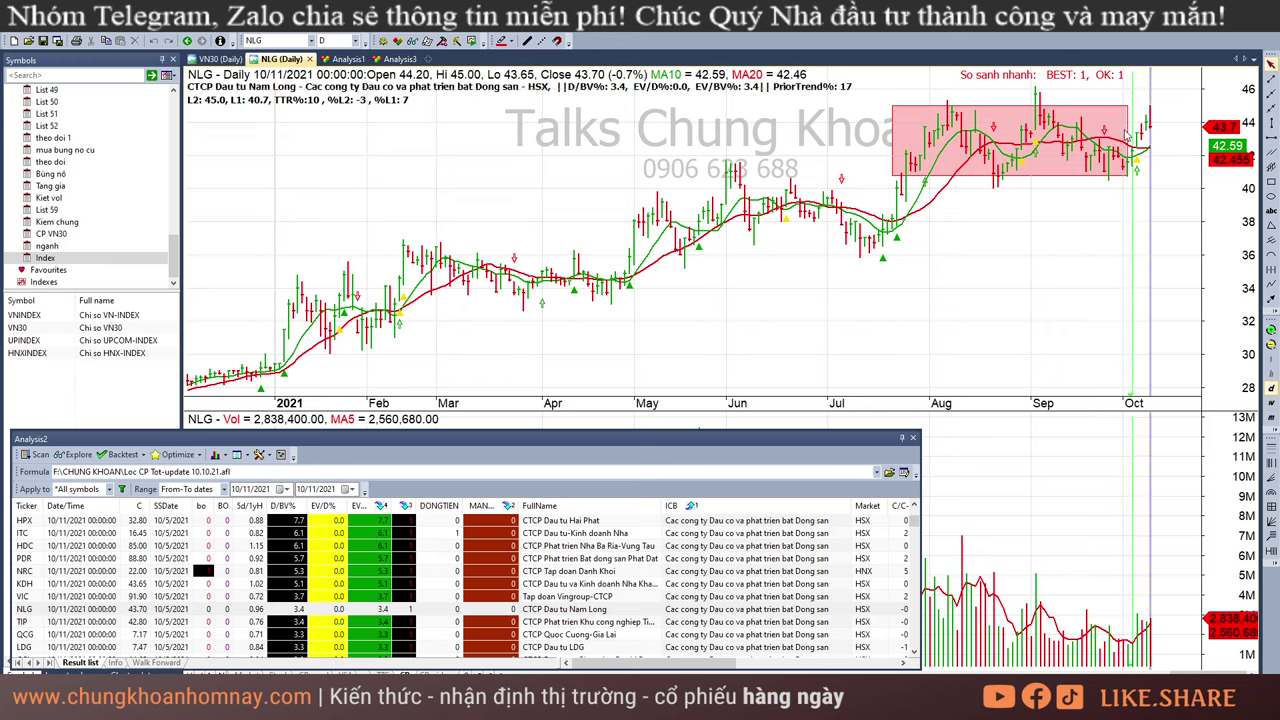
left_click_drag(1128, 130, 1158, 126)
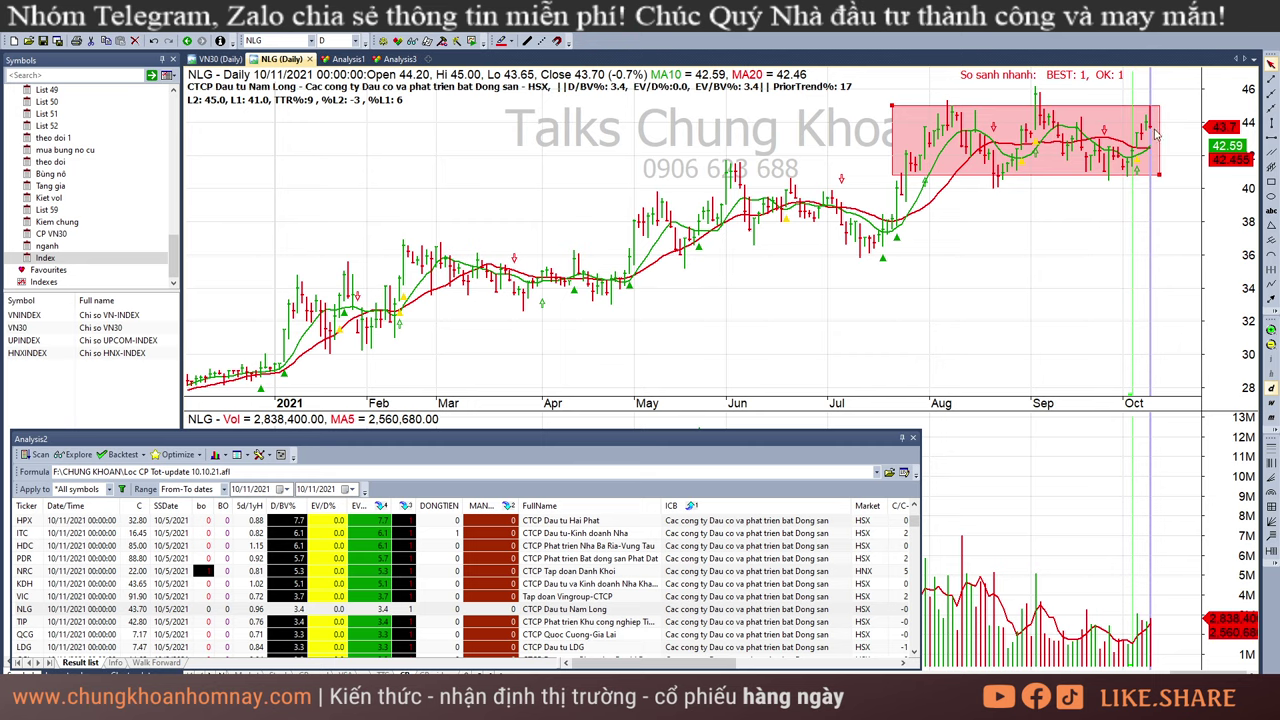
- Examine the charts of the real estate stocks TIP, QCG, LDG, CCL and TDC
left_click(628, 624)
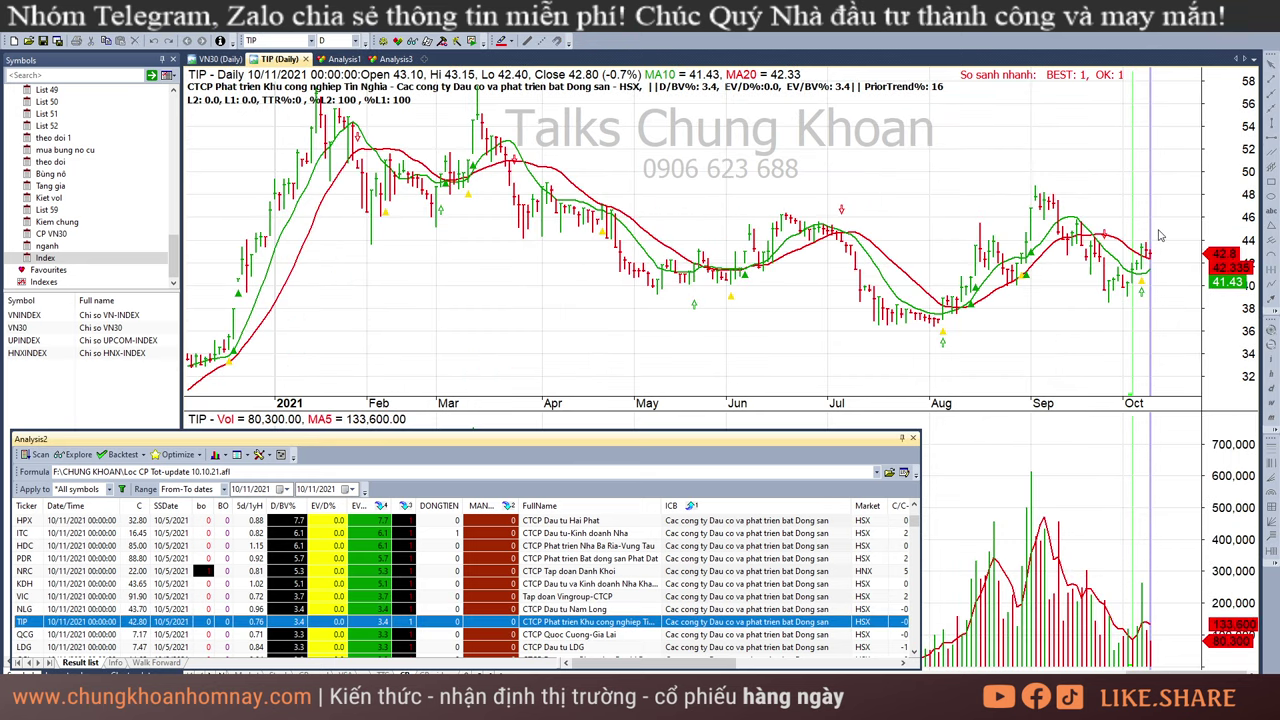
left_click(636, 634)
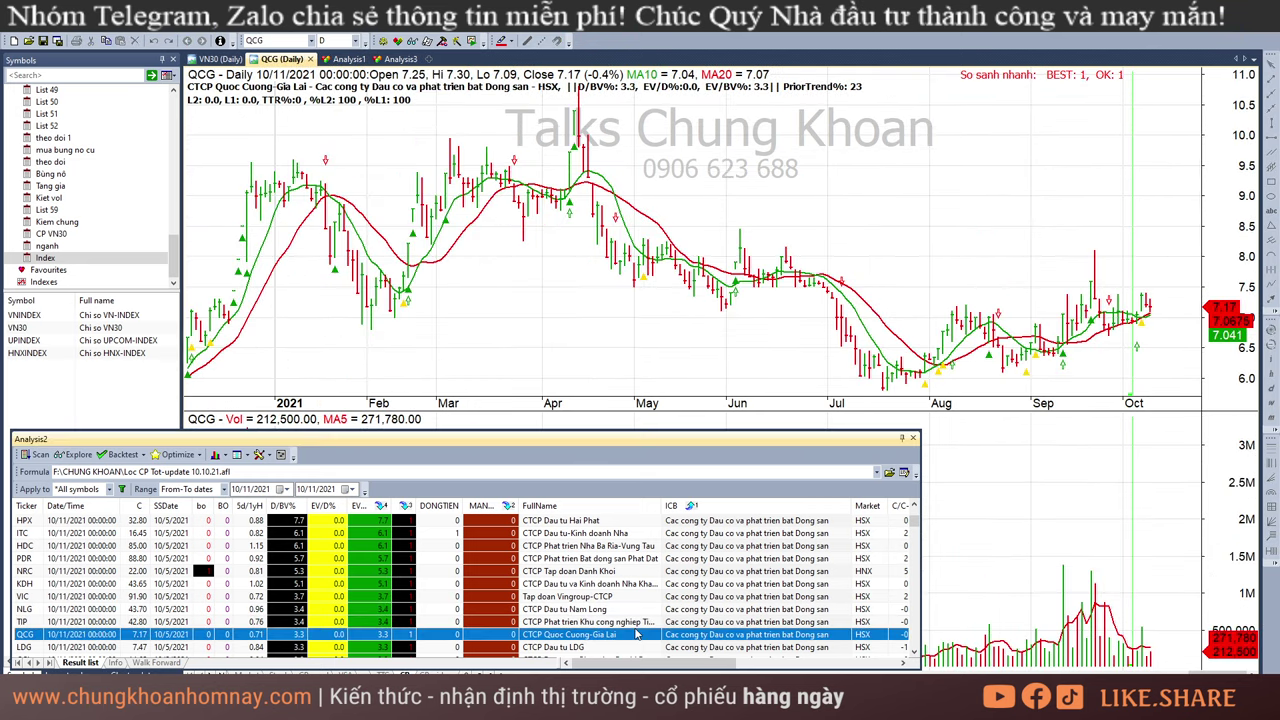
key("Down")
key("Down")
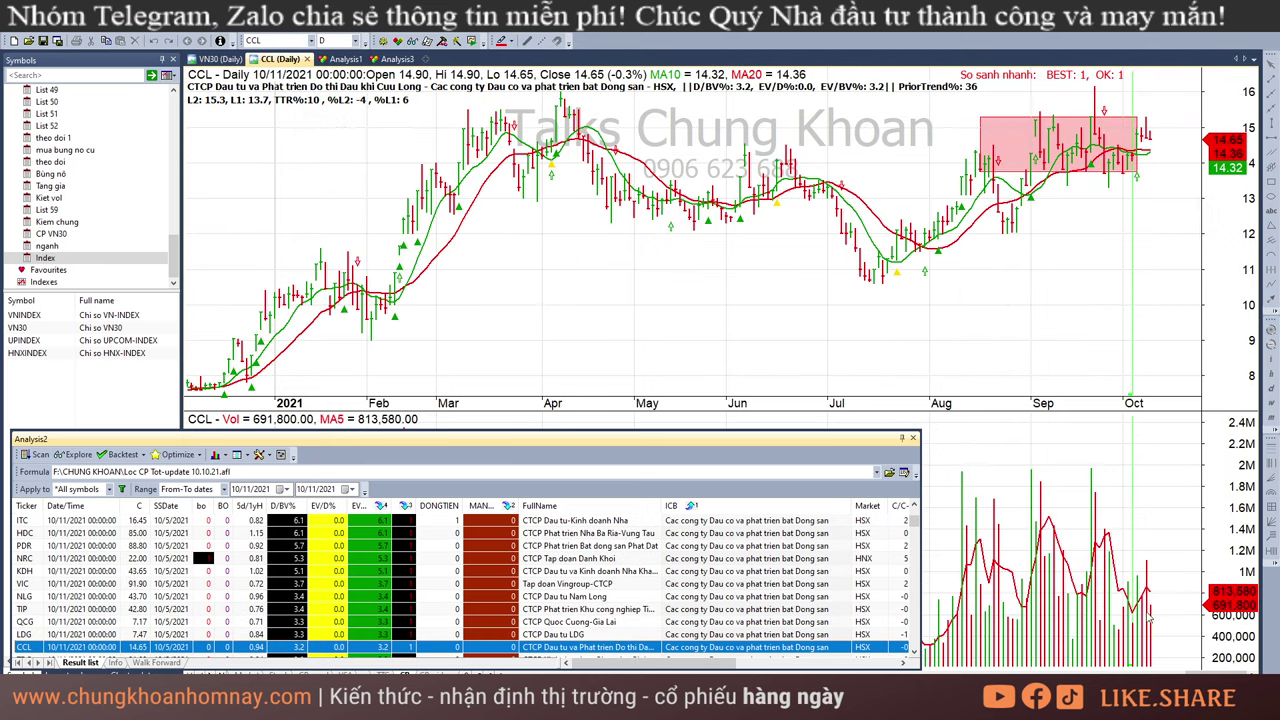
key("Down")
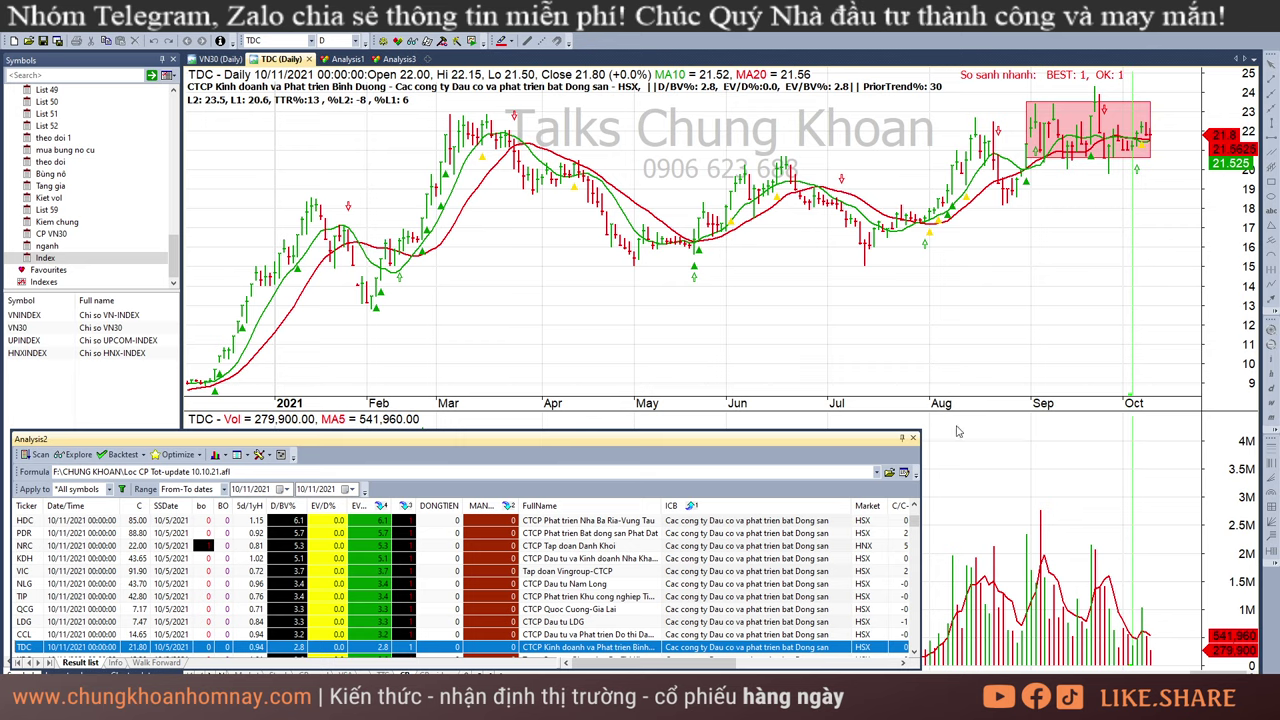
left_click(617, 622)
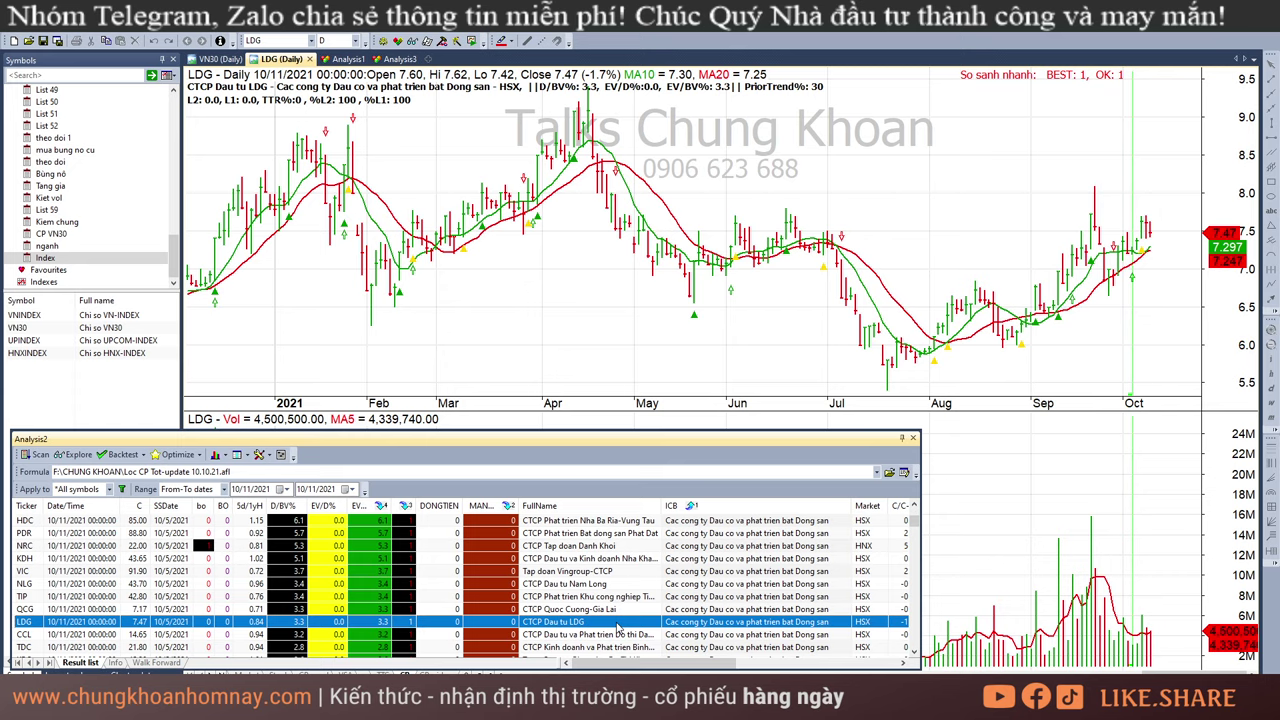
left_click(663, 649)
- Check the marked sectors in the Excel list, and return to the AmiBroker results to find the securities companies (Cong ty chung khoan)
scroll(690, 630, "down", 5)
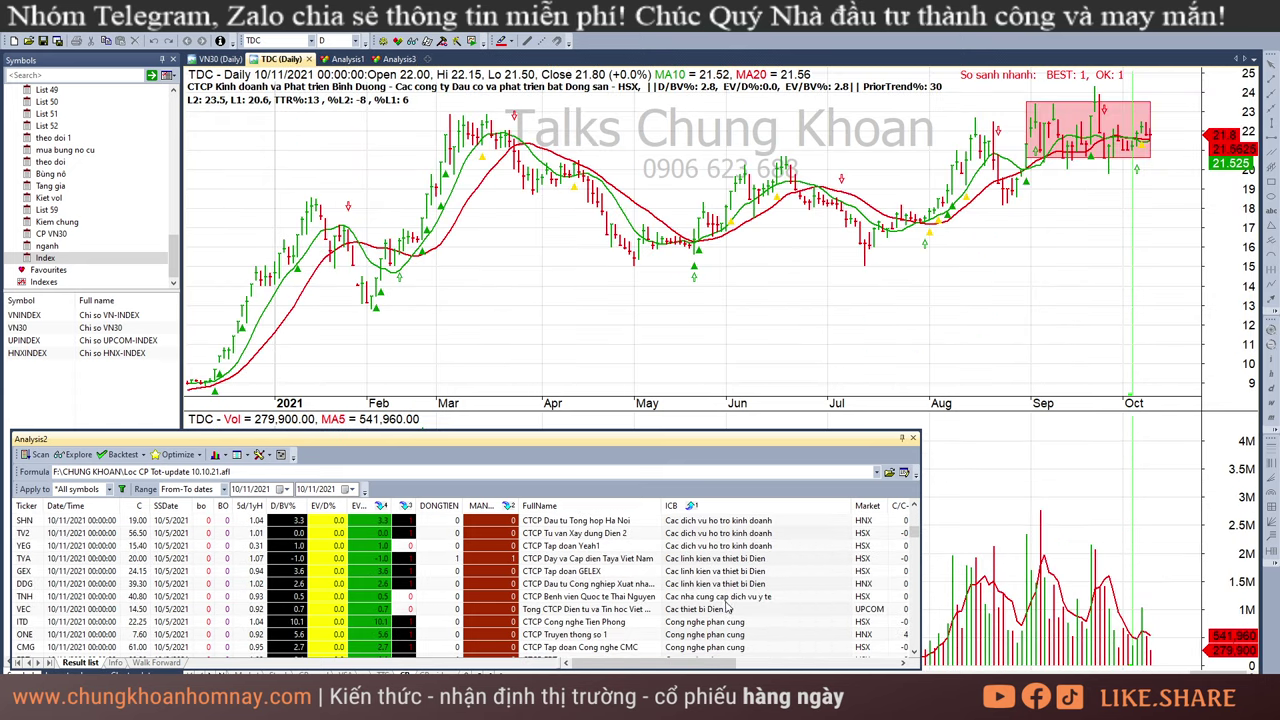
key("alt+Tab")
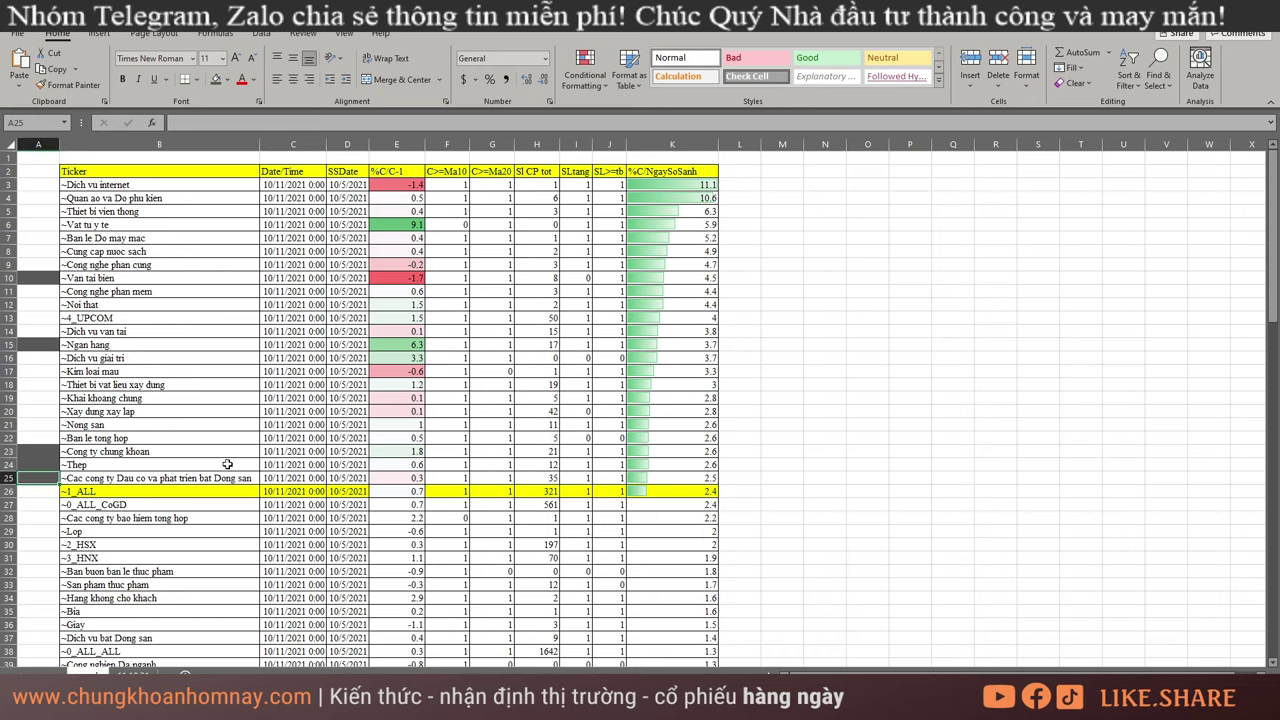
key("alt+Tab")
scroll(744, 571, "down", 5)
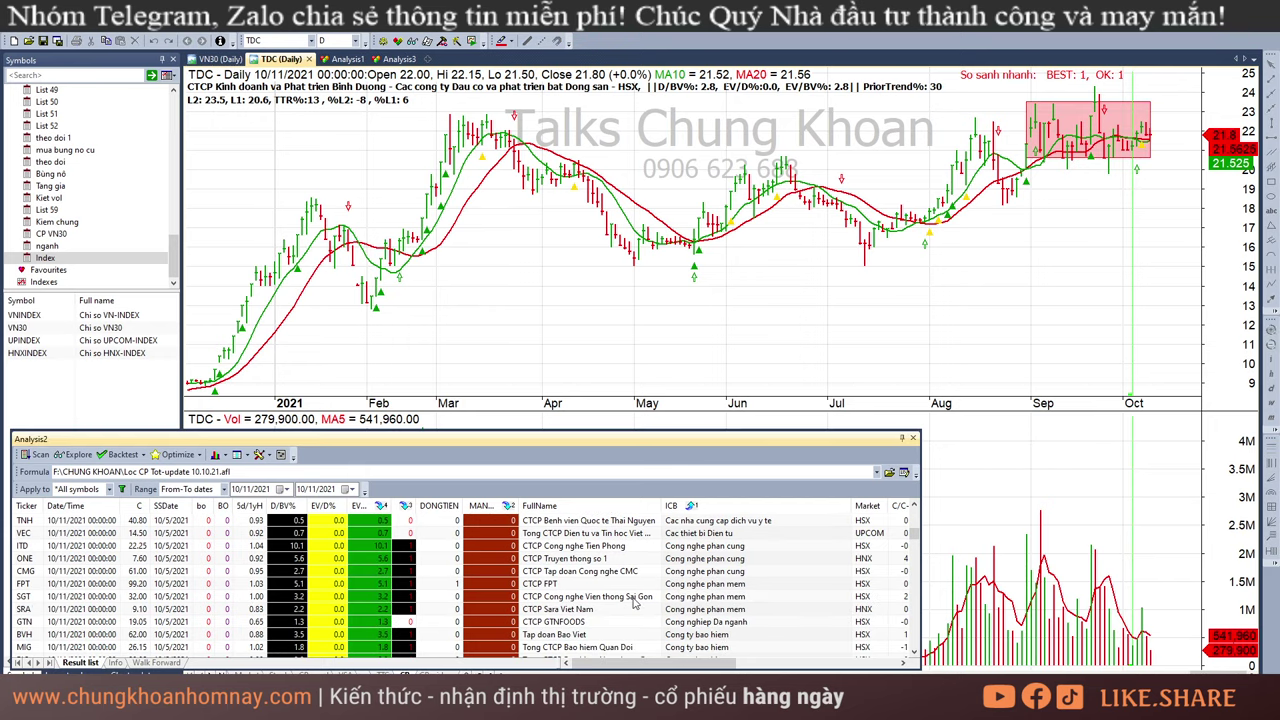
scroll(744, 571, "up", 2)
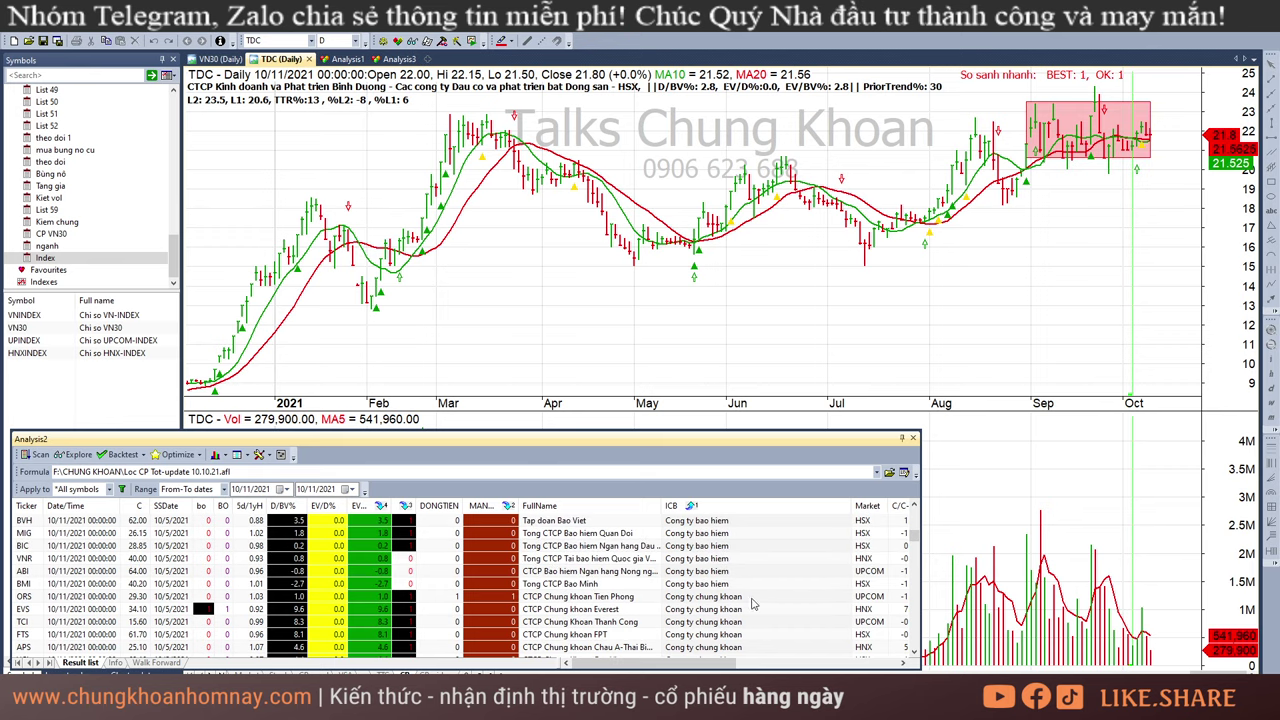
- Examine the chart of the securities stock ORS, comparing its 9/30/2021 bar and volume with the latest October bars
left_click(752, 598)
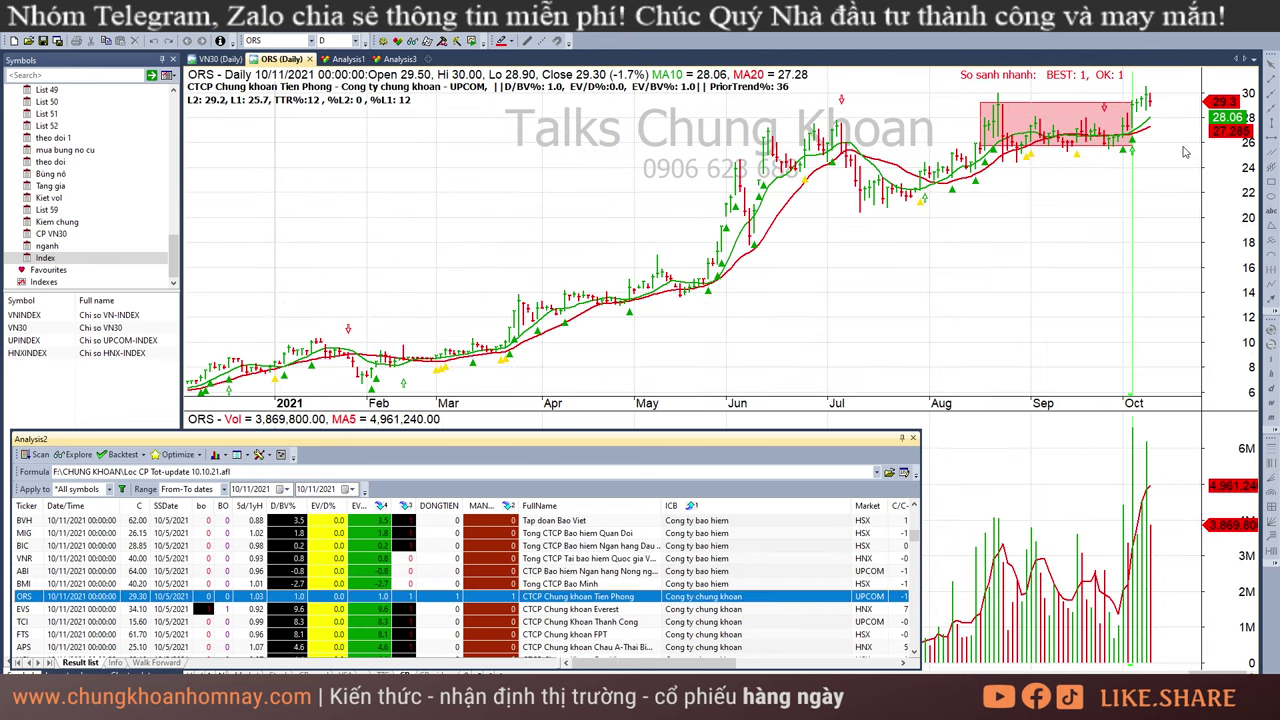
left_click(1119, 507)
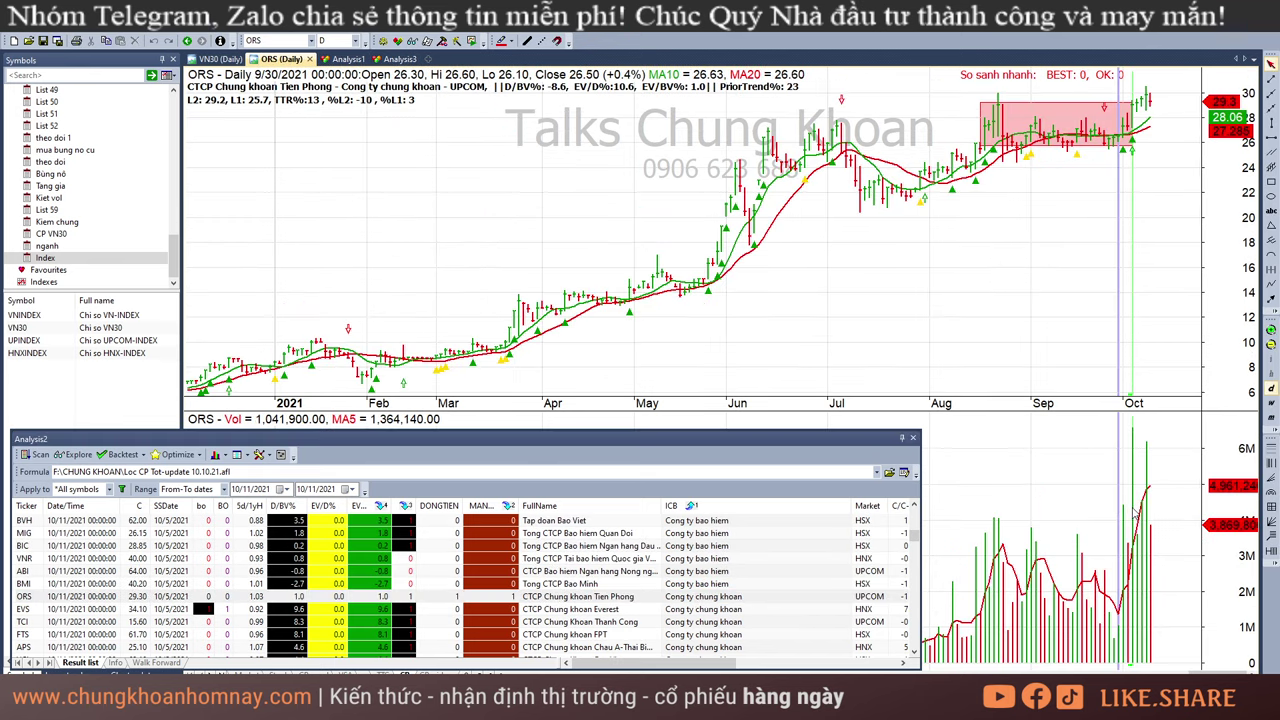
left_click(1137, 510)
left_click(1174, 122)
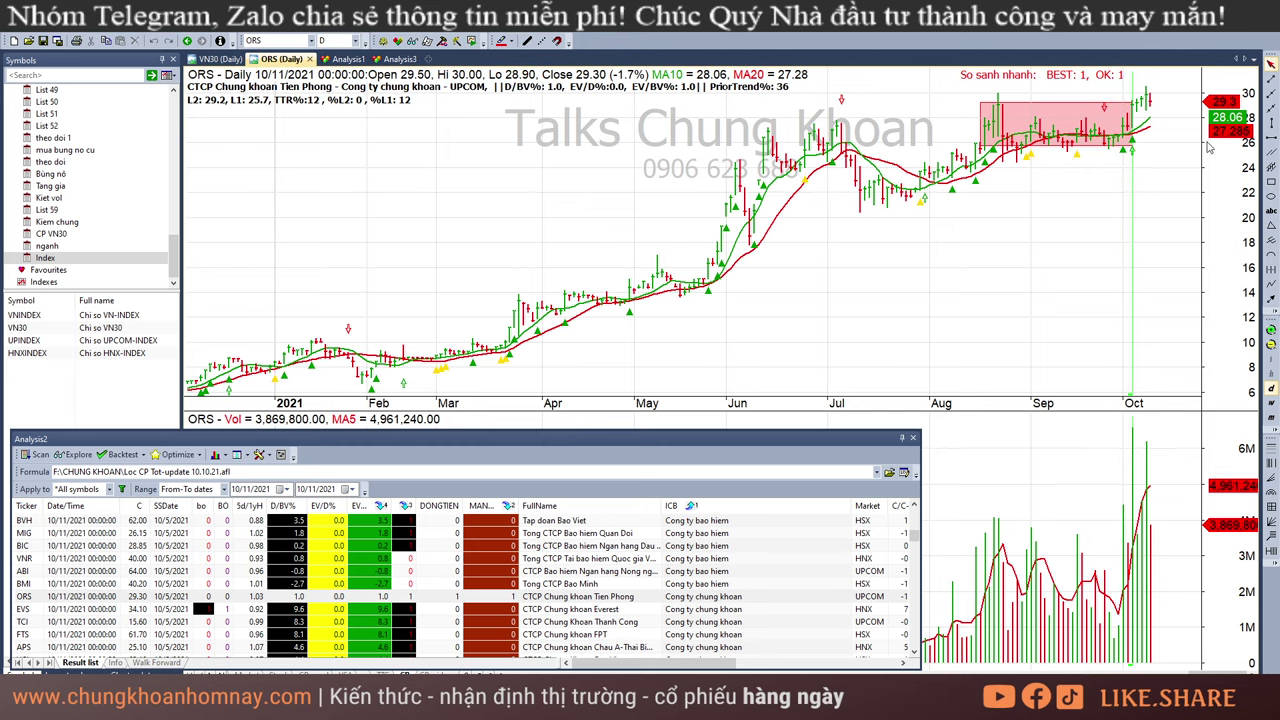
- Examine EVS's chart, comparing price and volume of the 10/5, 10/7, 10/8 and 10/11/2021 bars
left_click(760, 611)
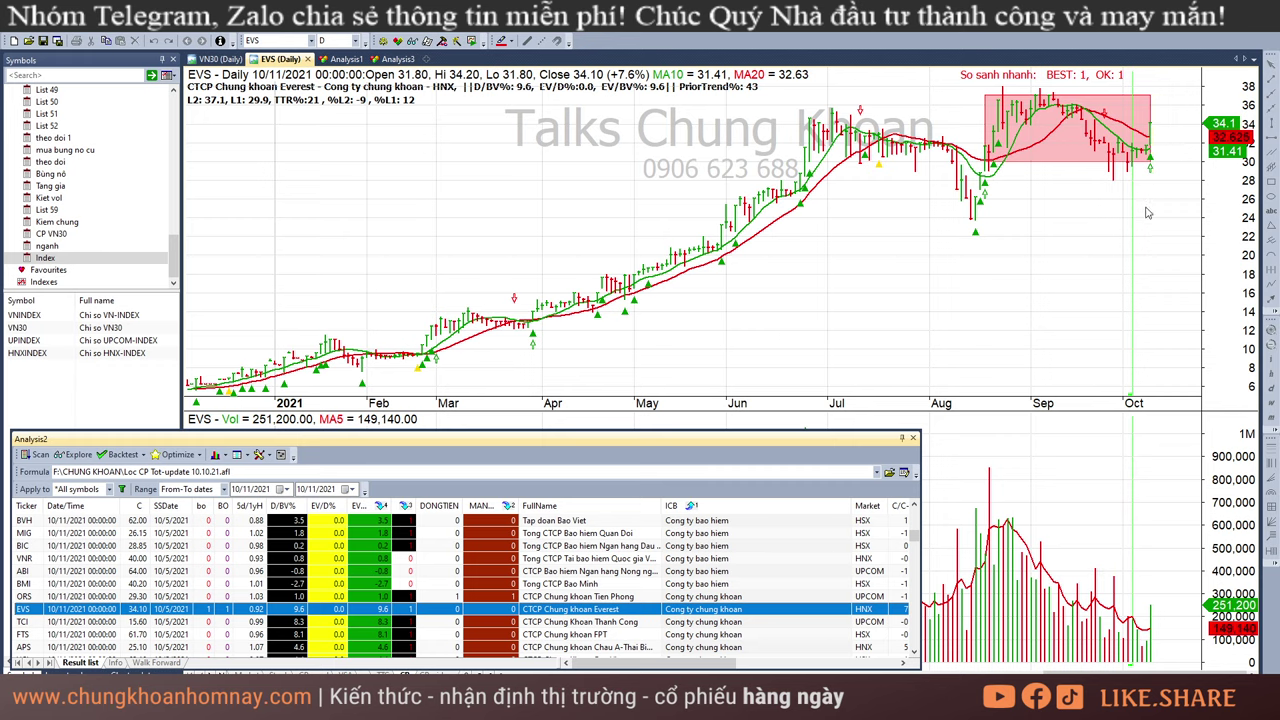
left_click(1149, 646)
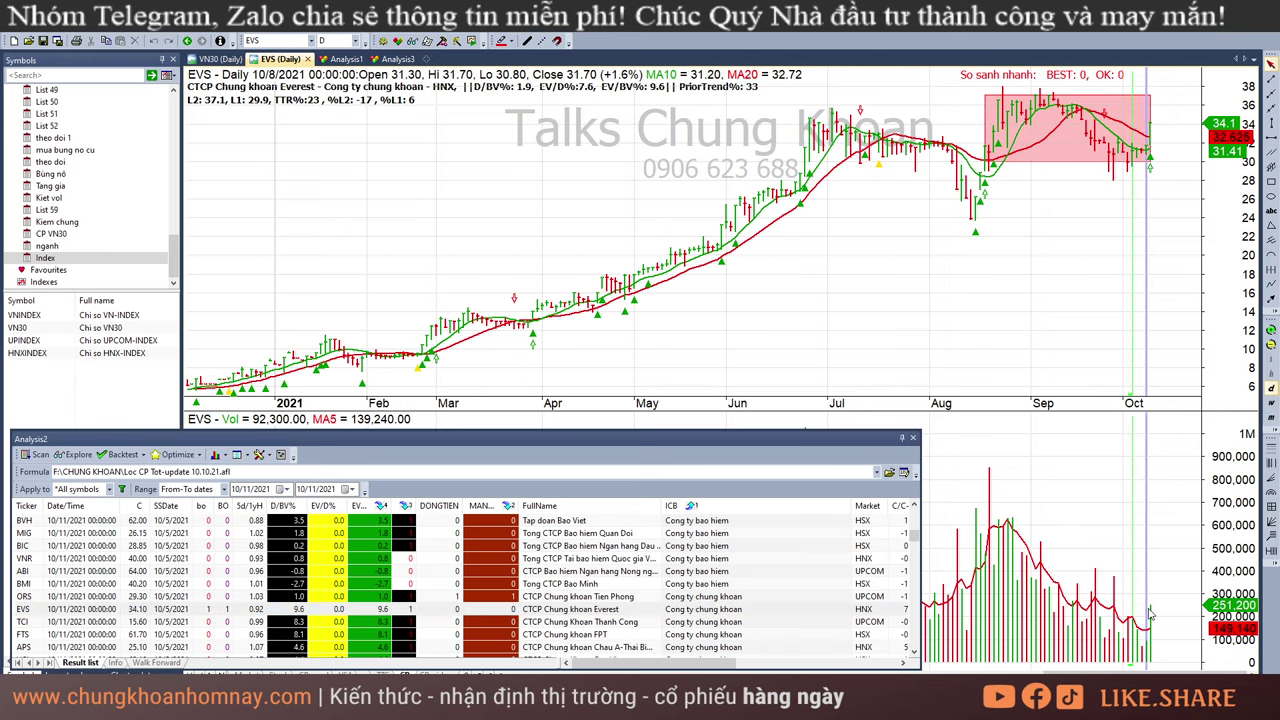
left_click(1151, 614)
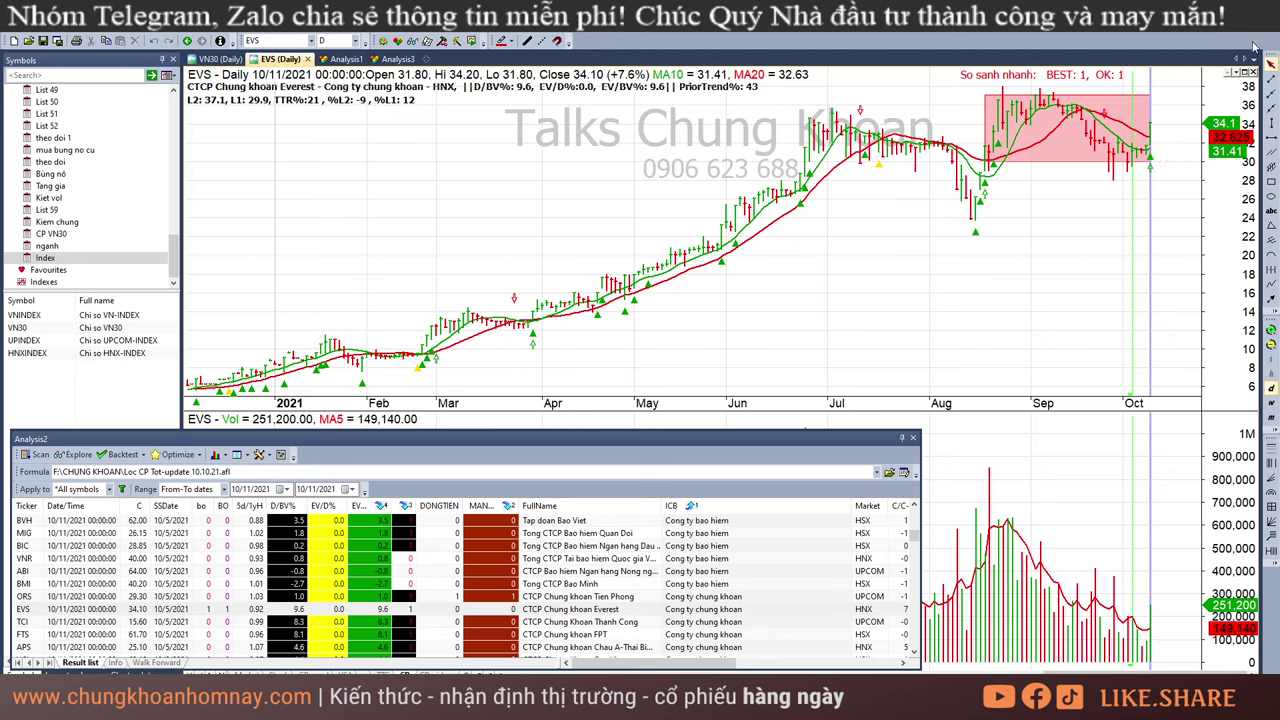
left_click(1136, 196)
left_click(1140, 198)
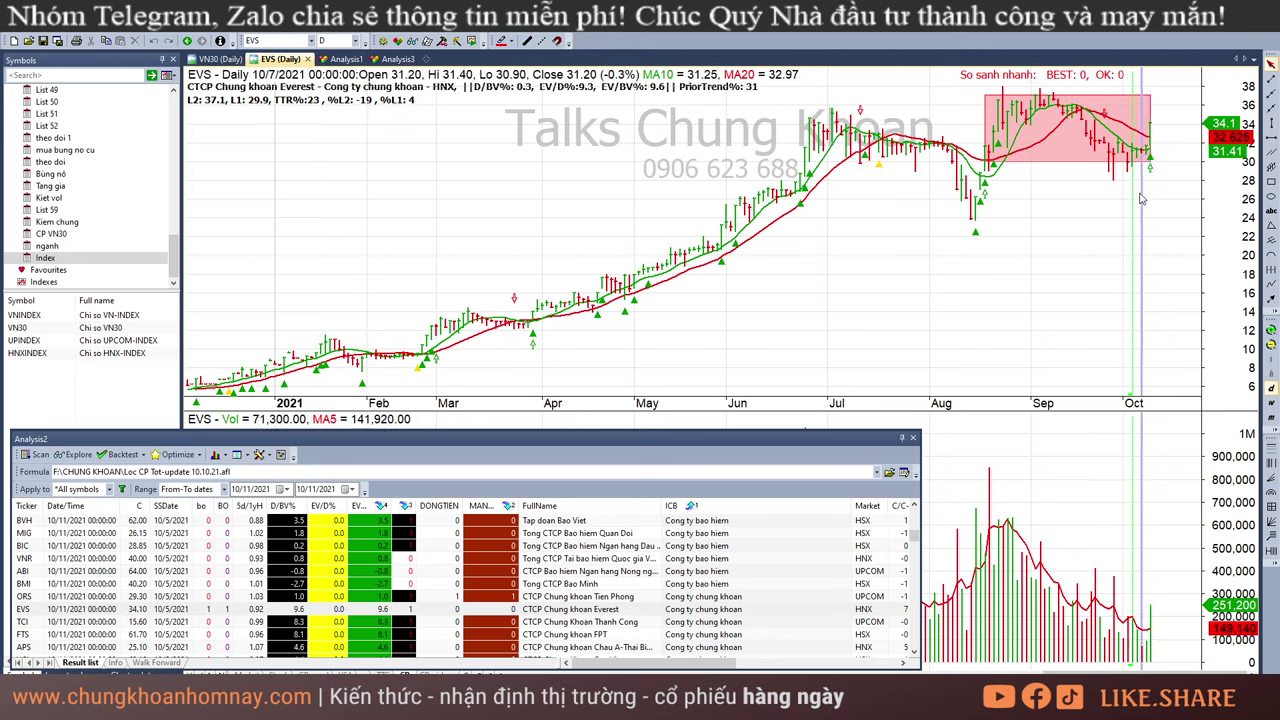
left_click(1132, 182)
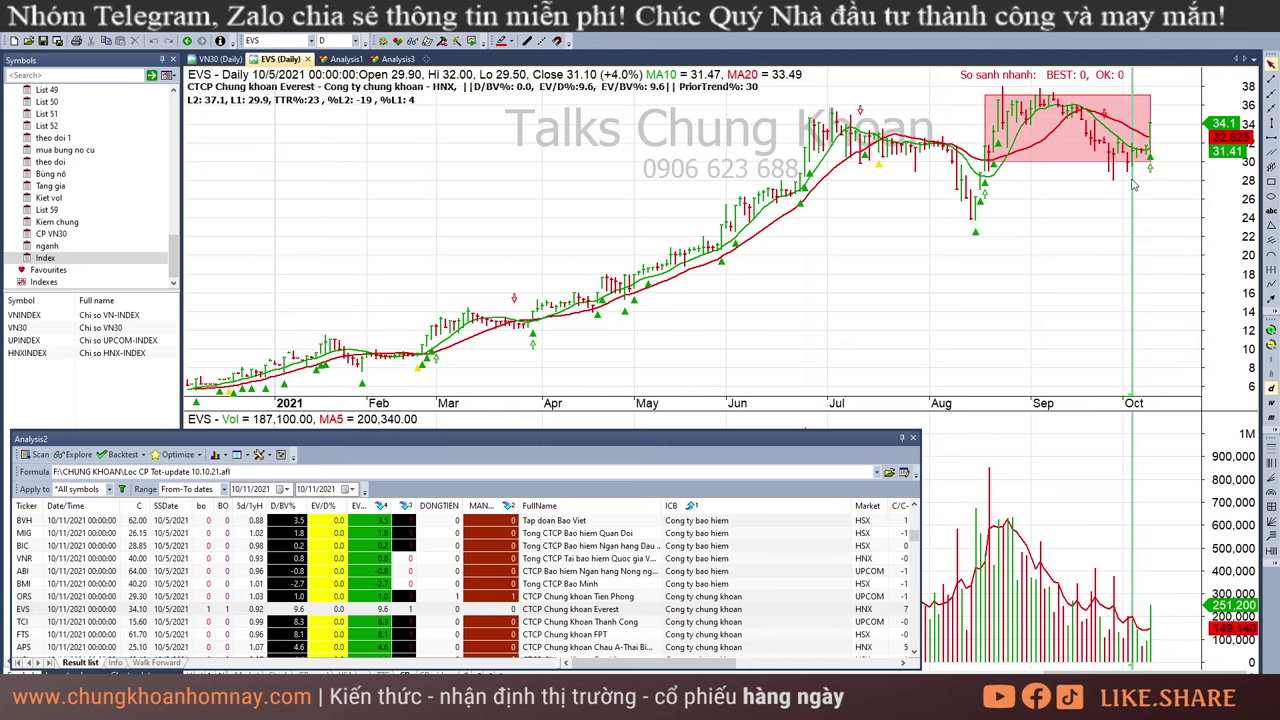
- Examine TCI's chart, checking price and volume from the 9/22/2021 and 10/1/2021 bars through 10/6, 10/8 and 10/11/2021
left_click(725, 624)
left_click(1094, 216)
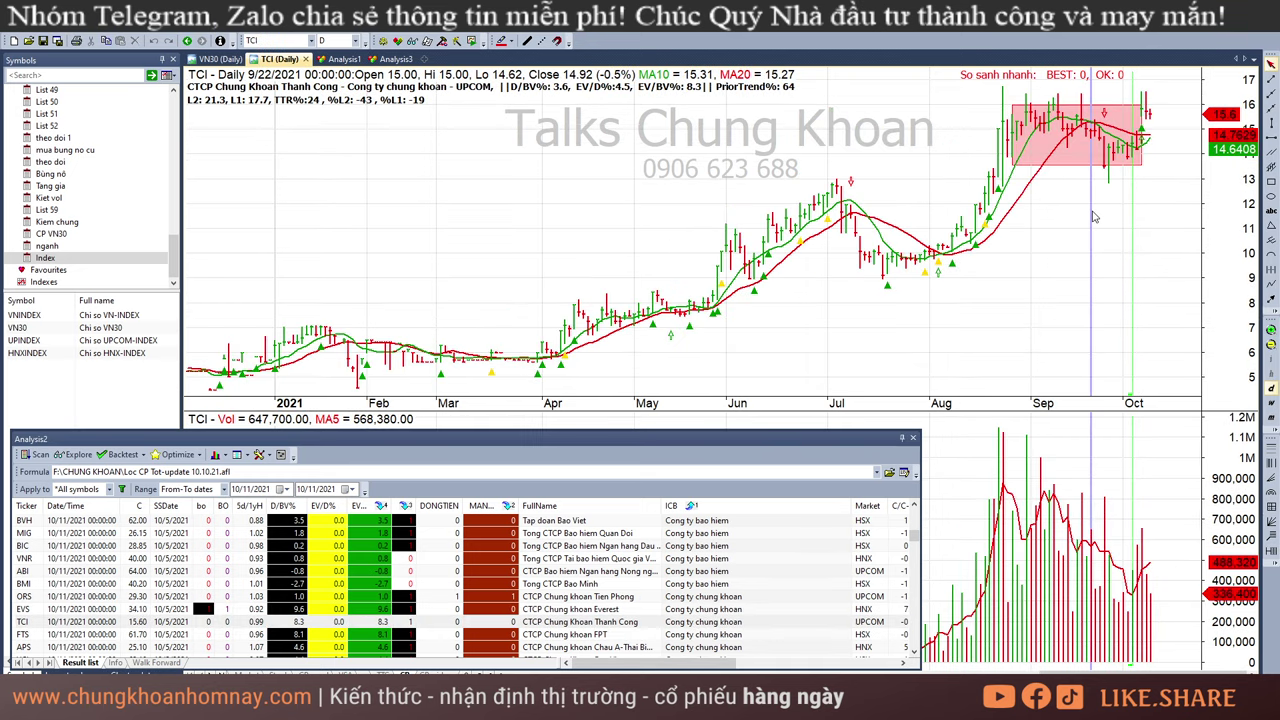
left_click(1140, 579)
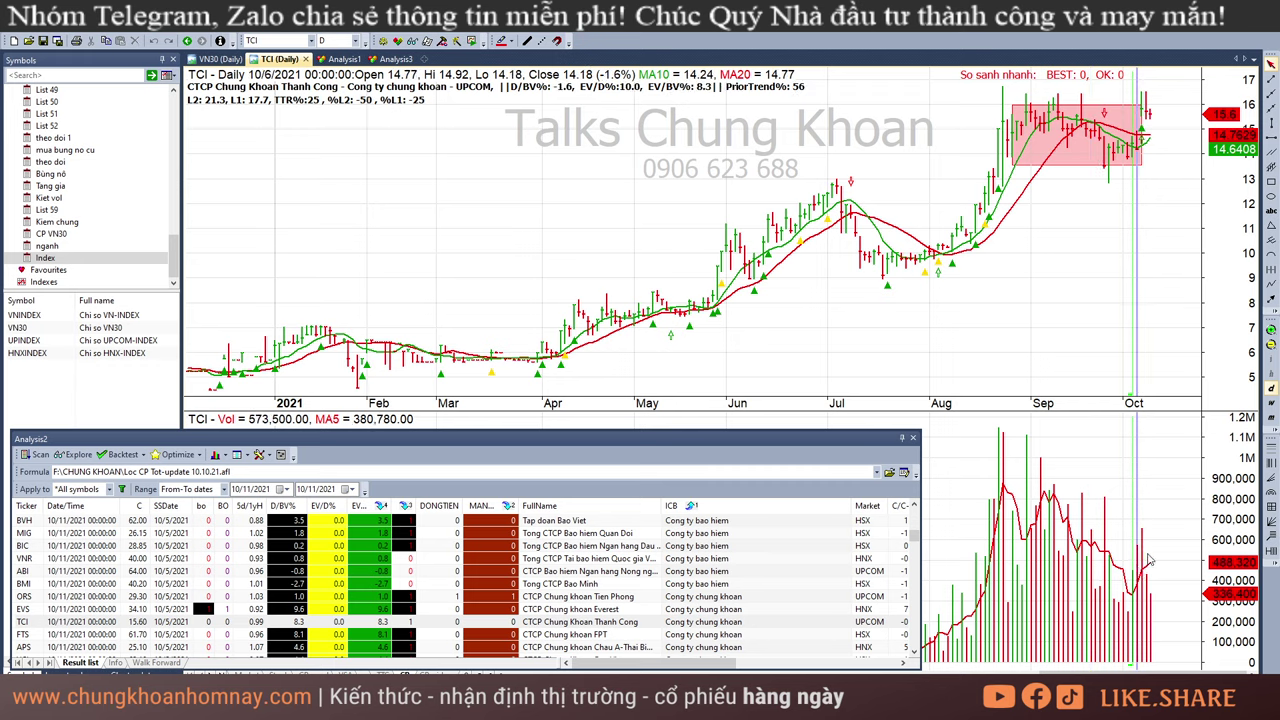
left_click(1125, 551)
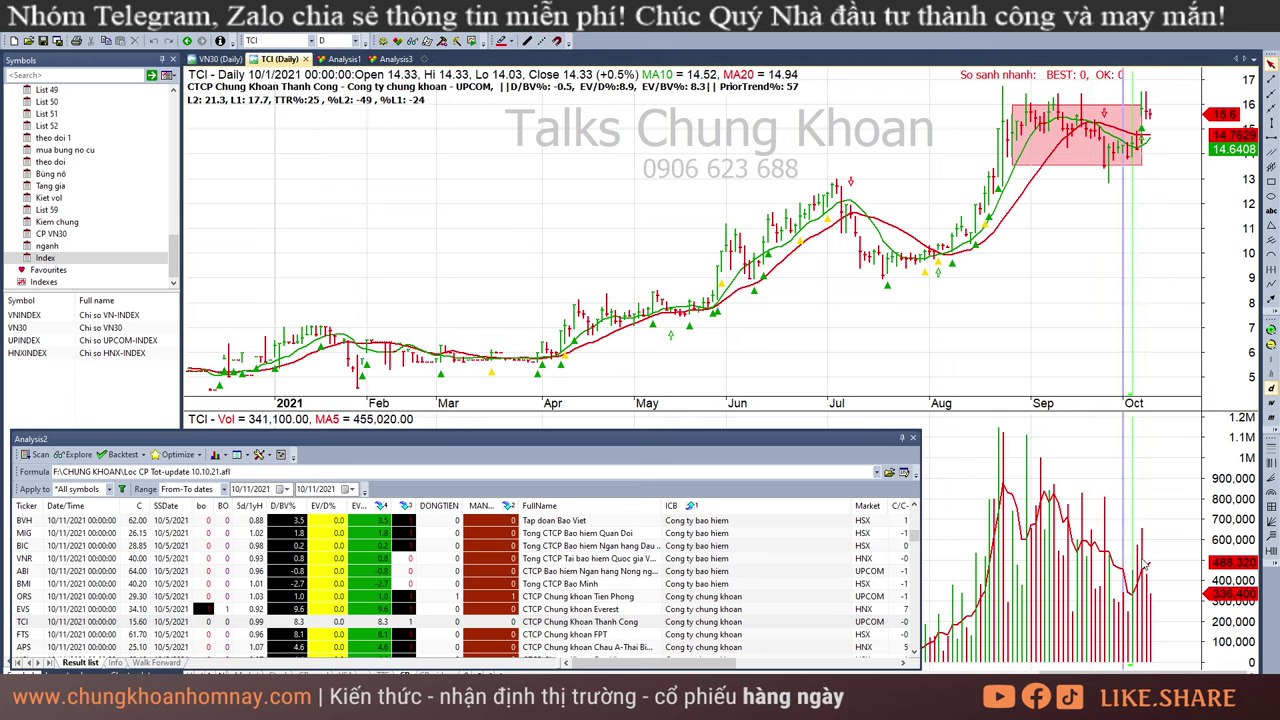
left_click(1140, 568)
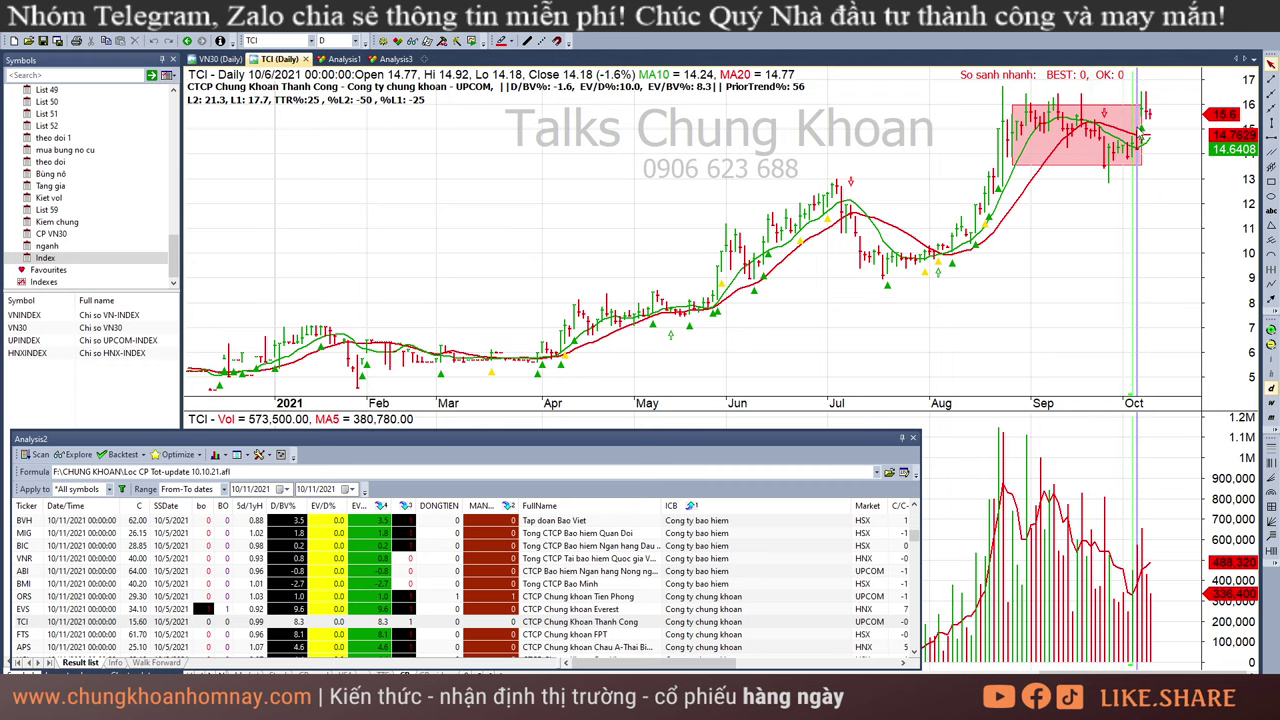
left_click(1148, 192)
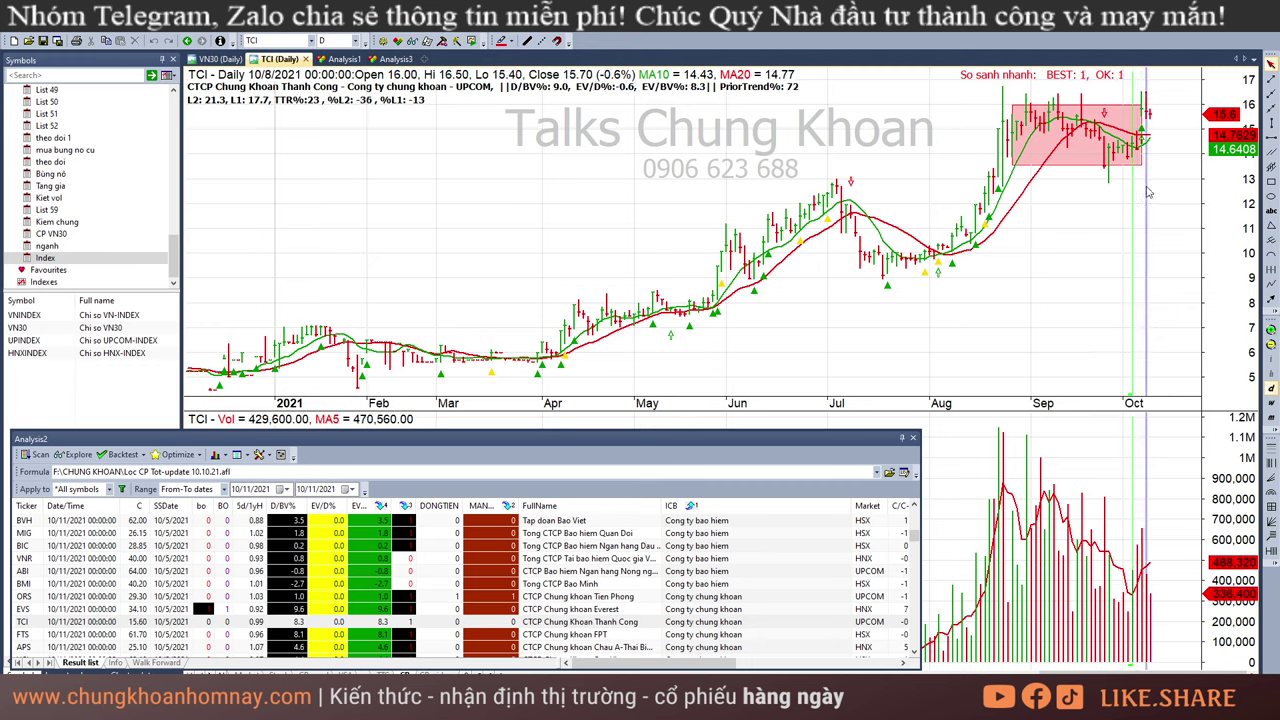
key("Left")
key("Right")
key("Right")
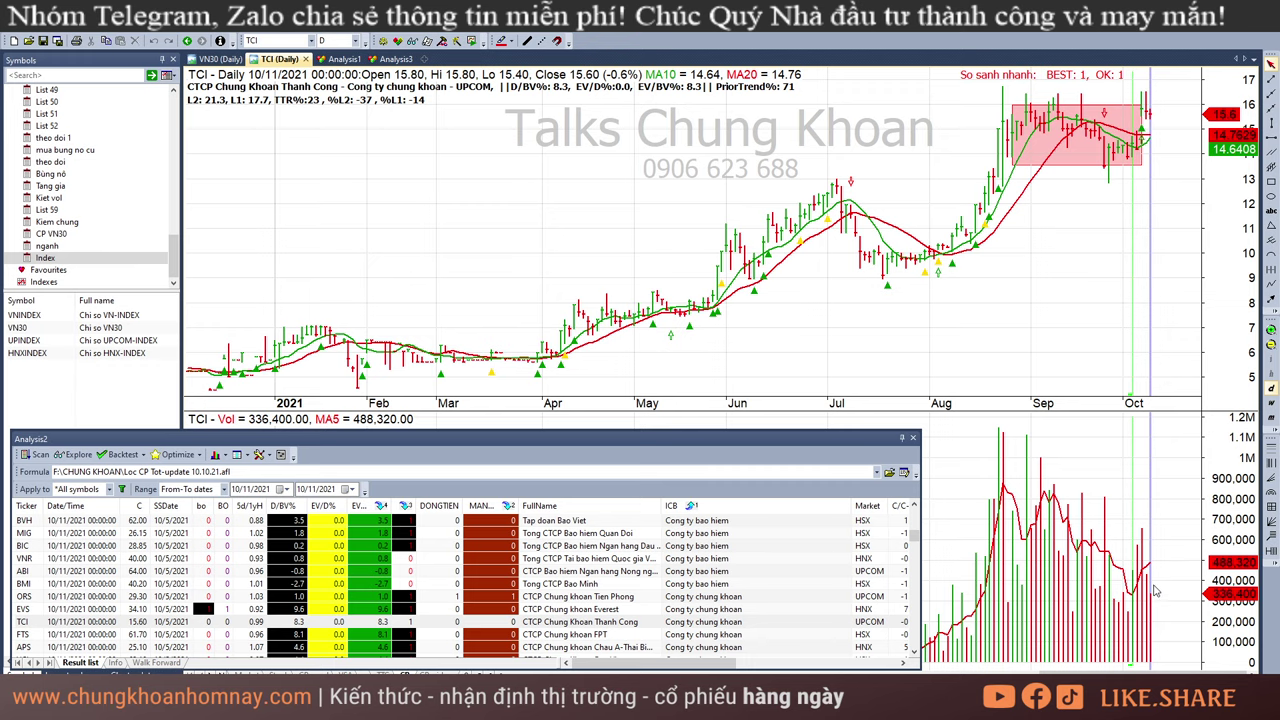
- Examine FTS's chart, comparing the late September lows with the 10/4/2021 and 10/8/2021 bars
mouse_move(1138, 199)
scroll(703, 567, "down", 1)
left_click(628, 598)
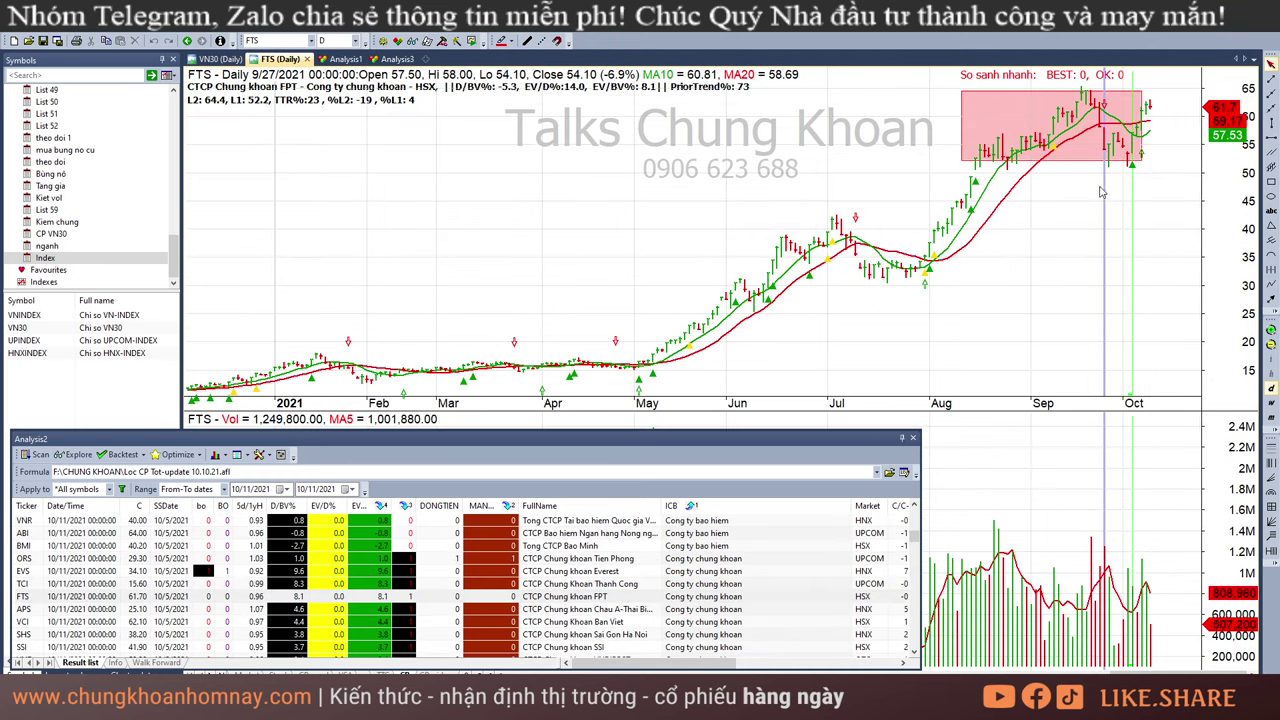
left_click(1134, 187)
left_click(1126, 186)
left_click(1105, 180)
left_click(1131, 185)
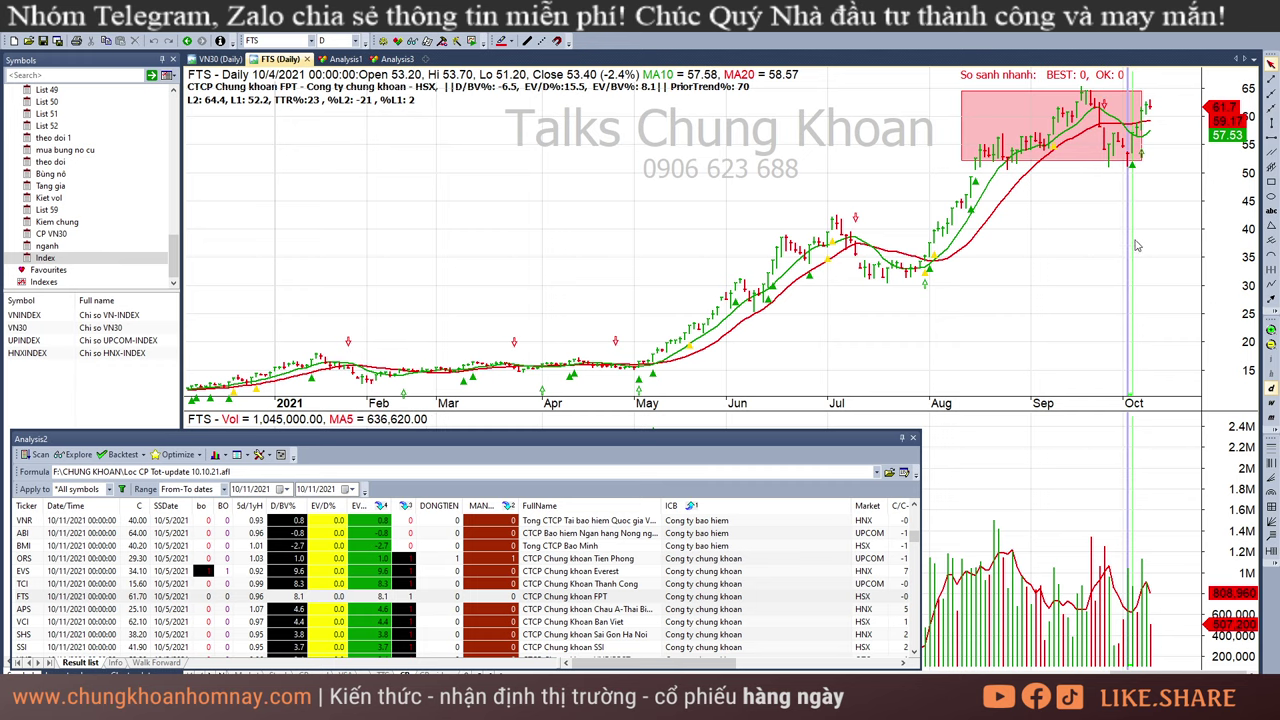
left_click(1141, 182)
left_click(1149, 187)
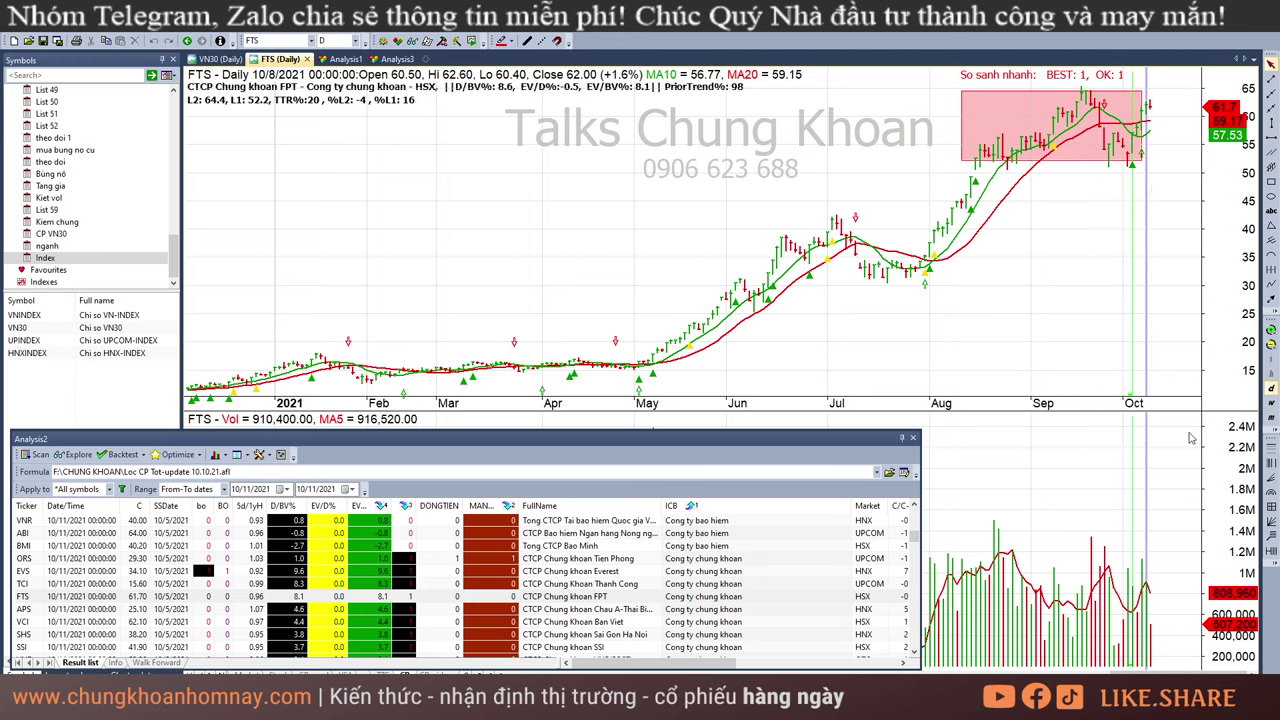
- Check FTS's 10/11/2021 price and volume, and review the chart of the securities stock APS
left_click(1152, 626)
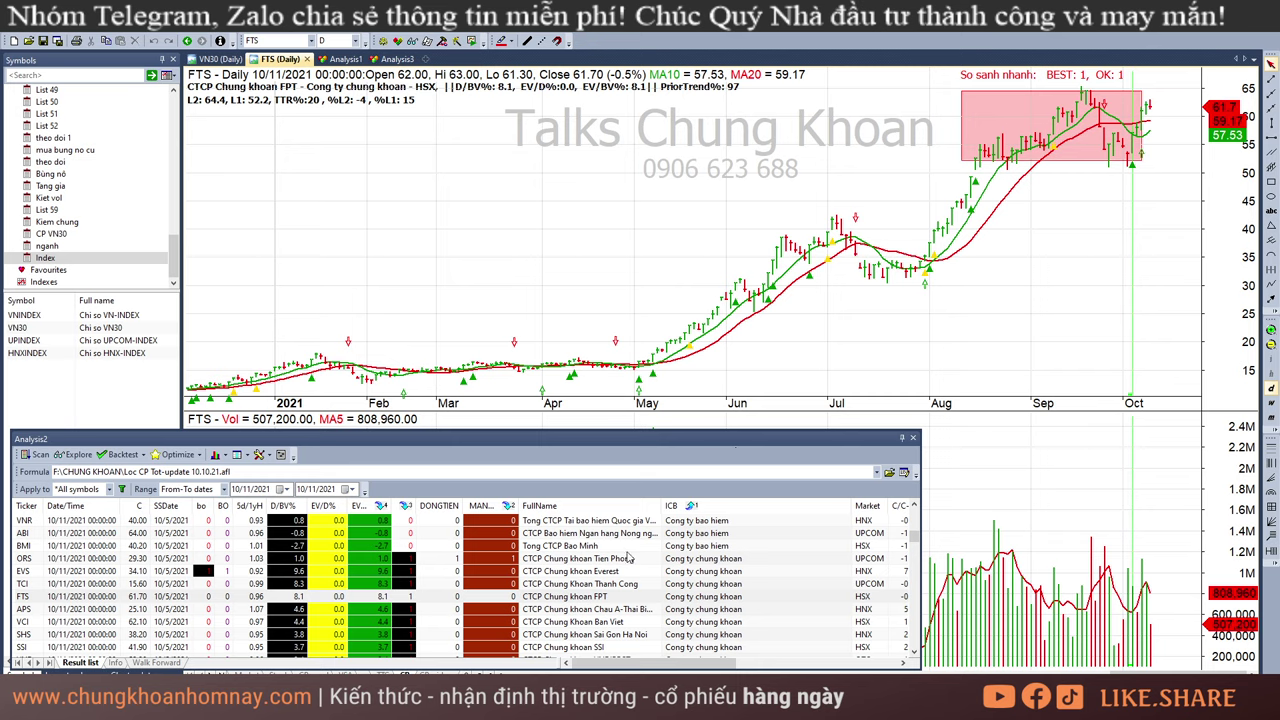
left_click(611, 610)
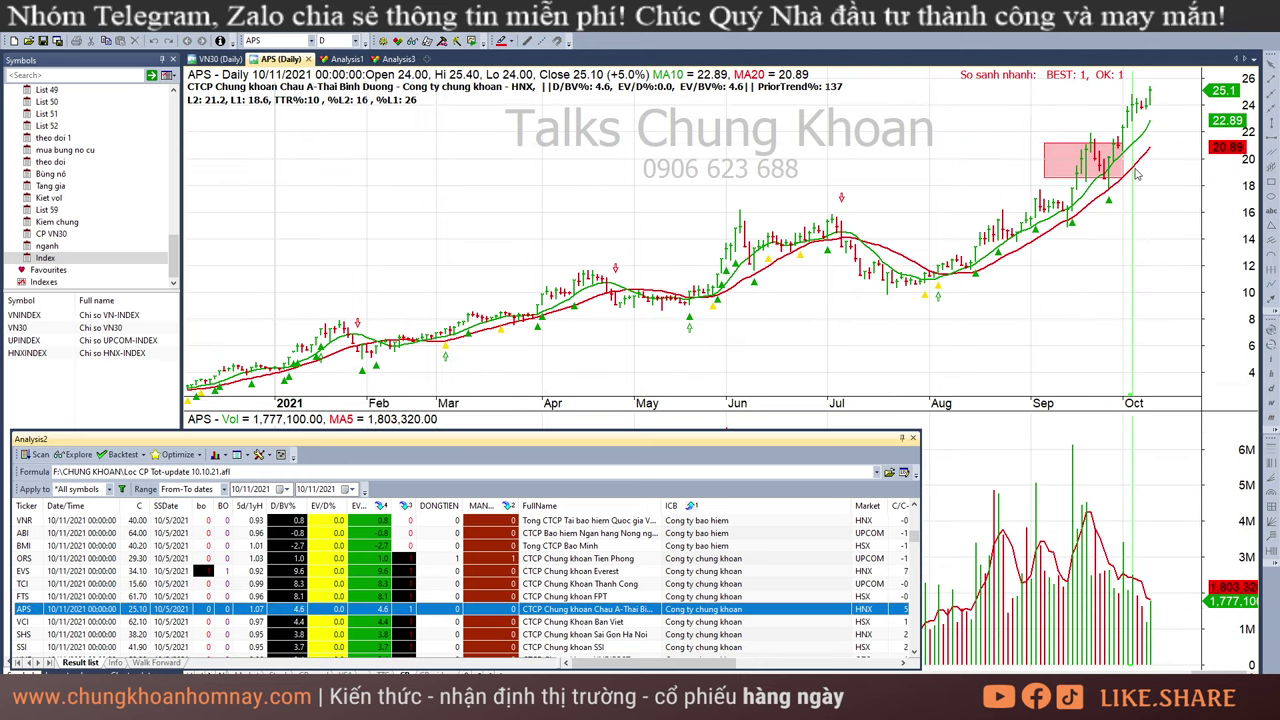
- Examine VCI's chart, comparing price and volume of the 10/4/2021 bar with the latest 10/11/2021 bar
key("Down")
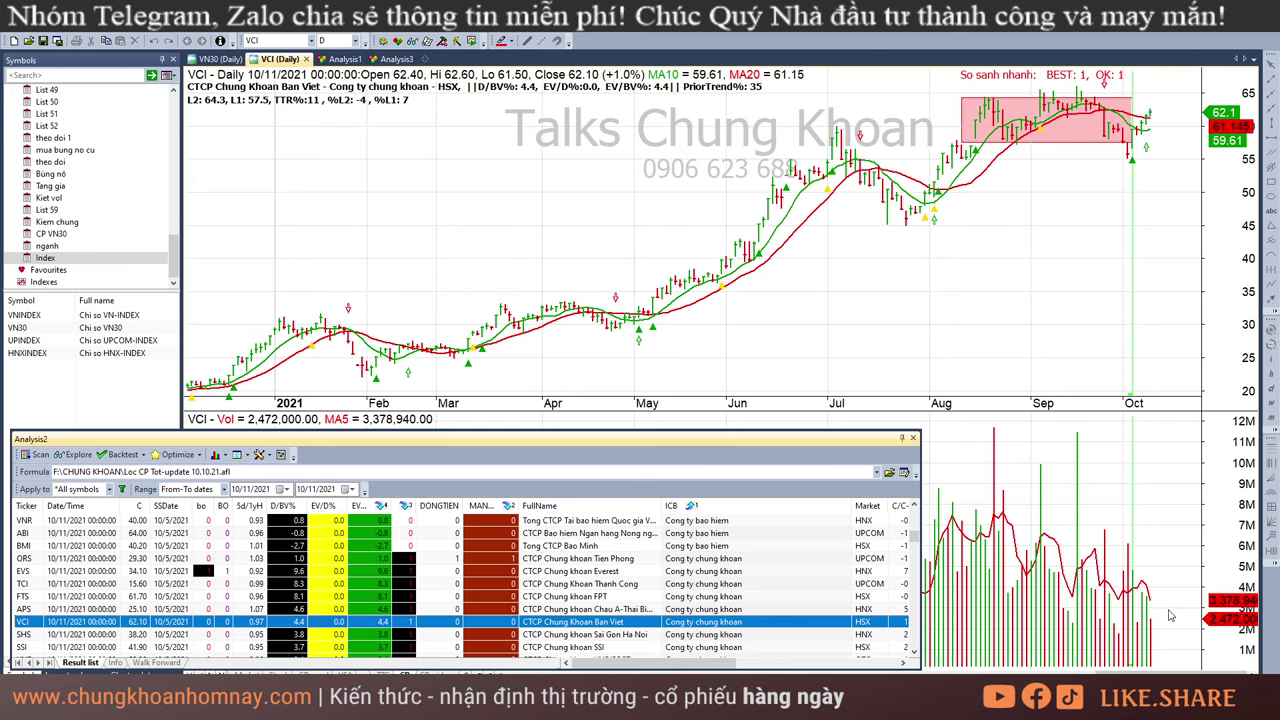
left_click(1130, 176)
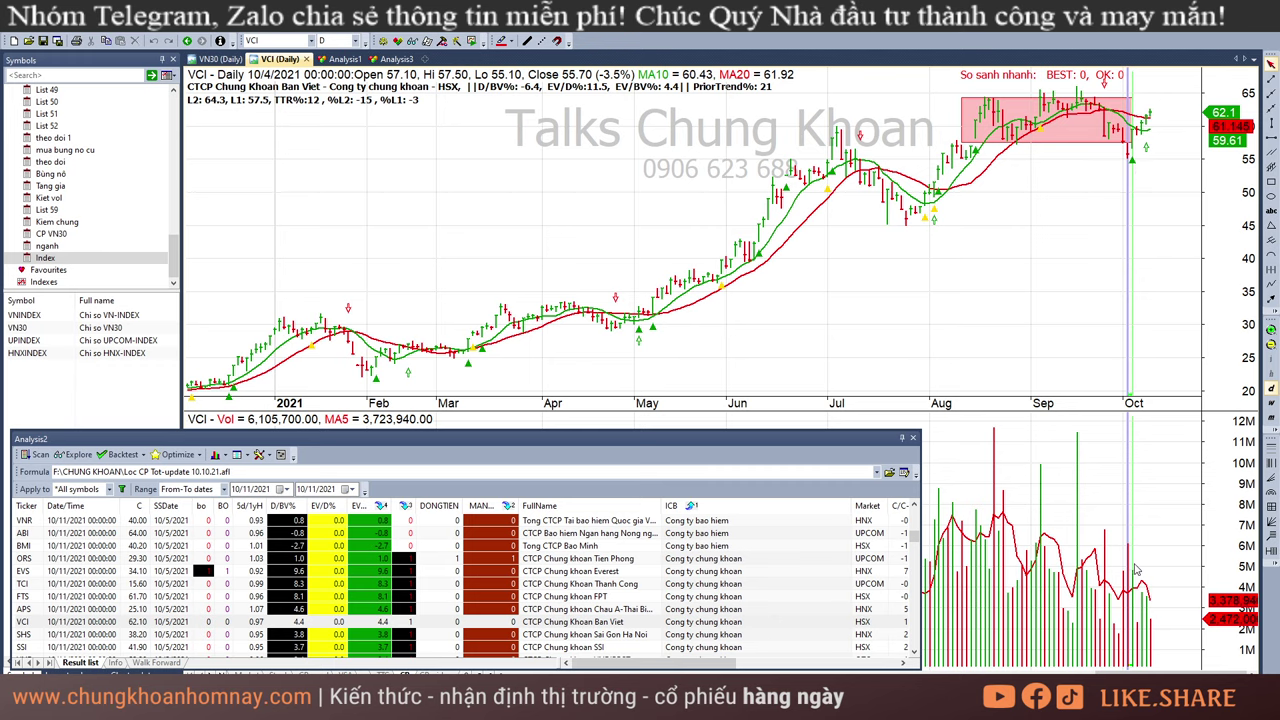
key("Right")
left_click(1153, 597)
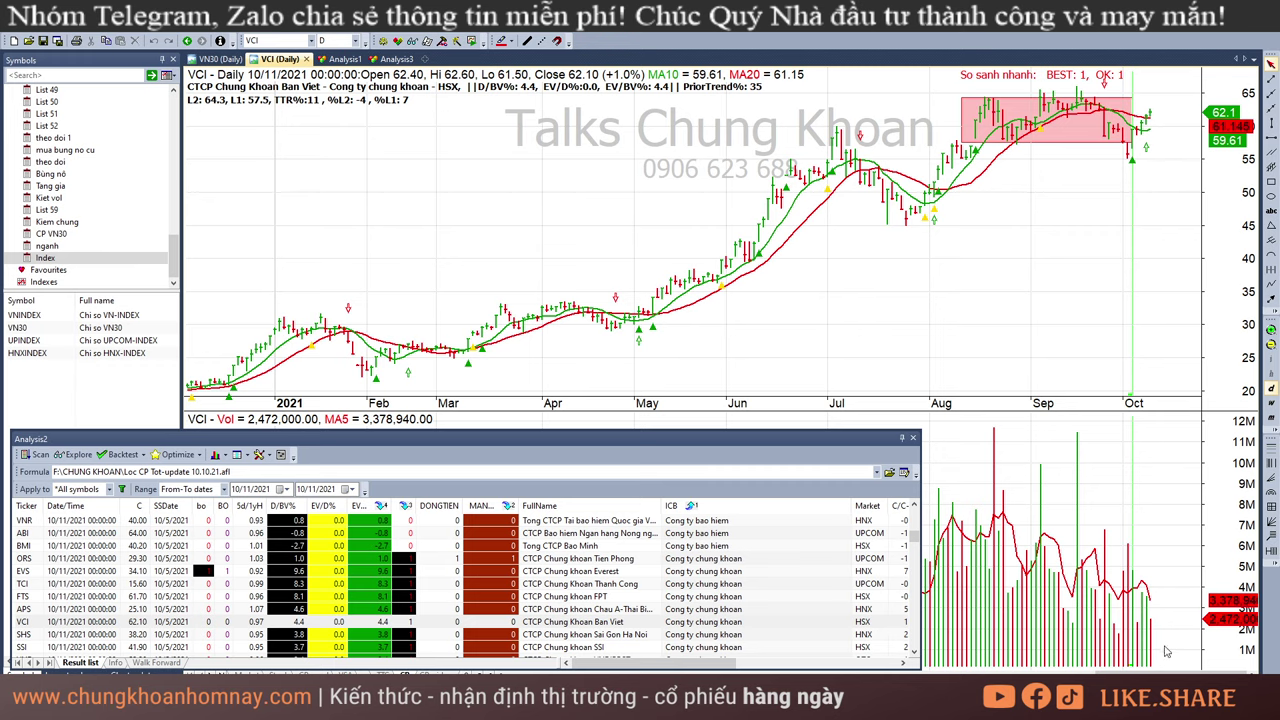
left_click_drag(1145, 157, 1155, 162)
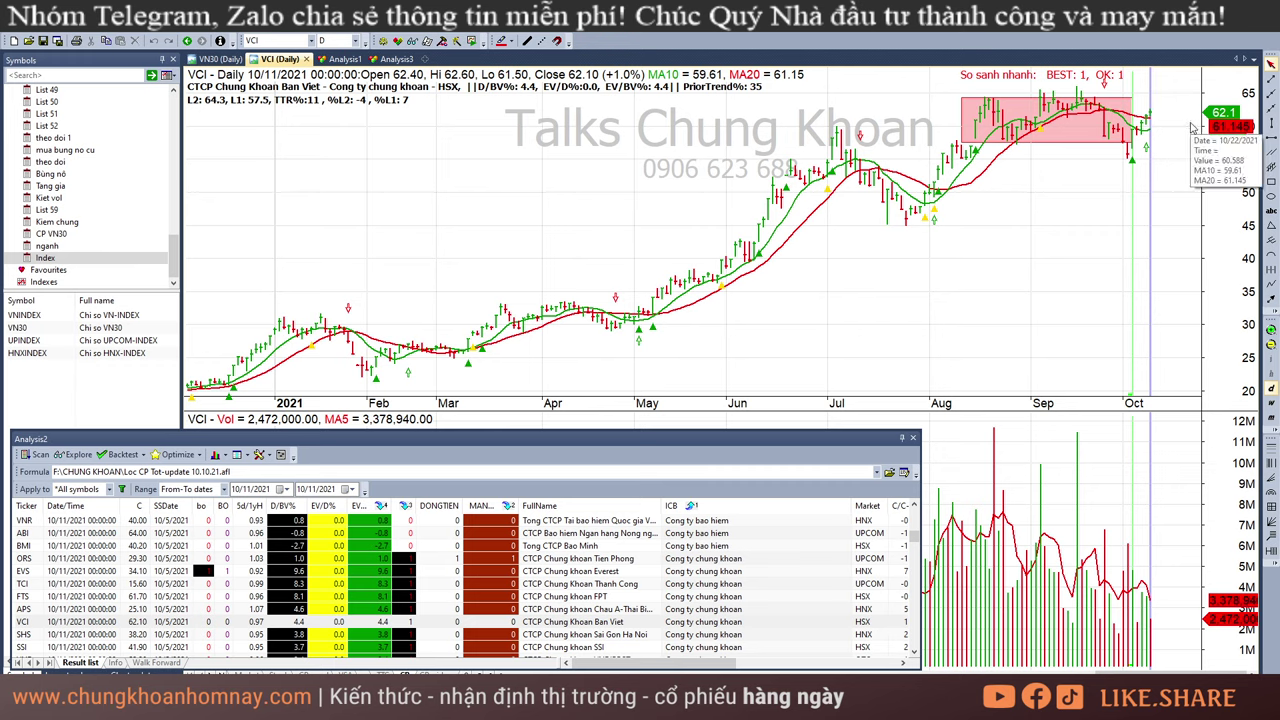
- Extend VCI's base rectangle to the 10/8/2021 bar and lower its bottom edge to about 56.9
left_click(1124, 109)
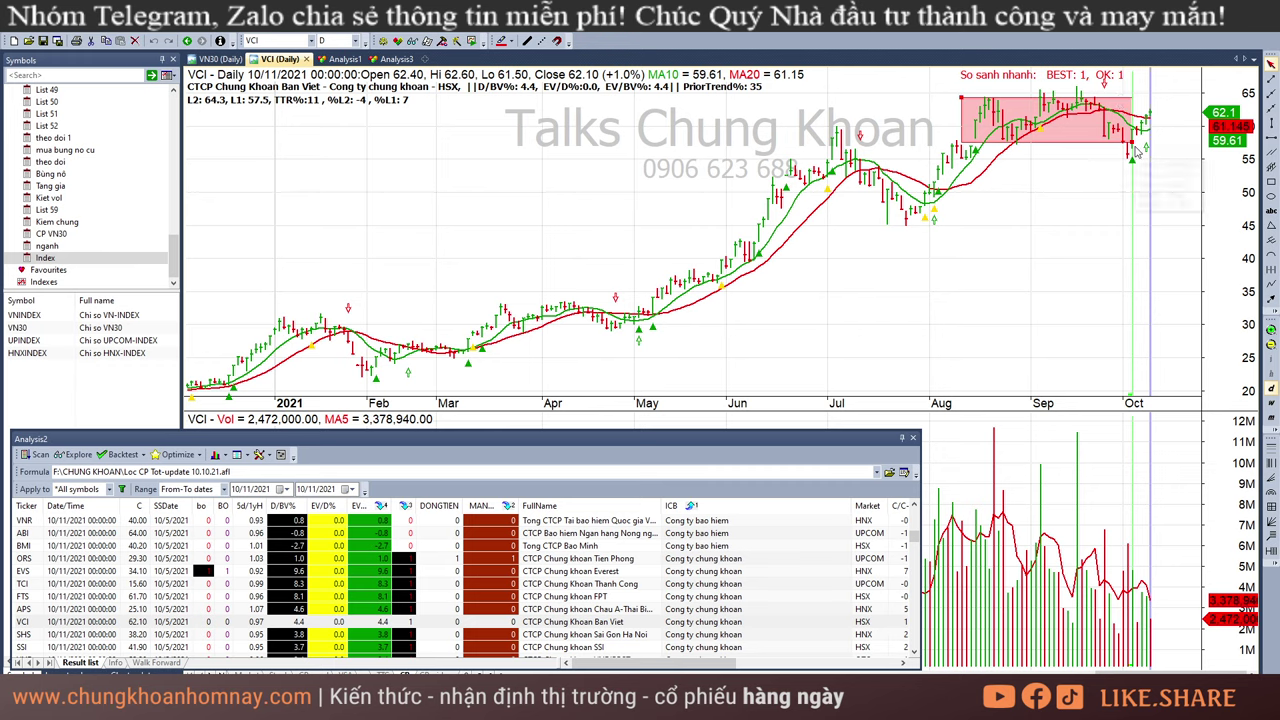
mouse_move(1137, 148)
left_click_drag(1131, 143, 1146, 148)
left_click(1137, 213)
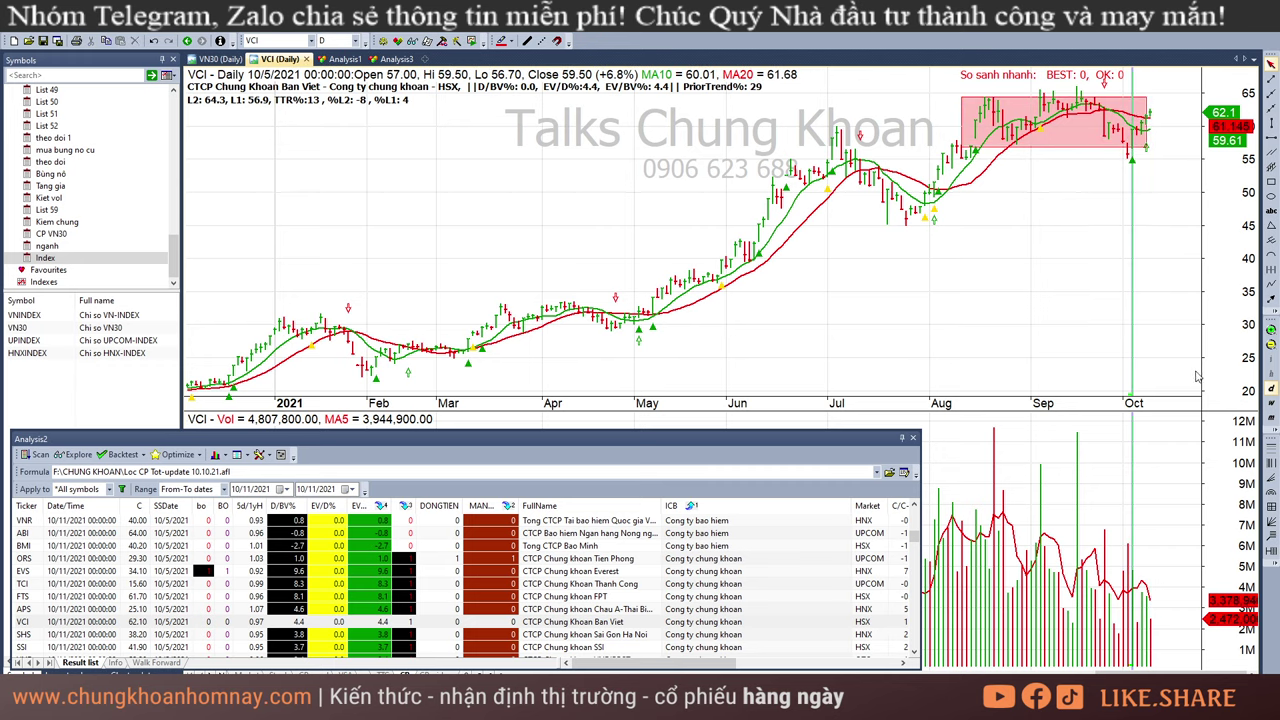
- Compare VCI's 9/20/2021 bar with its 10/4, 10/5, 10/6 and 10/7/2021 bars against the adjusted base
left_click(1083, 272)
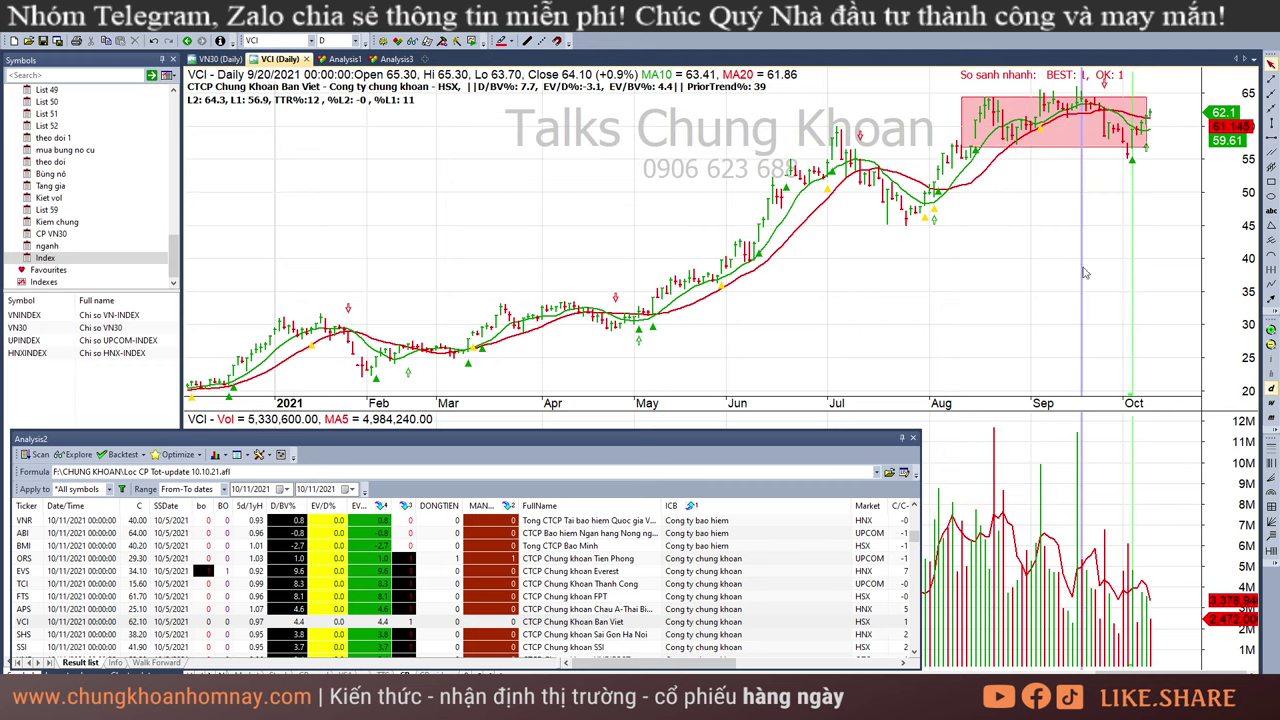
left_click(1130, 185)
left_click(1133, 198)
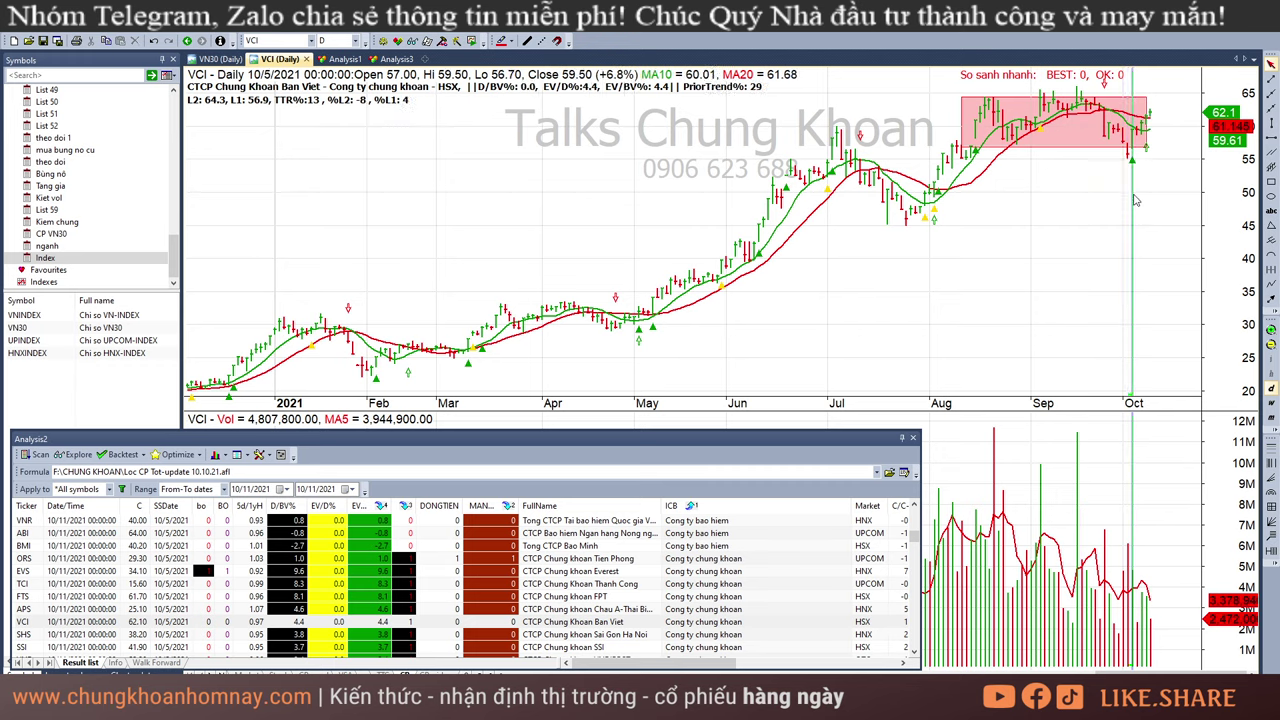
left_click(1093, 251)
left_click(1131, 183)
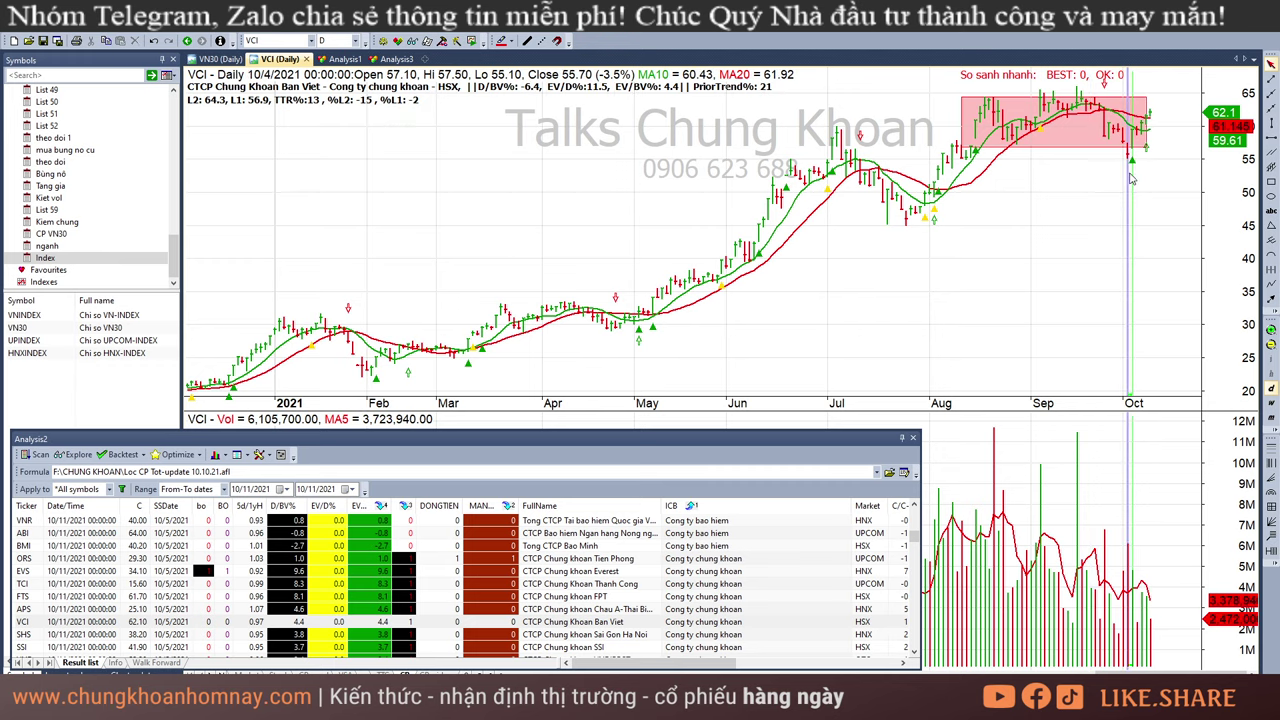
left_click(1136, 179)
left_click(1148, 198)
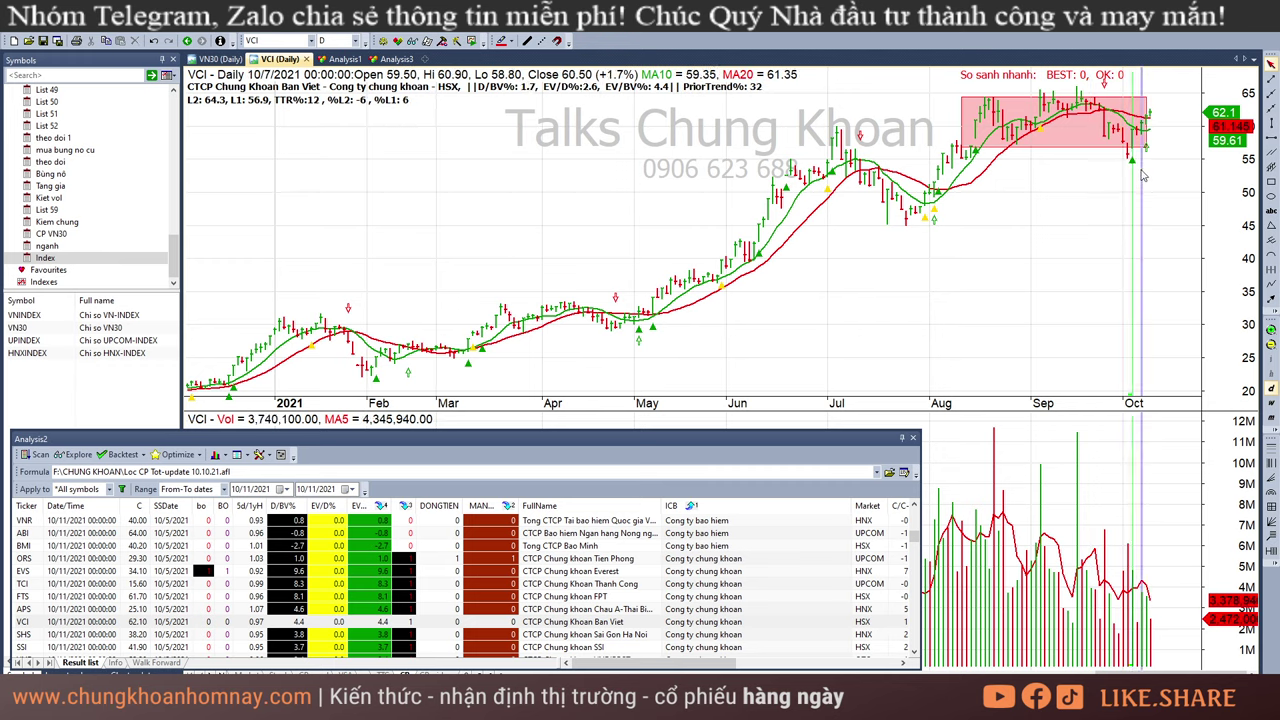
left_click(1137, 172)
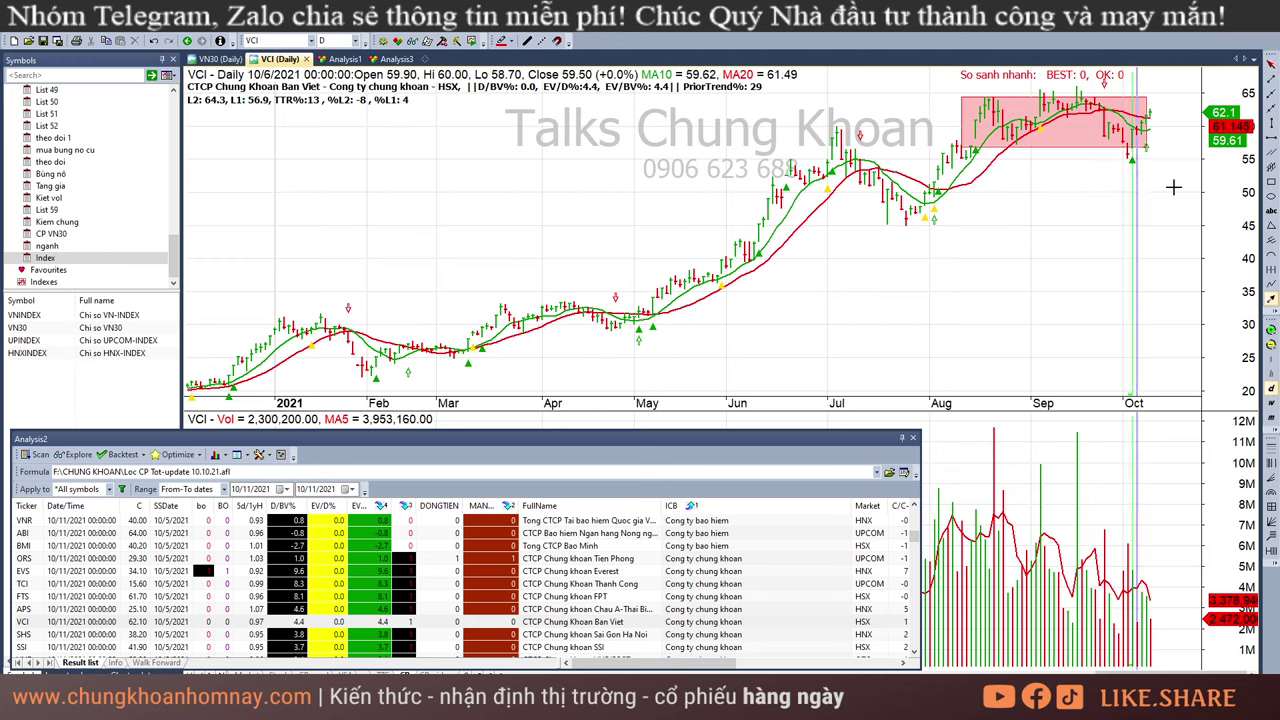
- Point an arrow at VCI's early October bars, check the 10/6/2021 volume, and remove the arrow
left_click_drag(1168, 165, 1138, 132)
left_click(1113, 597)
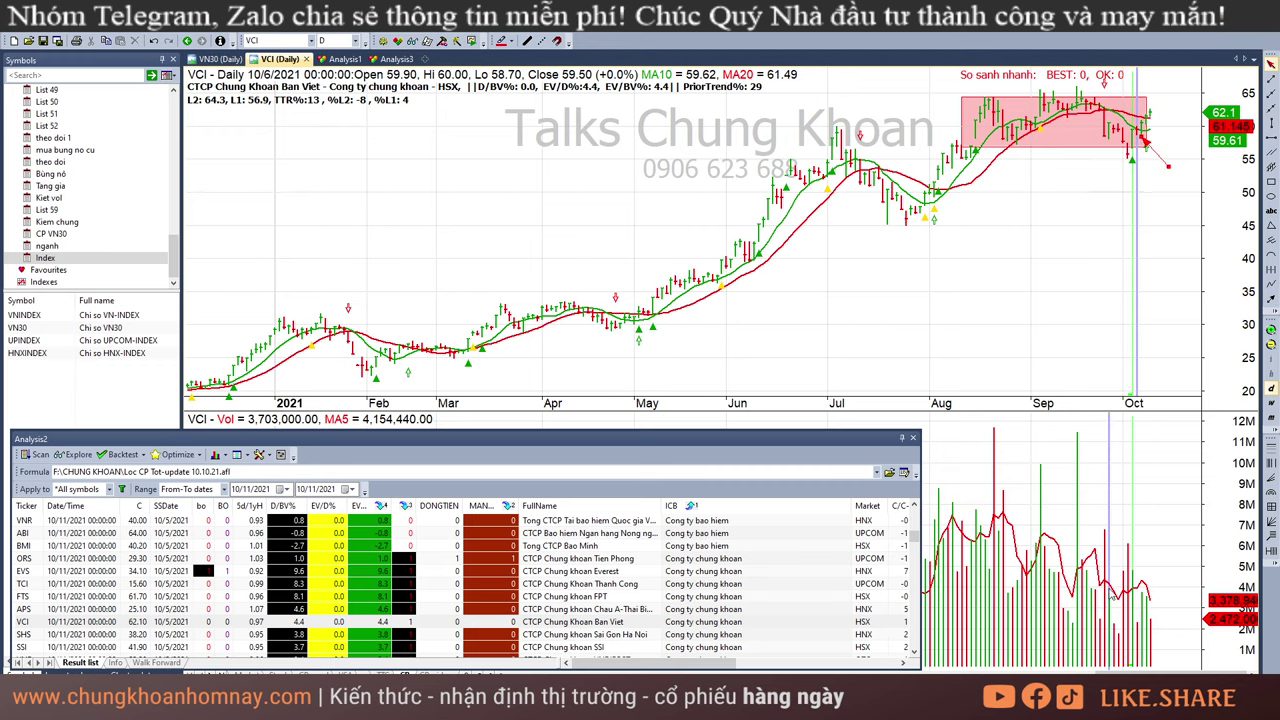
left_click(1138, 638)
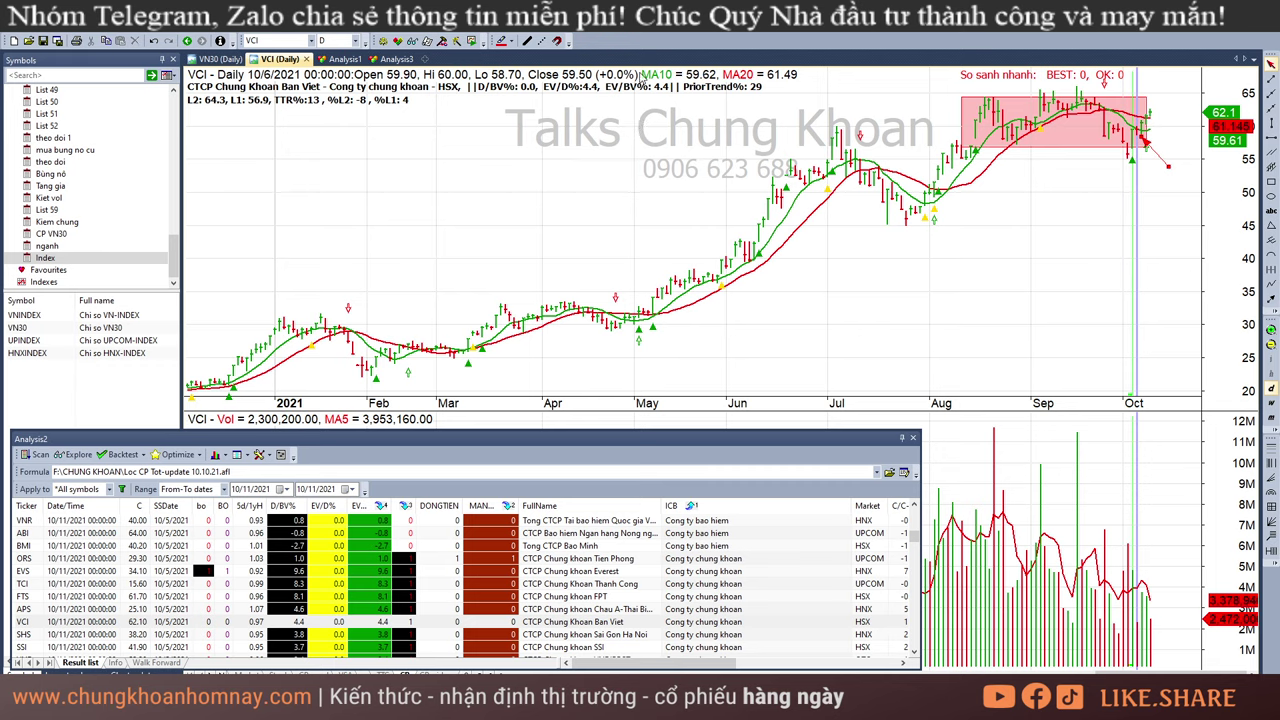
left_click(1133, 632)
left_click(1138, 632)
left_click(1175, 219)
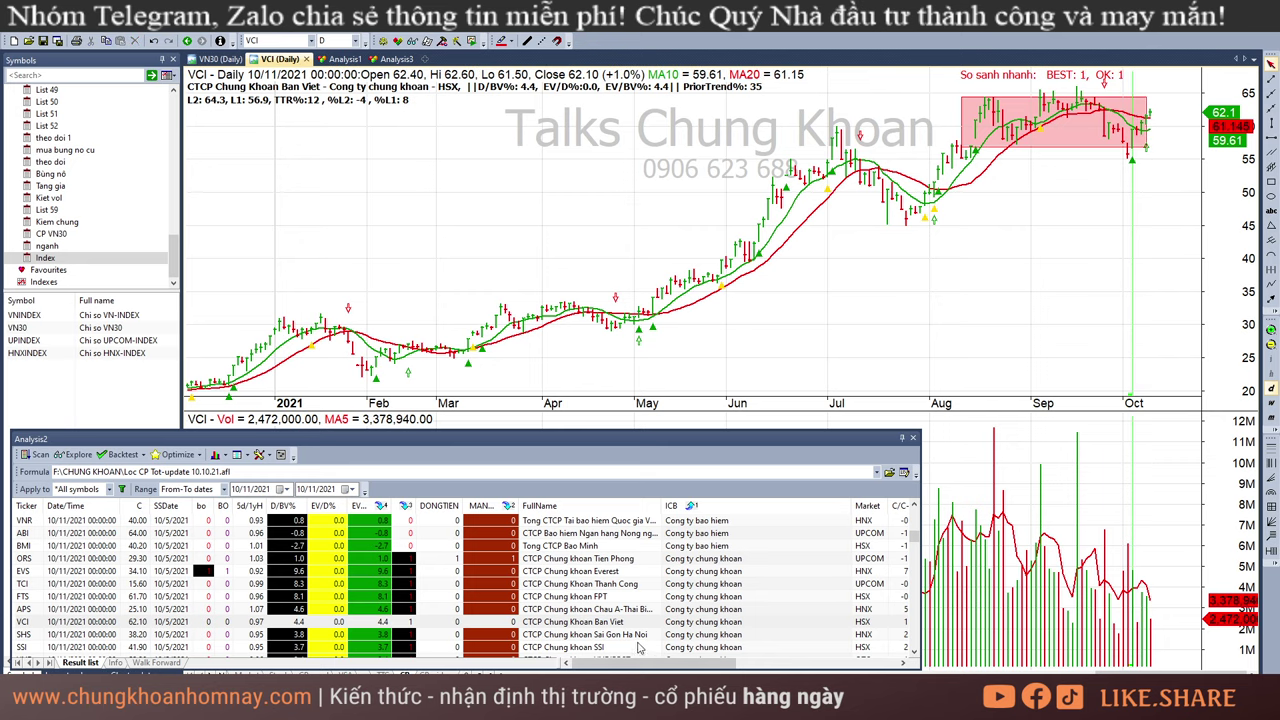
- Review the charts of SHS, SSI and VND, checking VND's 10/5/2021 bar and volume
left_click(760, 634)
key("Down")
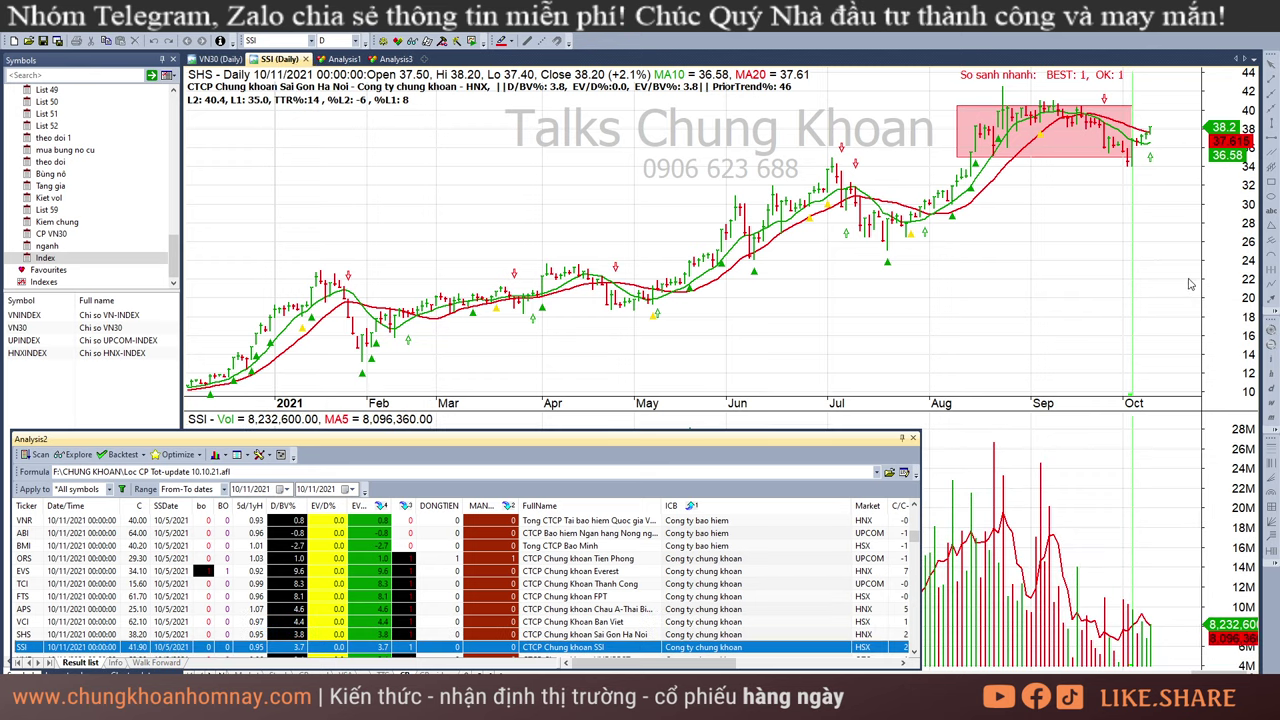
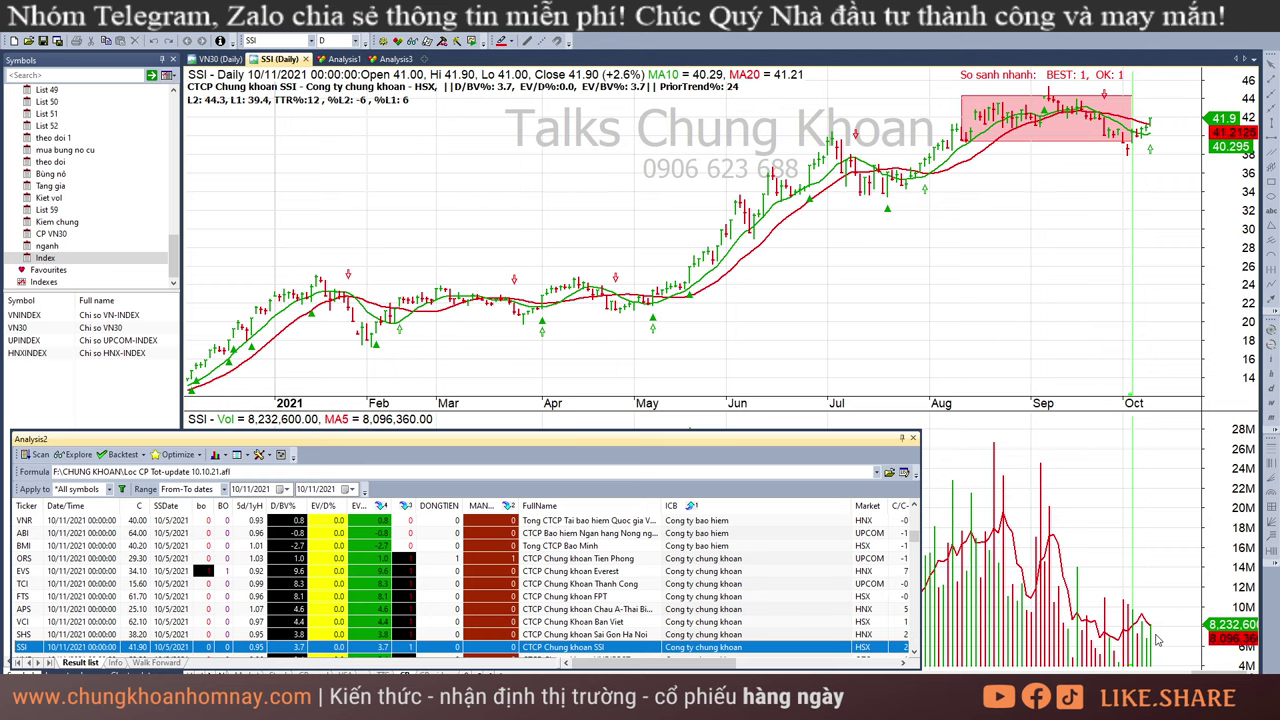
key("Down")
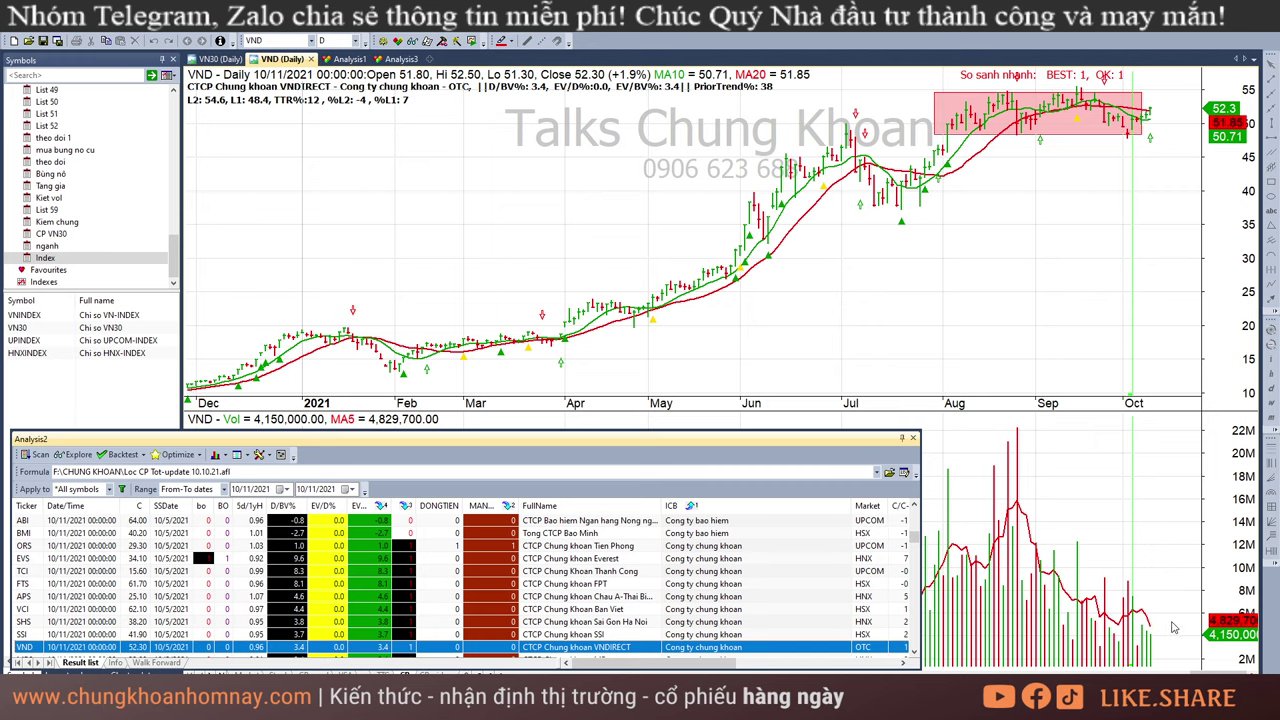
left_click(1137, 164)
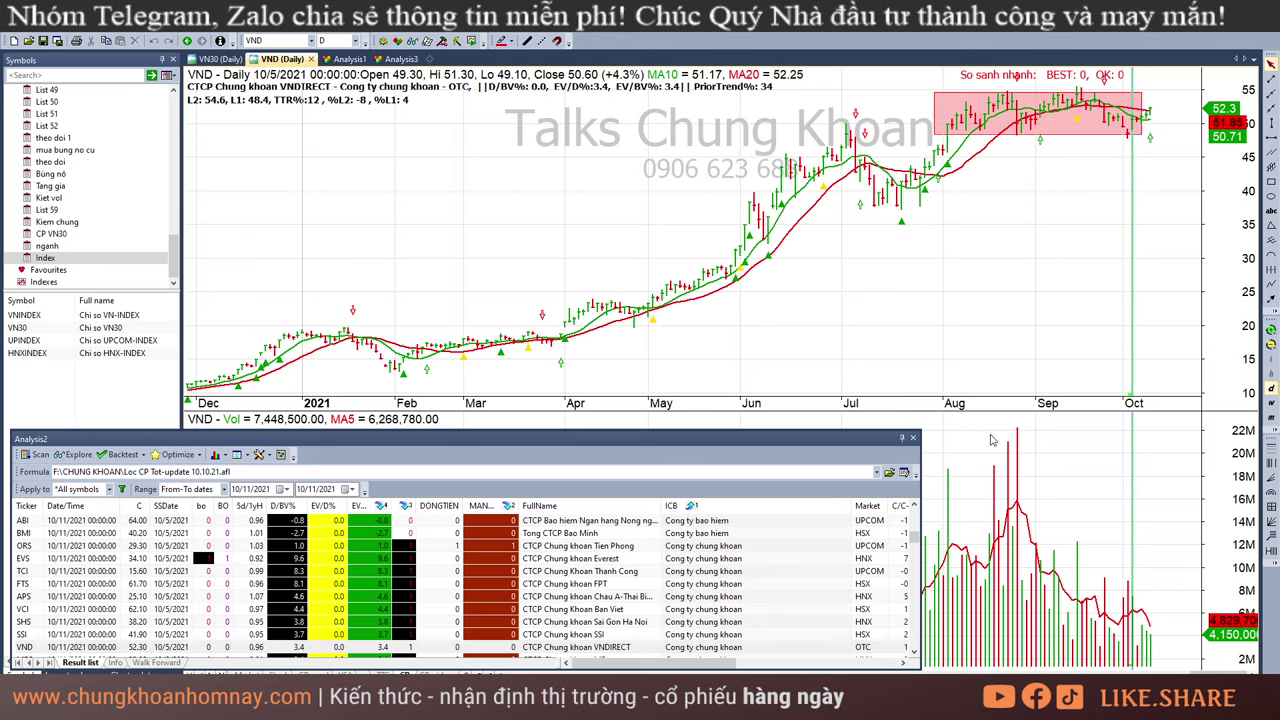
- Open MBS's chart and extend its base rectangle to the 10/11/2021 bar, spanning about 31.5 to 36.9
scroll(740, 597, "down", 2)
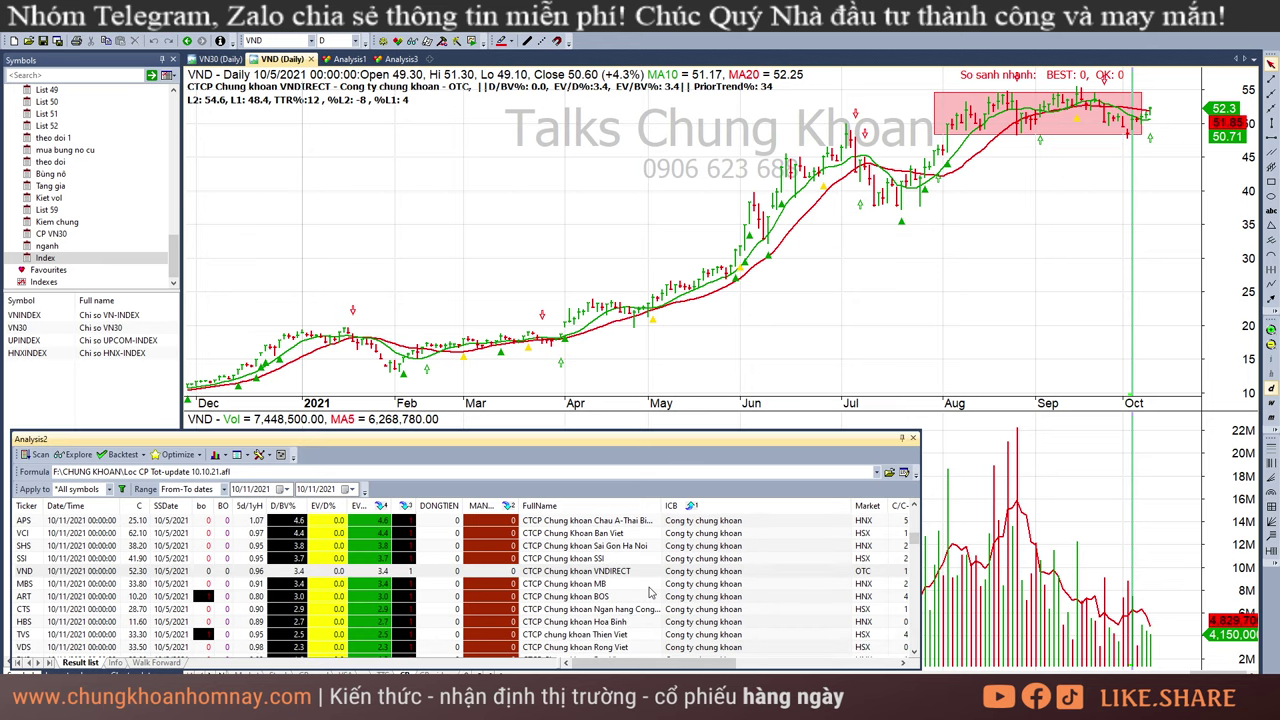
left_click(652, 585)
mouse_move(1085, 290)
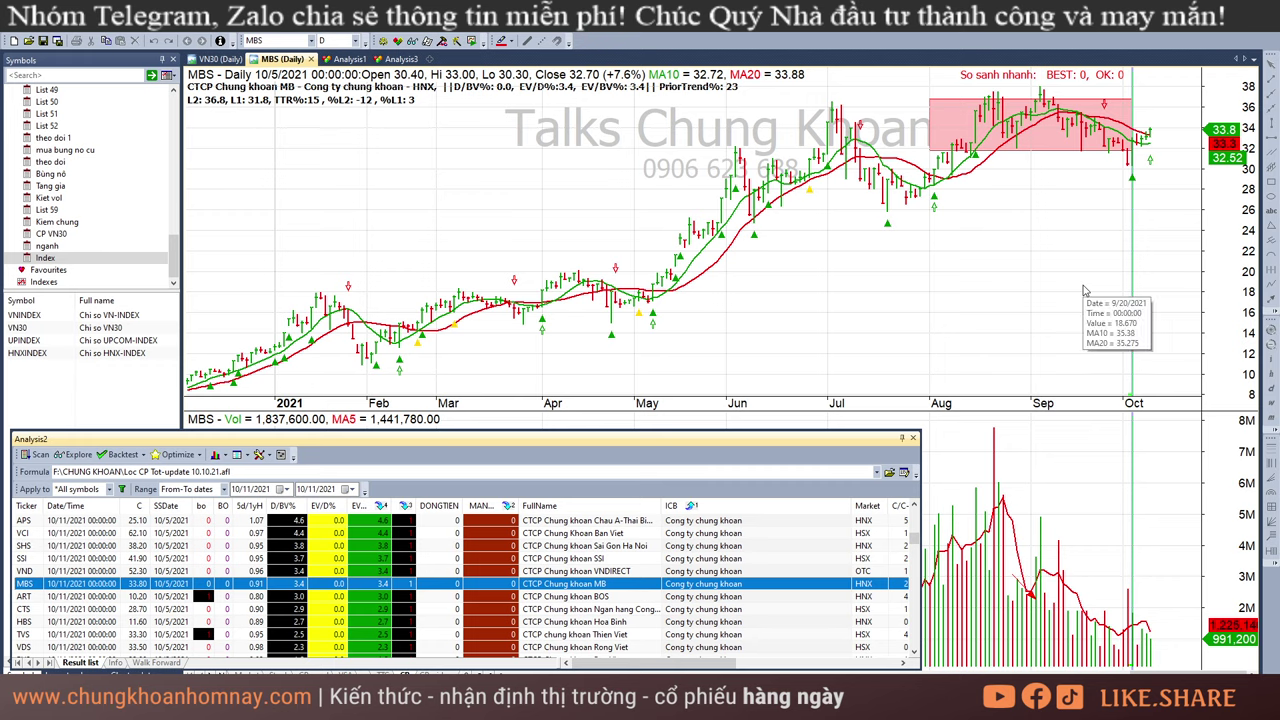
left_click(1130, 172)
key("Right")
key("Right")
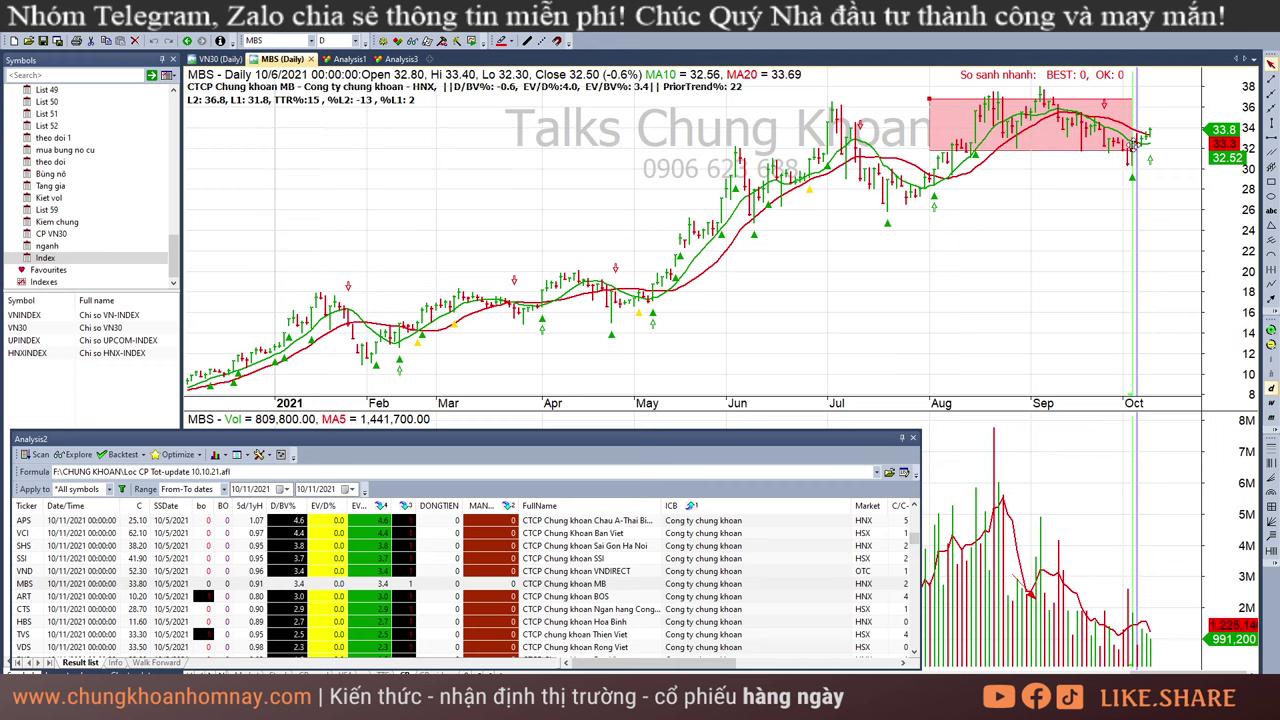
left_click(1135, 145)
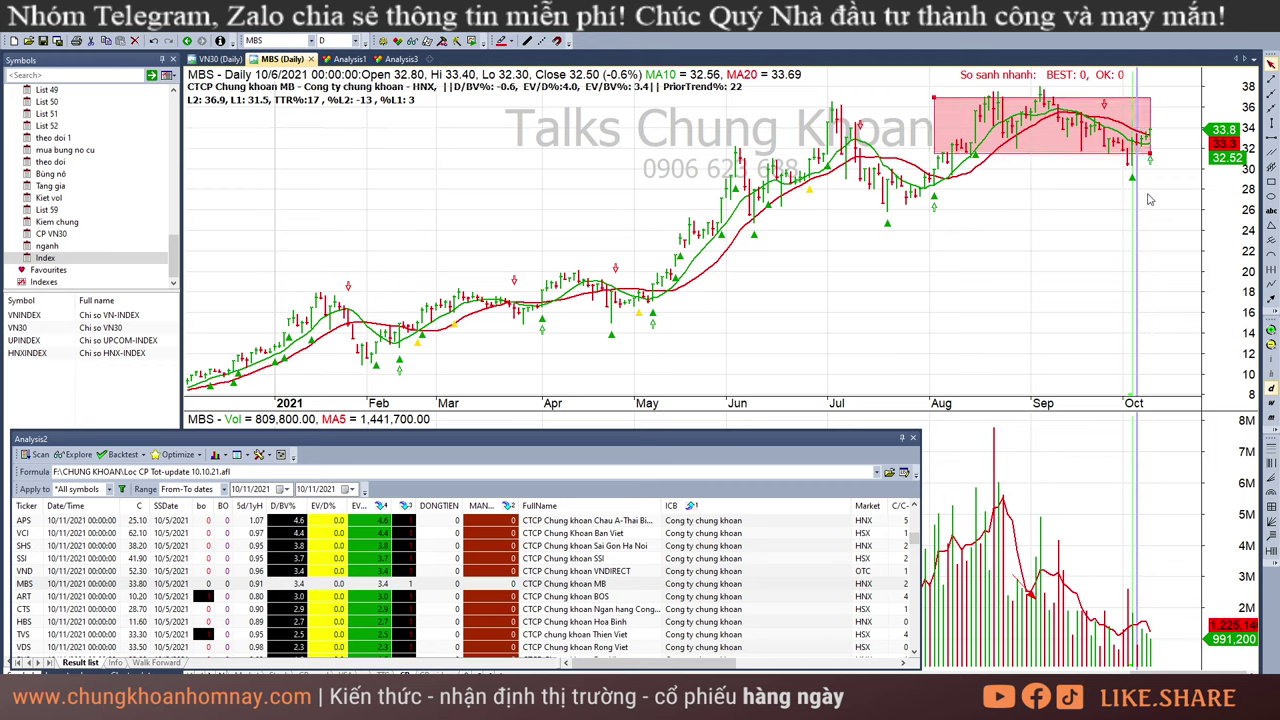
- Examine MBS's price and volume bar by bar from 10/4/2021 through 10/6/2021 to 10/11/2021
left_click(1134, 200)
key("Right")
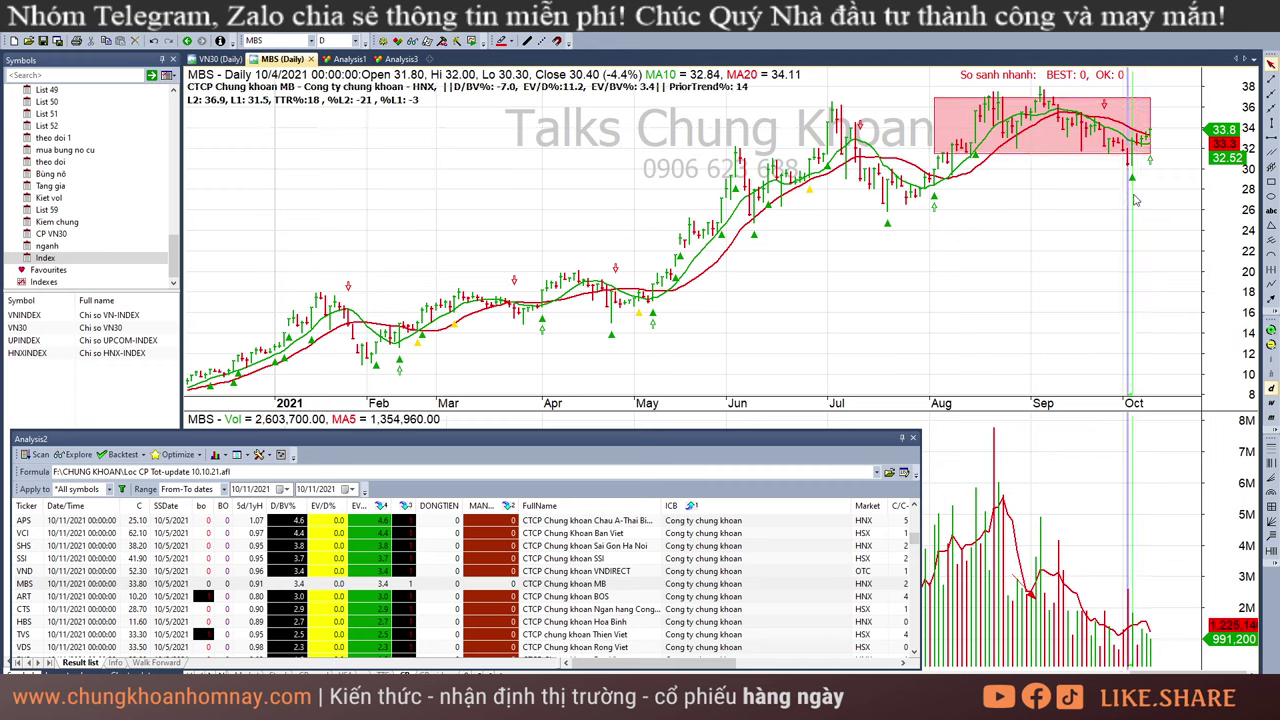
left_click(1142, 173)
key("Right")
key("Right")
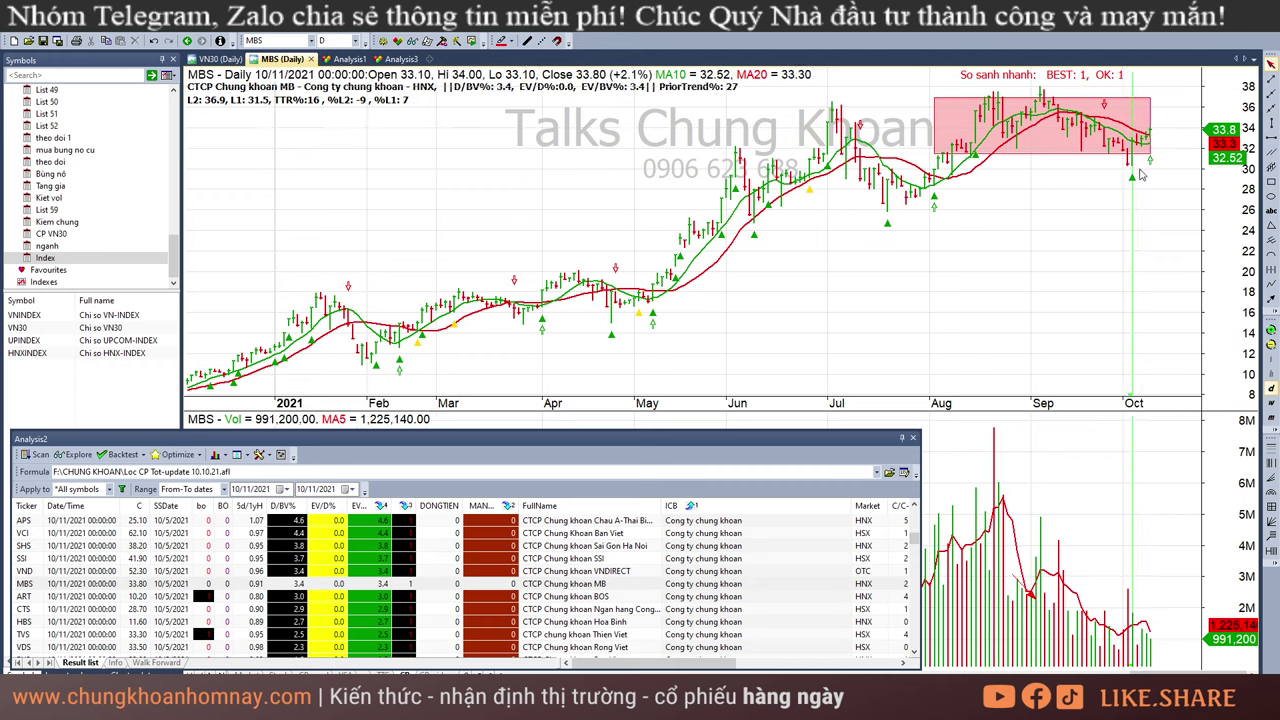
left_click(1144, 180)
left_click(1140, 205)
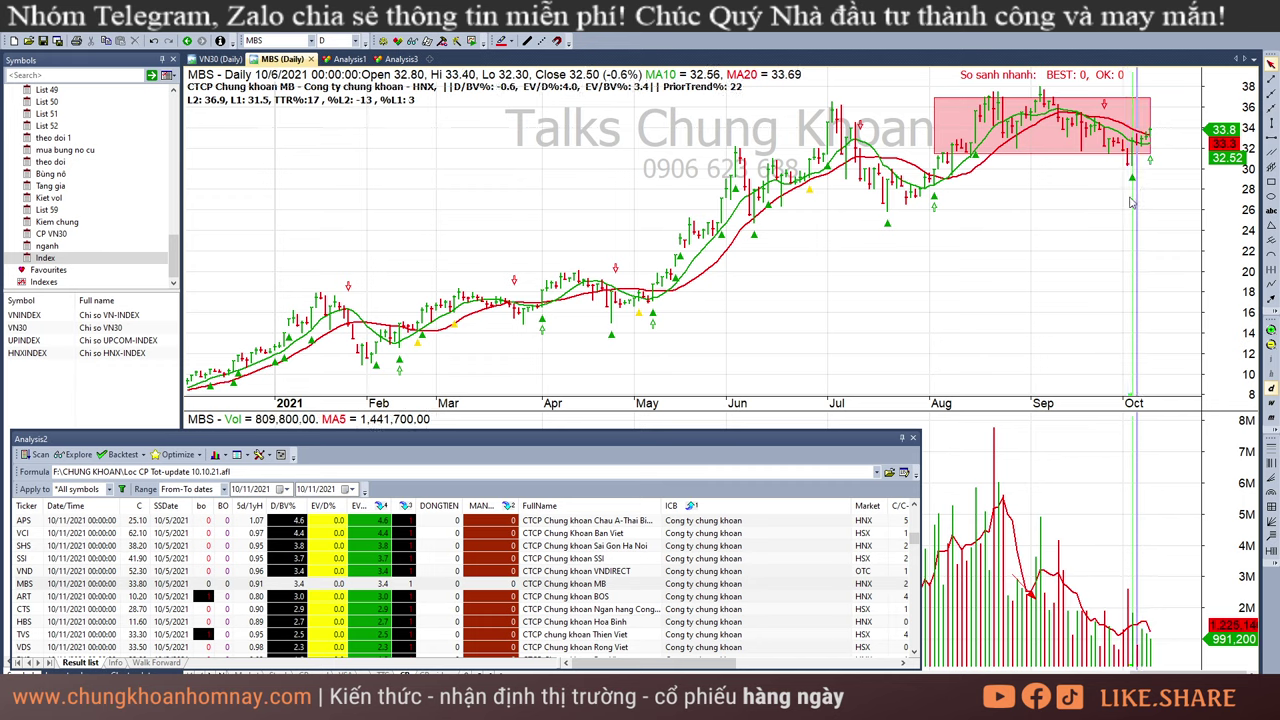
key("Left")
key("Left")
left_click(1139, 180)
left_click(1148, 164)
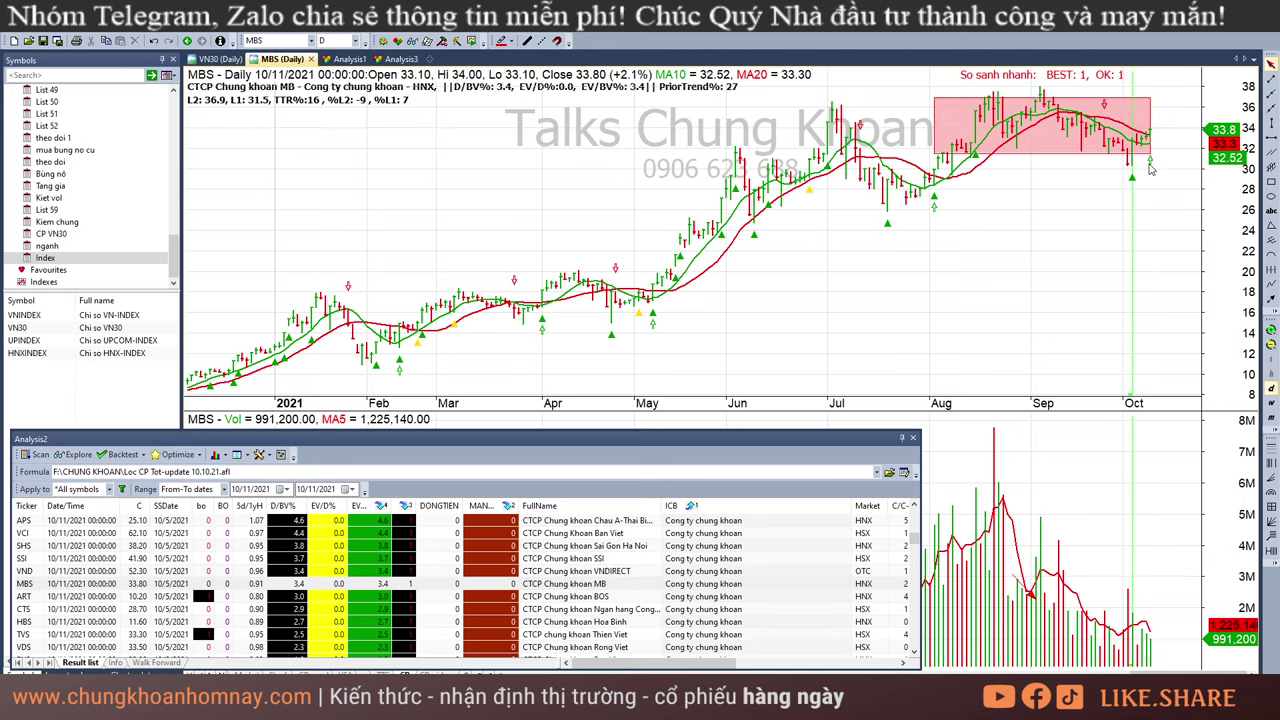
left_click(1156, 162)
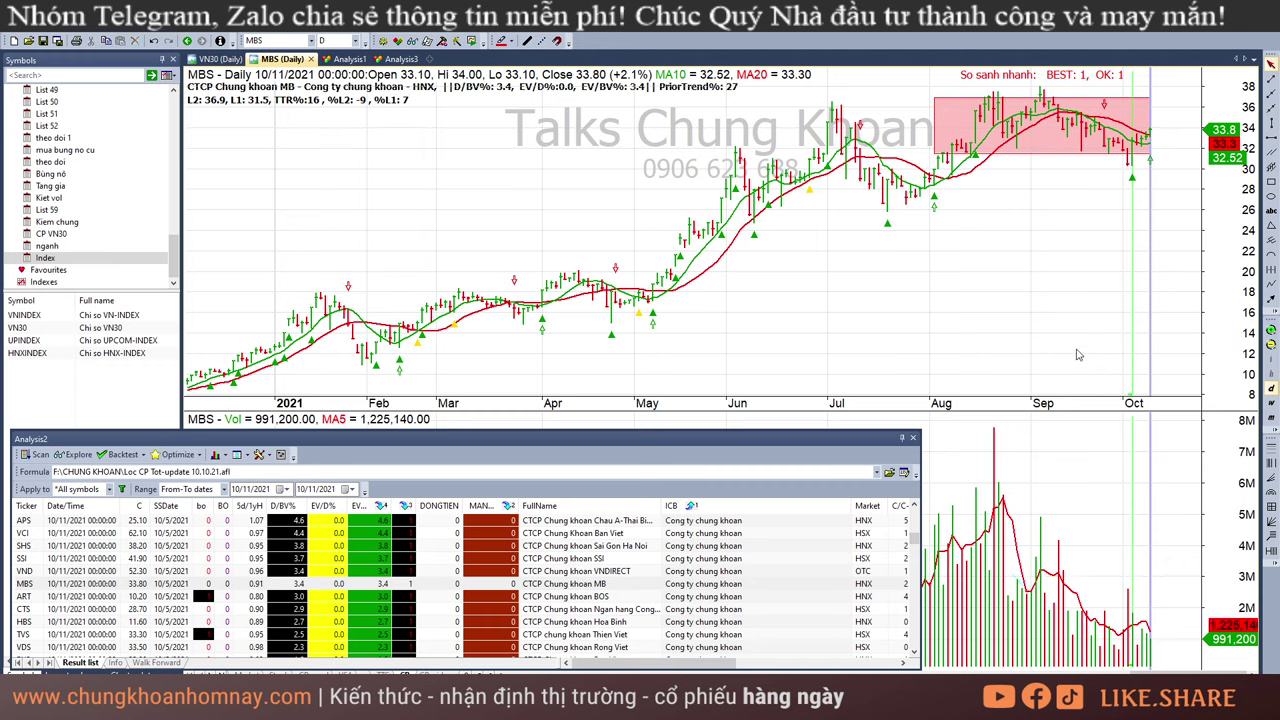
mouse_move(1077, 356)
left_click(1179, 171)
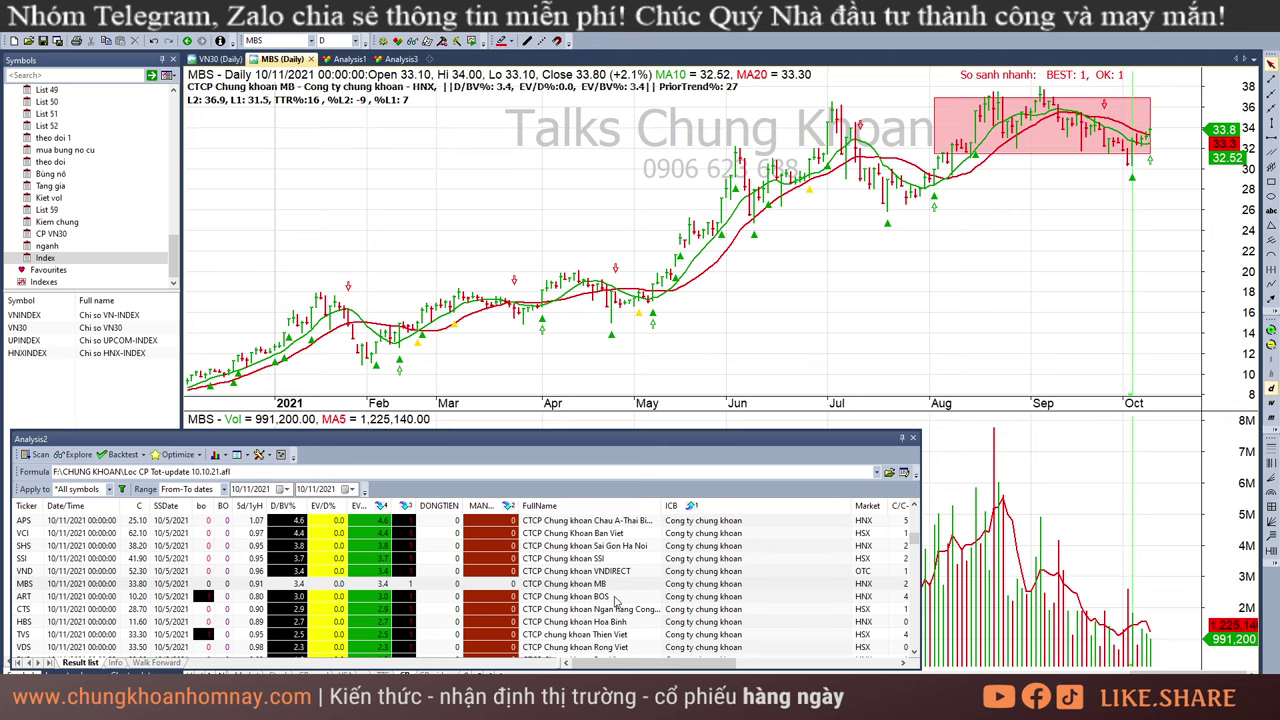
- Move on to TVS's chart and compare its 10/4, 10/8 and 10/11/2021 bars and volume
key("Down")
key("Down")
key("Down")
key("Down")
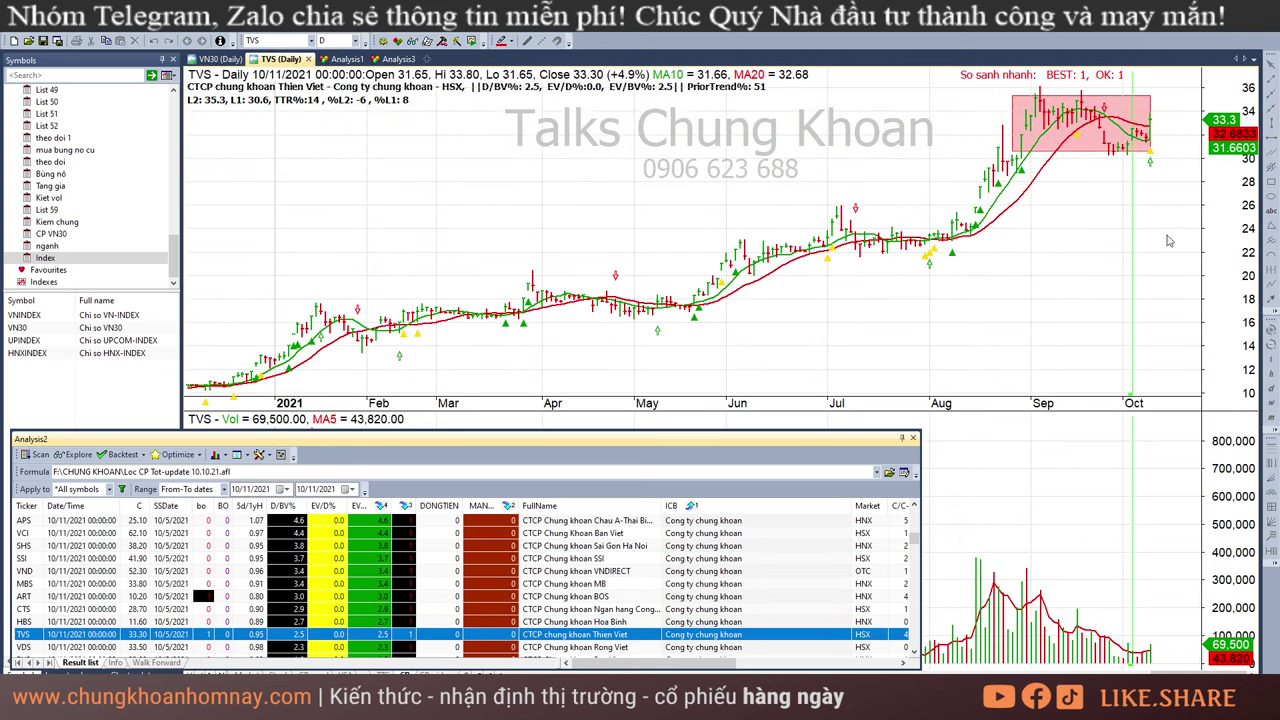
left_click_drag(1119, 182, 1131, 182)
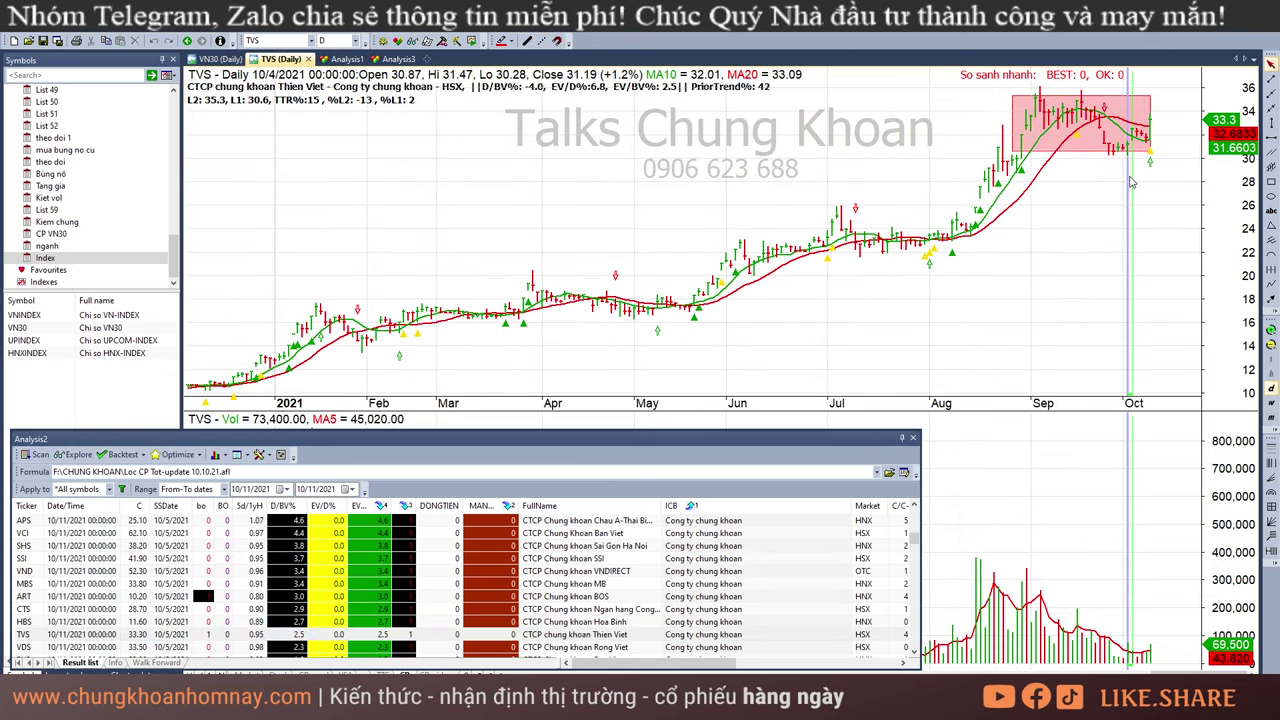
left_click(1148, 178)
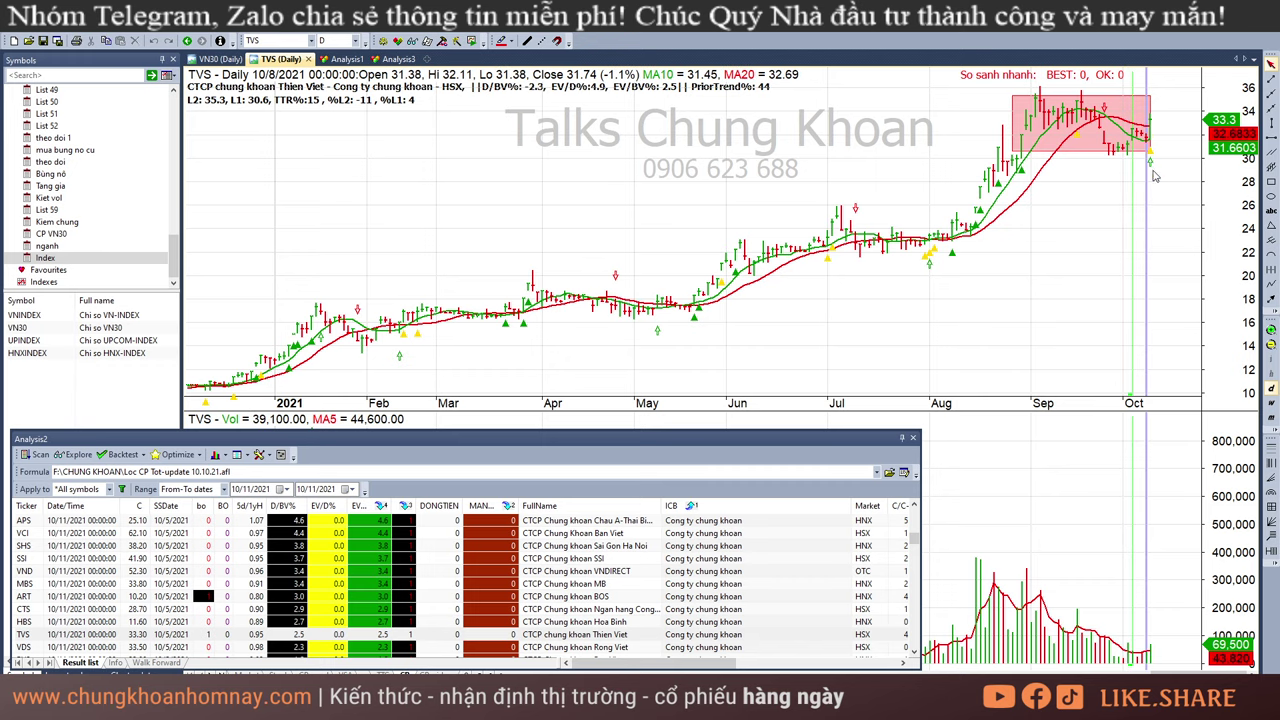
left_click(1152, 176)
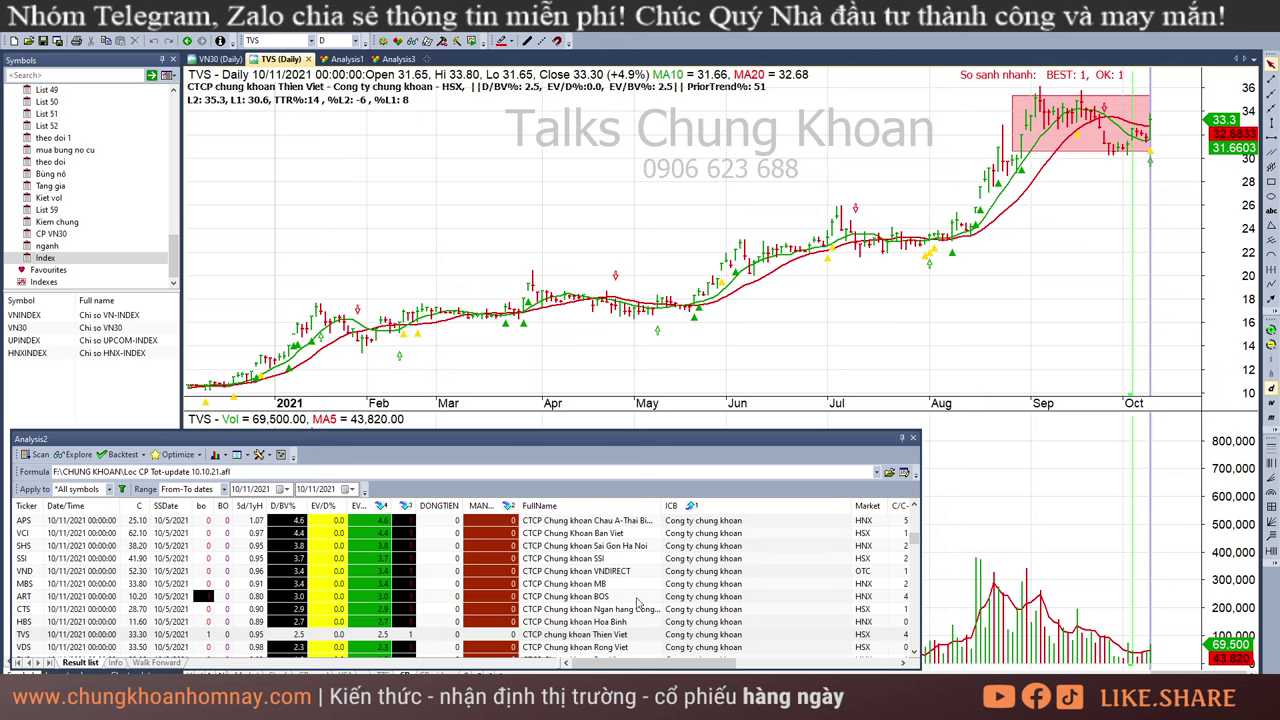
- Review VDS's chart up to the 10/11/2021 bar and move on to AGR's chart
scroll(621, 597, "down", 2)
left_click(617, 574)
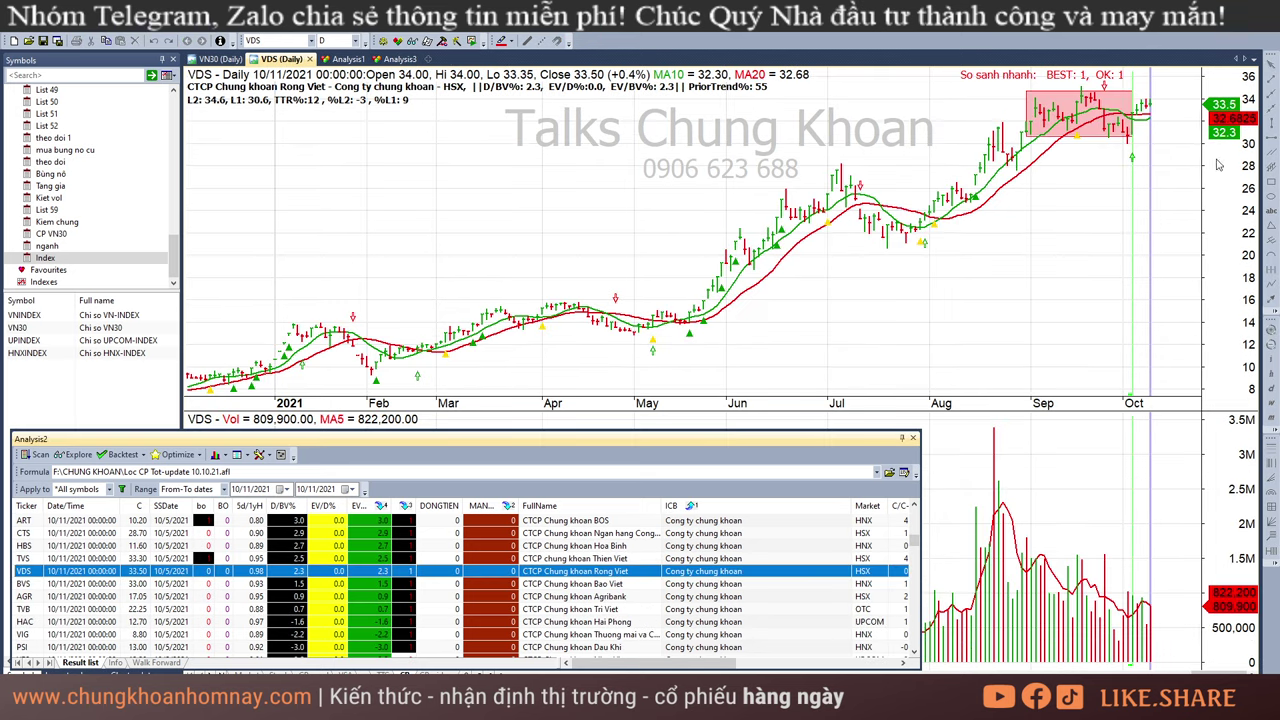
left_click(1125, 200)
left_click_drag(1131, 204, 1167, 178)
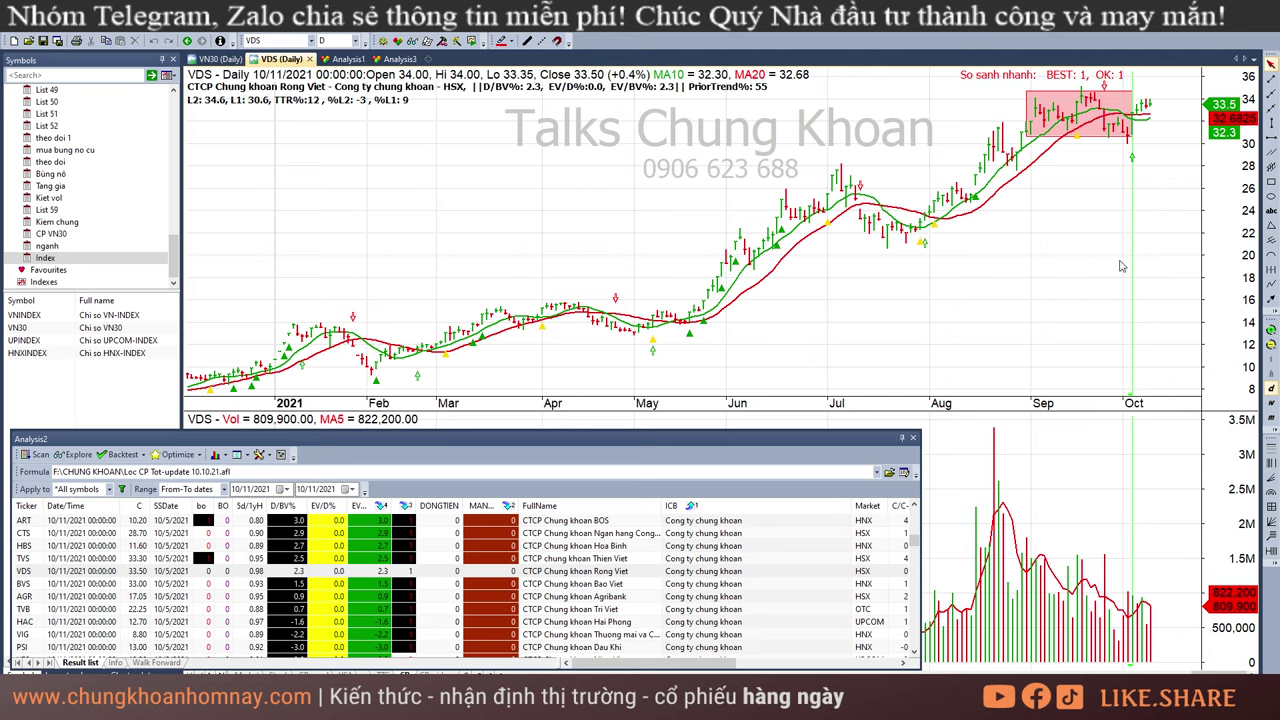
left_click(630, 597)
- Recheck the marked sectors in the Excel list, locate the banking group in AmiBroker's results, and open SHB's chart
scroll(631, 602, "down", 5)
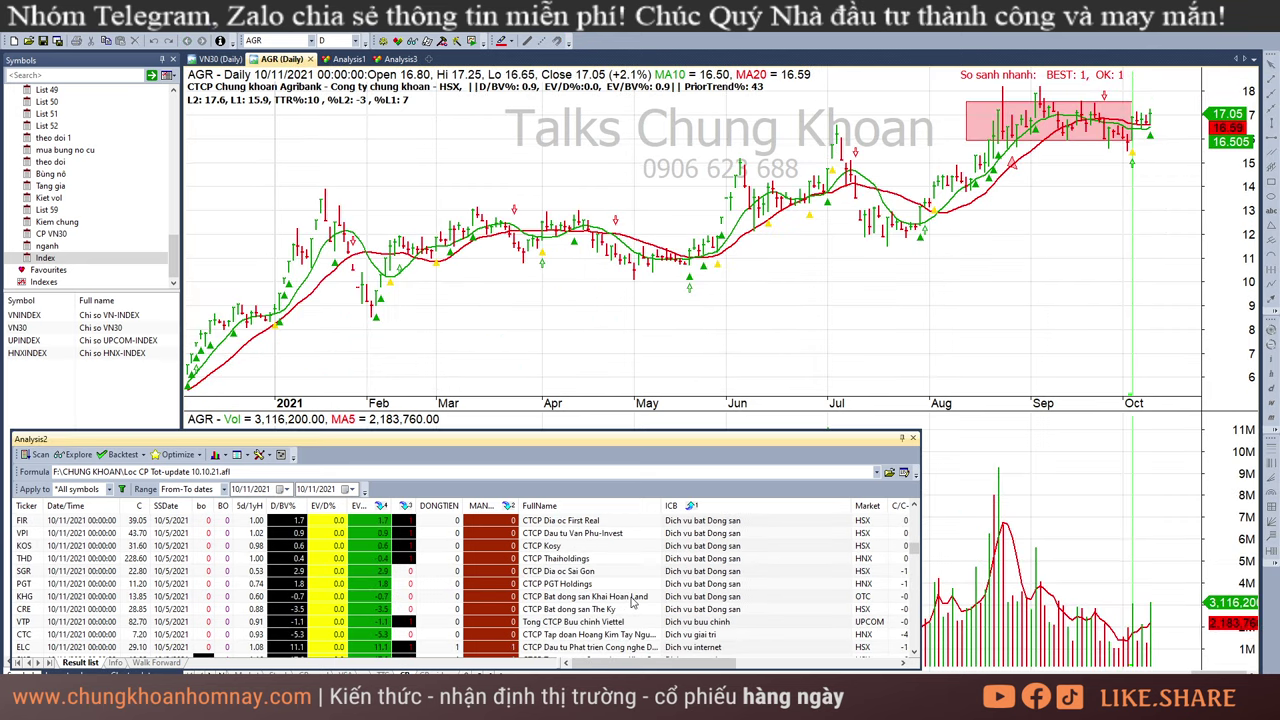
scroll(631, 602, "down", 5)
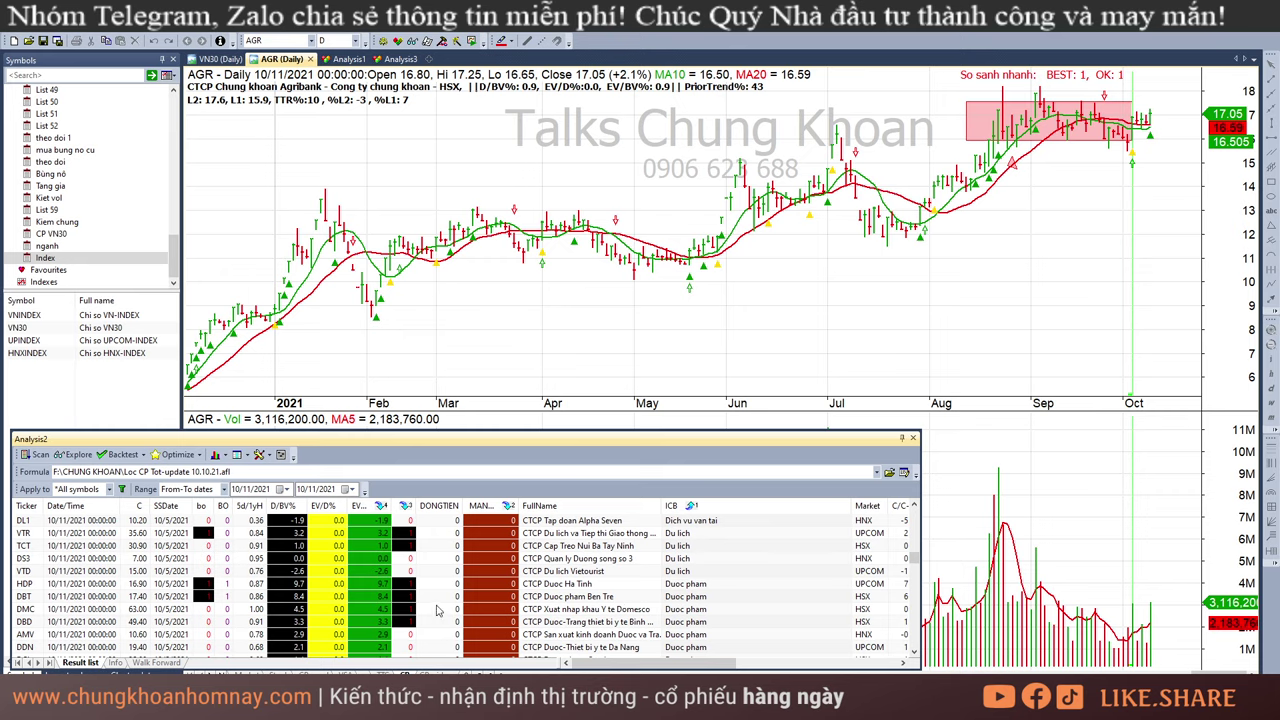
key("alt+Tab")
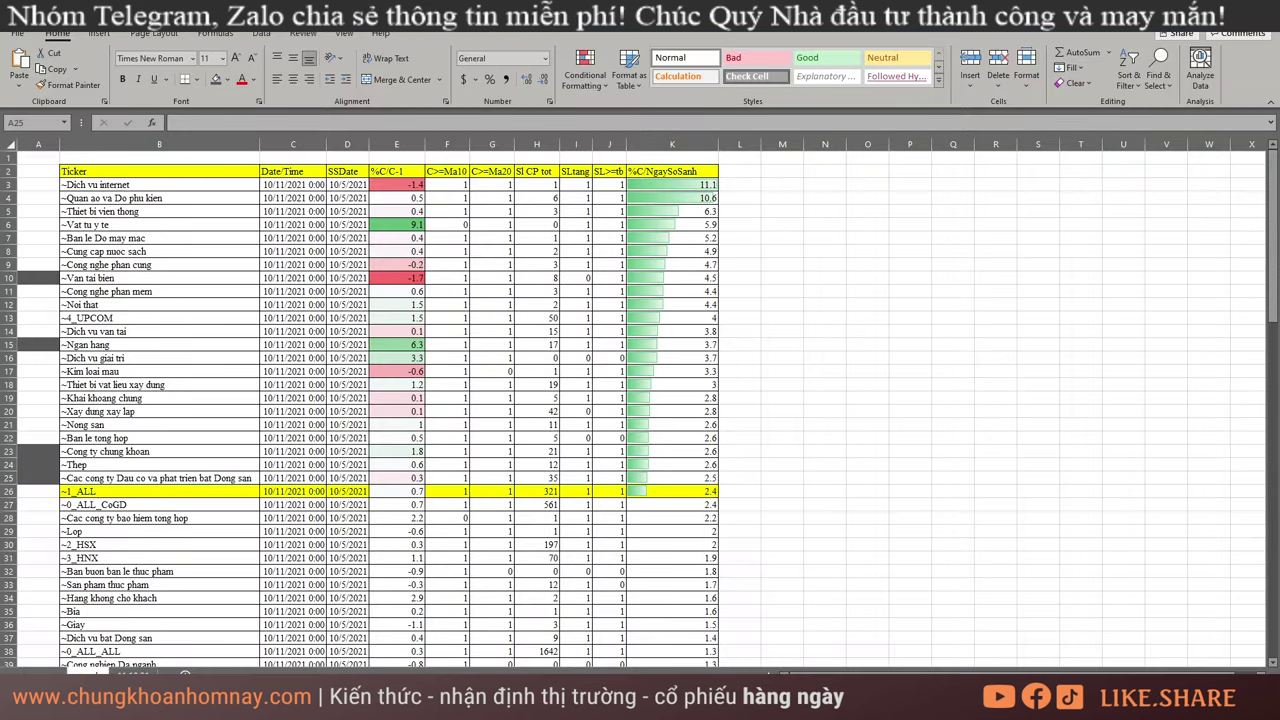
key("alt+Tab")
scroll(790, 559, "down", 5)
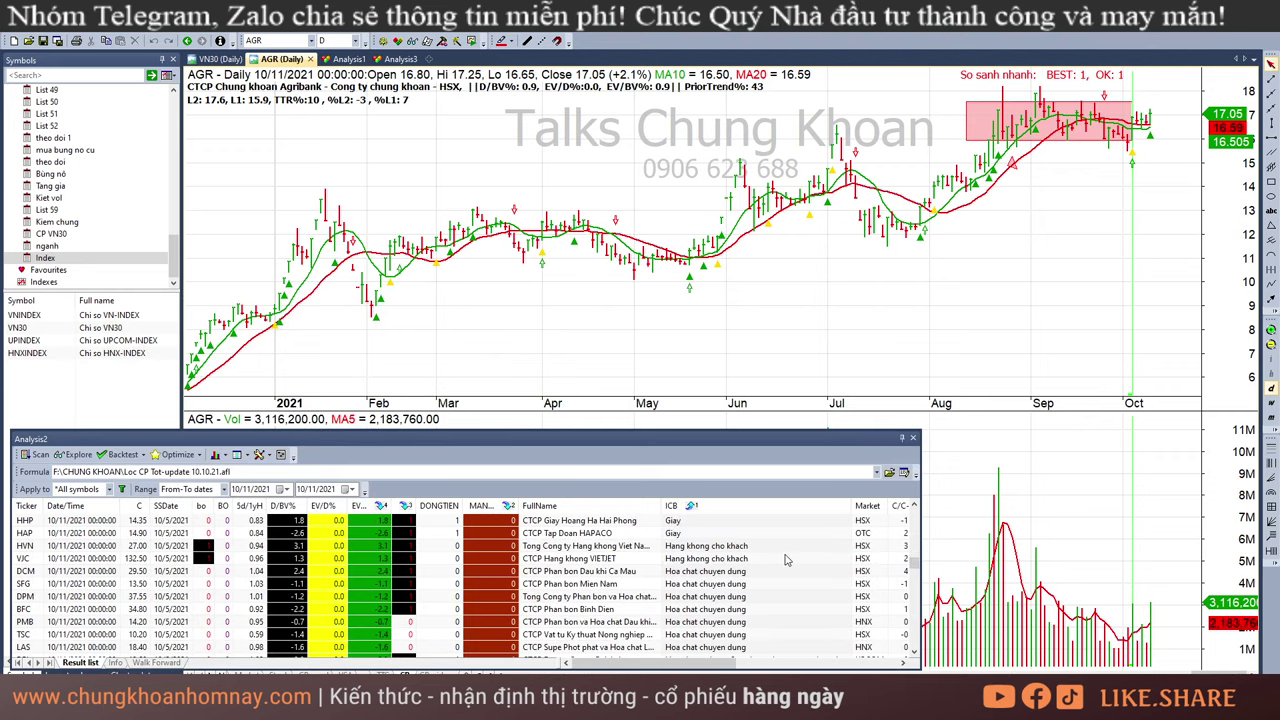
scroll(783, 559, "down", 5)
scroll(783, 559, "down", 10)
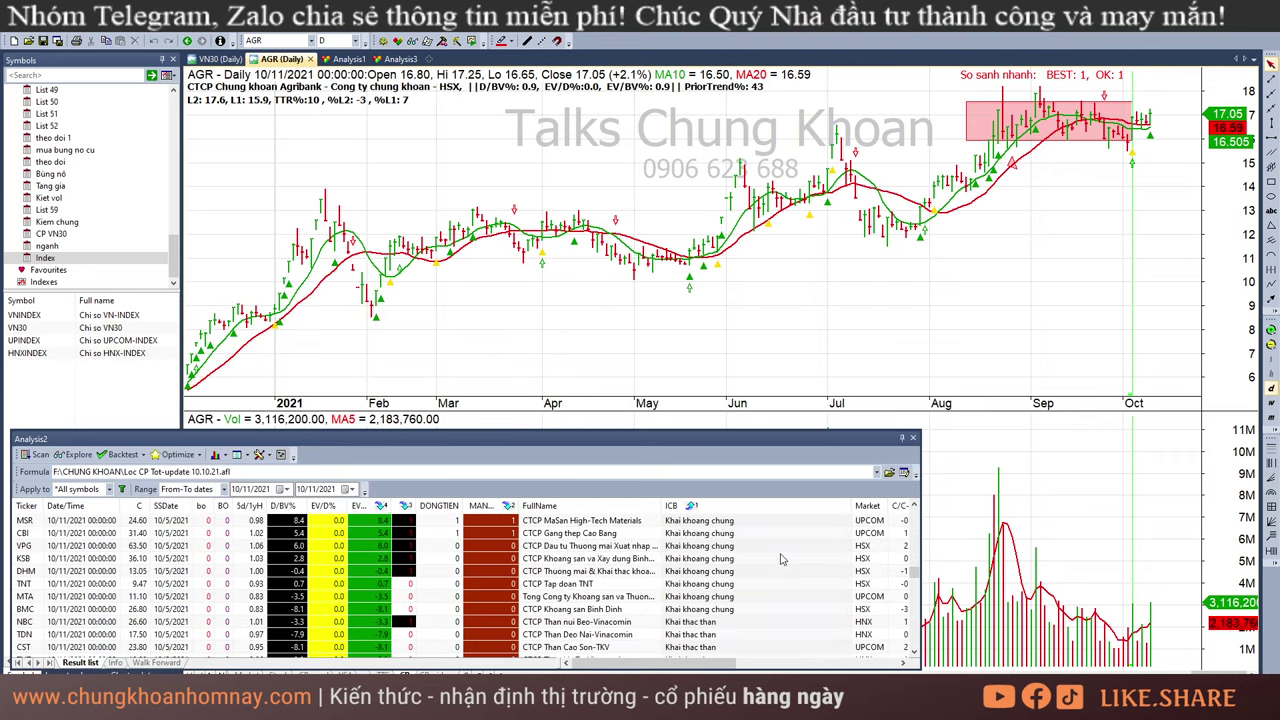
left_click(738, 548)
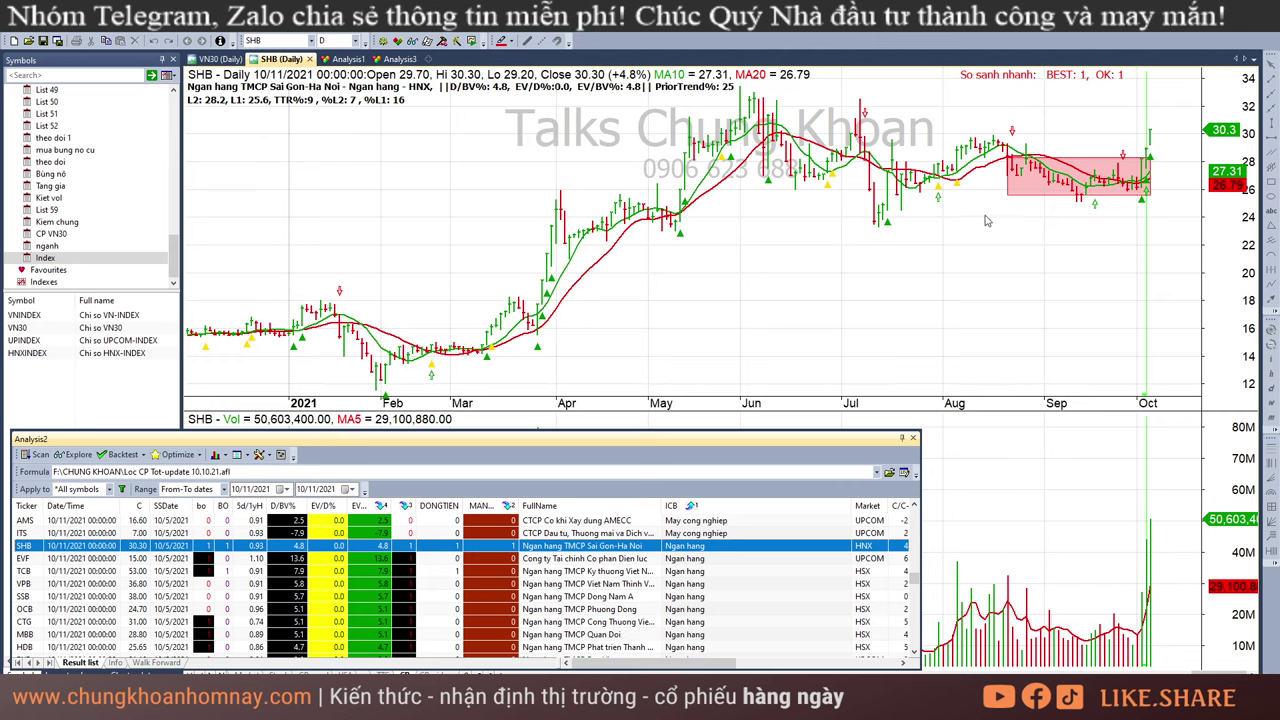
- Draw a rectangle over SHB's base from early June to October 2021, spanning about 24 to 32
left_click(1180, 244)
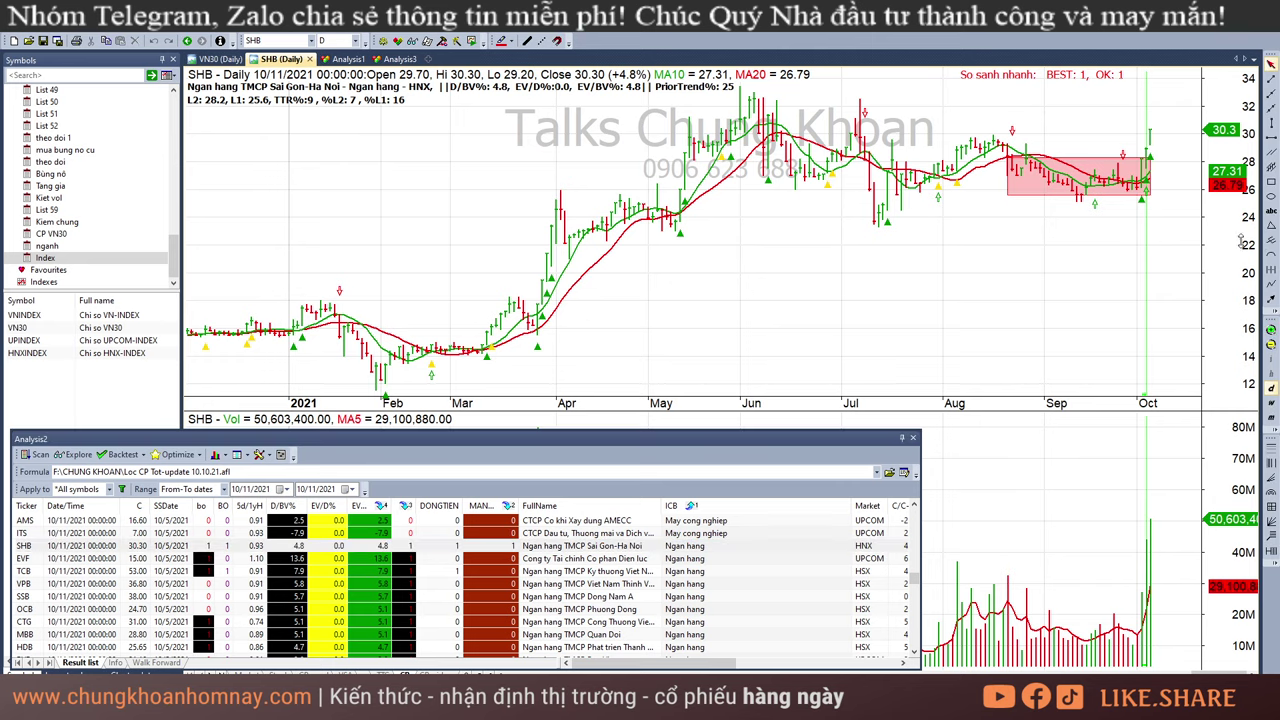
left_click(1271, 181)
mouse_move(754, 106)
left_mouse_down()
mouse_move(1080, 220)
mouse_move(1155, 220)
left_mouse_up()
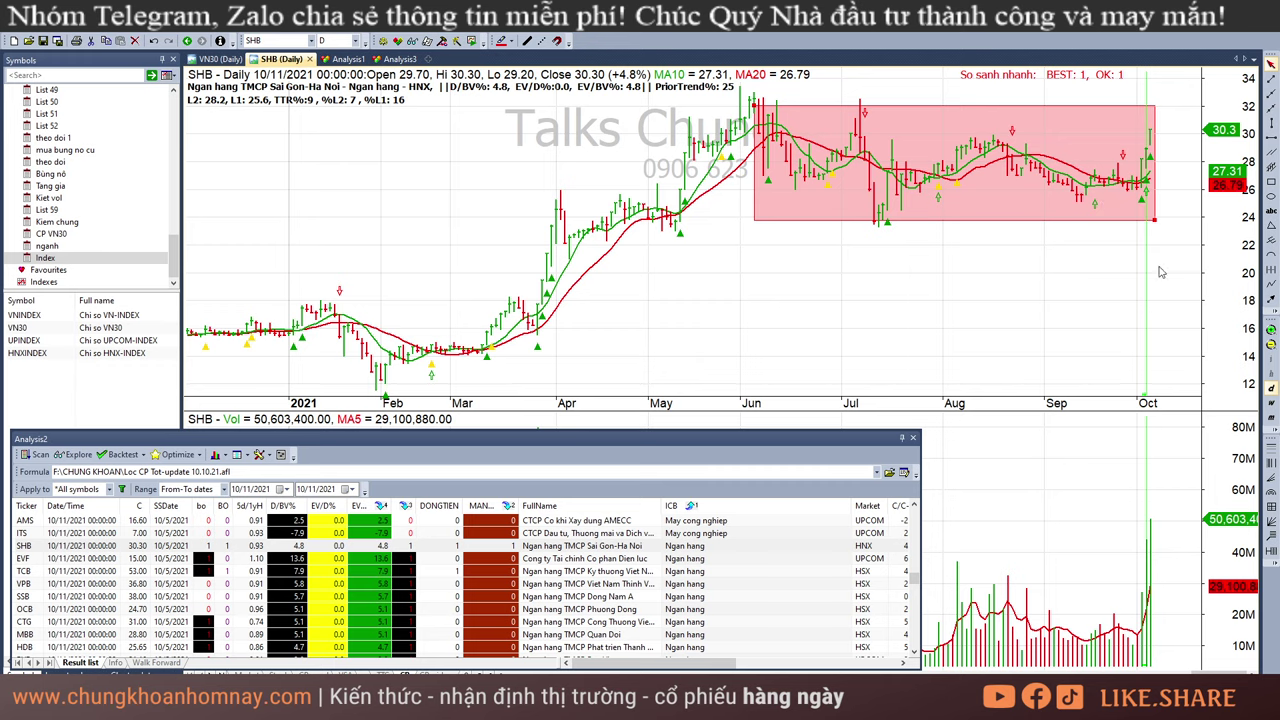
- Compare SHB's volume on the 9/24, 10/4, 10/5 and 10/11/2021 bars
left_click(1143, 621)
left_click(1146, 570)
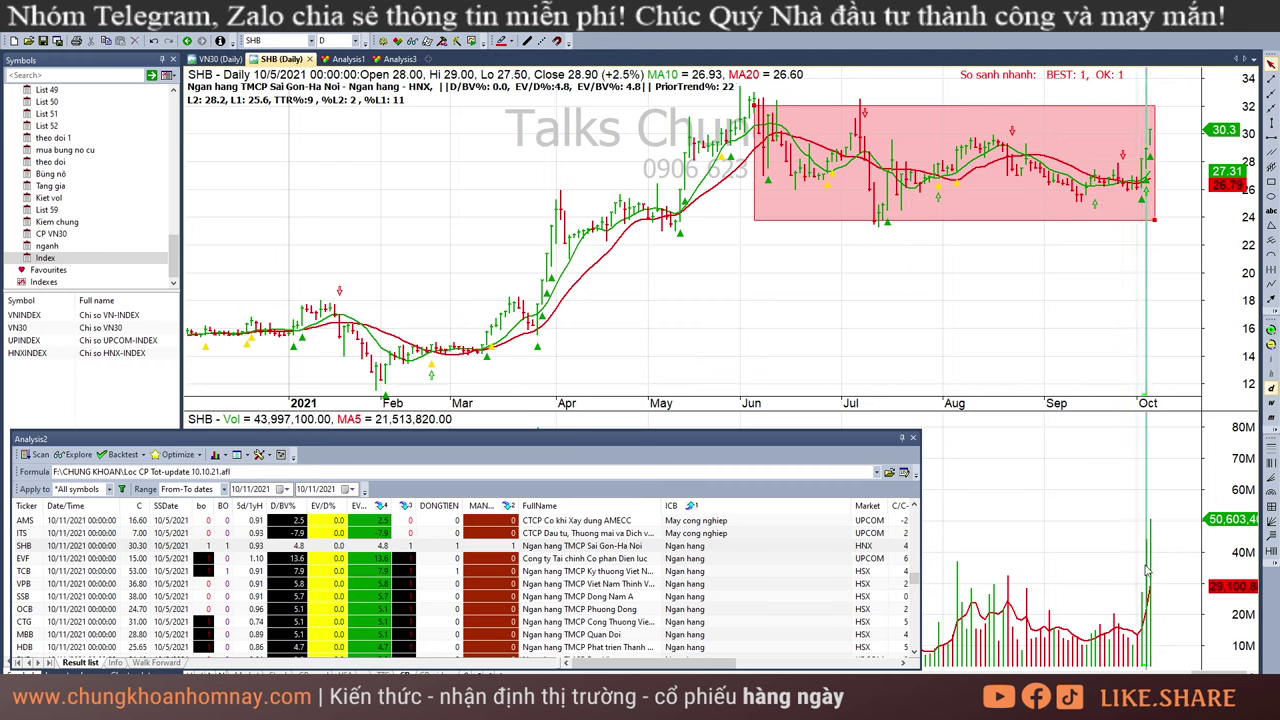
left_click(1114, 575)
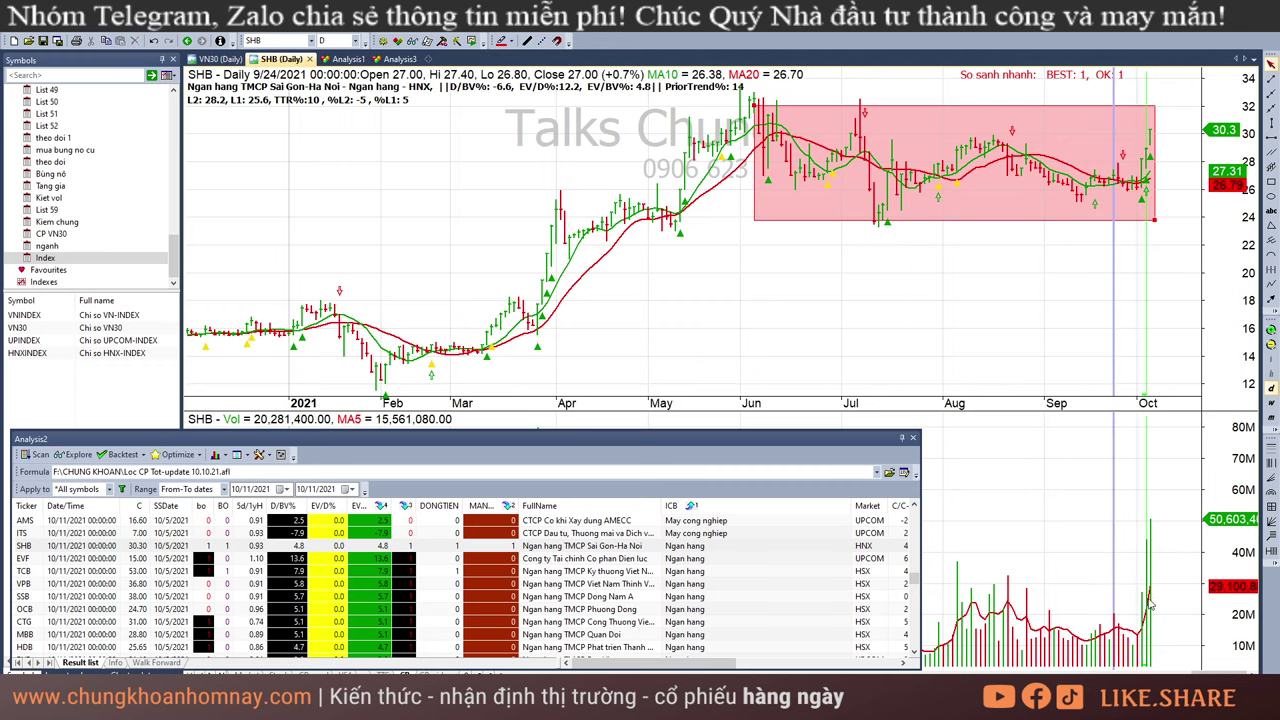
left_click(1142, 600)
left_click(1147, 602)
left_click(1153, 572)
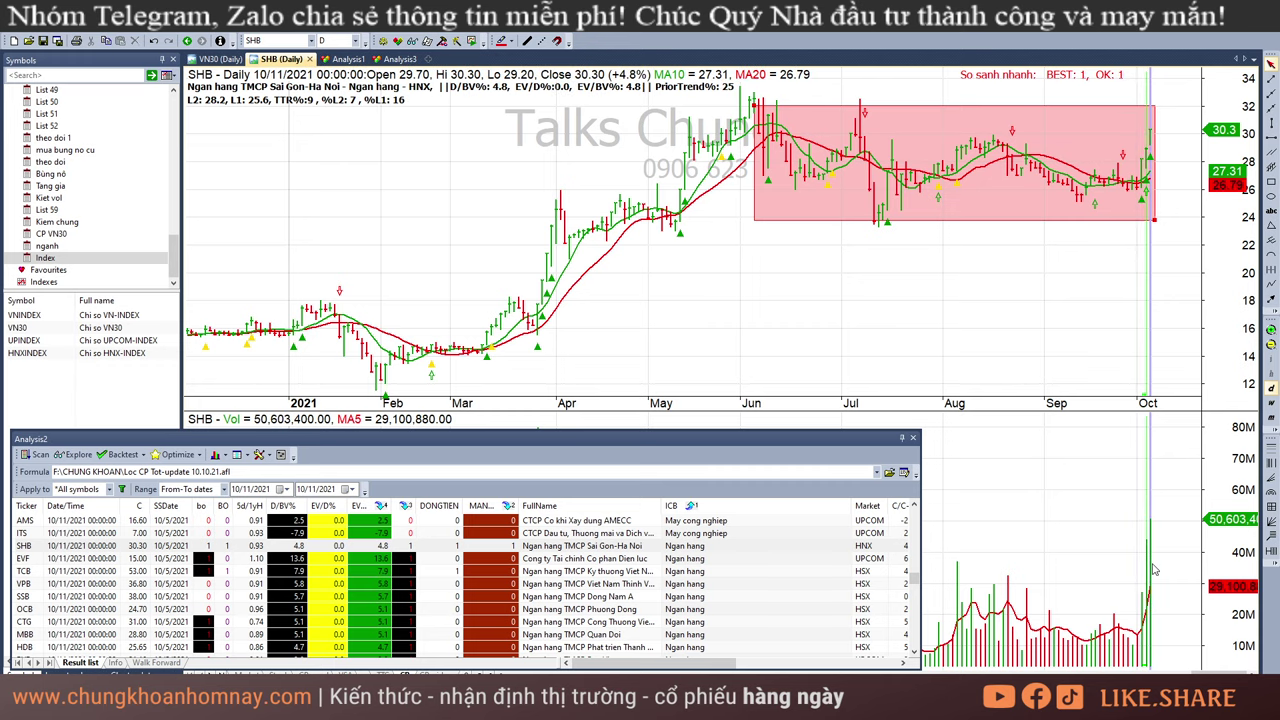
left_click(1145, 607)
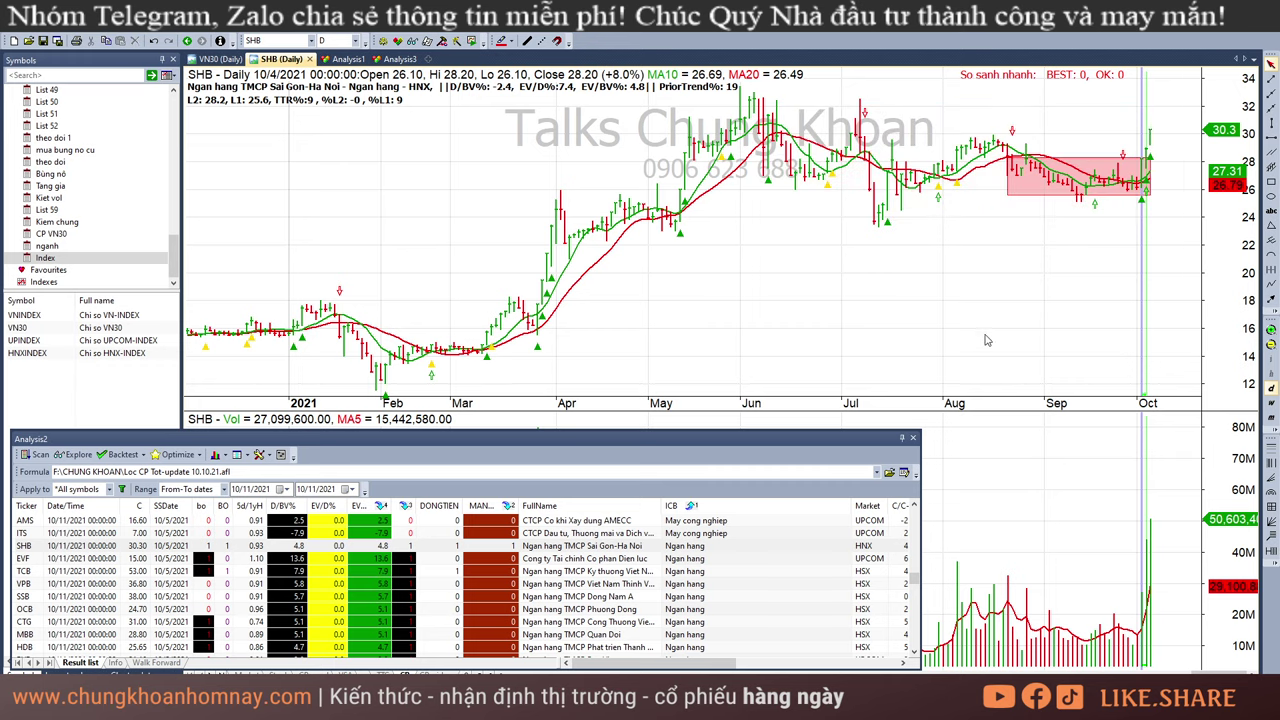
- Examine SHB's price action from its base on 9/23/2021 through 10/4 to 10/11
left_click(970, 302)
left_click(1109, 252)
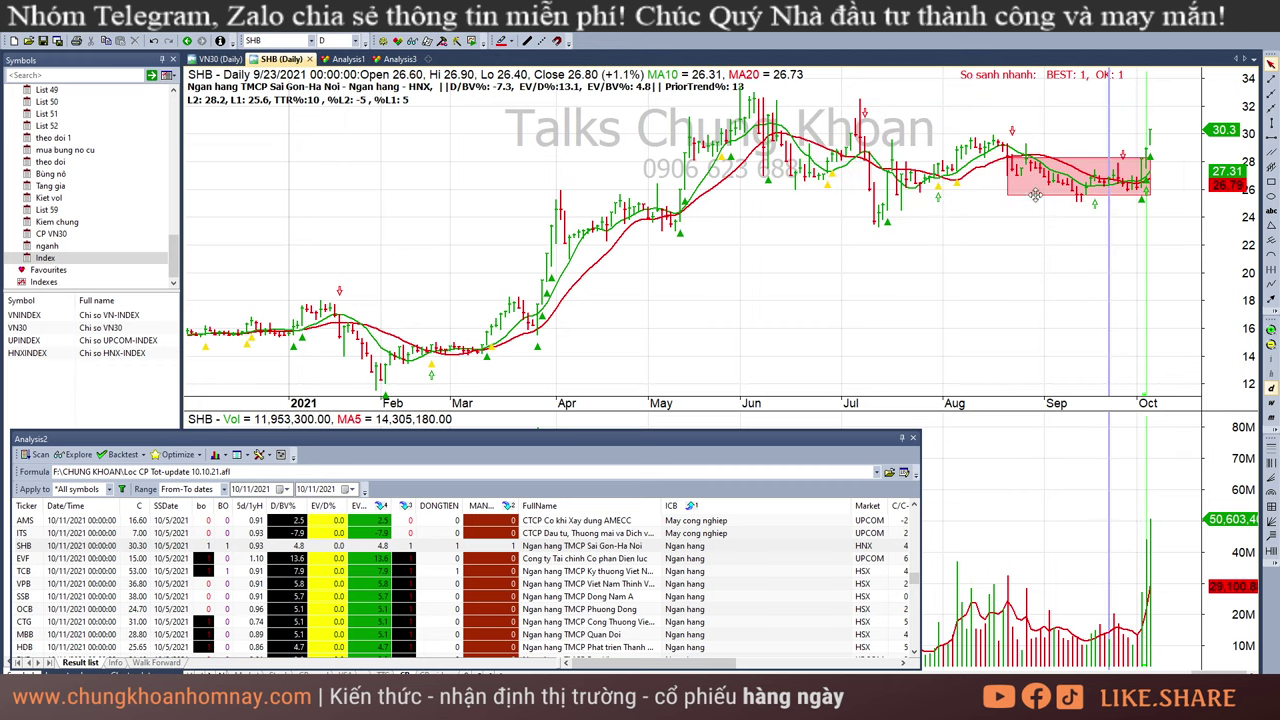
left_click(1142, 231)
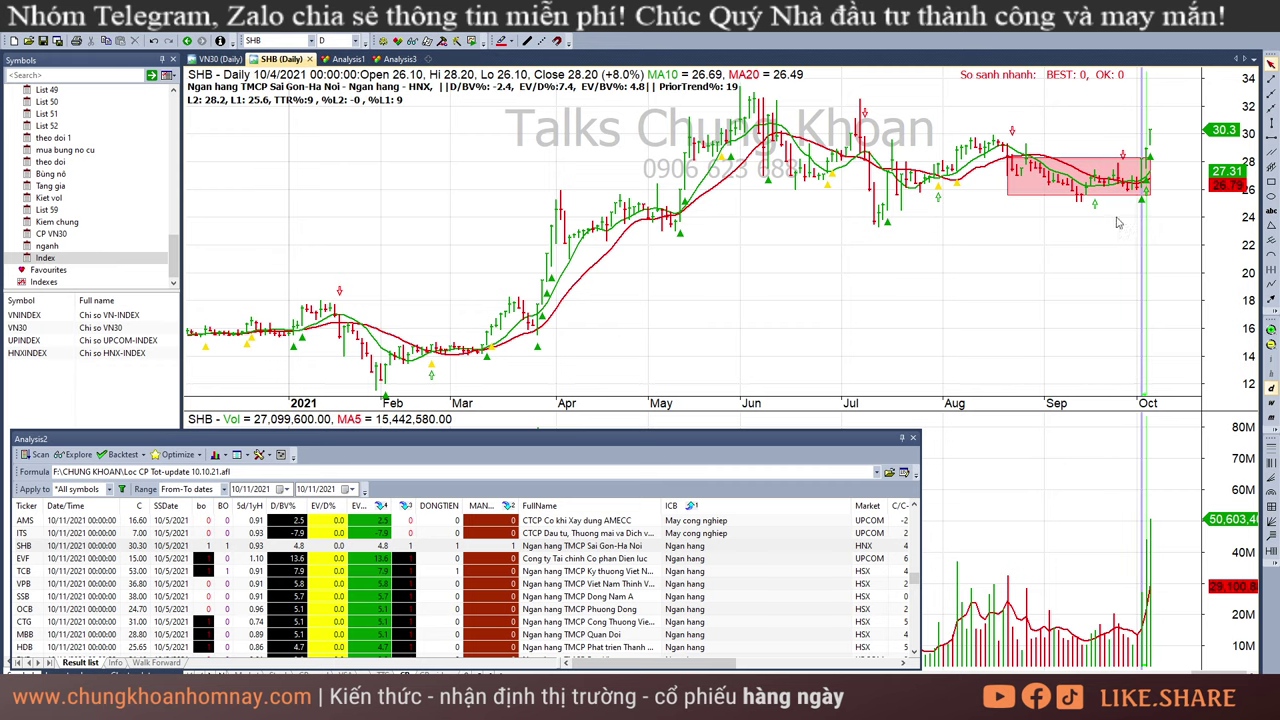
left_click(1150, 234)
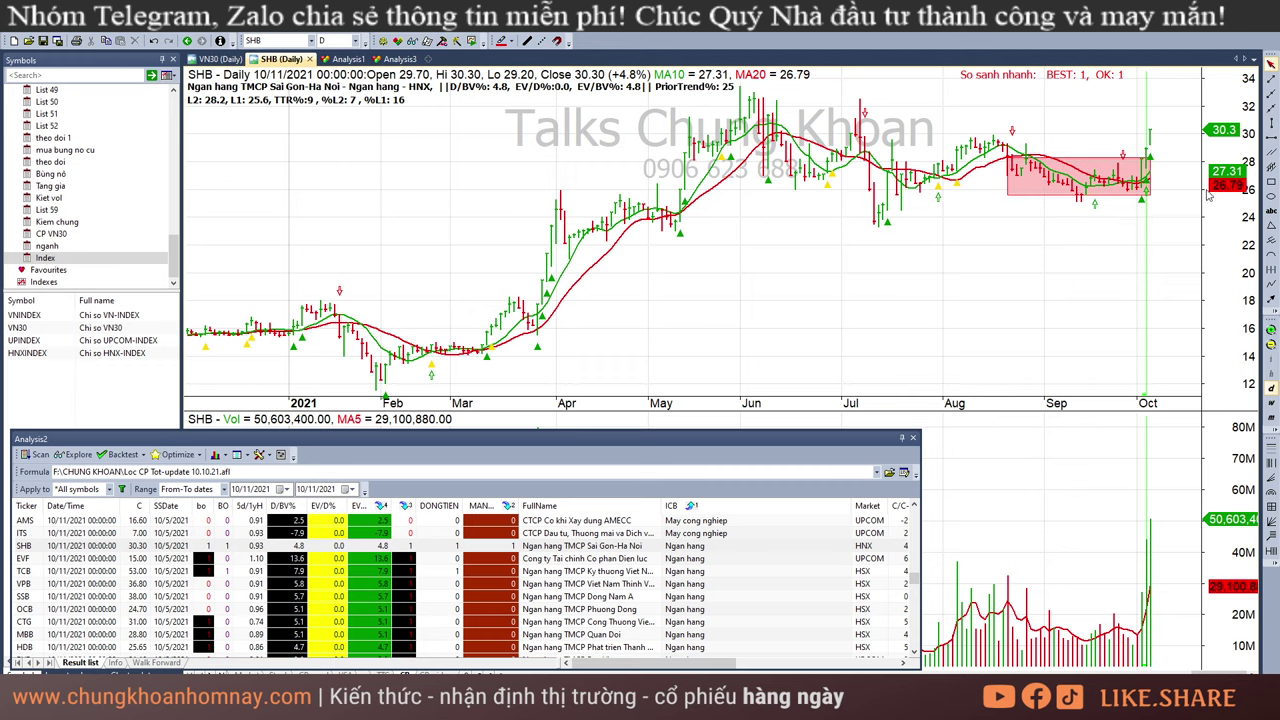
- Draw a rectangle across SHB's June to October highs at about 31 to 32.7, and delete it
left_click(1271, 181)
left_click_drag(760, 97, 1196, 120)
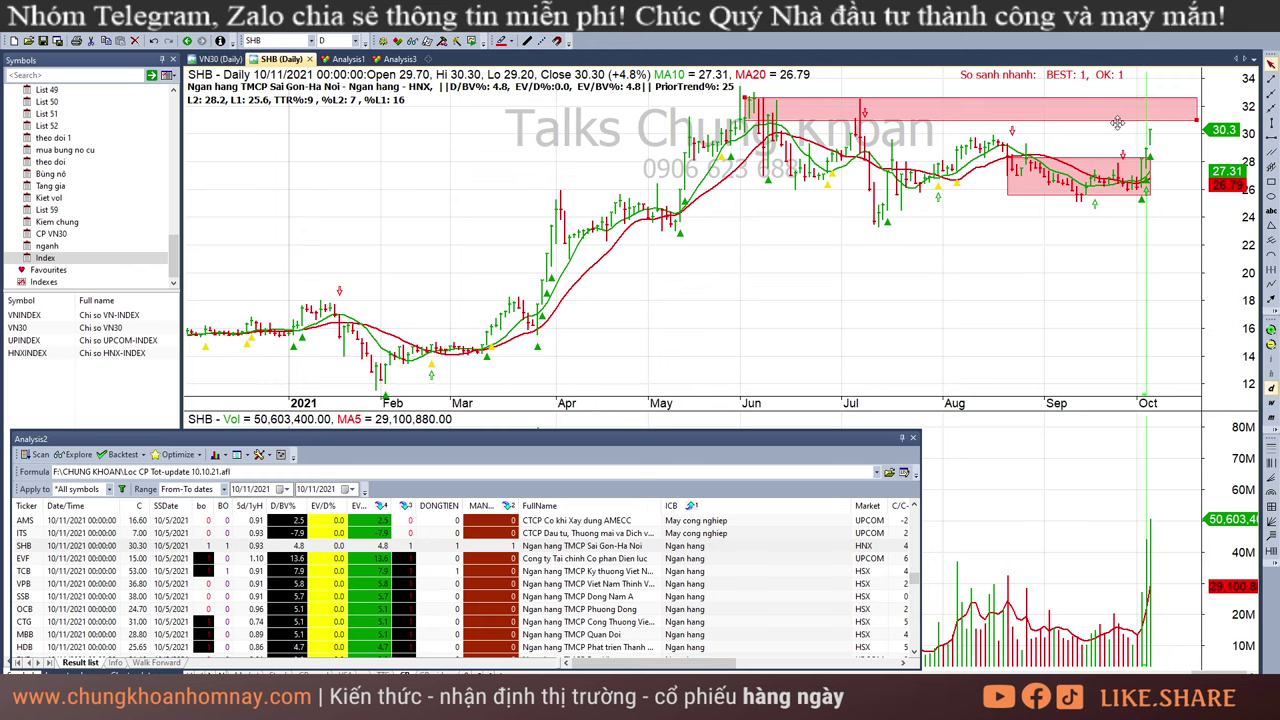
key("Delete")
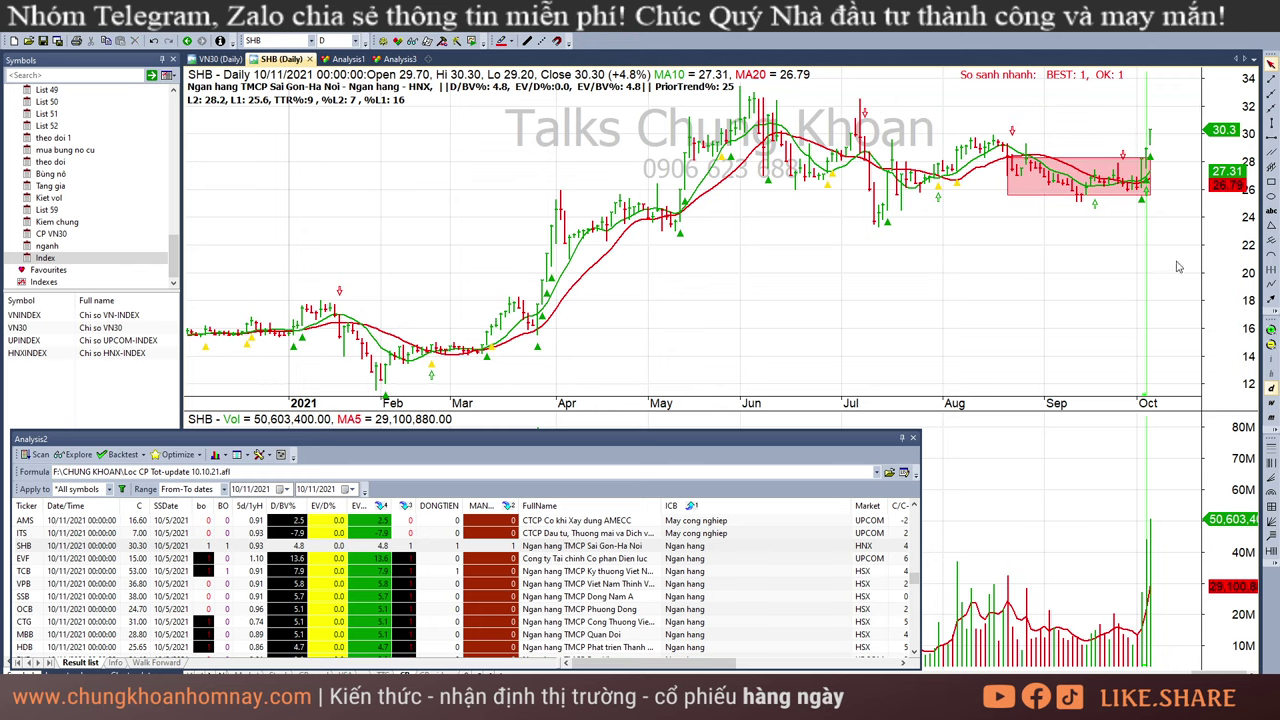
- Open EVF's chart and check its 10/1, 10/7 and 10/11/2021 bars and volume
left_click(738, 563)
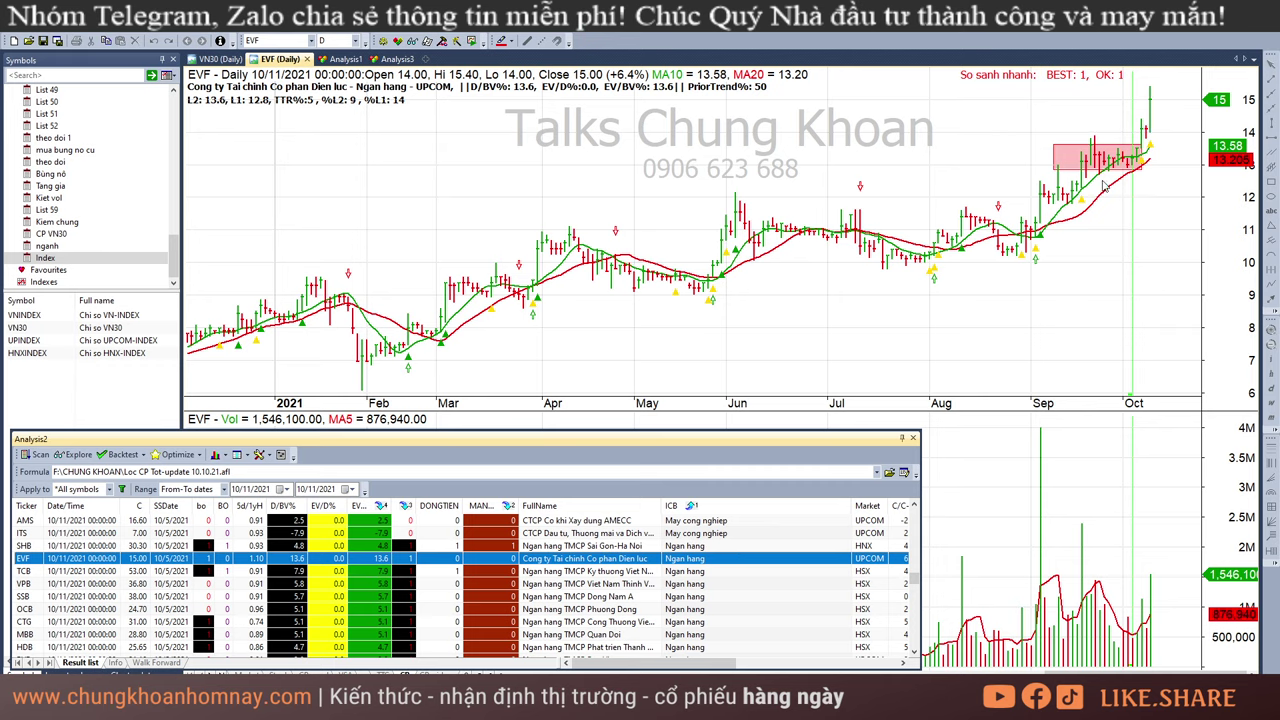
left_click(1148, 638)
left_click(1127, 97)
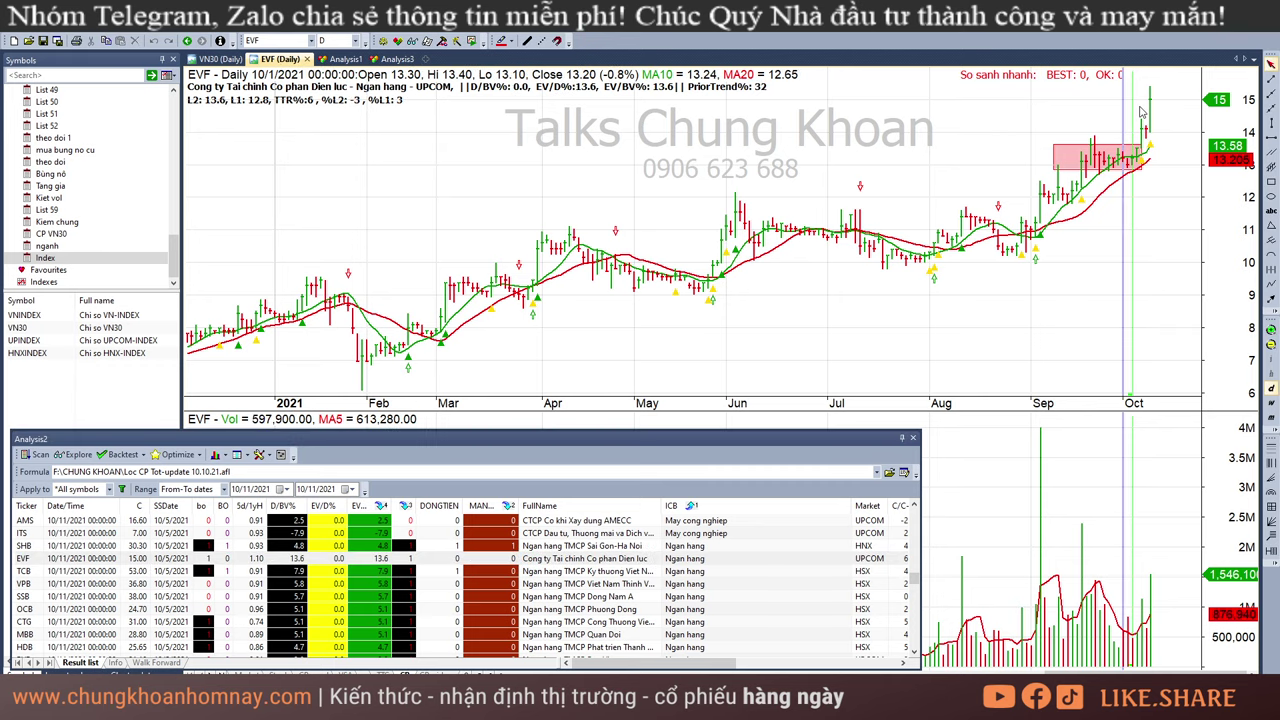
left_click(1143, 126)
left_click(1149, 126)
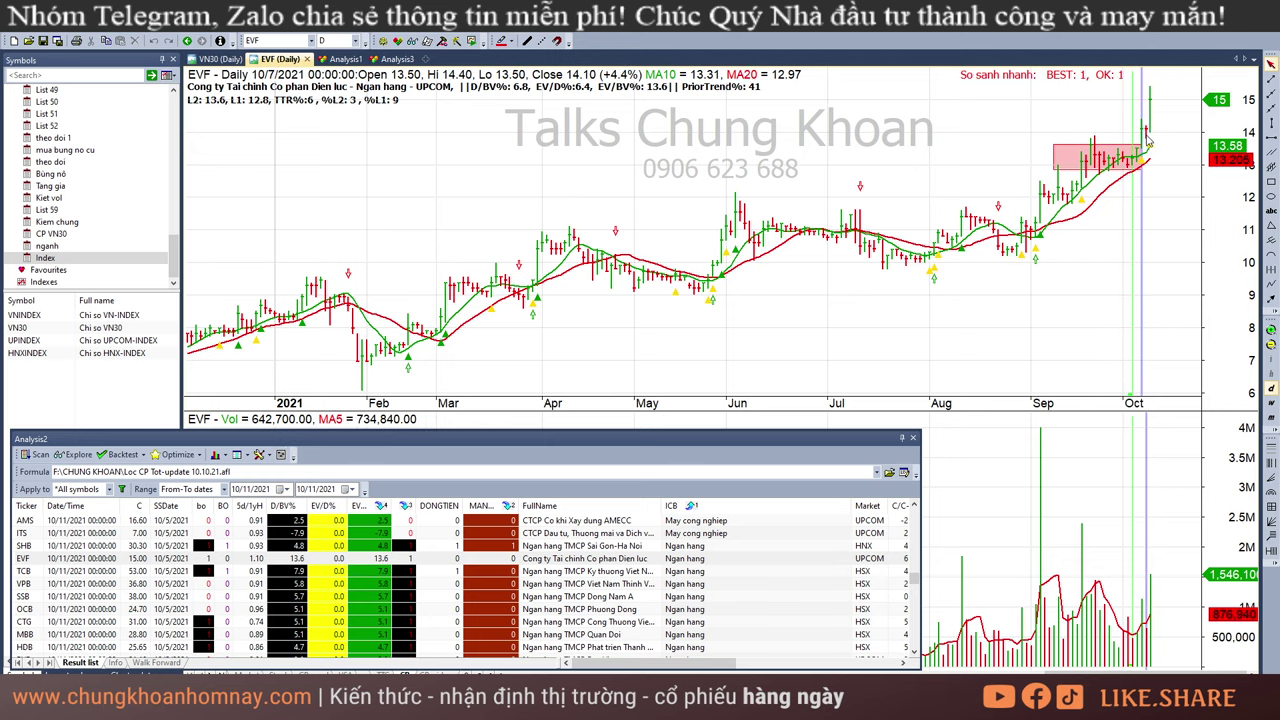
left_click(1152, 118)
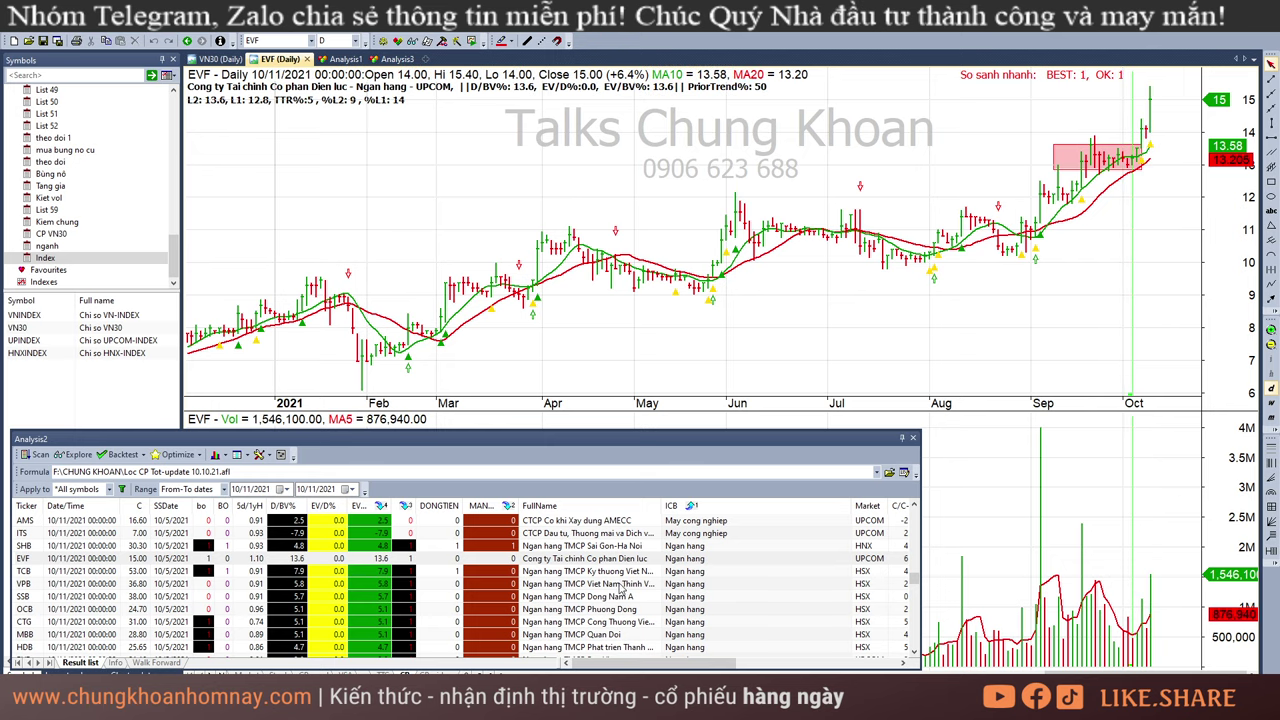
- Open TCB's chart and examine its bars and volume between 9/14 and 10/11/2021
left_click(650, 568)
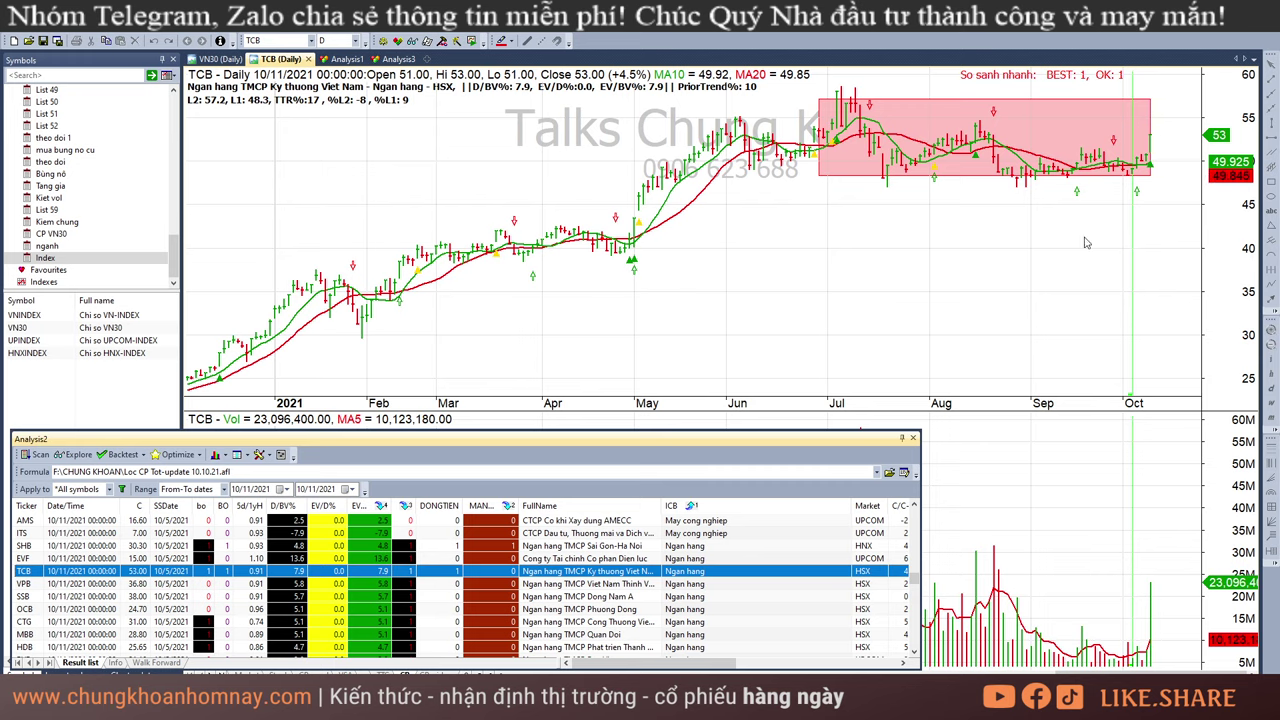
left_click(1153, 209)
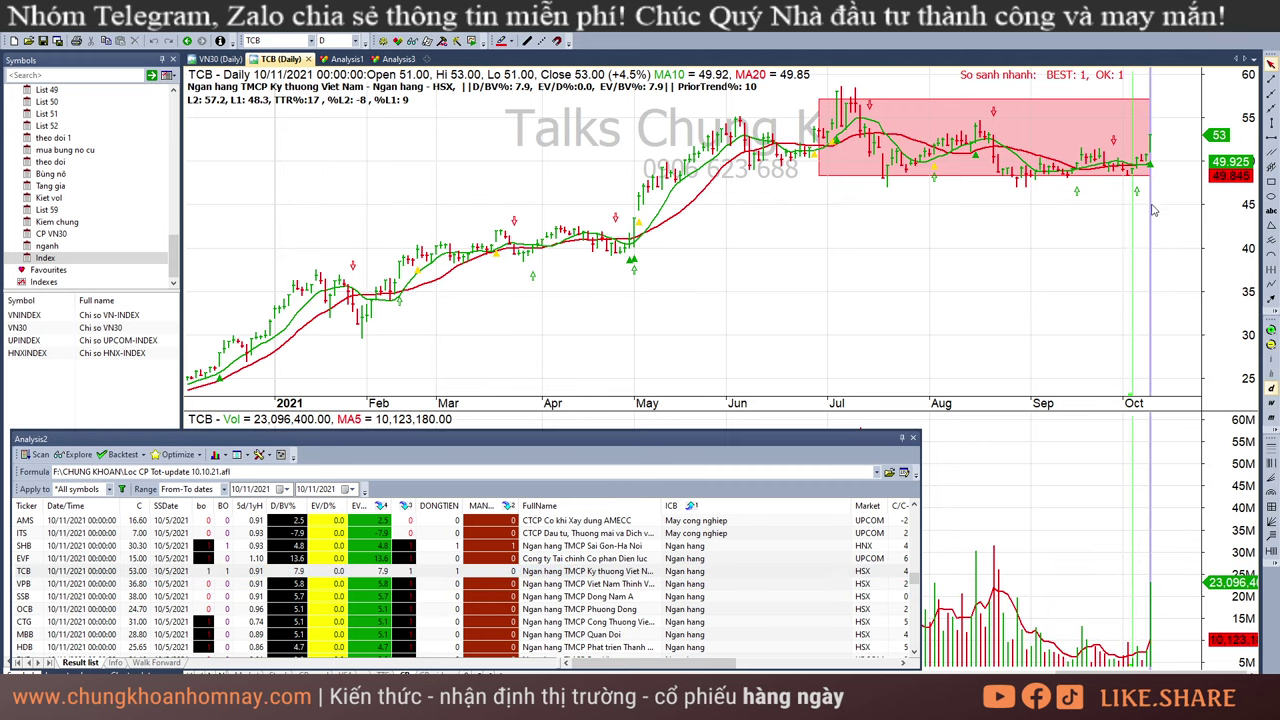
left_click(1070, 269)
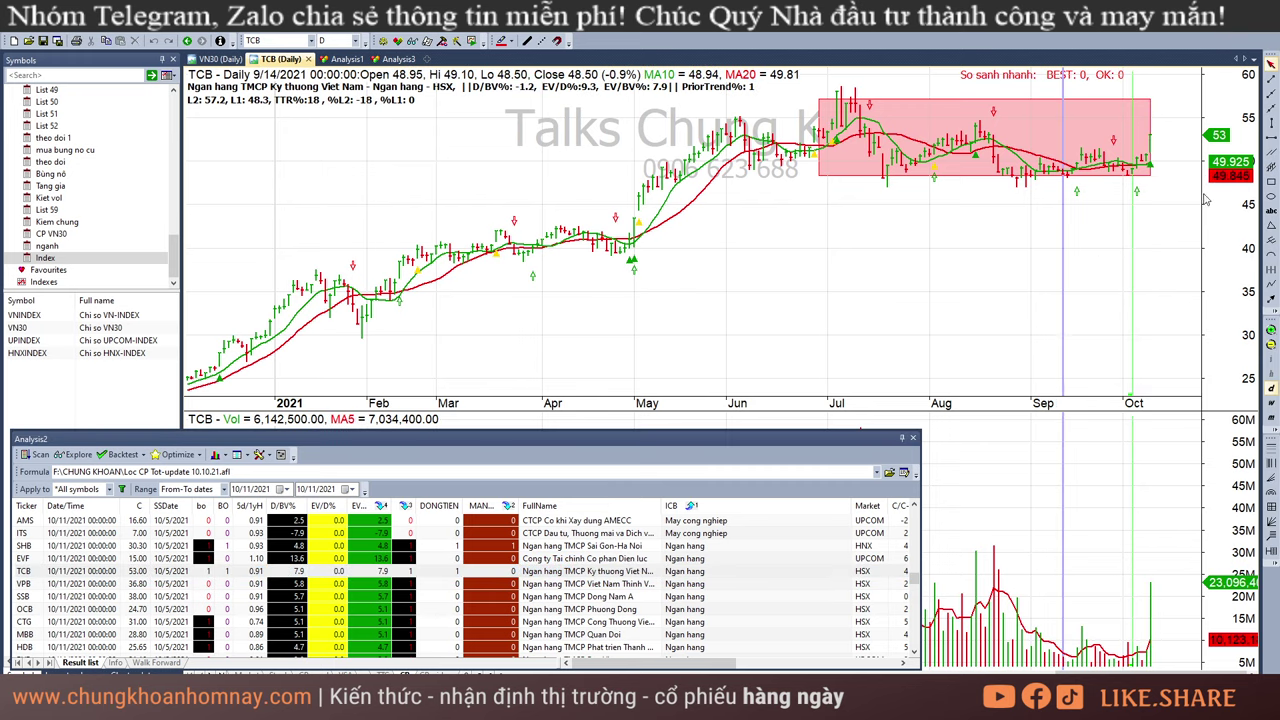
left_click(1155, 215)
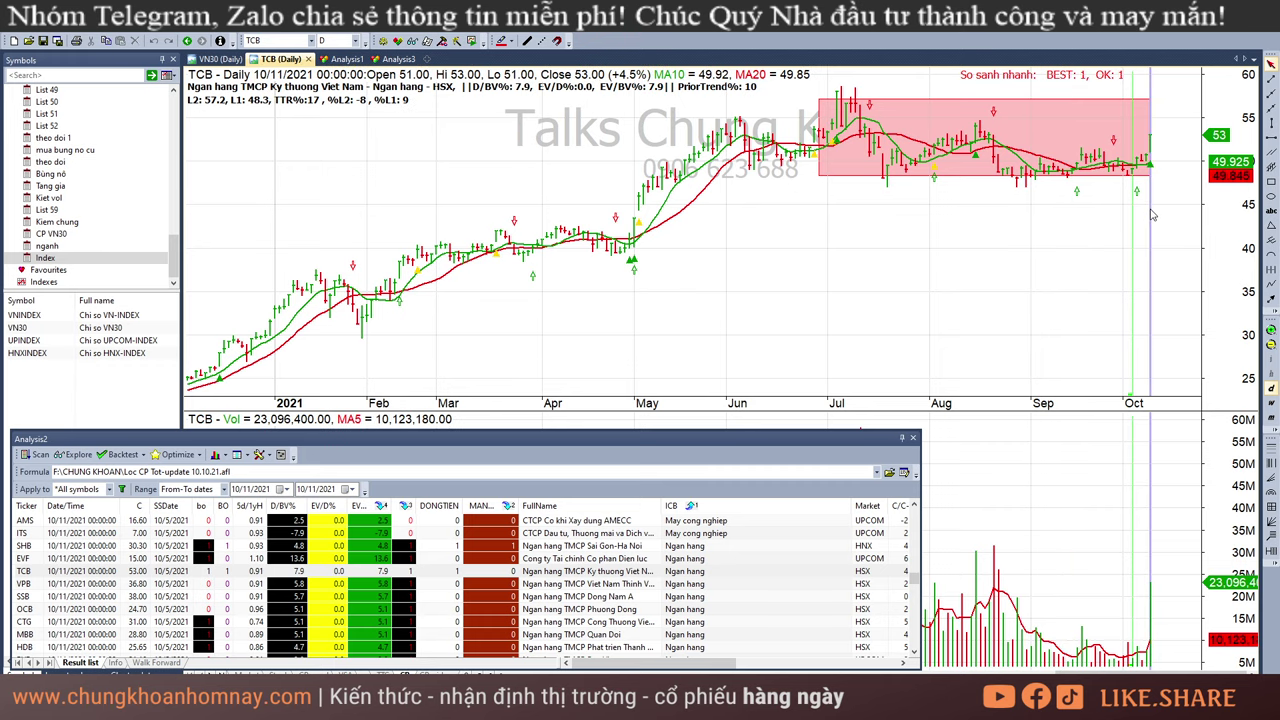
left_click(1111, 219)
left_click(1137, 215)
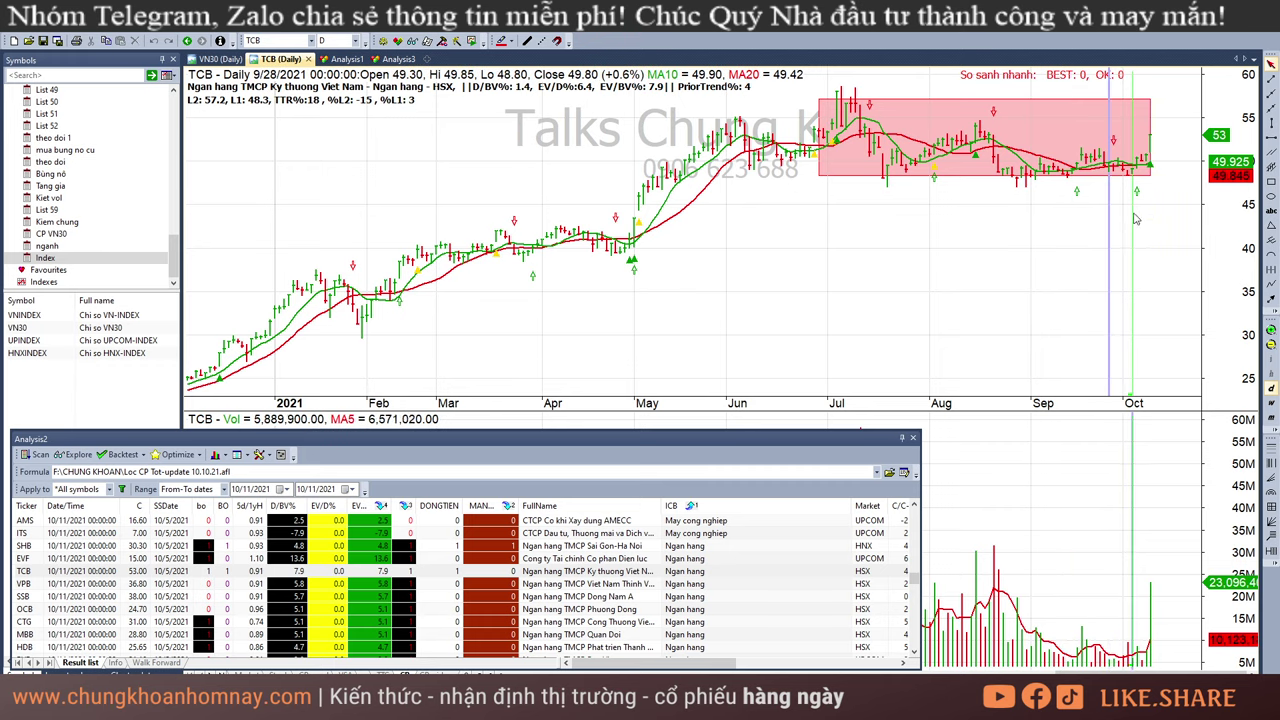
left_click(1144, 203)
left_click(1111, 217)
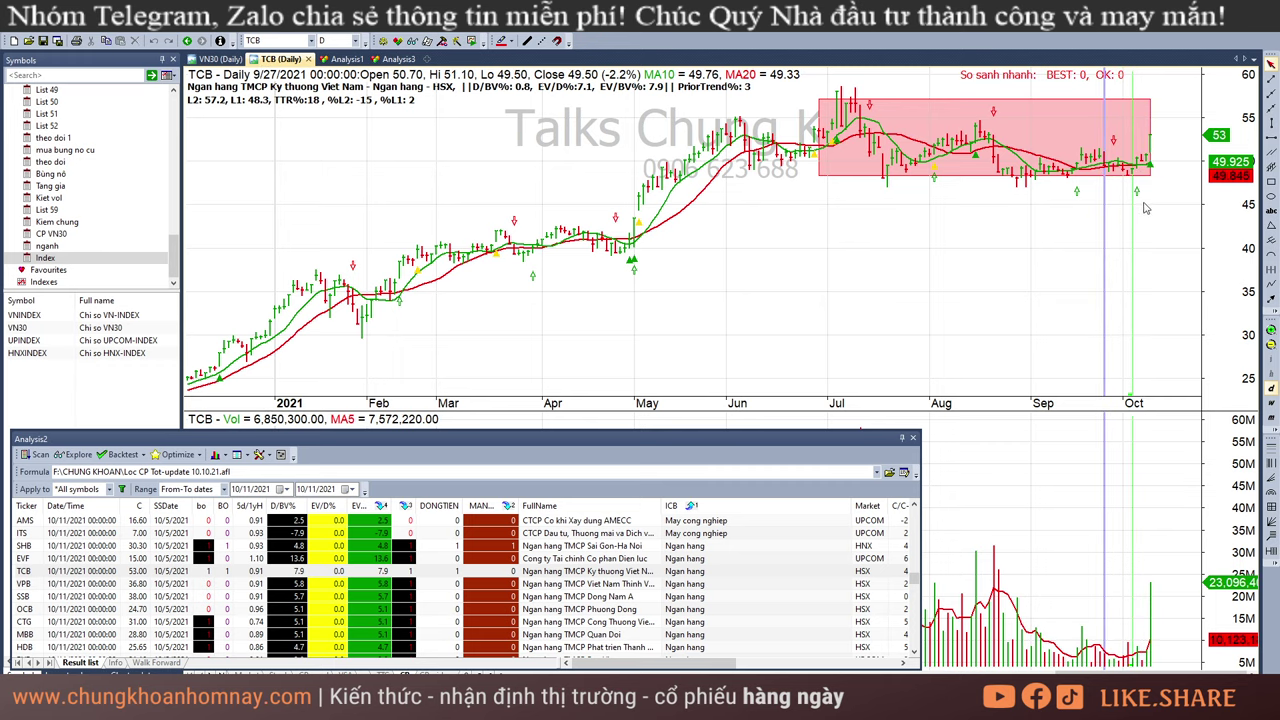
- Draw an arrow on TCB's chart pointing up to the early-October bars near 49.5
left_click(1145, 197)
left_click(1271, 297)
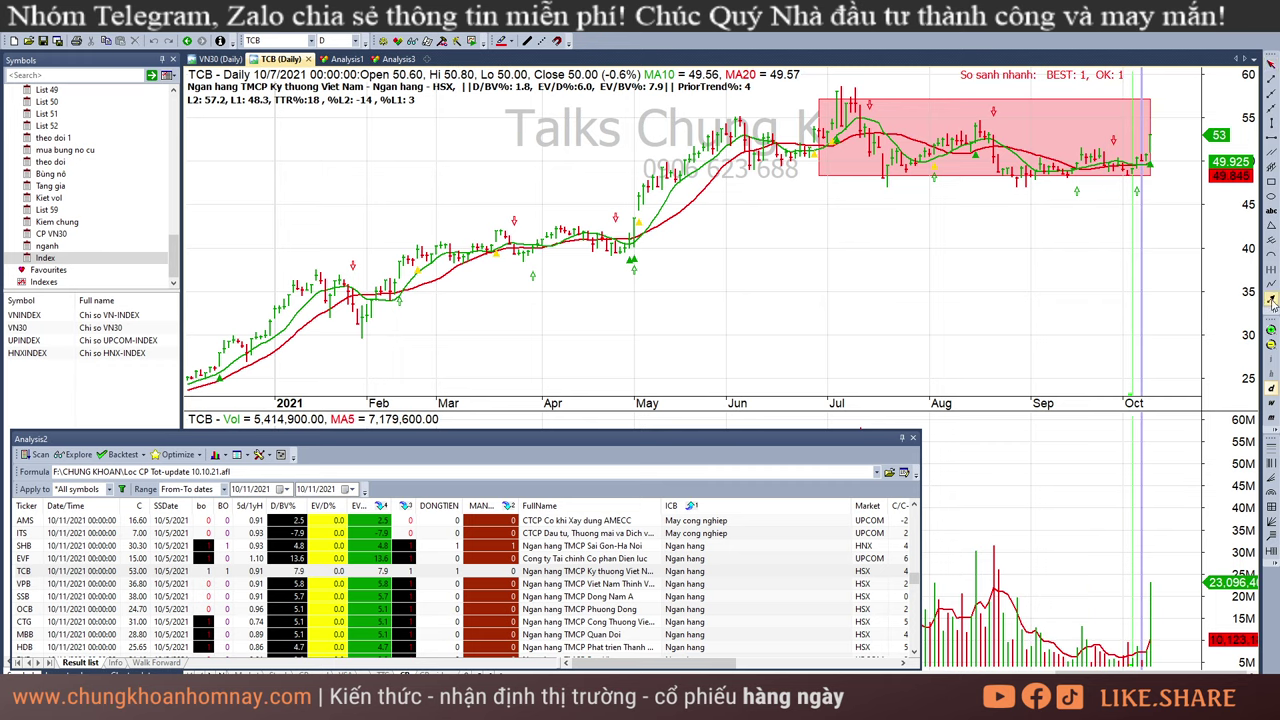
left_click_drag(1184, 217, 1145, 165)
- Compare TCB's price and volume on the 9/24, 10/6, 10/7, 10/8 and 10/11/2021 bars
left_click(1104, 268)
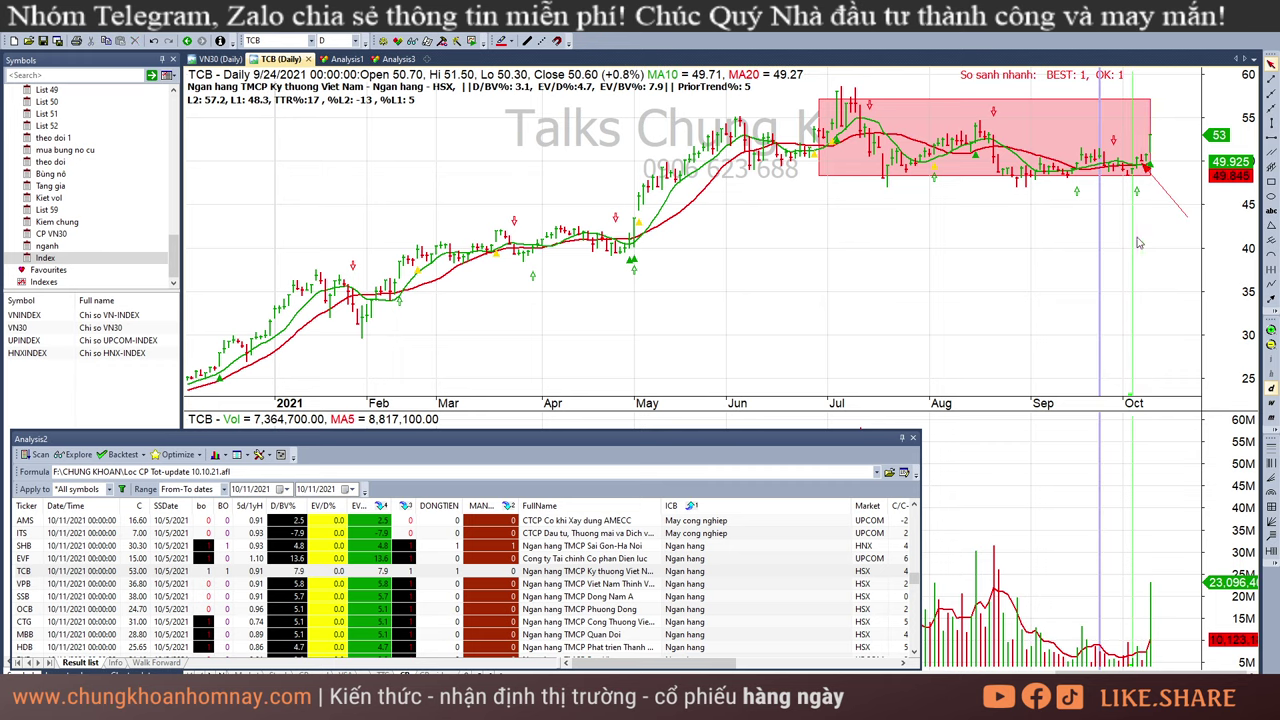
left_click(1137, 241)
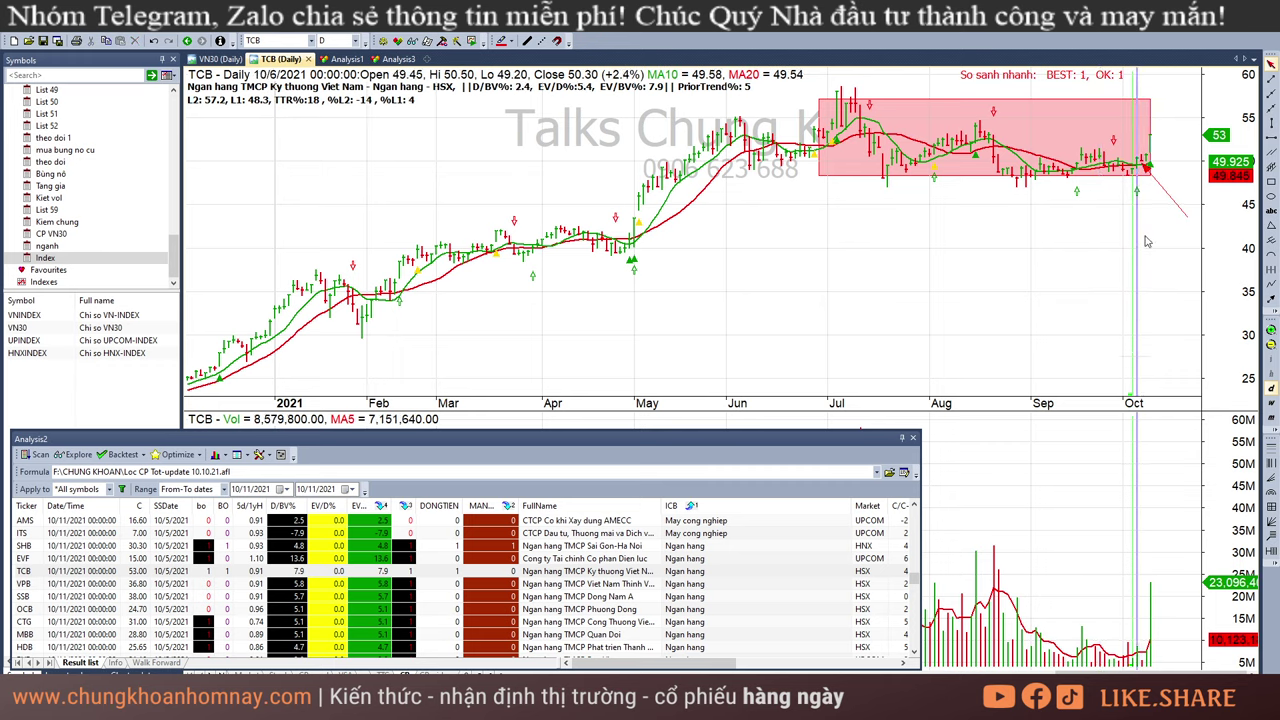
left_click(1146, 233)
left_click(1143, 223)
left_click(1145, 224)
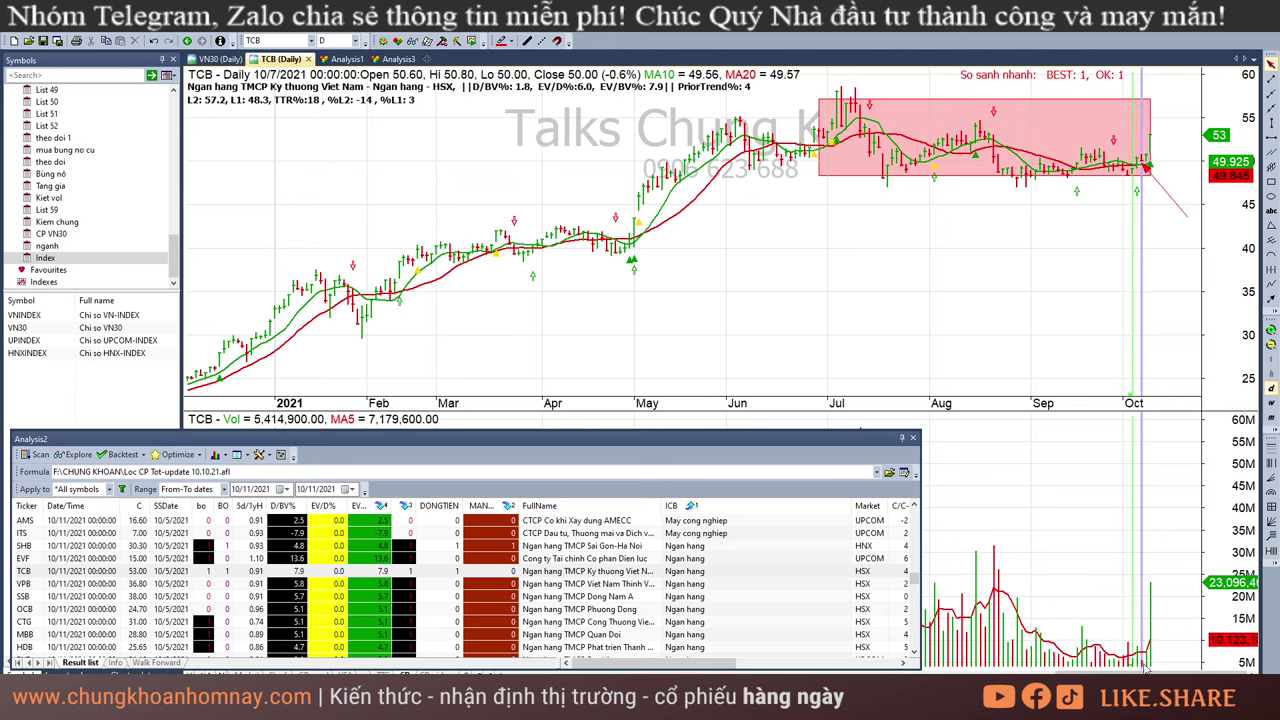
left_click(1155, 203)
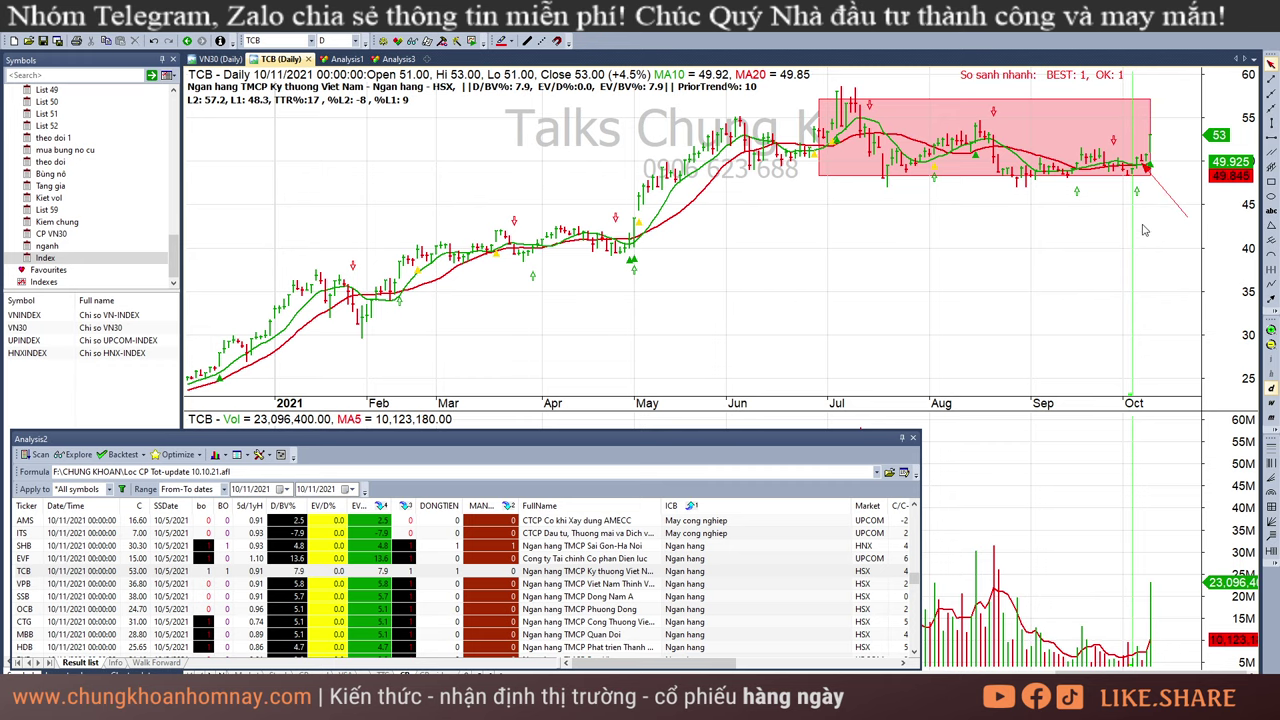
left_click(1147, 199)
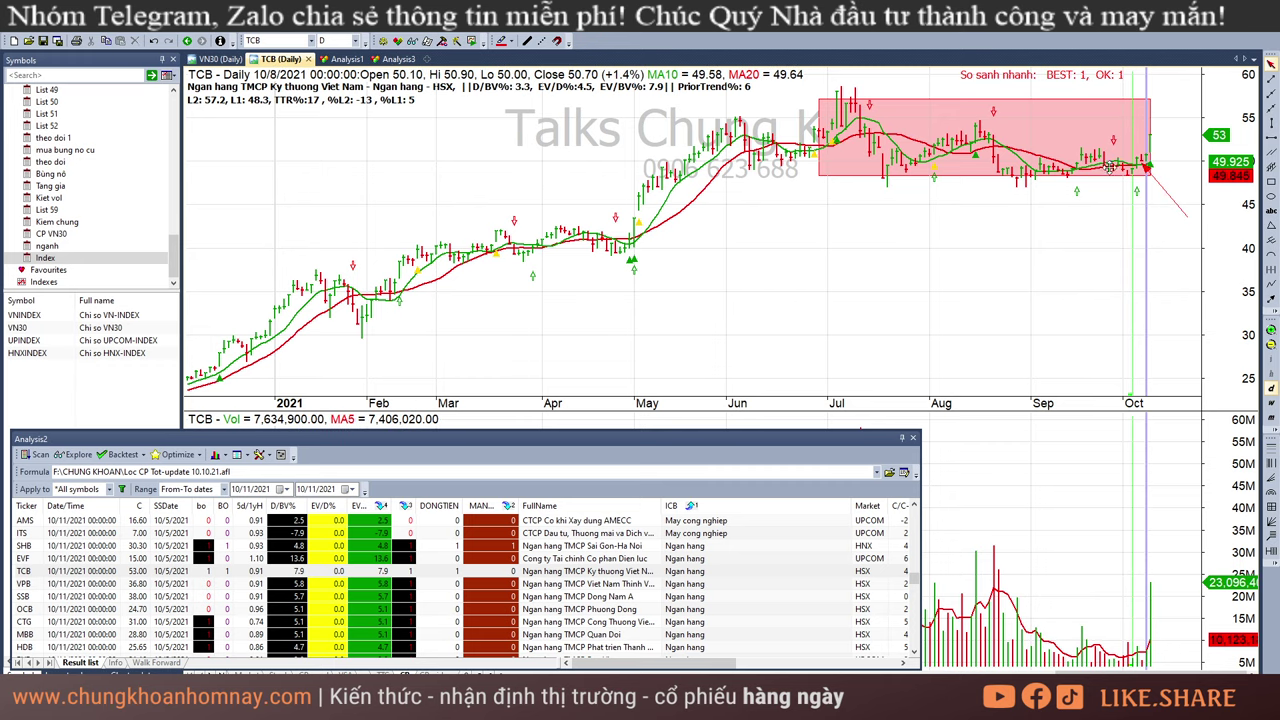
- Remove the arrow from TCB's chart and try a short zigzag line beside its latest bar
left_click(1154, 192)
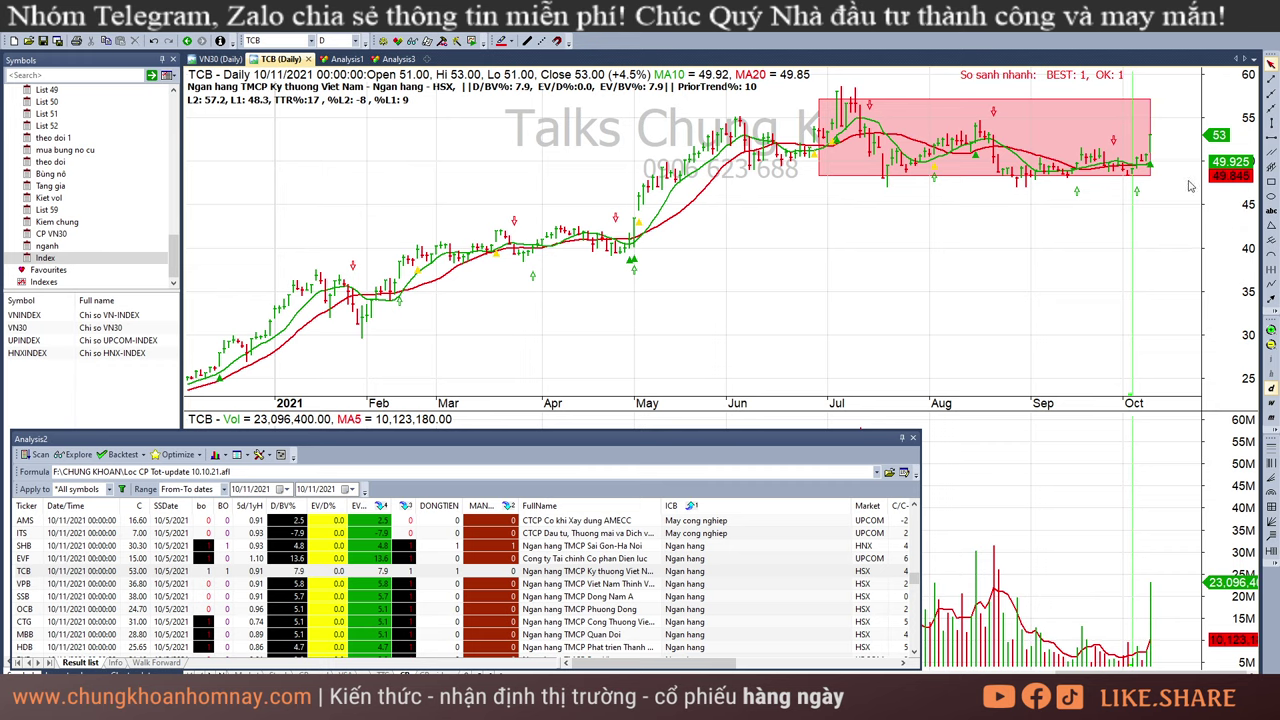
left_click(1270, 283)
mouse_move(1174, 148)
left_mouse_down()
mouse_move(1197, 150)
mouse_move(1172, 157)
left_mouse_up()
left_click(1170, 156)
key("Delete")
- Open VPB's chart and draw a rectangle over its base from early June to 10/11/2021, between about 39.7 and 31.3
left_click(695, 584)
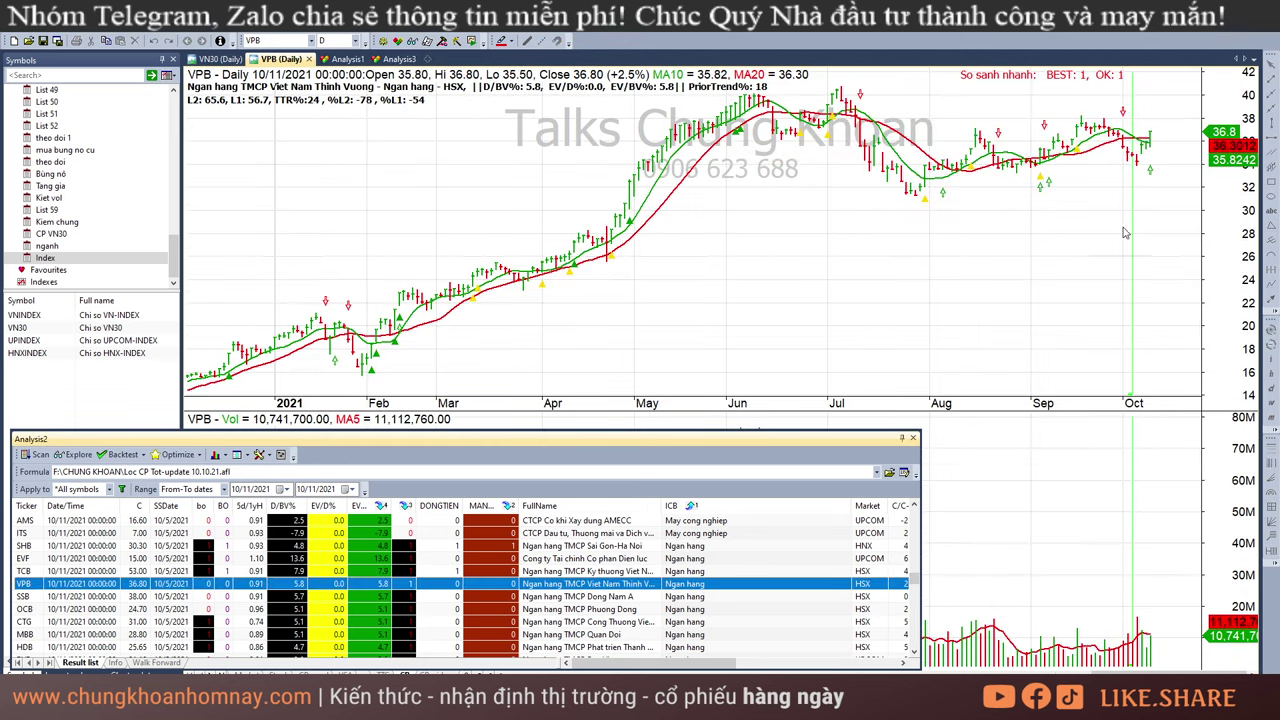
left_click(1141, 203)
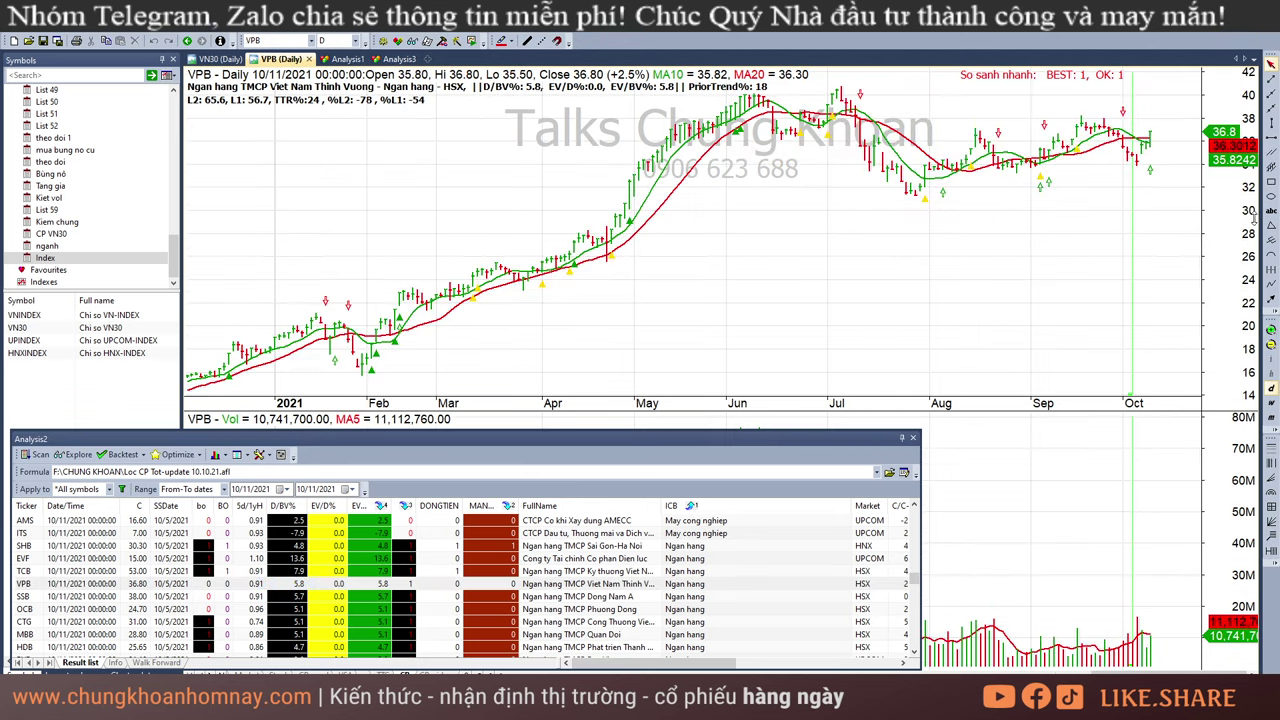
left_click(1271, 181)
left_click_drag(754, 99, 1150, 194)
- Check VPB's 10/1, 10/6 and 10/11/2021 bars and their volume
left_click(1124, 229)
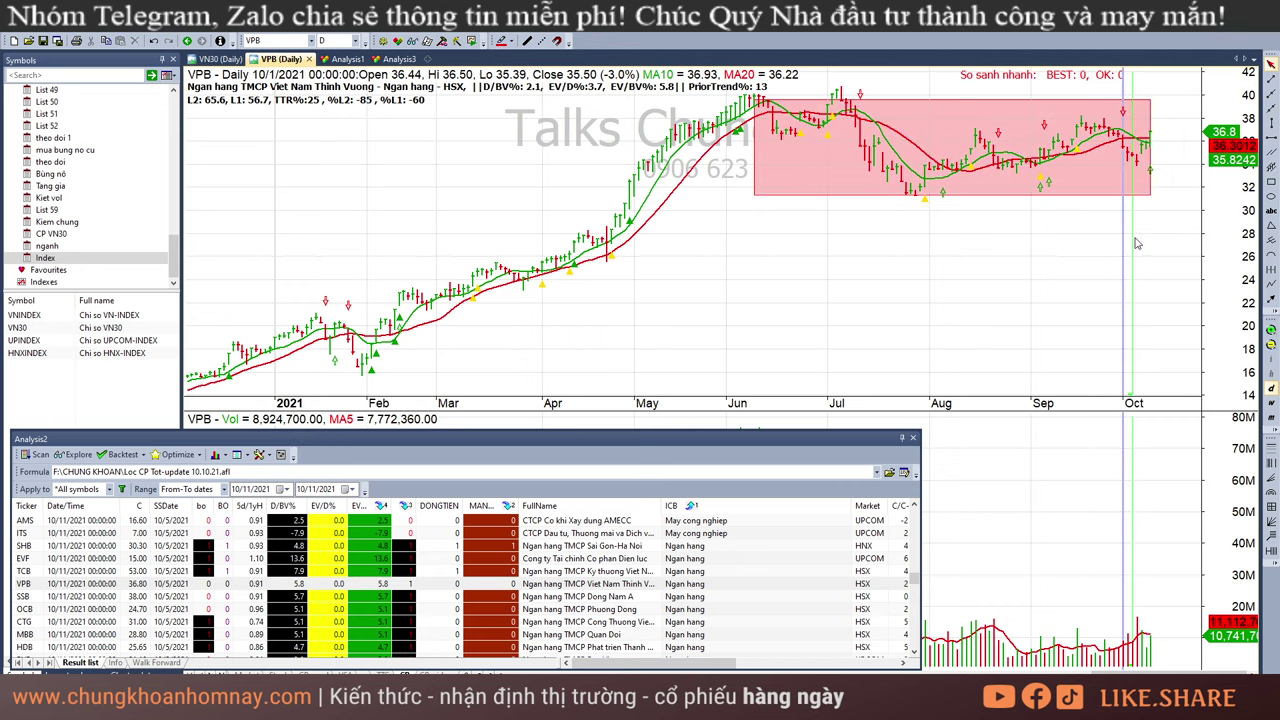
left_click(1139, 244)
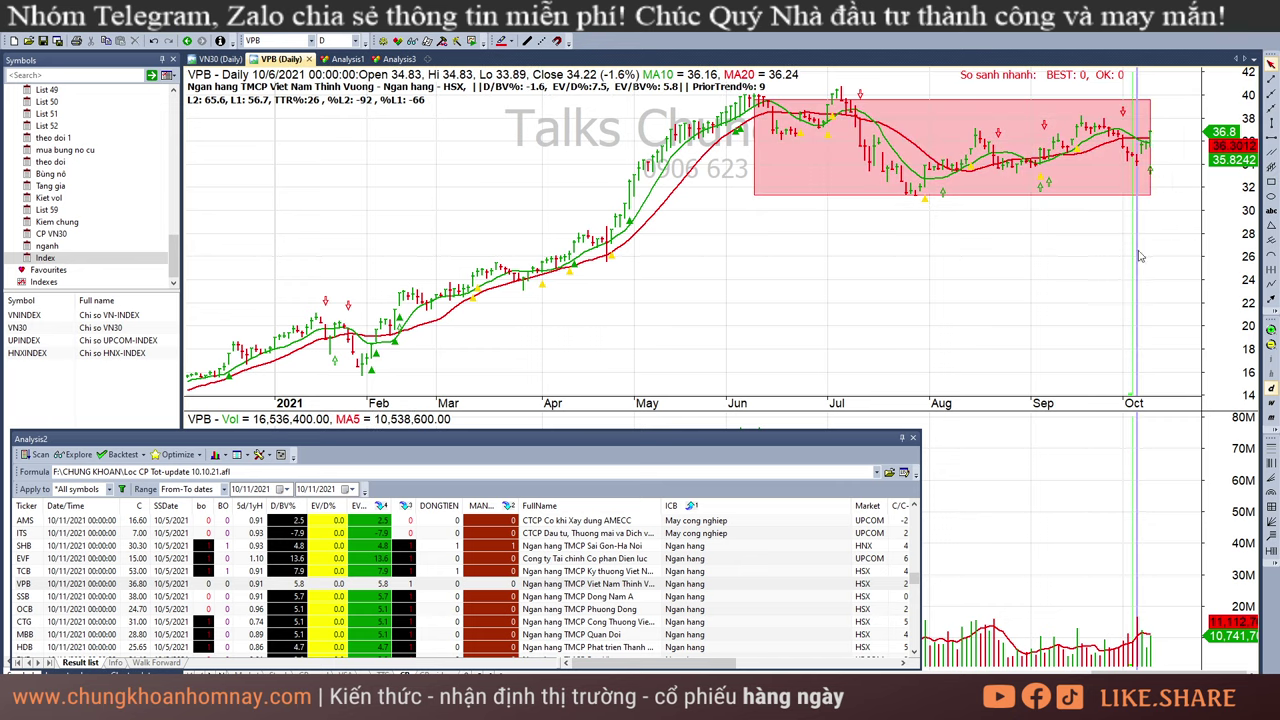
left_click(1143, 652)
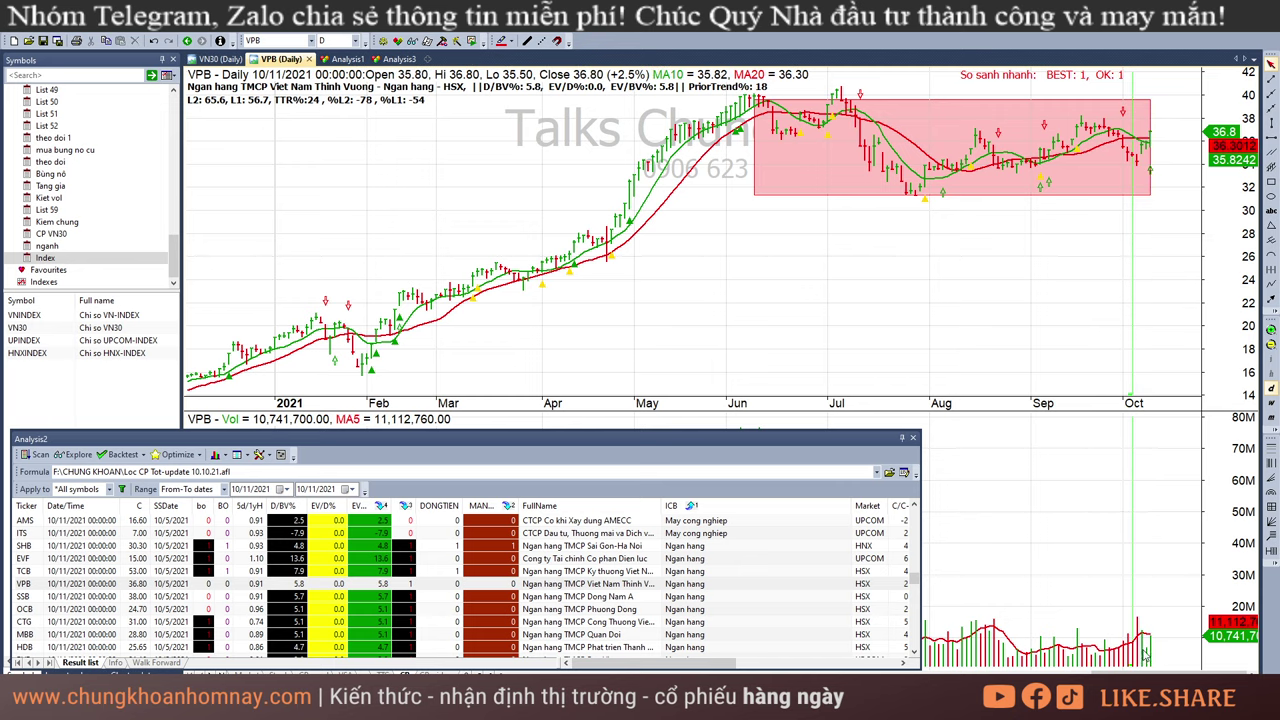
left_click(1145, 654)
left_click(1163, 651)
- Step through VPB's daily bars between 9/30 and 10/11/2021, examining each bar's price and volume
left_click(1115, 250)
left_click(1137, 276)
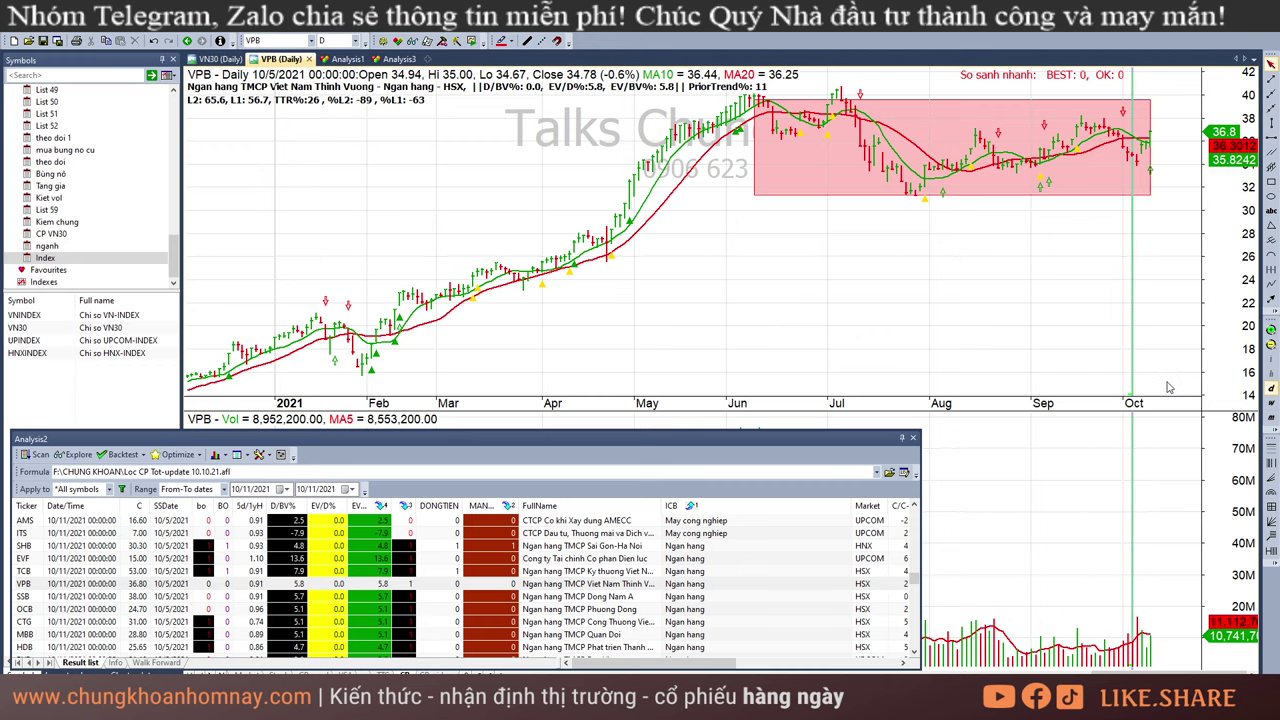
key("Left")
key("Left")
key("Left")
key("Right")
key("Right")
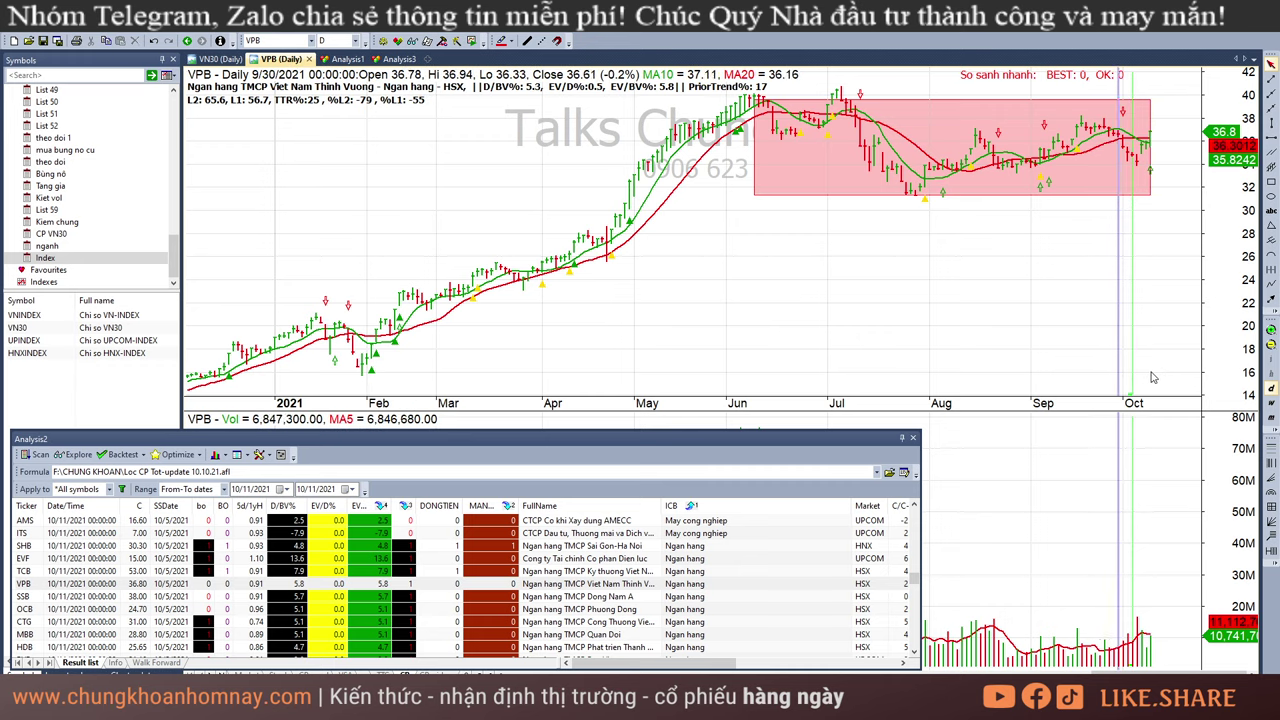
key("Right")
key("Right")
key("Right")
key("Right")
key("Right")
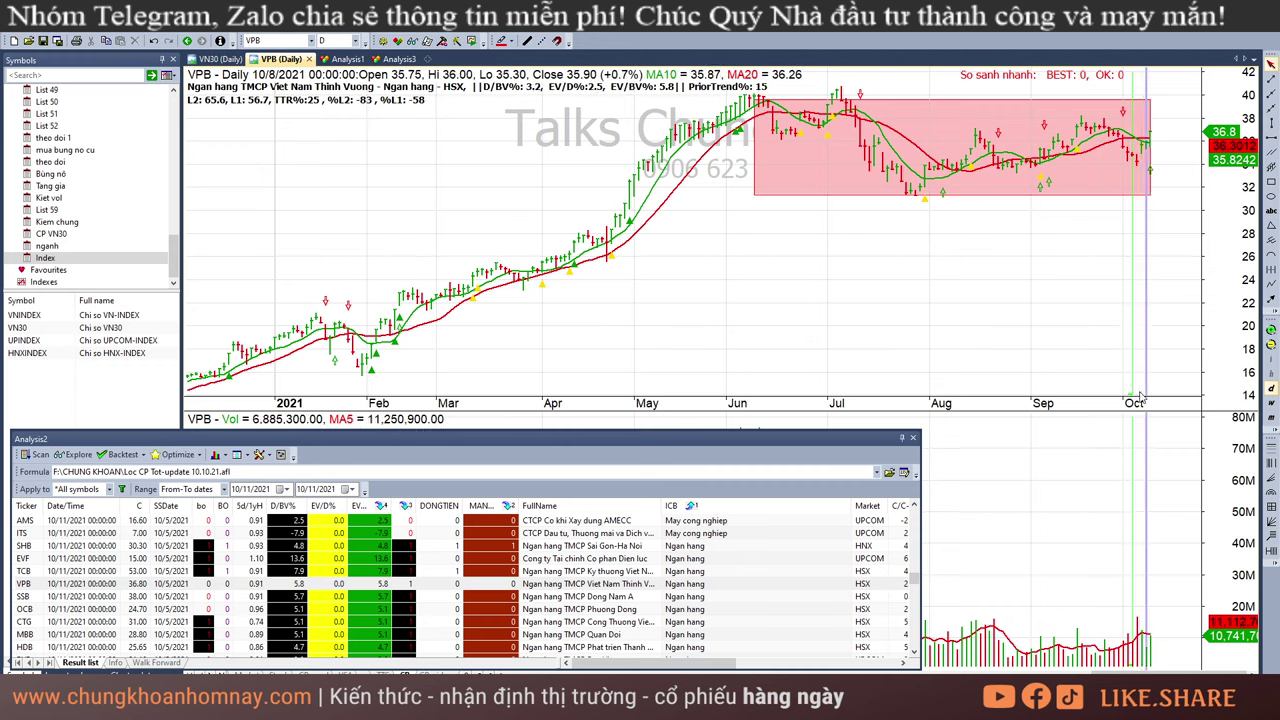
left_click(1165, 172)
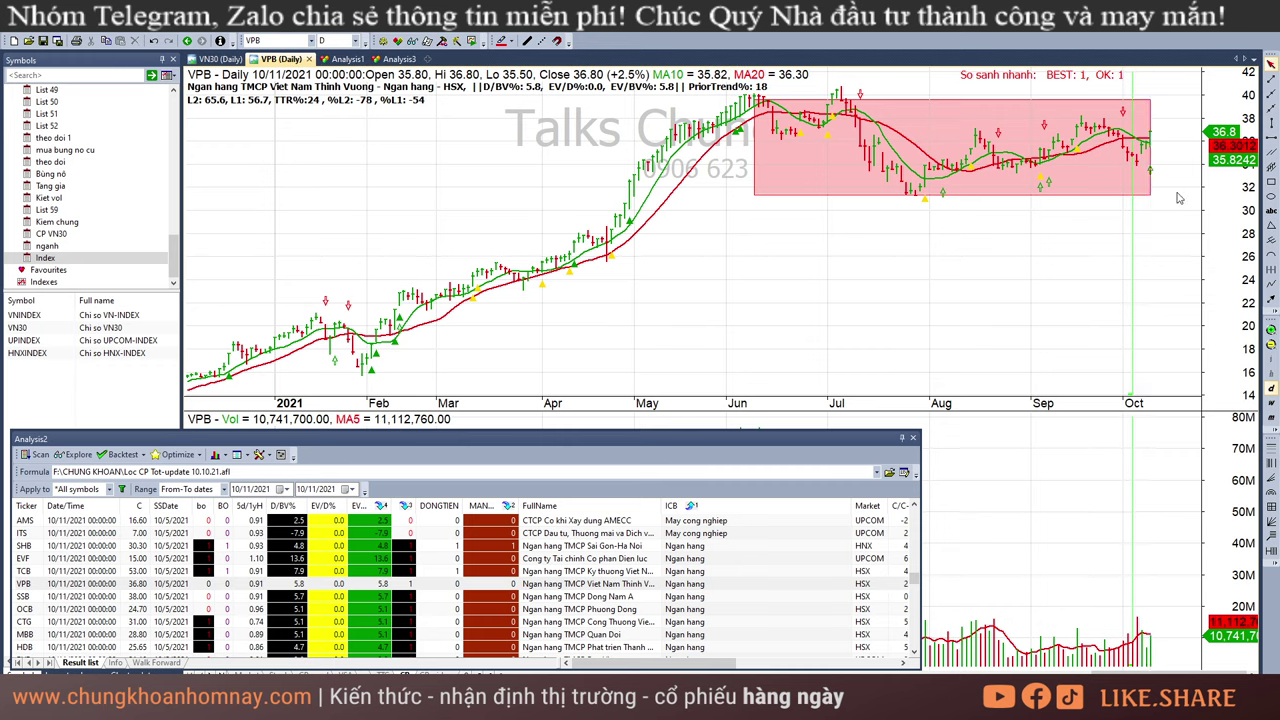
- Open SSB's chart and check its 10/6 and 10/11/2021 bars and volume
left_click(620, 597)
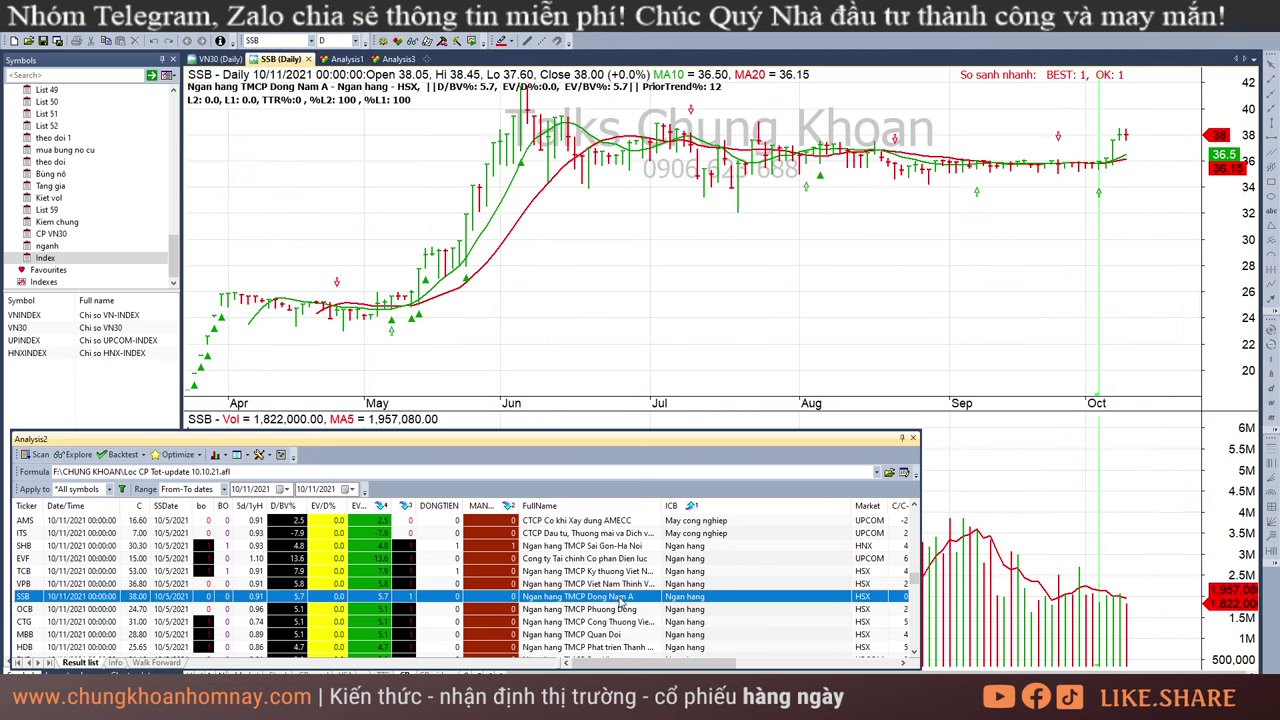
left_click(1110, 177)
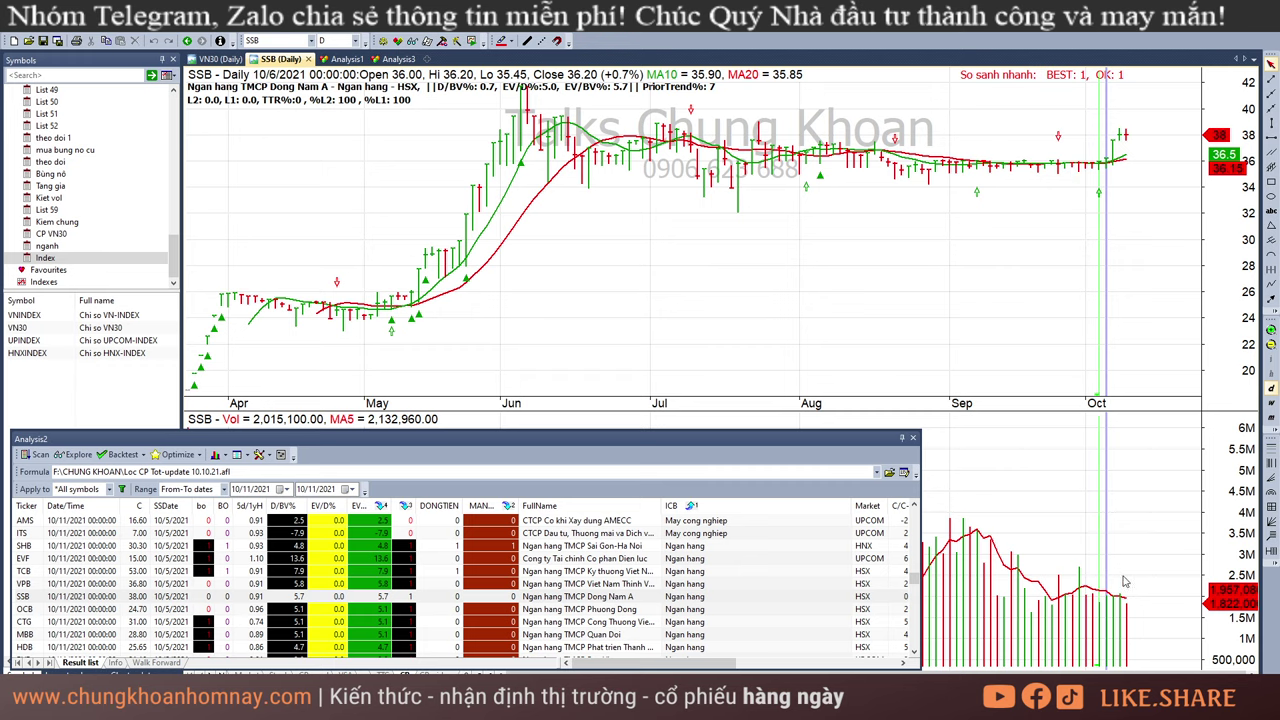
left_click(1156, 177)
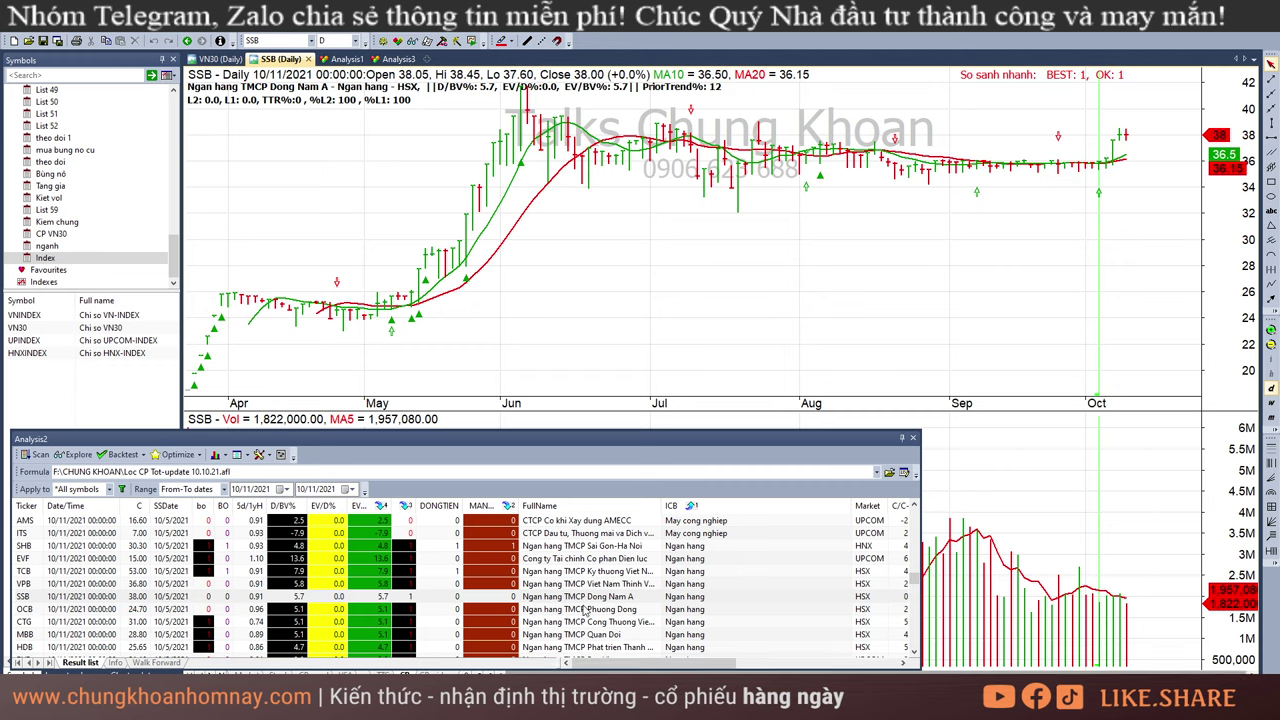
- Open OCB's chart and extend its base rectangle to the 10/11/2021 bar
left_click(604, 611)
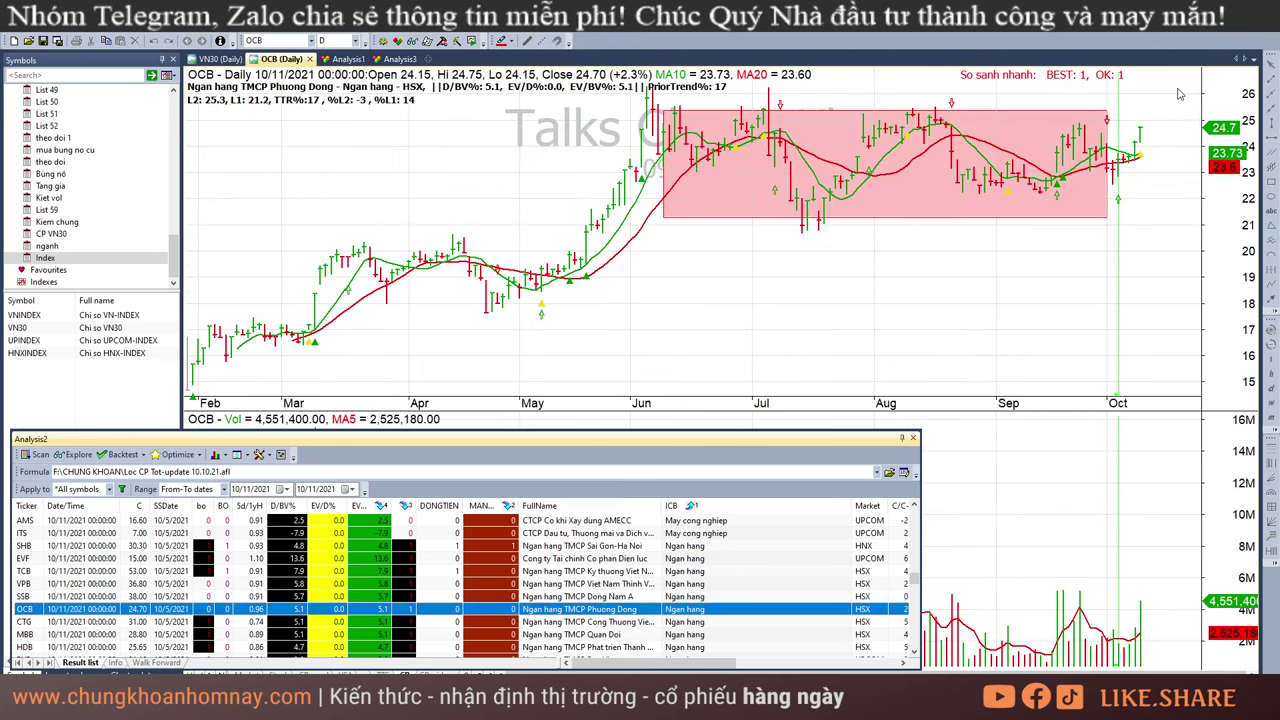
left_click(1100, 116)
left_click_drag(1115, 218, 1141, 220)
- Compare OCB's price and volume on the 8/26, 9/21, 10/7 and 10/11/2021 bars
left_click(1112, 240)
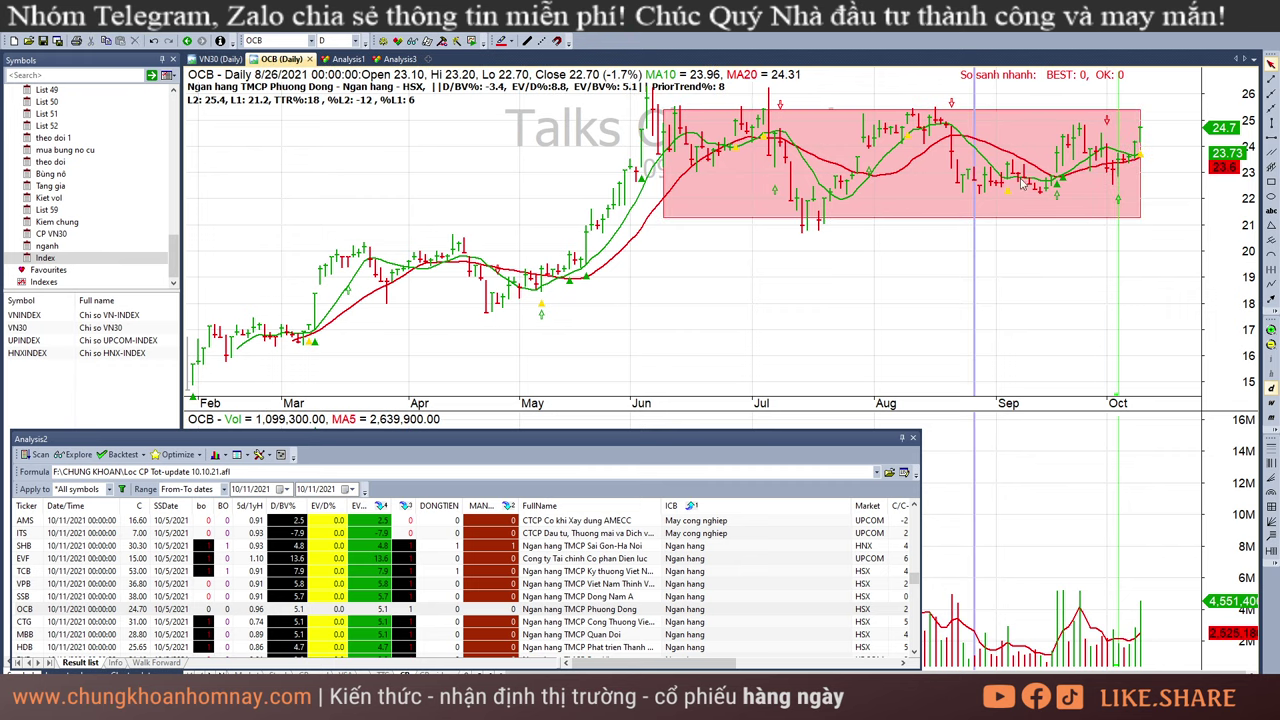
left_click(1060, 626)
left_click(1064, 621)
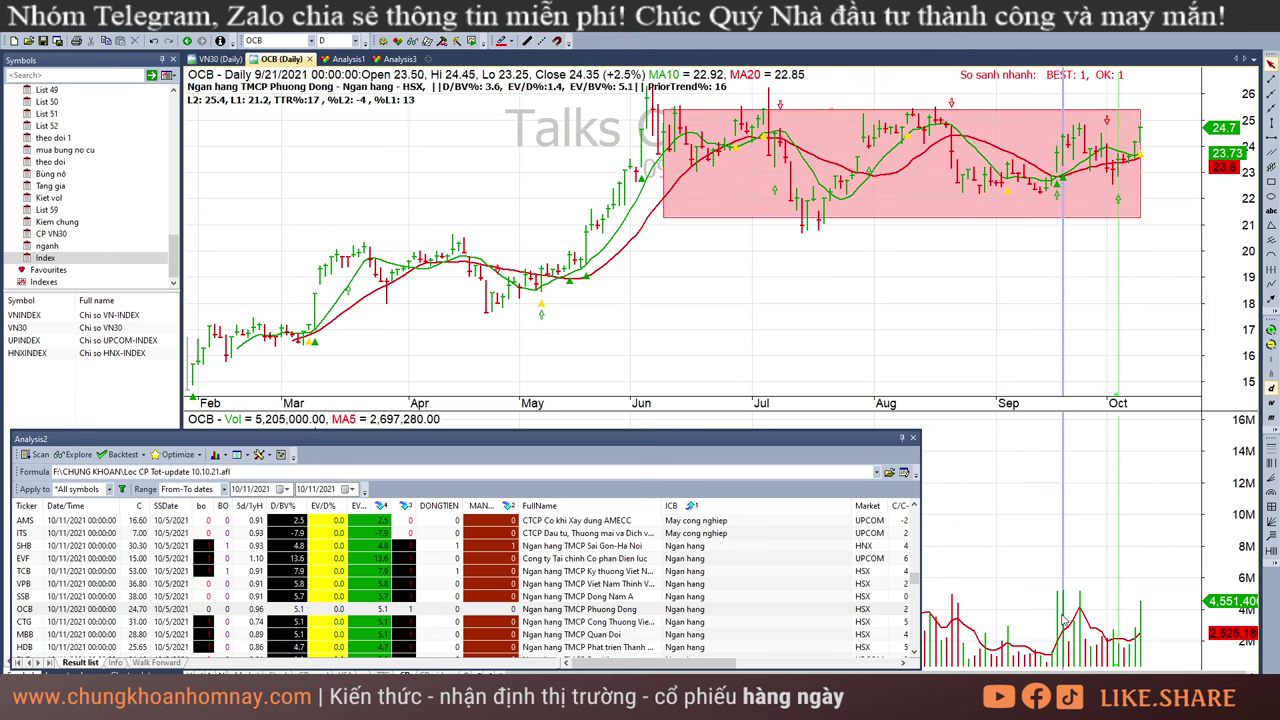
left_click(1058, 620)
left_click(1131, 650)
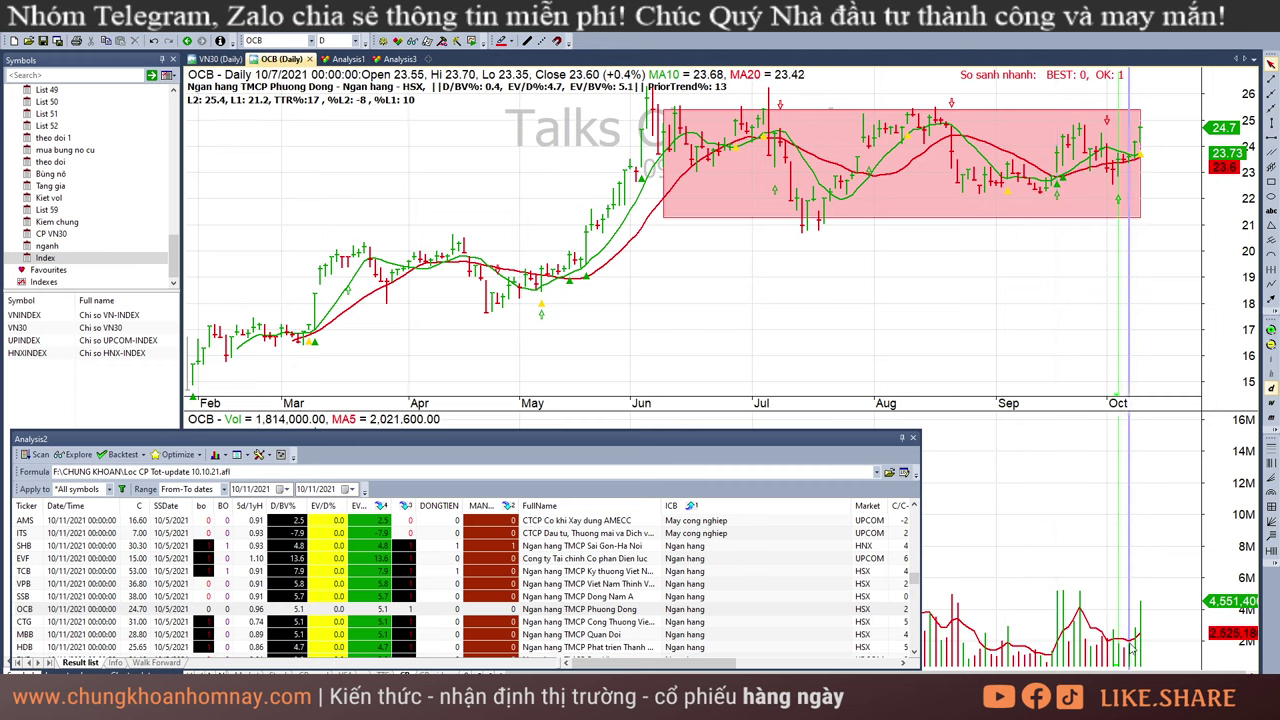
left_click(1137, 640)
left_click(1143, 605)
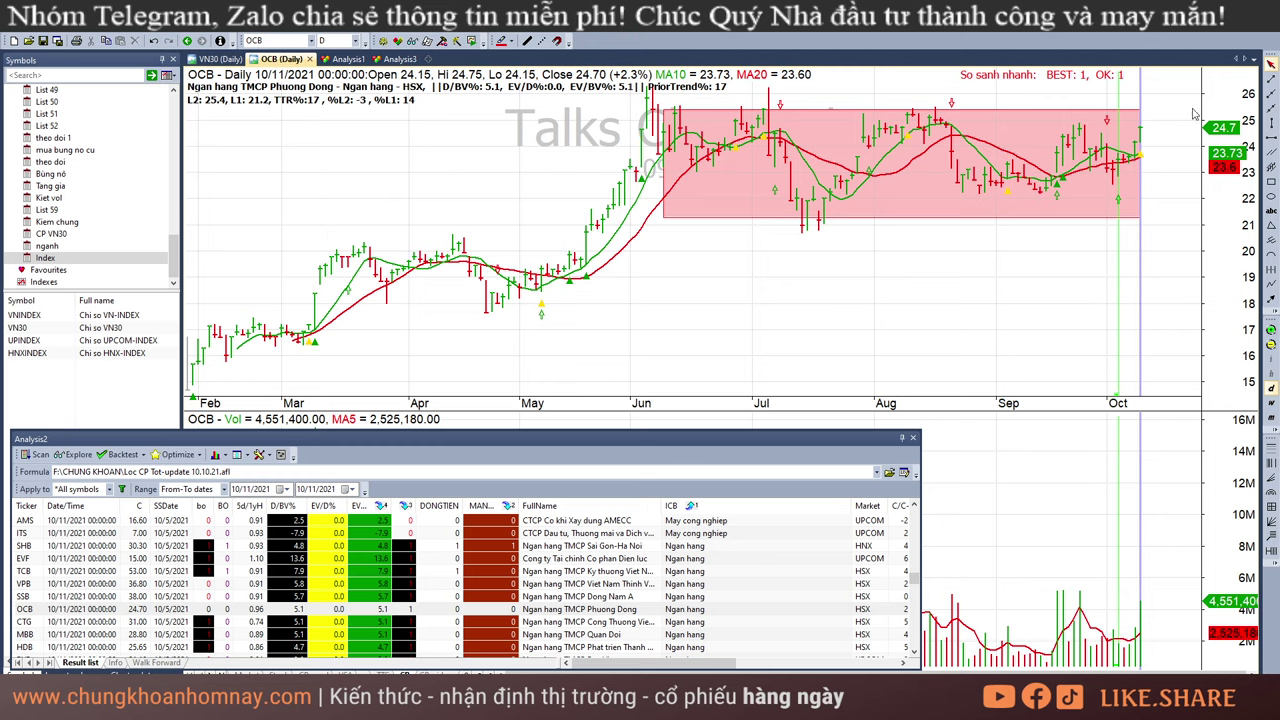
- Open CTG's chart, draw a downtrend arrow from about 41.5 in early July to about 28.6 past the October bars, and check the 10/11/2021 bar
left_click(630, 623)
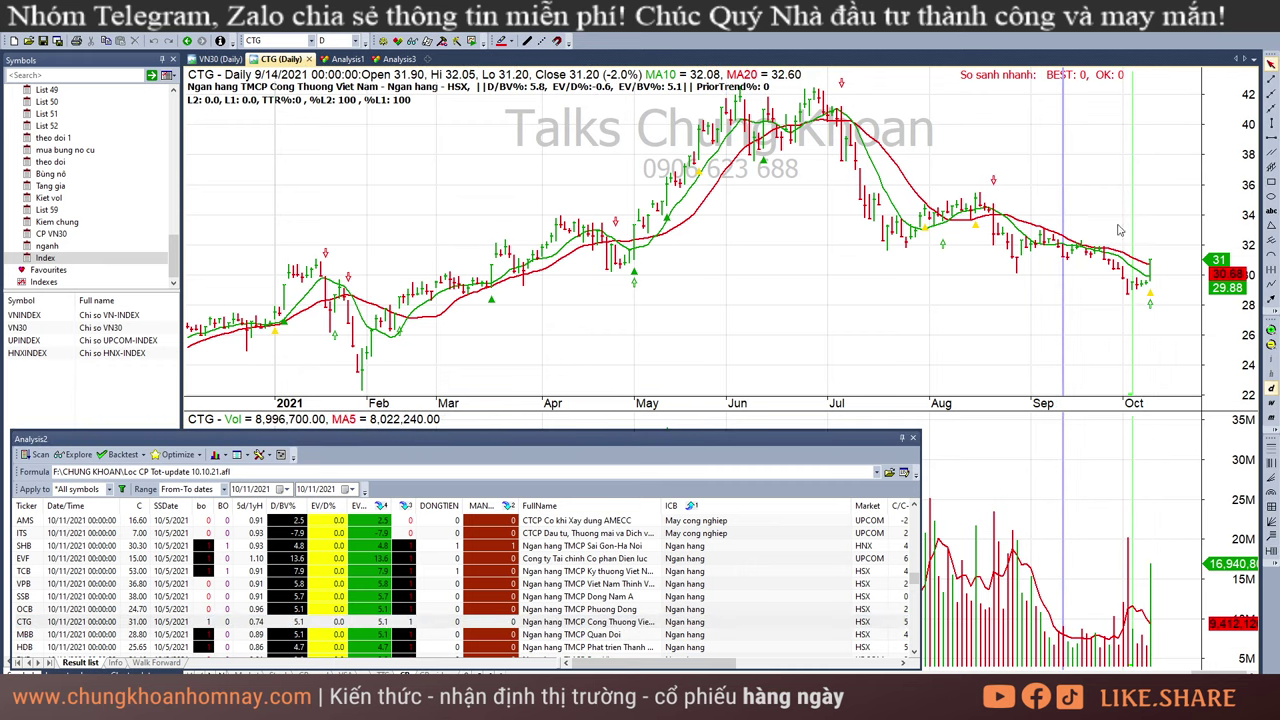
left_click(1271, 299)
left_click_drag(828, 102, 1196, 295)
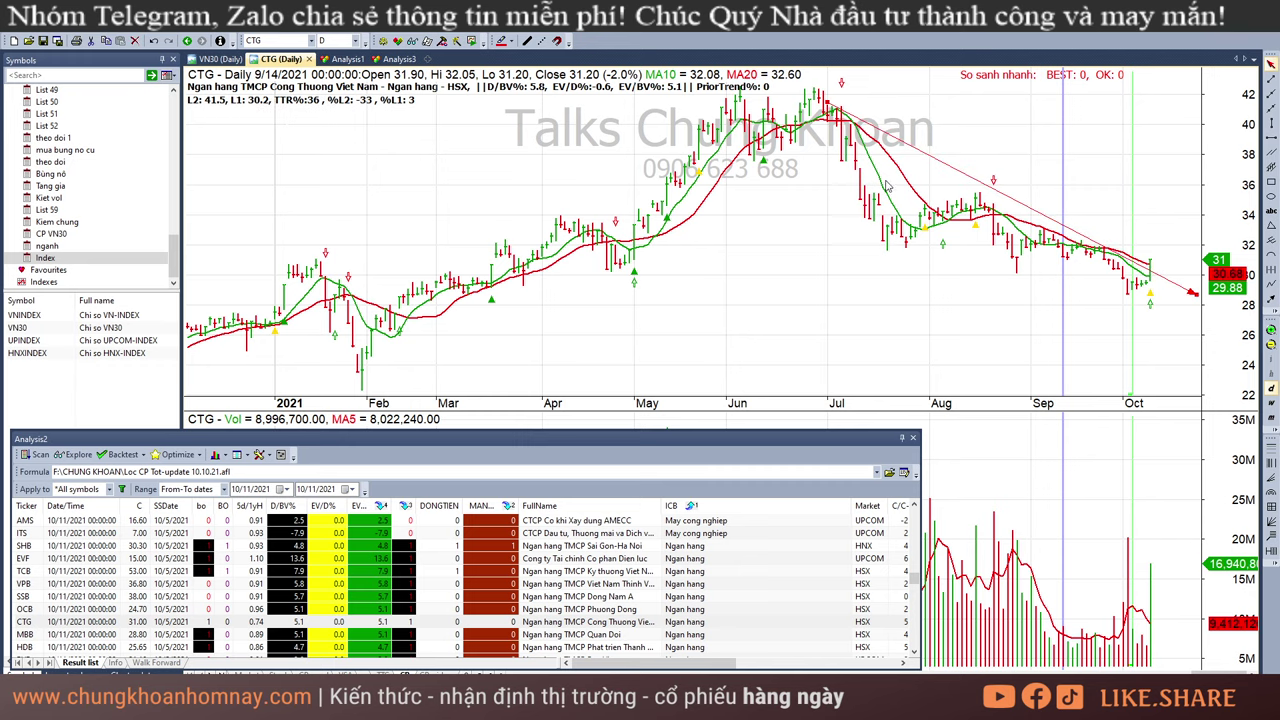
left_click(1150, 297)
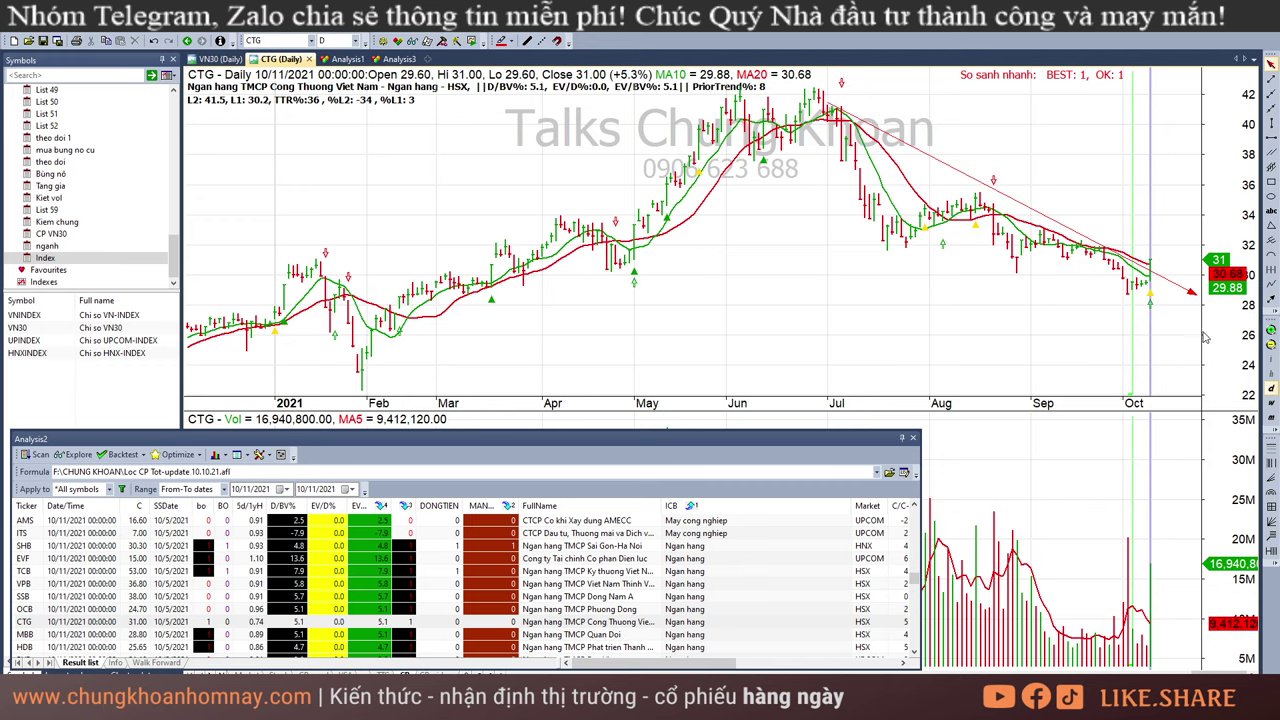
- Open MBB's chart and compare its 9/14, 10/7 and 10/11/2021 bars and volume
mouse_move(1090, 369)
left_click(668, 634)
left_click(1064, 277)
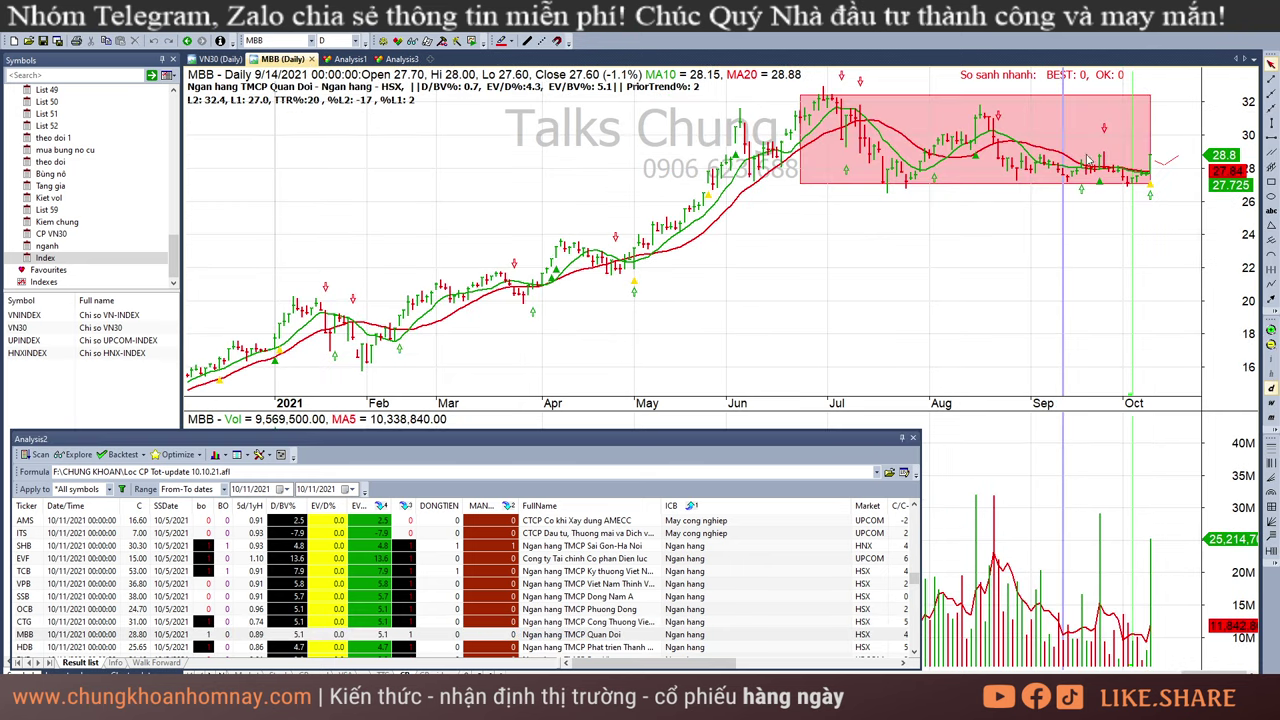
left_click(1151, 548)
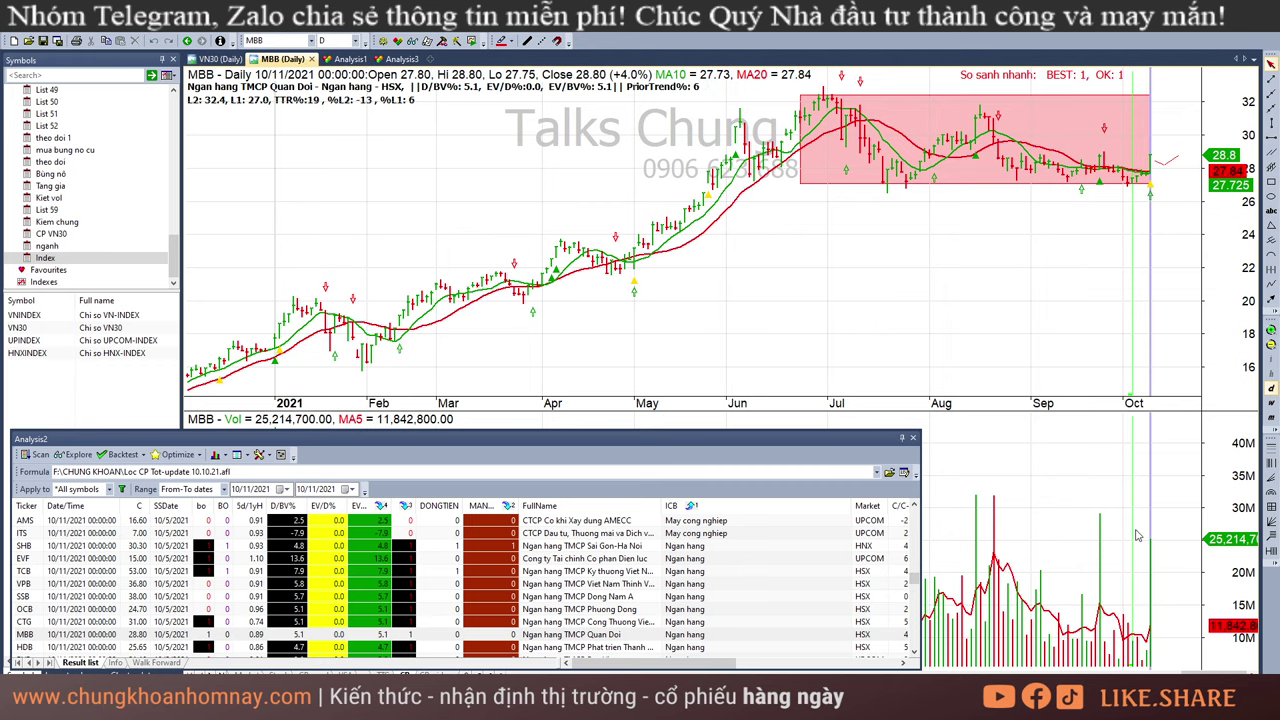
left_click(1131, 220)
left_click(1141, 221)
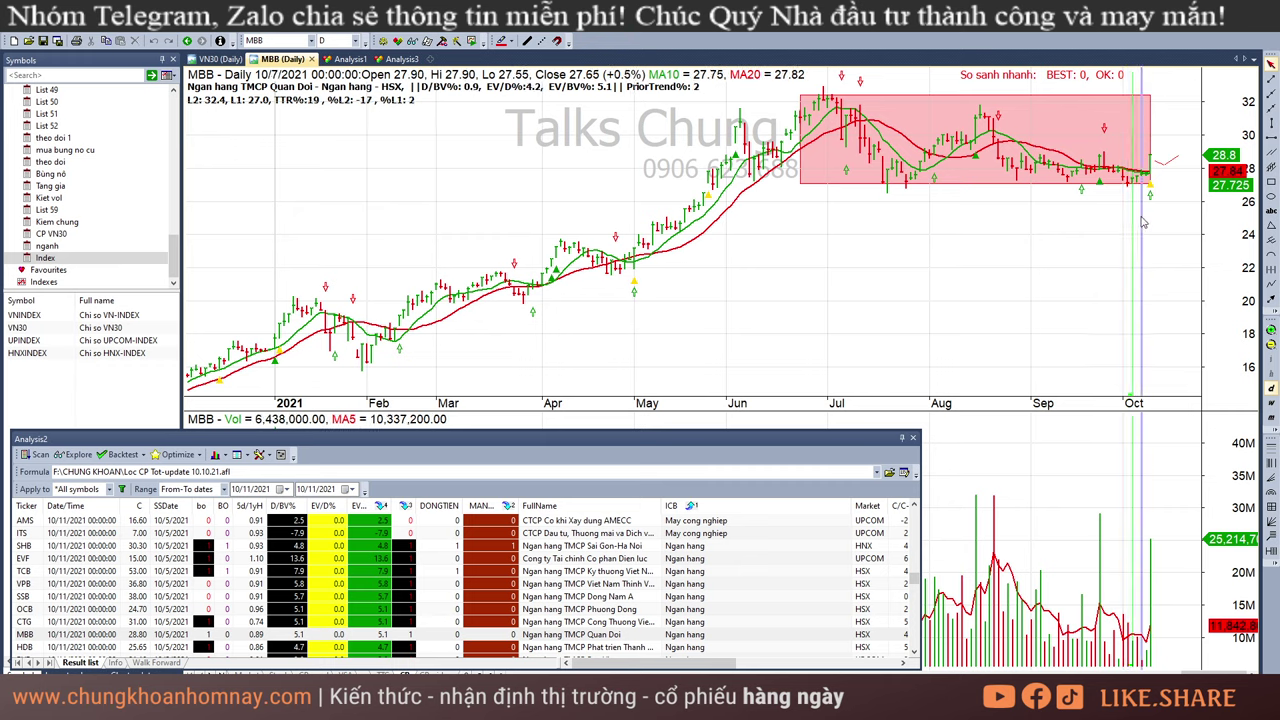
- Draw an arrow on MBB's chart pointing up to the 10/7 and 10/8/2021 bars, ending near 26.5
left_click(1270, 300)
left_click_drag(1168, 231, 1142, 192)
left_click(1150, 236)
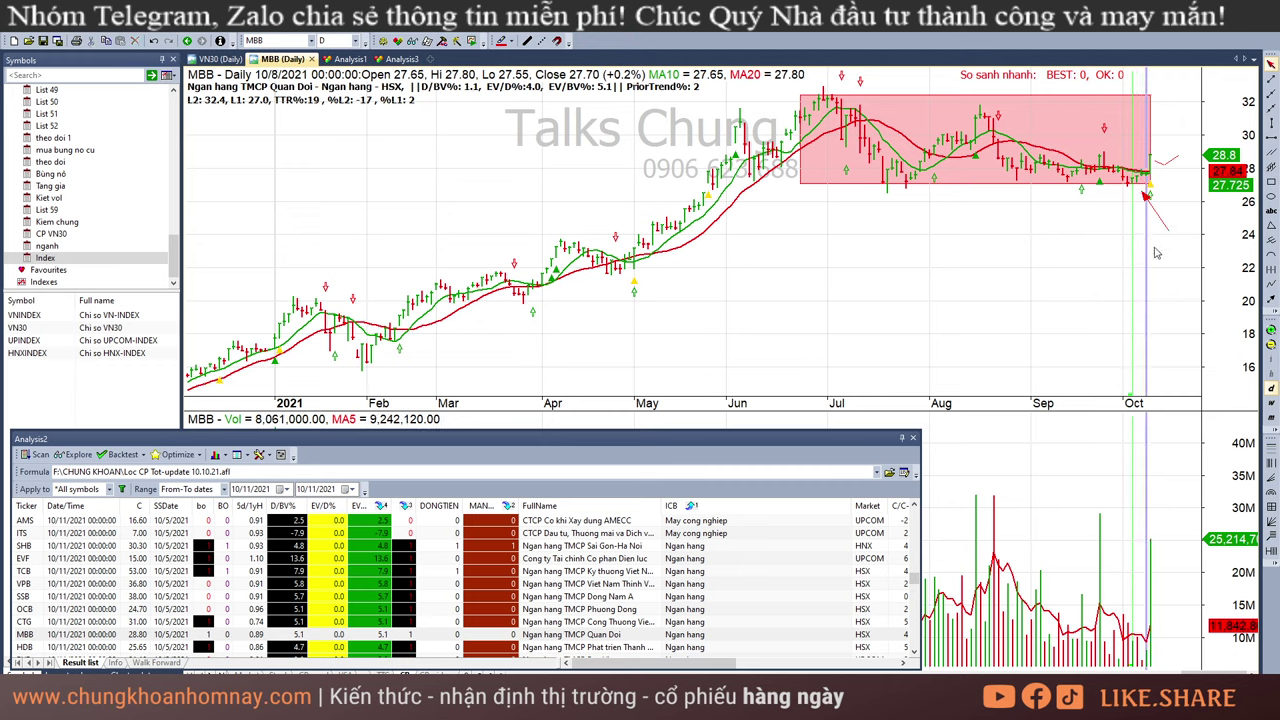
- Step through MBB's bars from 10/7 to 10/11/2021 and compare their price and volume
left_click(1144, 243)
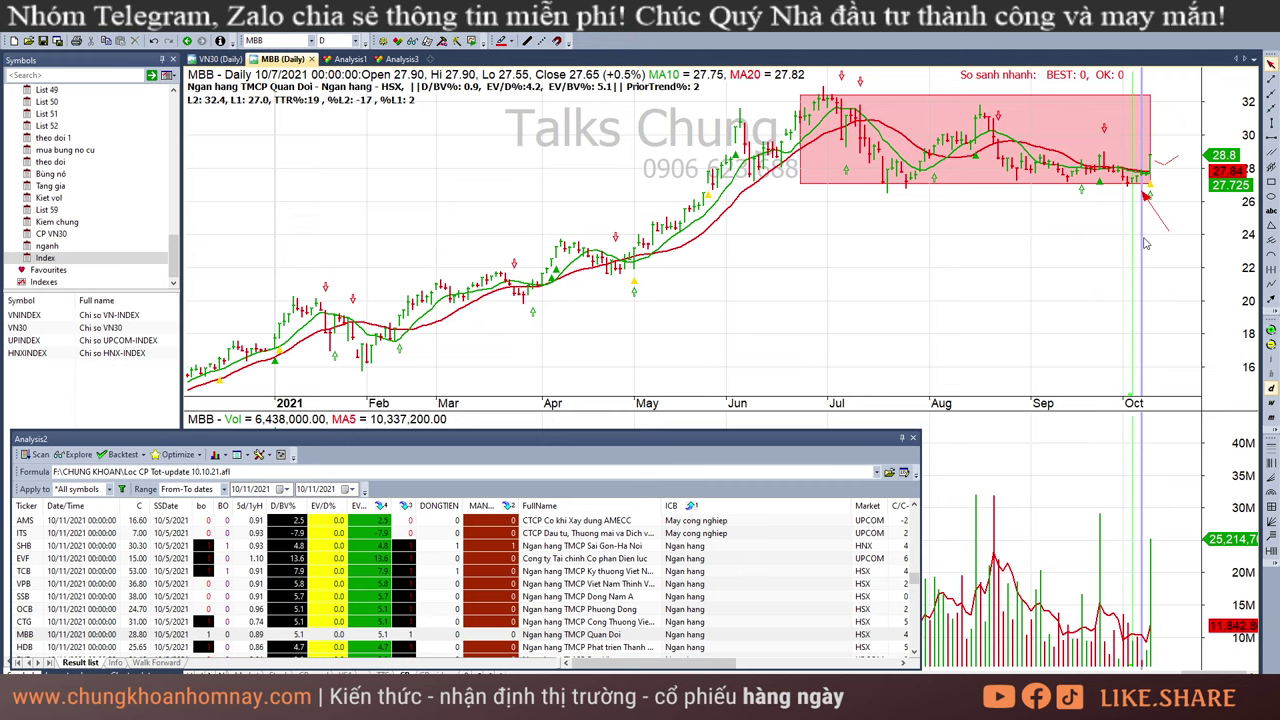
key("Right")
key("Right")
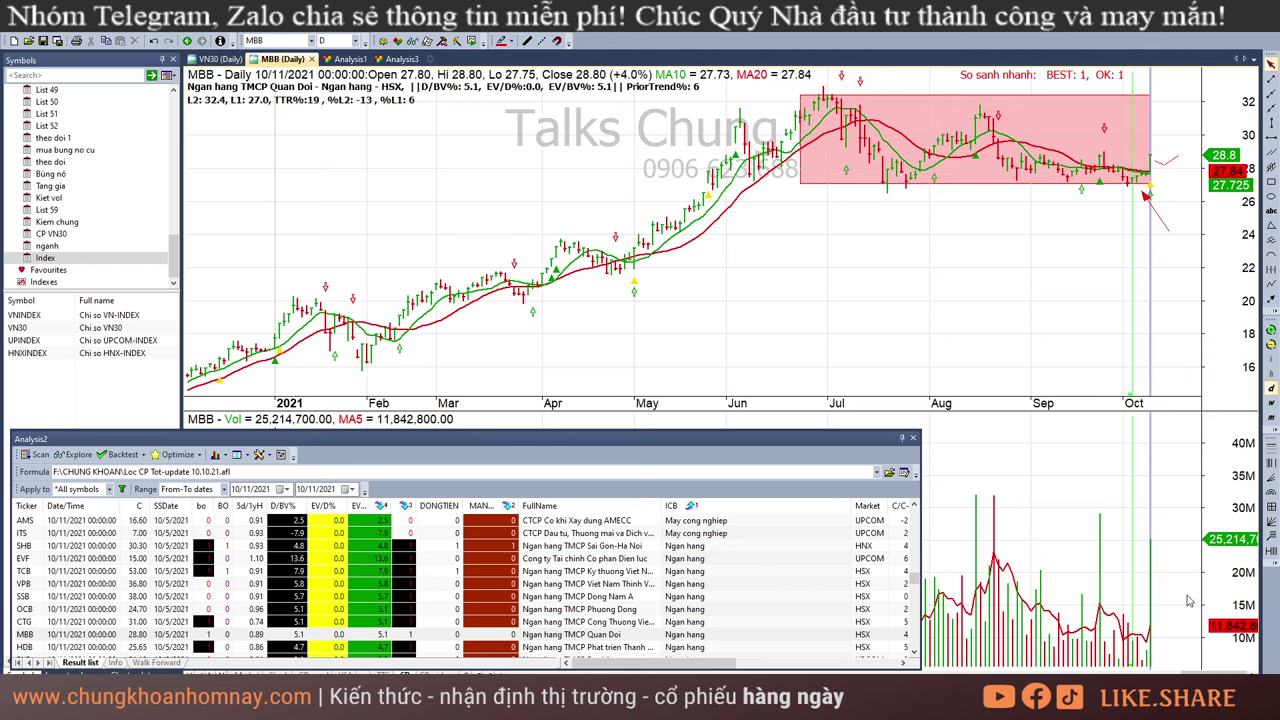
left_click(1183, 253)
- Open HDB's chart and delete the base rectangle drawn on it
scroll(562, 598, "down", 1)
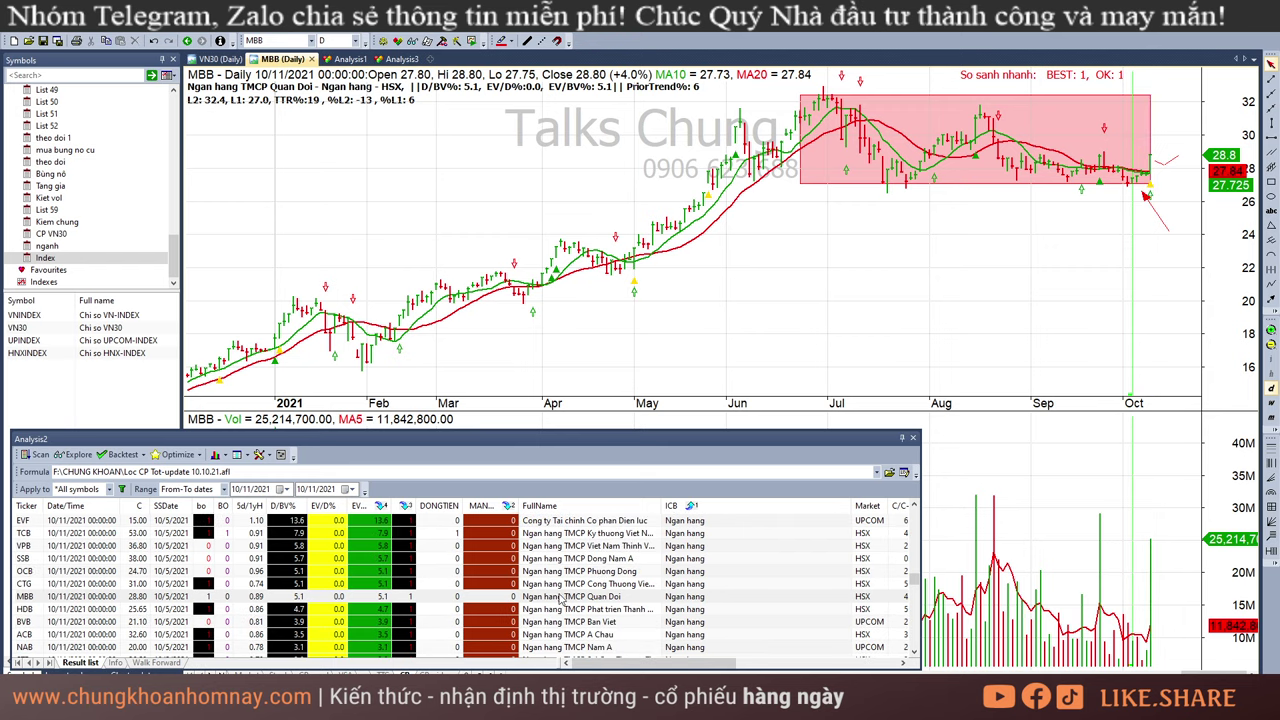
left_click(563, 609)
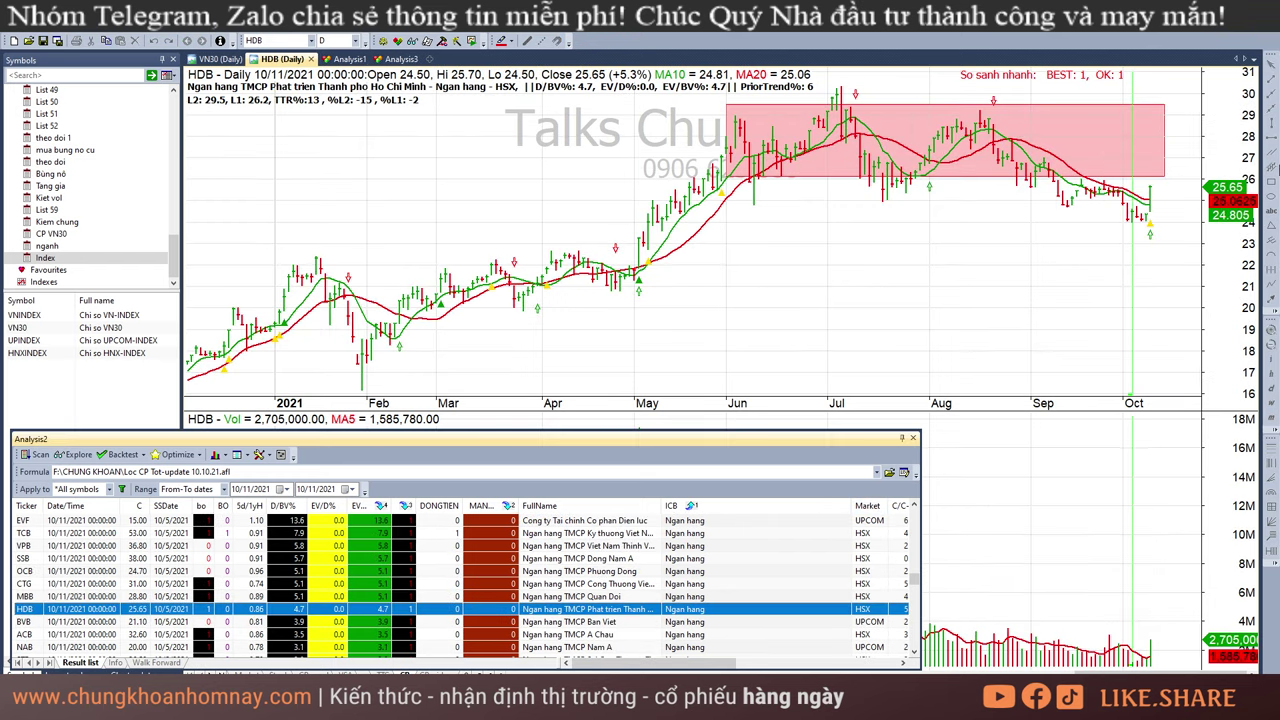
mouse_move(1105, 227)
left_click(1073, 107)
key("Delete")
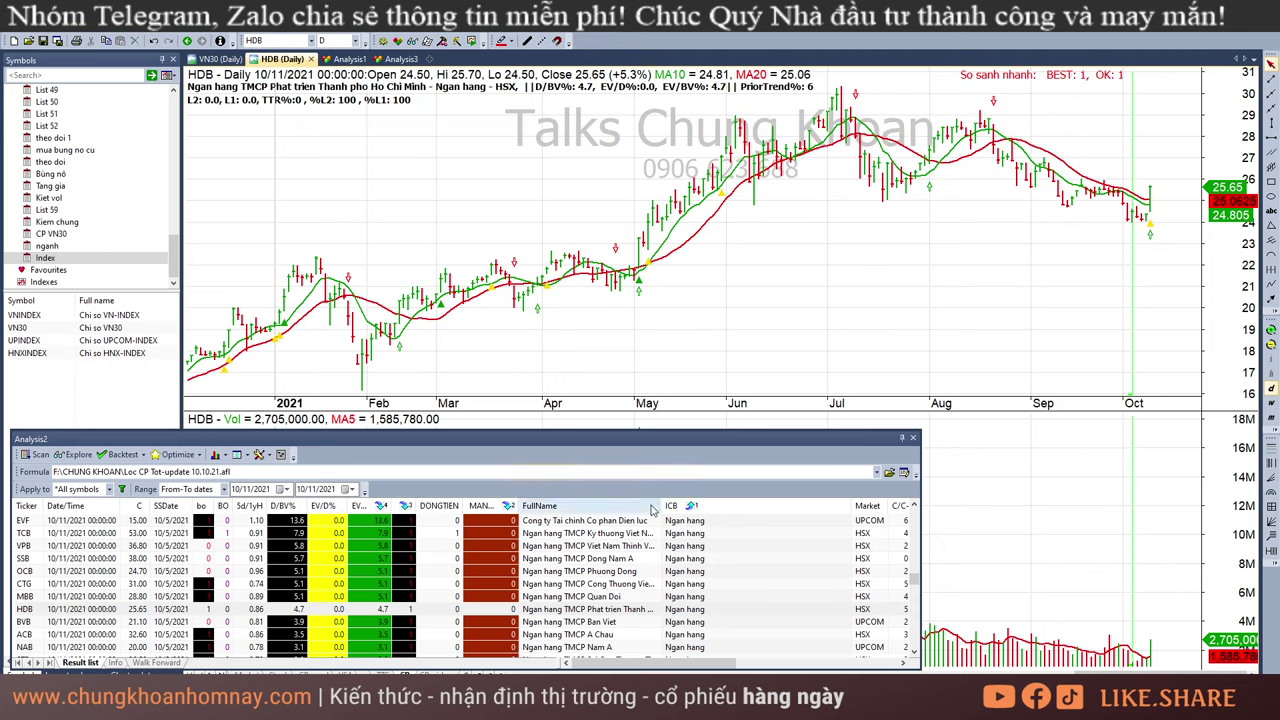
- Open BVB's chart and replace its base rectangle with one from mid-August to early October, between about 22.2 and 19
left_click(590, 622)
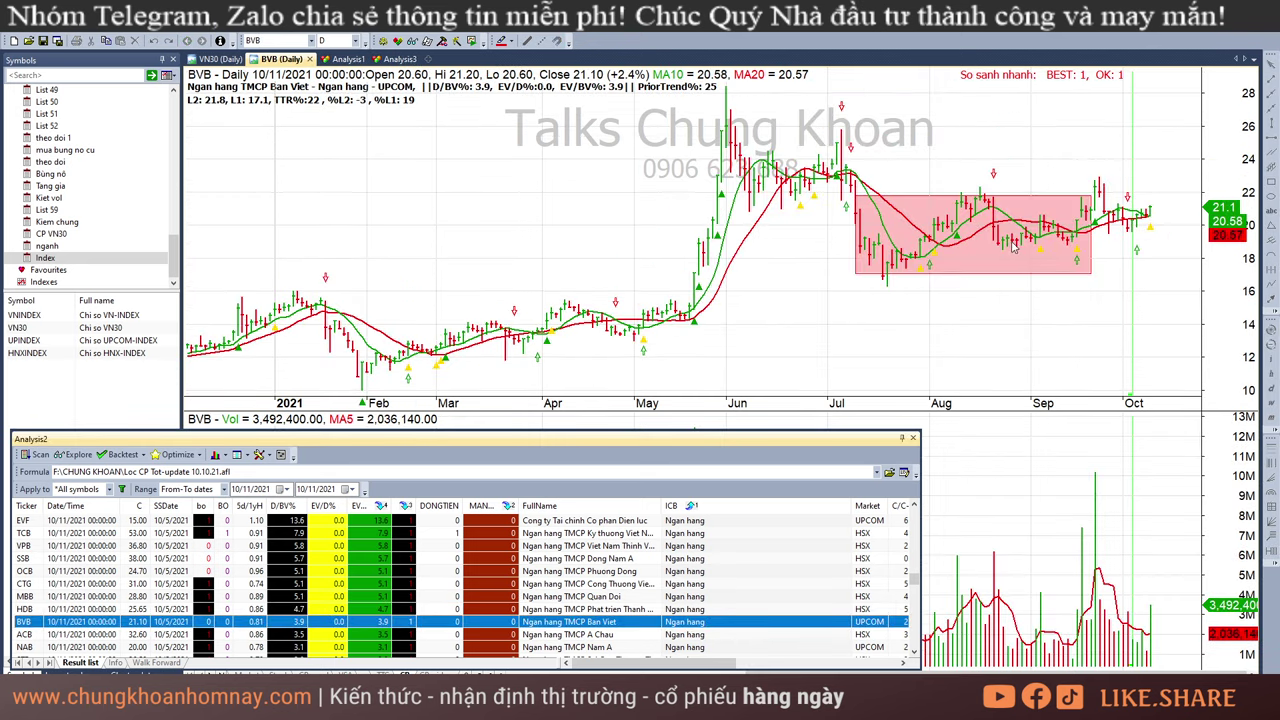
left_click_drag(1050, 205, 908, 145)
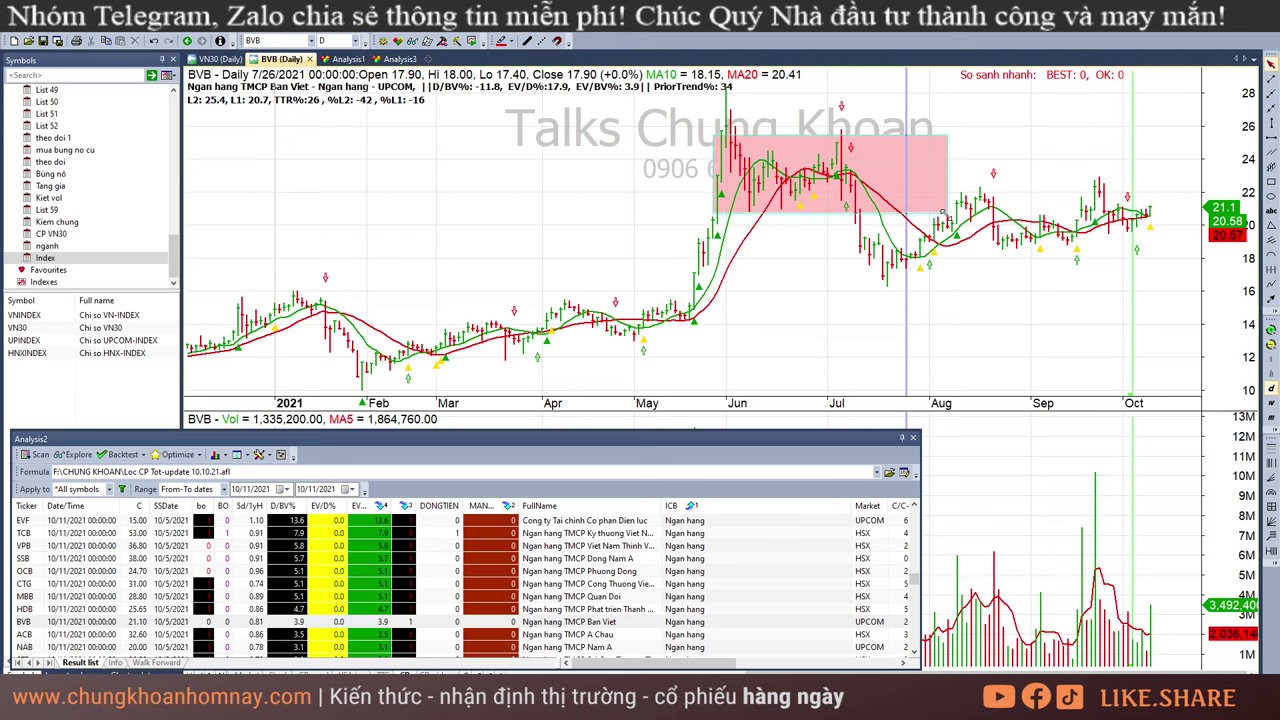
left_click_drag(948, 214, 1147, 262)
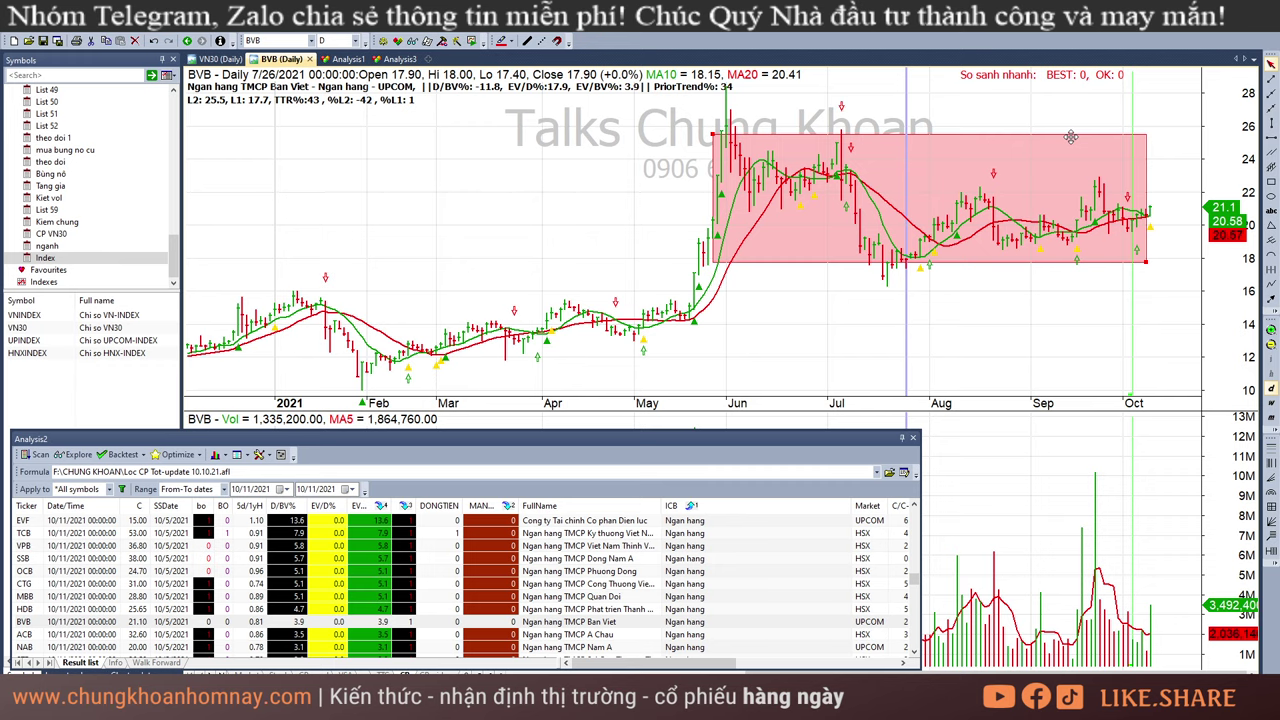
key("Delete")
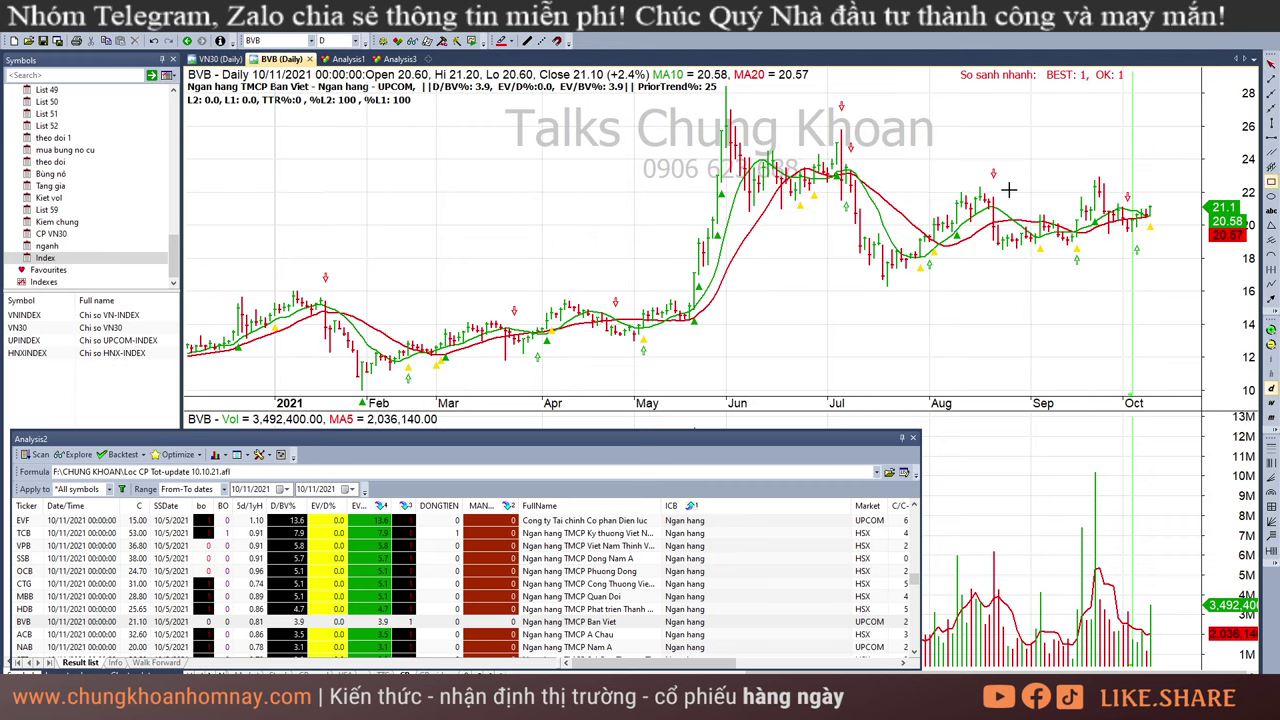
left_click_drag(978, 190, 1148, 242)
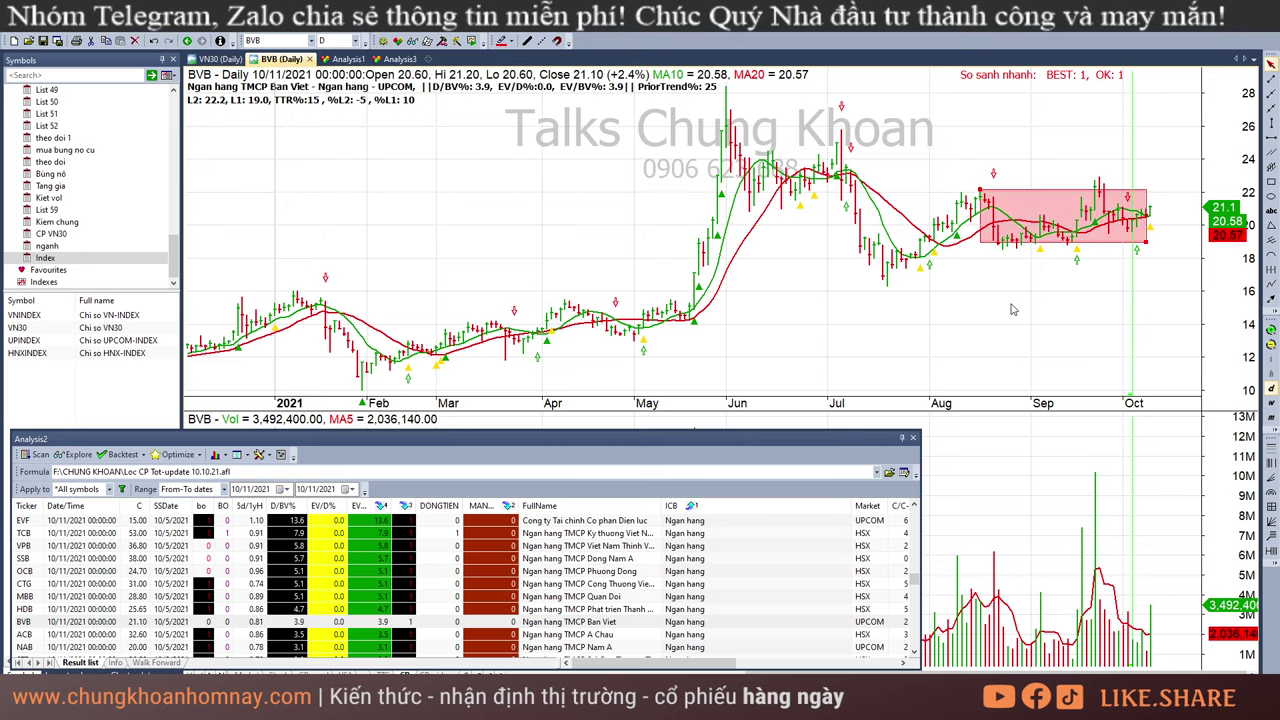
- Find the steel (Thep) stocks in the exploration results and review the charts of VCA, POM and TDS
scroll(680, 588, "down", 5)
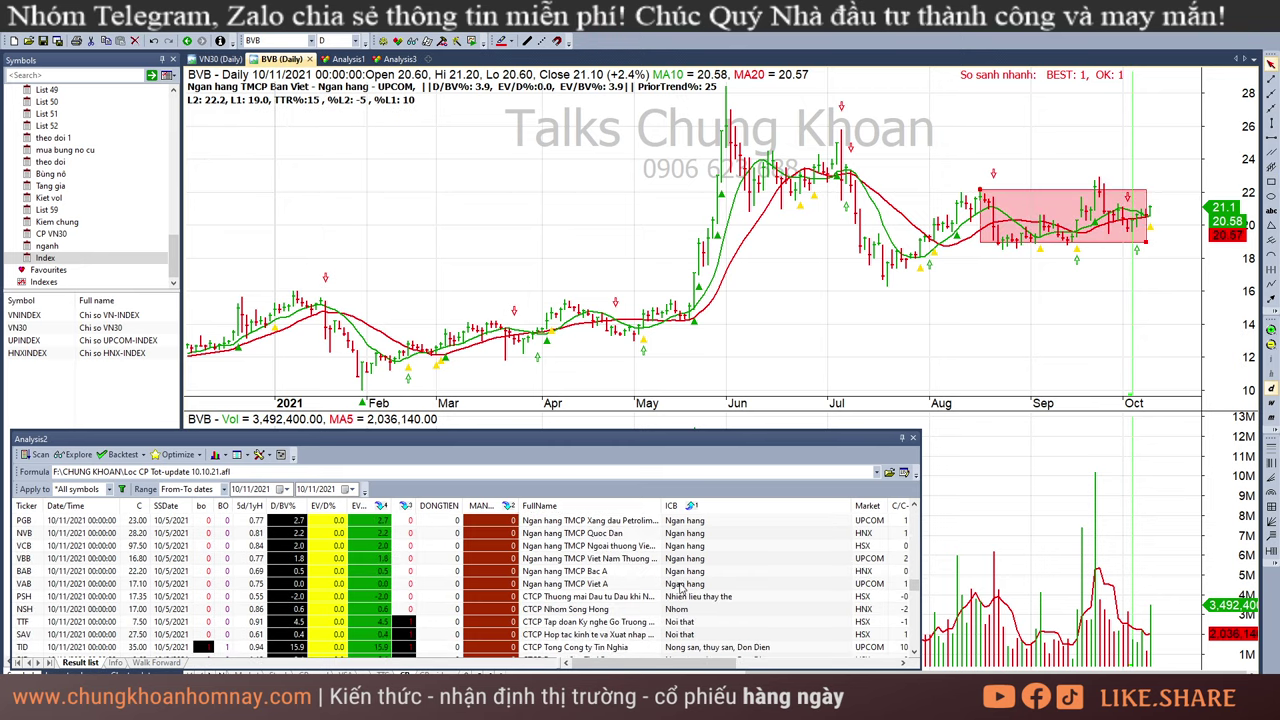
scroll(684, 585, "down", 6)
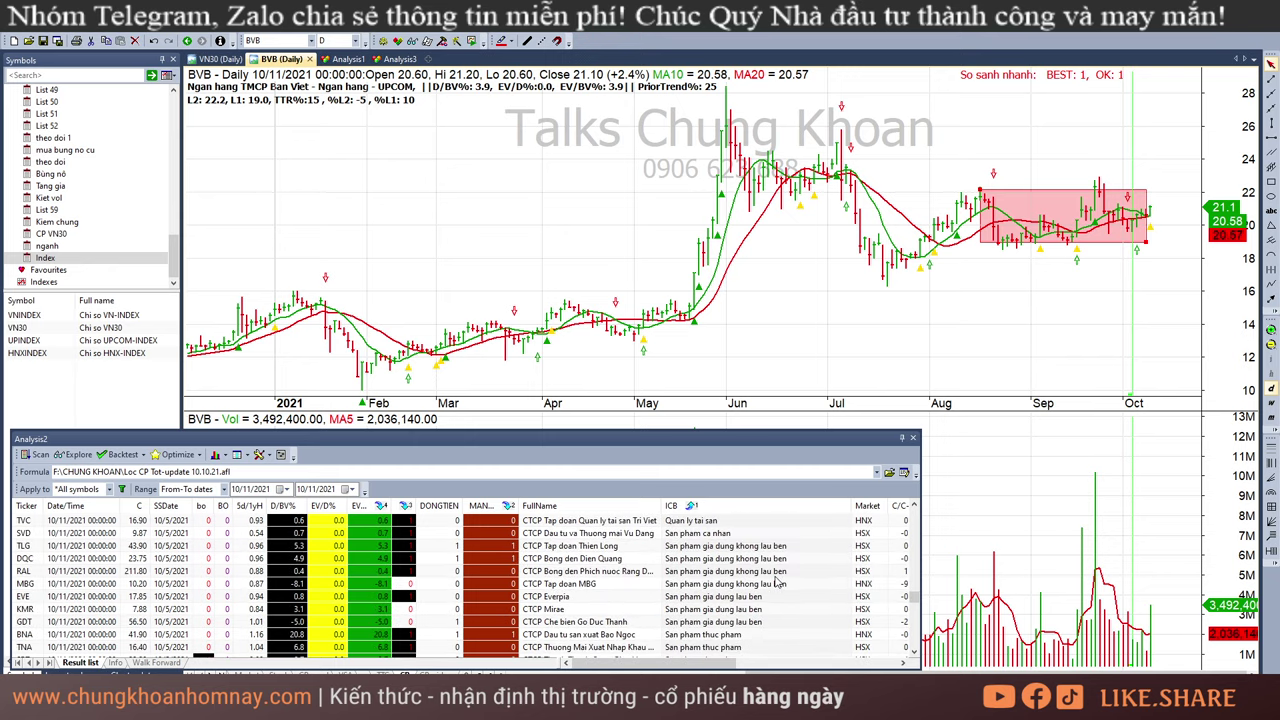
scroll(776, 583, "down", 6)
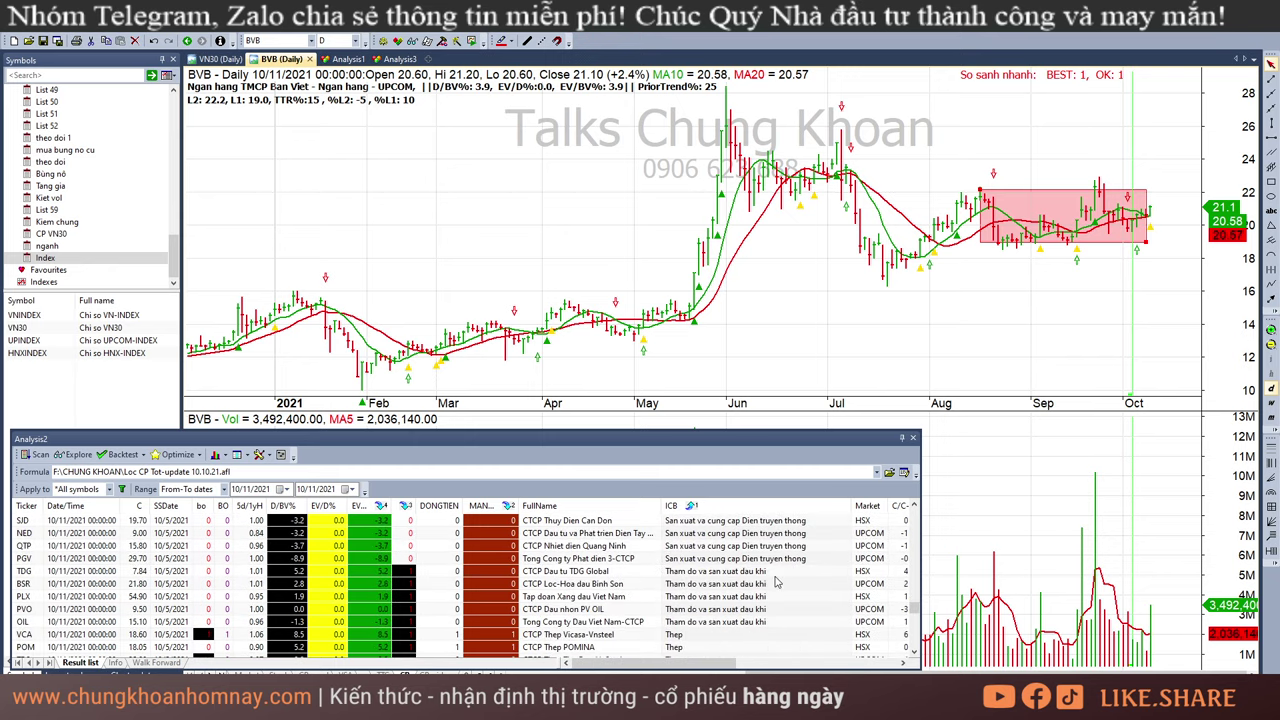
scroll(776, 583, "down", 3)
left_click(700, 597)
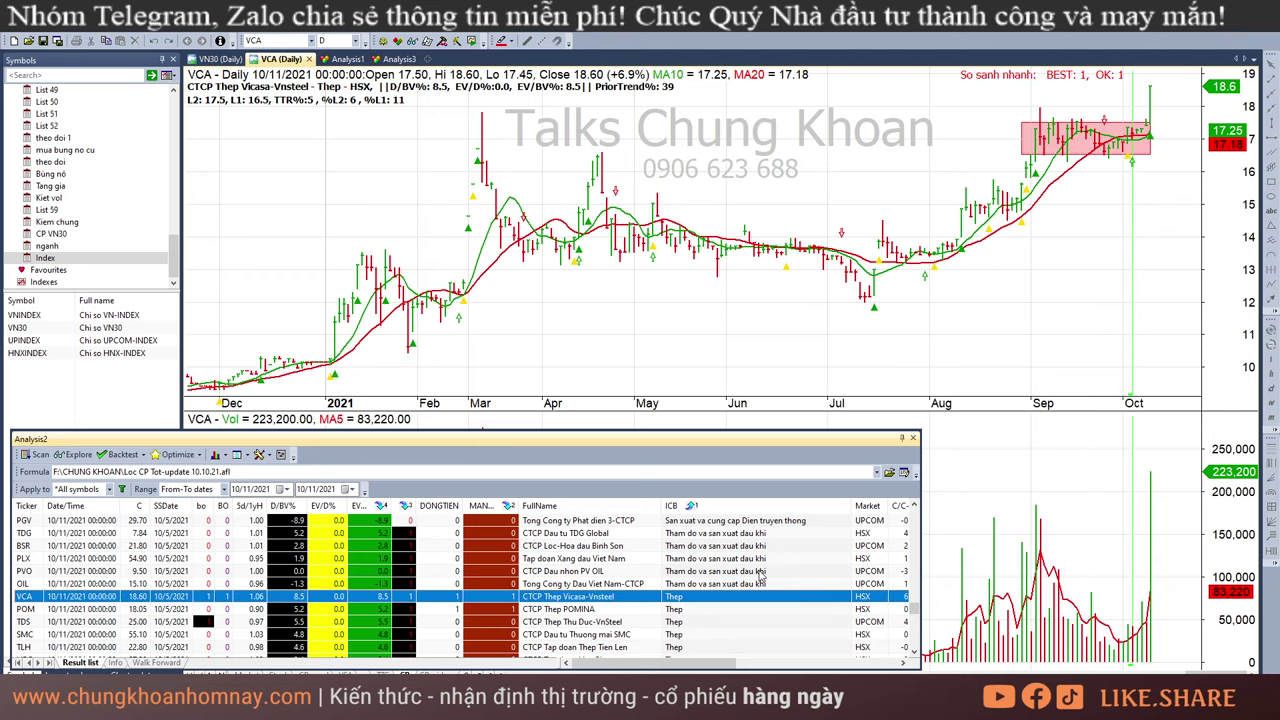
key("Down")
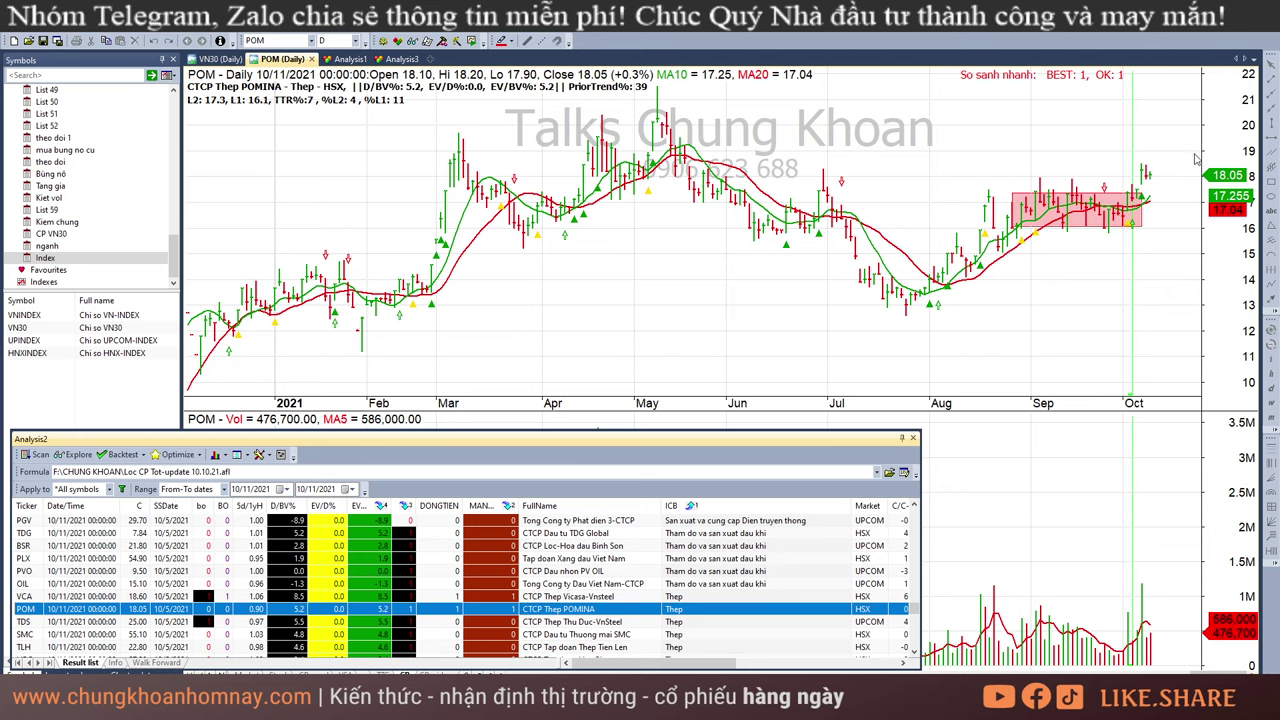
left_click(710, 622)
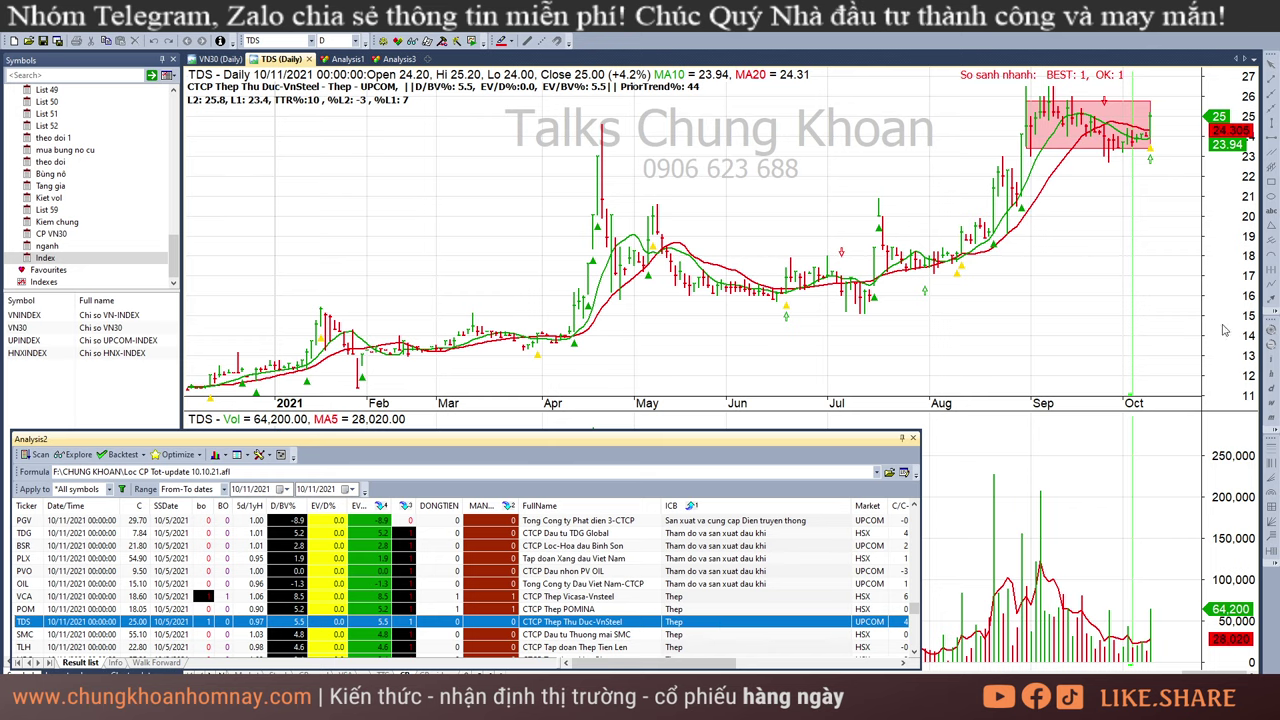
- Review the SMC, TLH and HPG charts, inspecting SMC's 10/7/2021 bar and HPG's bars up to 10/11/2021
key("Down")
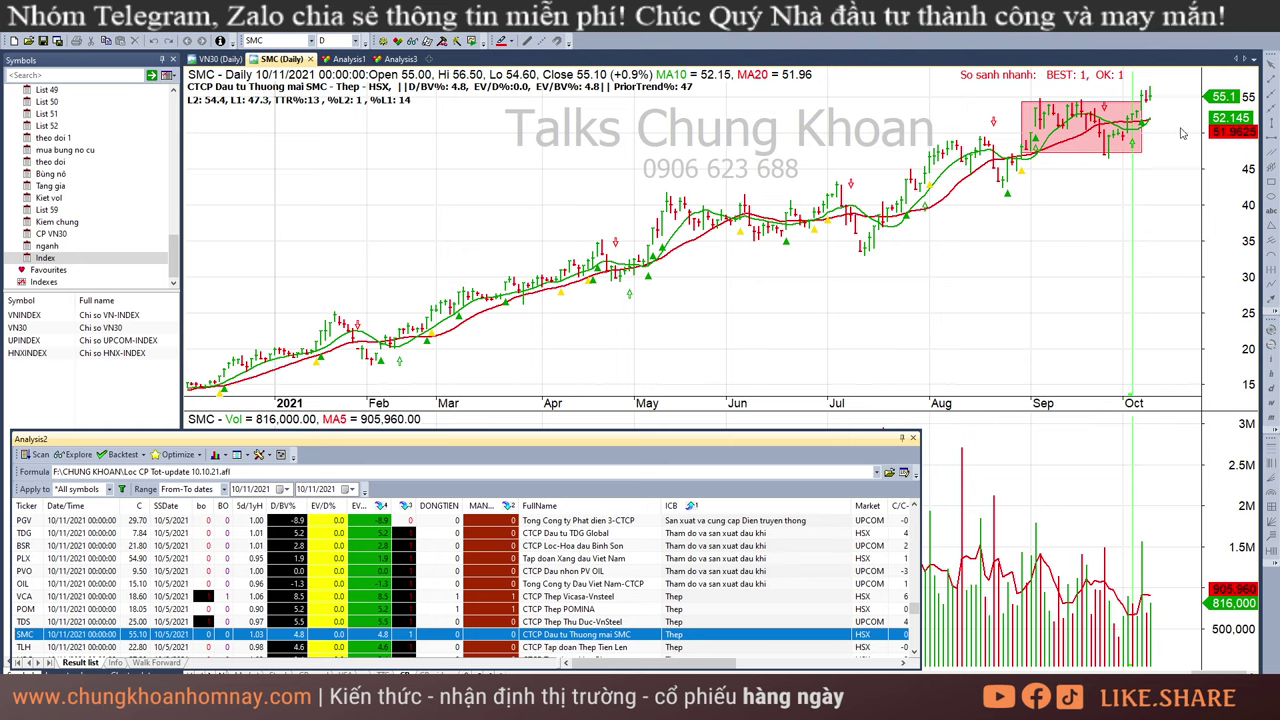
left_click(1146, 166)
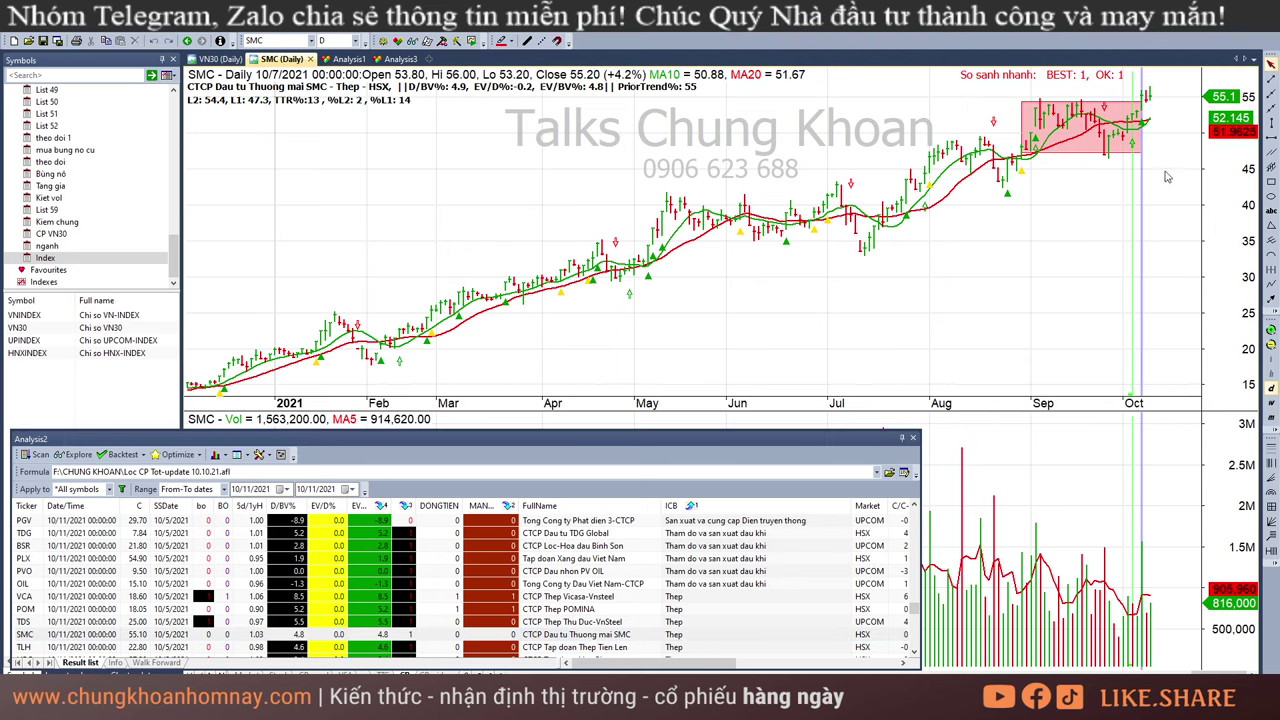
left_click(681, 643)
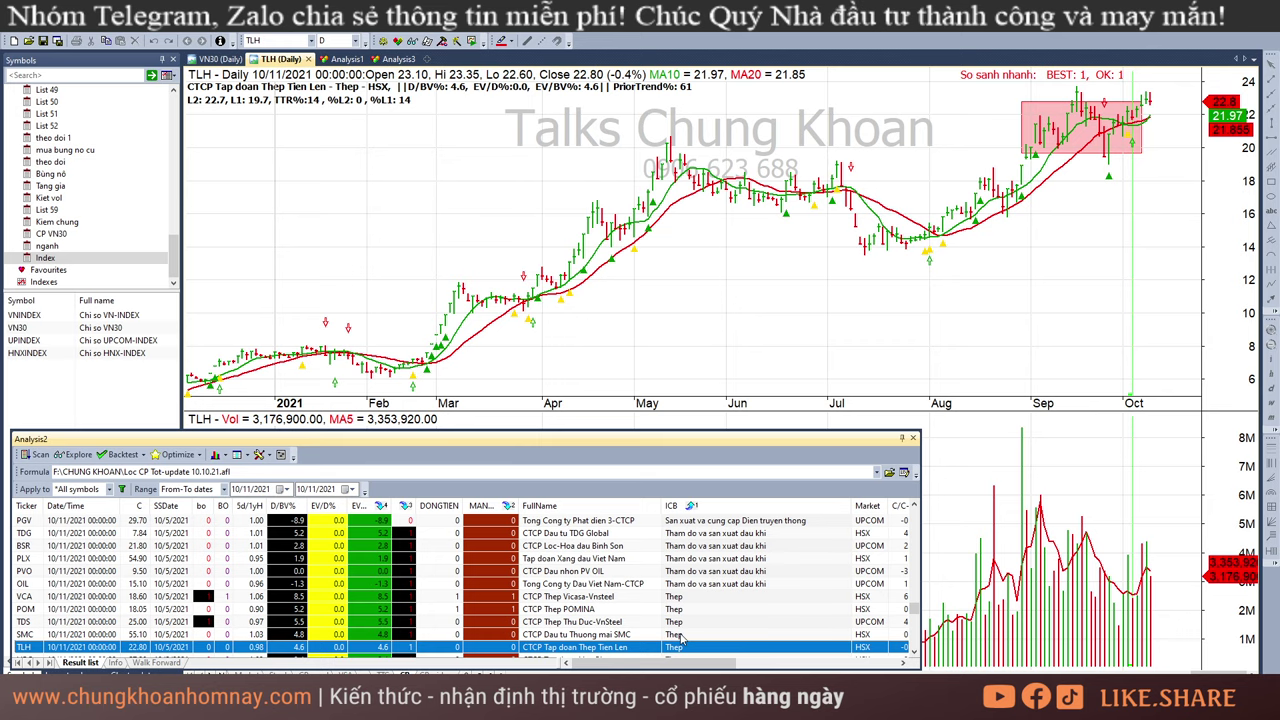
key("Down")
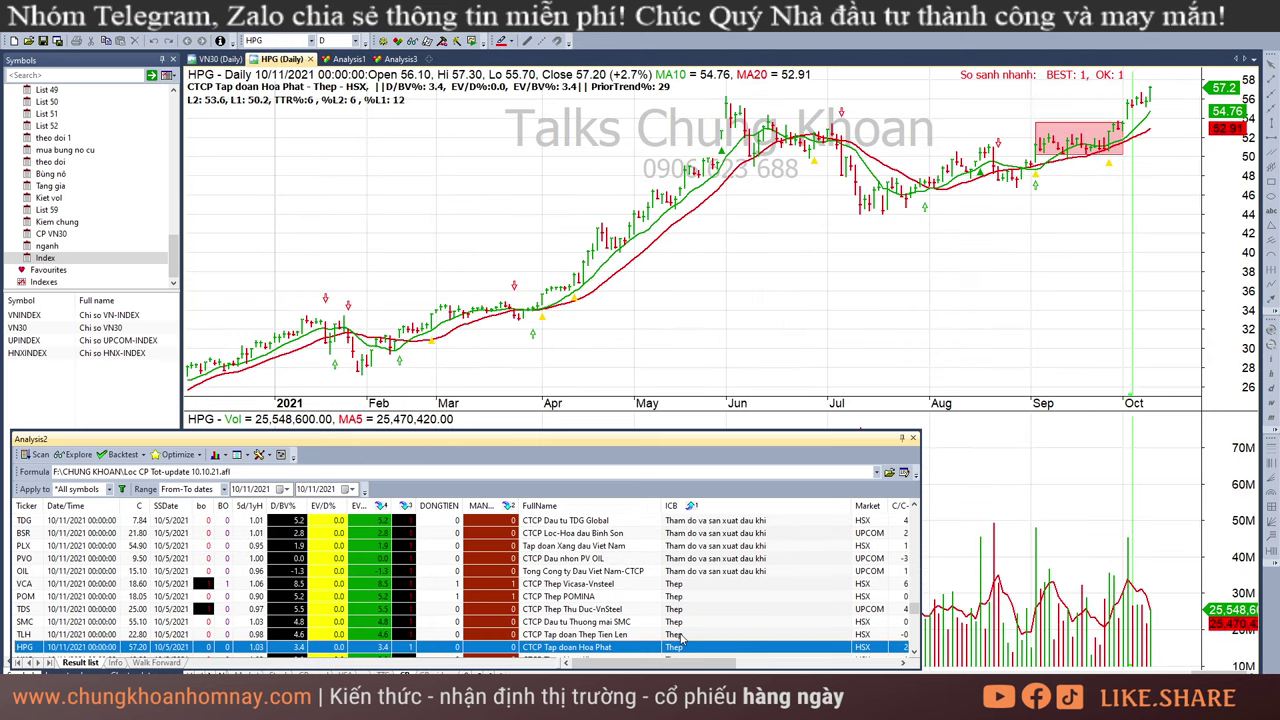
left_click_drag(1126, 176, 1145, 177)
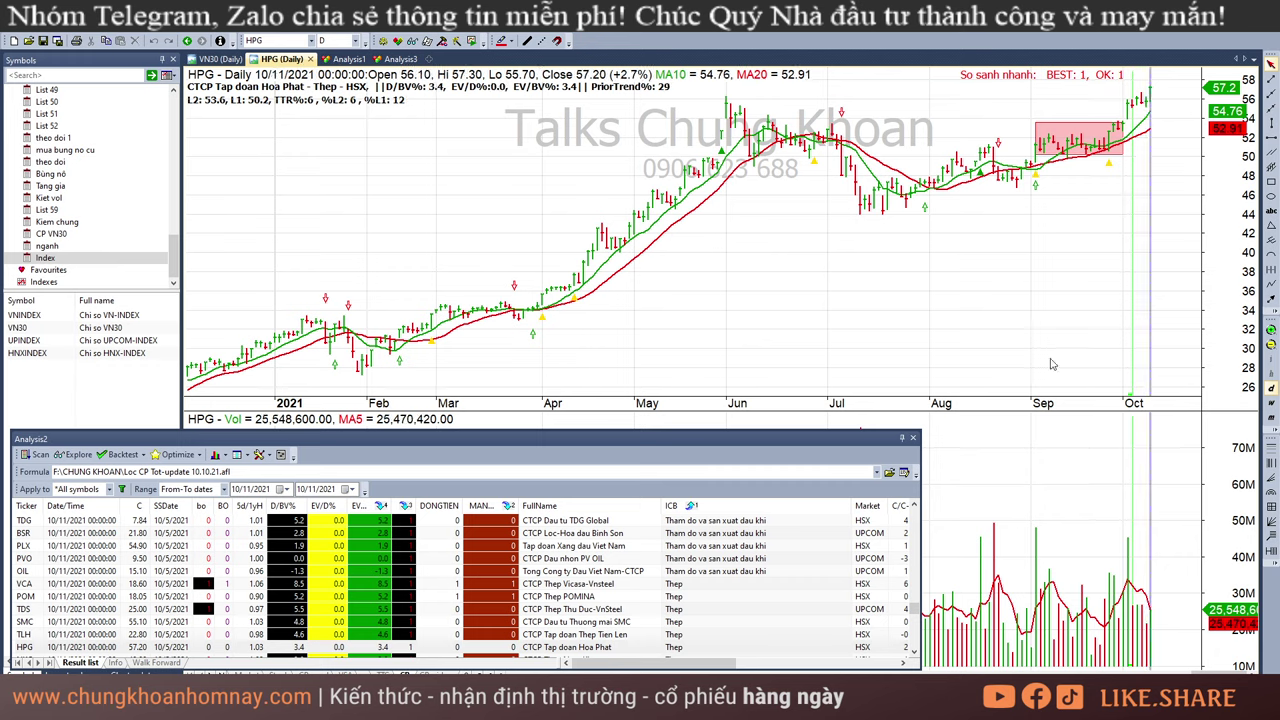
- Go through the charts of the remaining steel stocks from NKG down to SHI
left_click(555, 656)
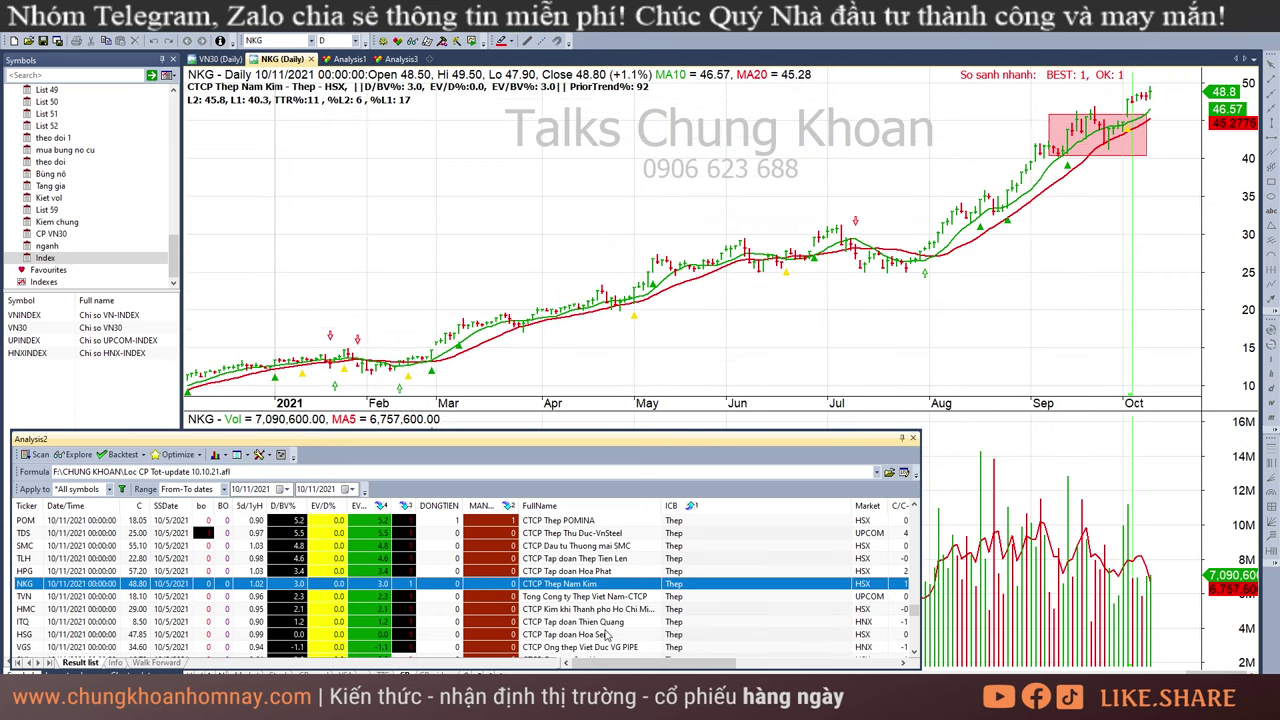
key("Down")
key("Down")
key("Down")
key("Down")
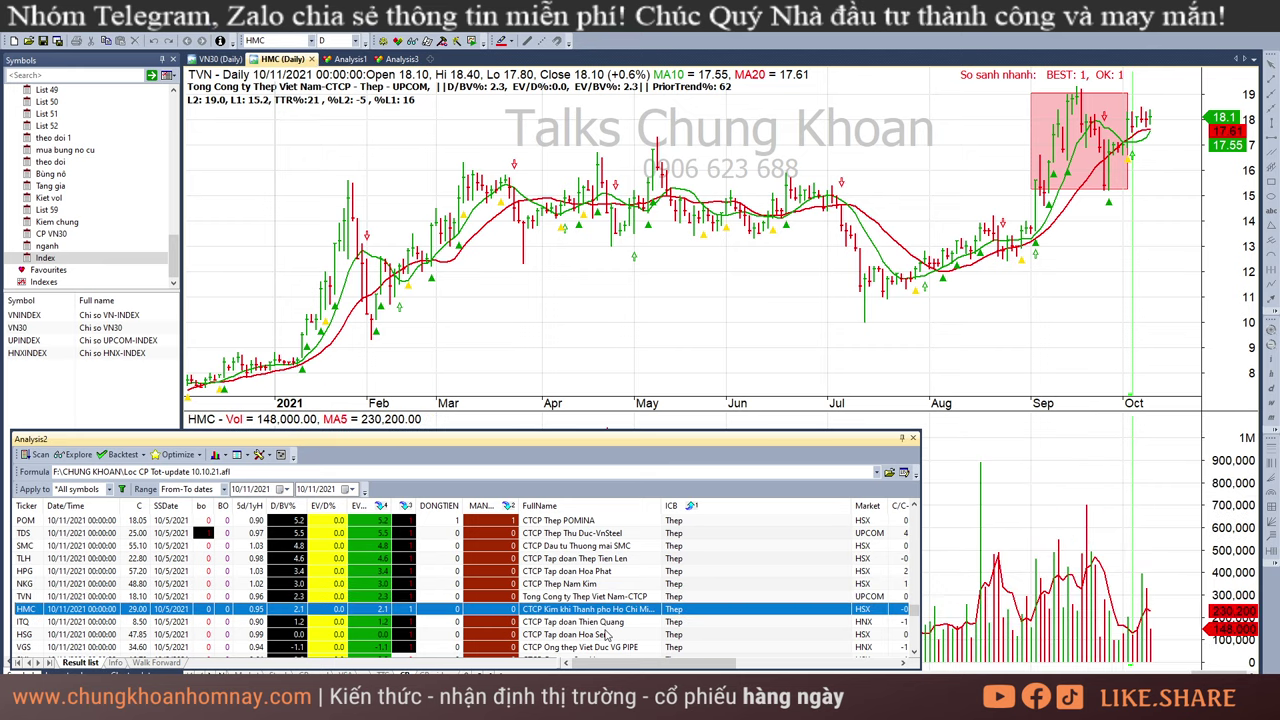
key("Down")
key("Down")
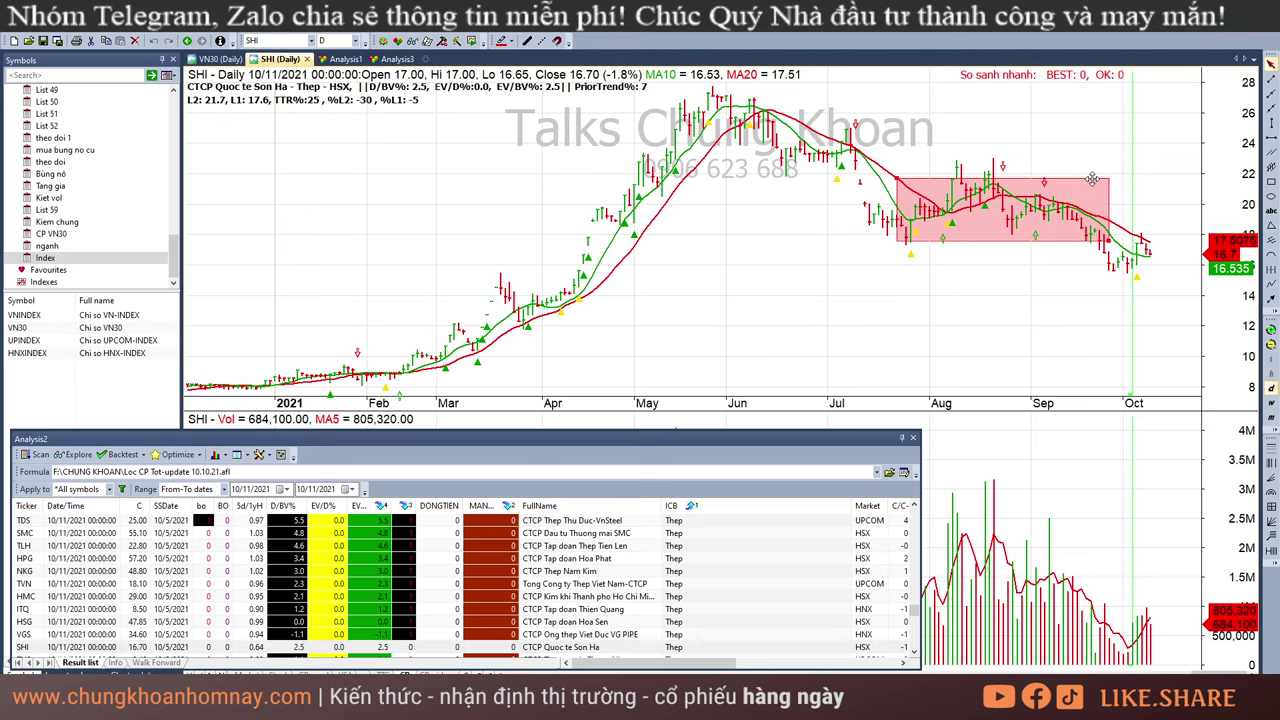
- Replace SHI's base rectangle with a downward arrow from about 24.4 in July to about 19.3 in late September
left_click(1098, 193)
key("Delete")
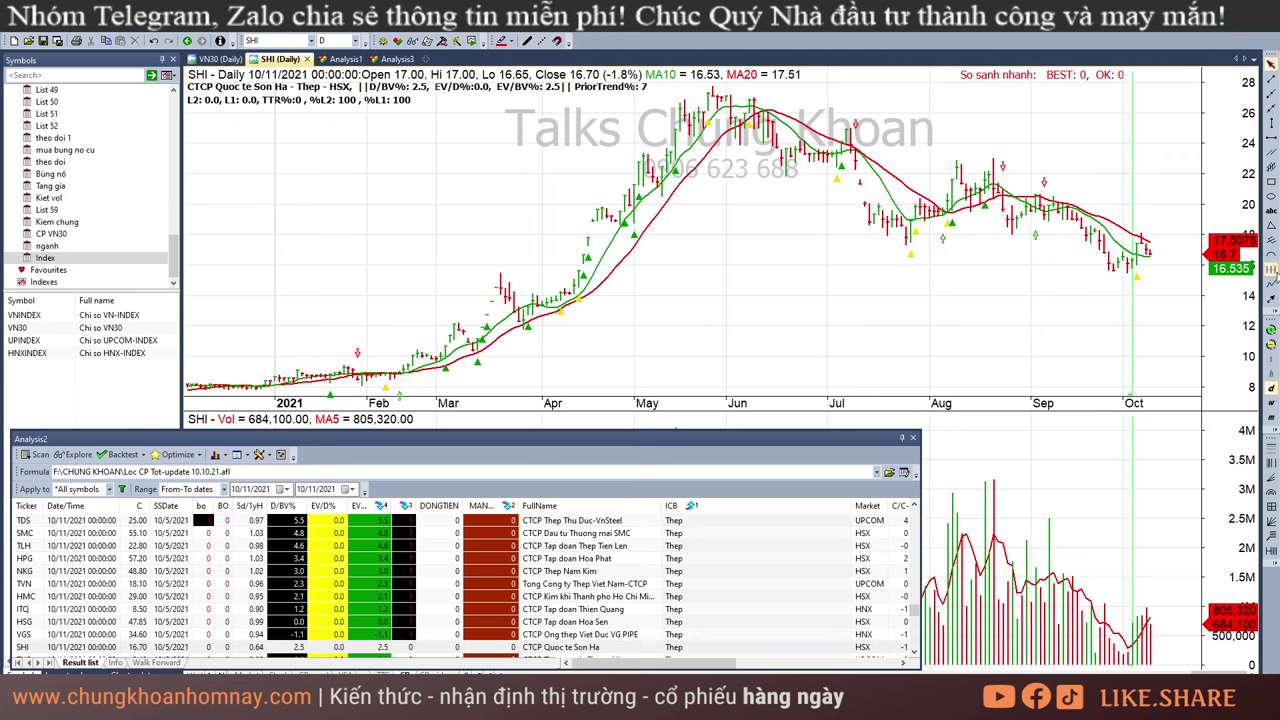
left_click(1271, 299)
left_click_drag(871, 137, 1100, 213)
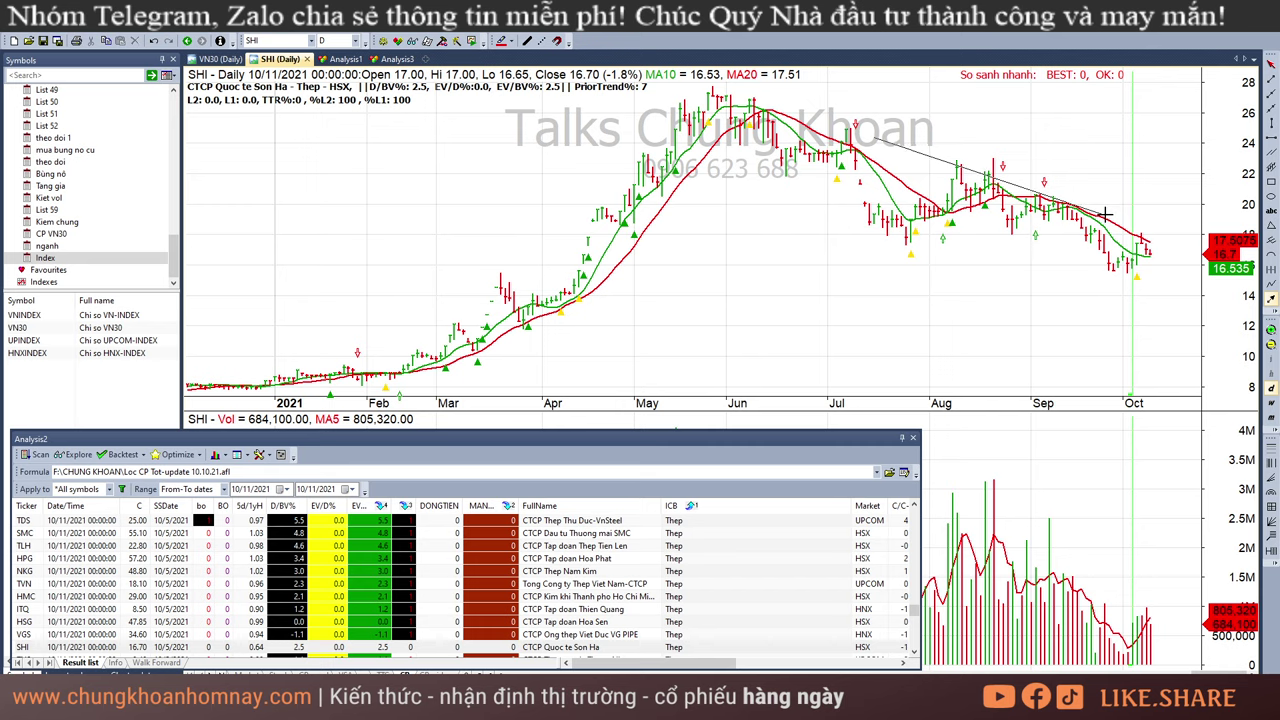
- Open PHP's chart from the shipping (Van tai bien) group and examine its 9/15, 10/7 and latest bars with their volume
scroll(668, 630, "down", 3)
scroll(668, 630, "down", 5)
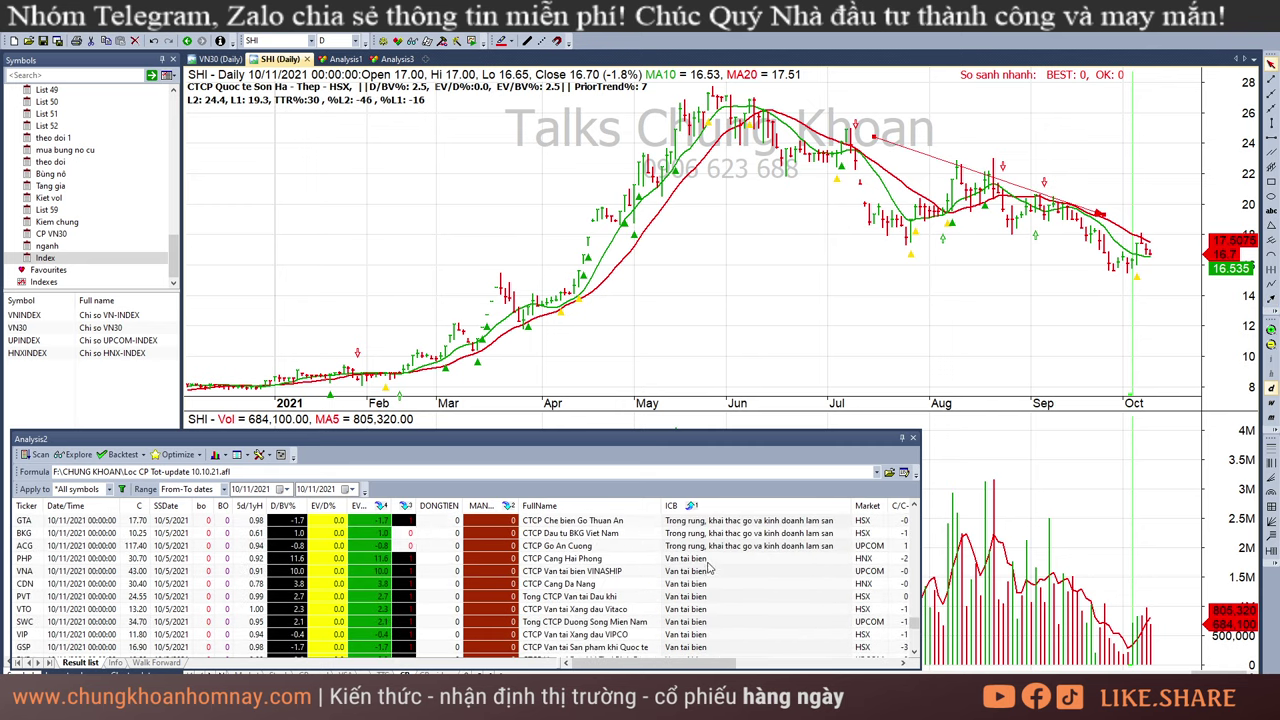
left_click(710, 559)
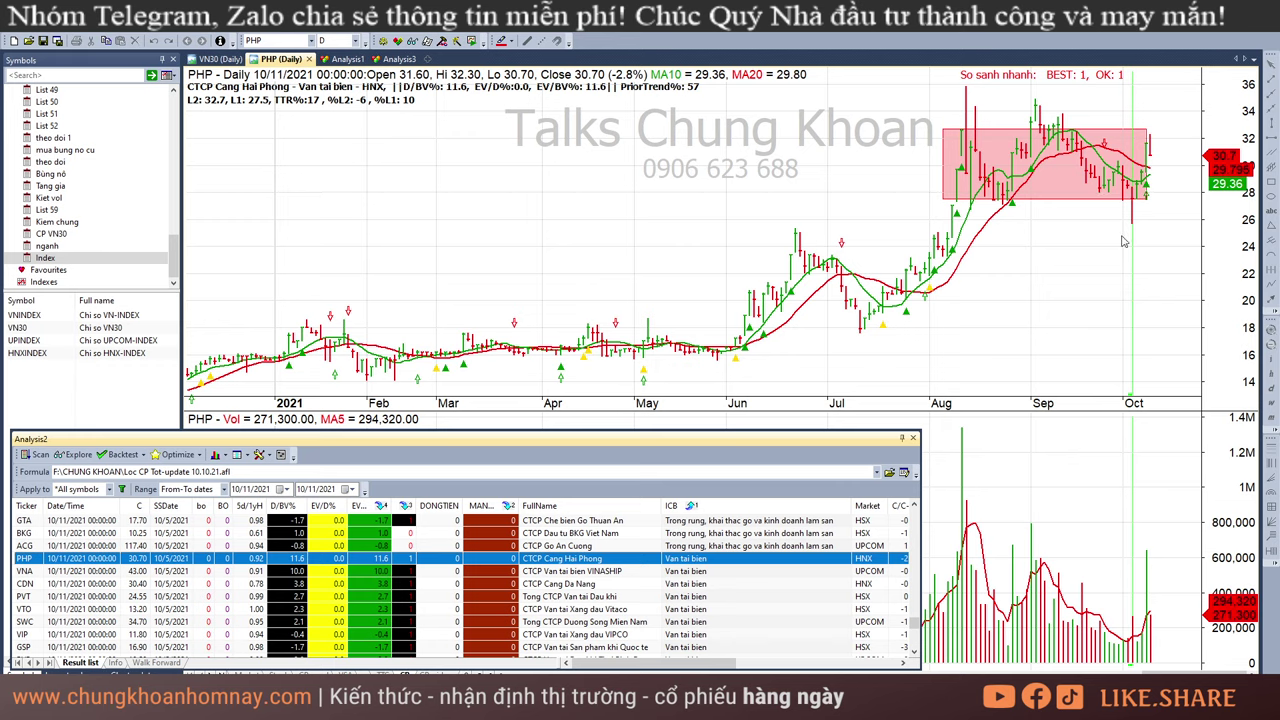
left_click(1068, 236)
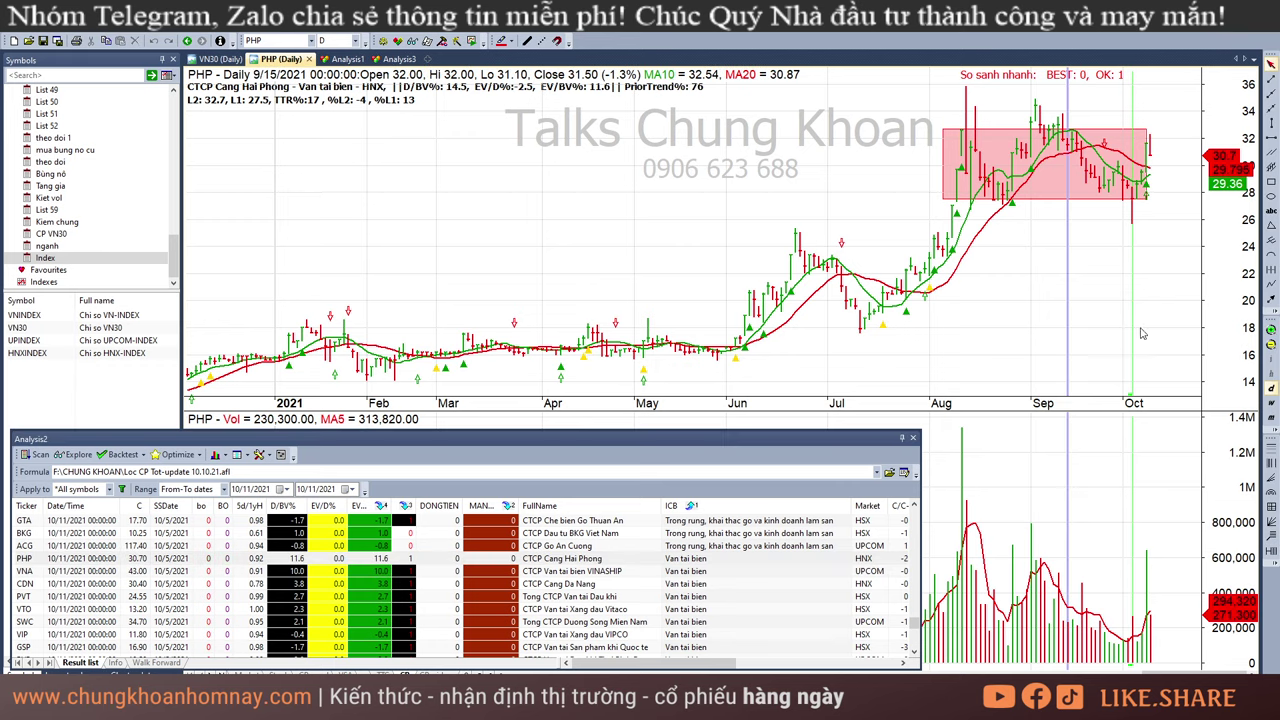
left_click(1144, 566)
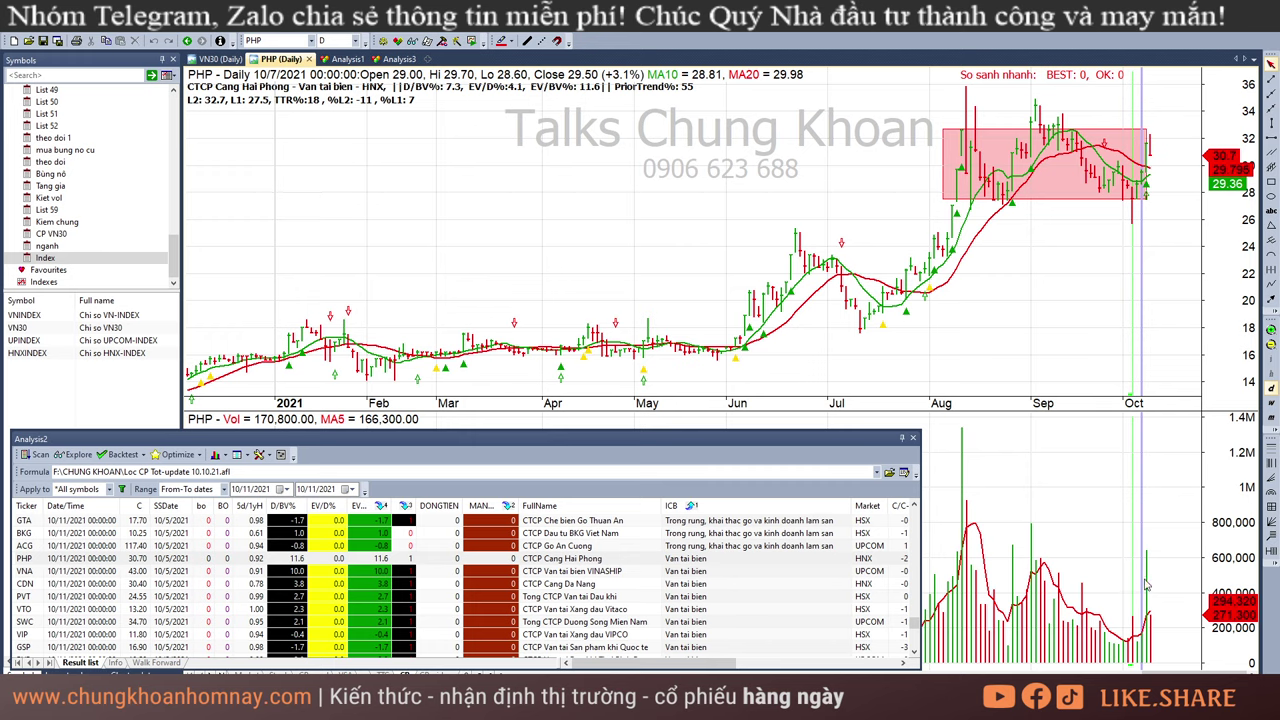
left_click(1148, 573)
left_click(1150, 627)
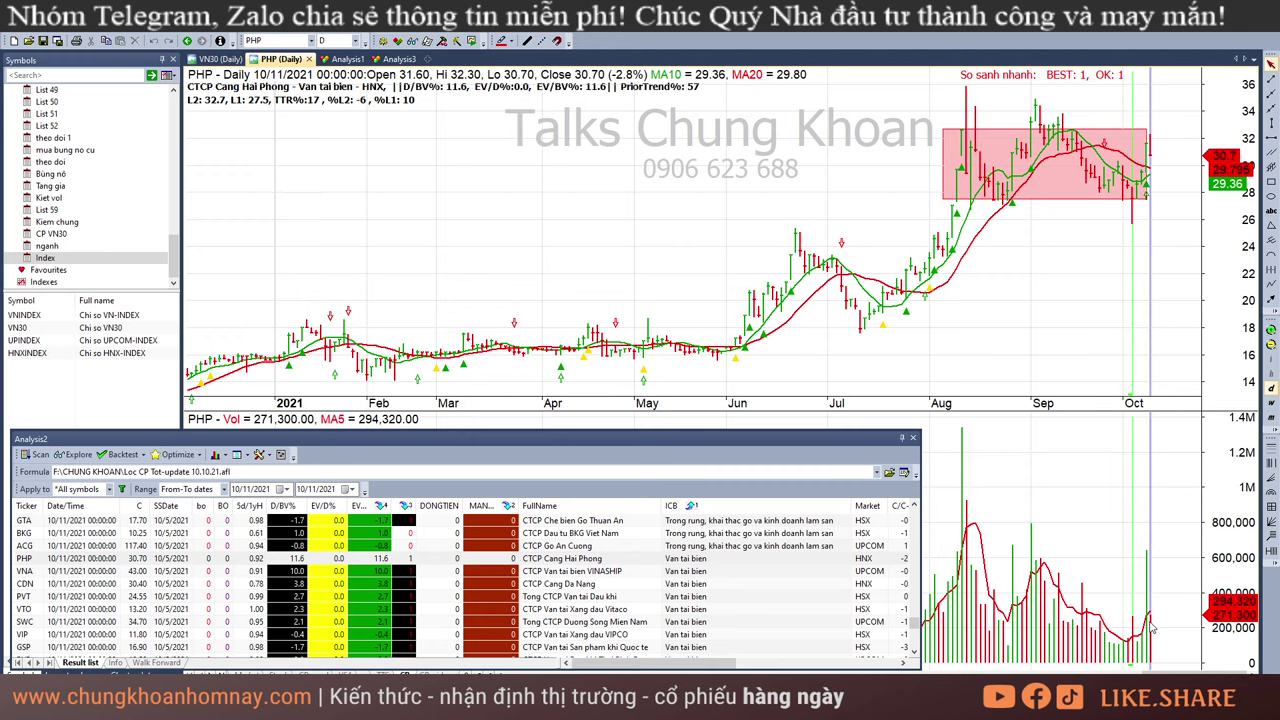
left_click(1160, 266)
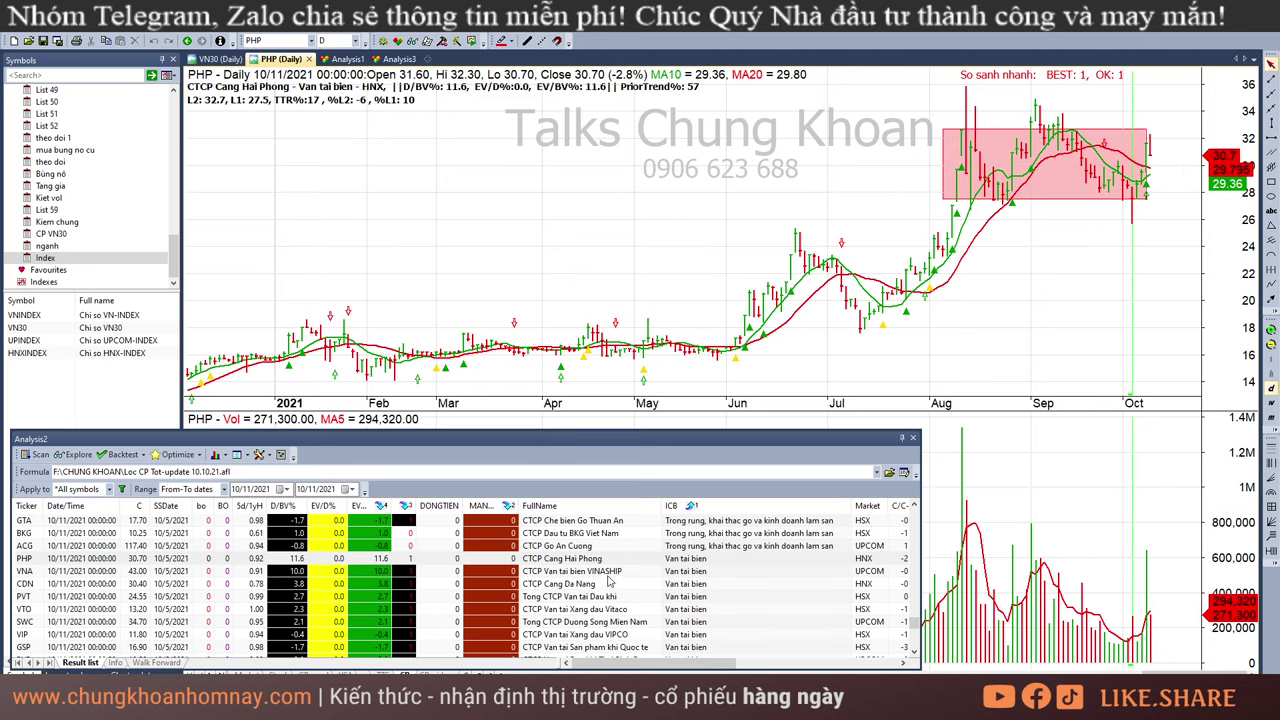
- Open VNA's chart and extend its base rectangle to the 10/11/2021 bar, with its lower edge at about 36.9
left_click(610, 571)
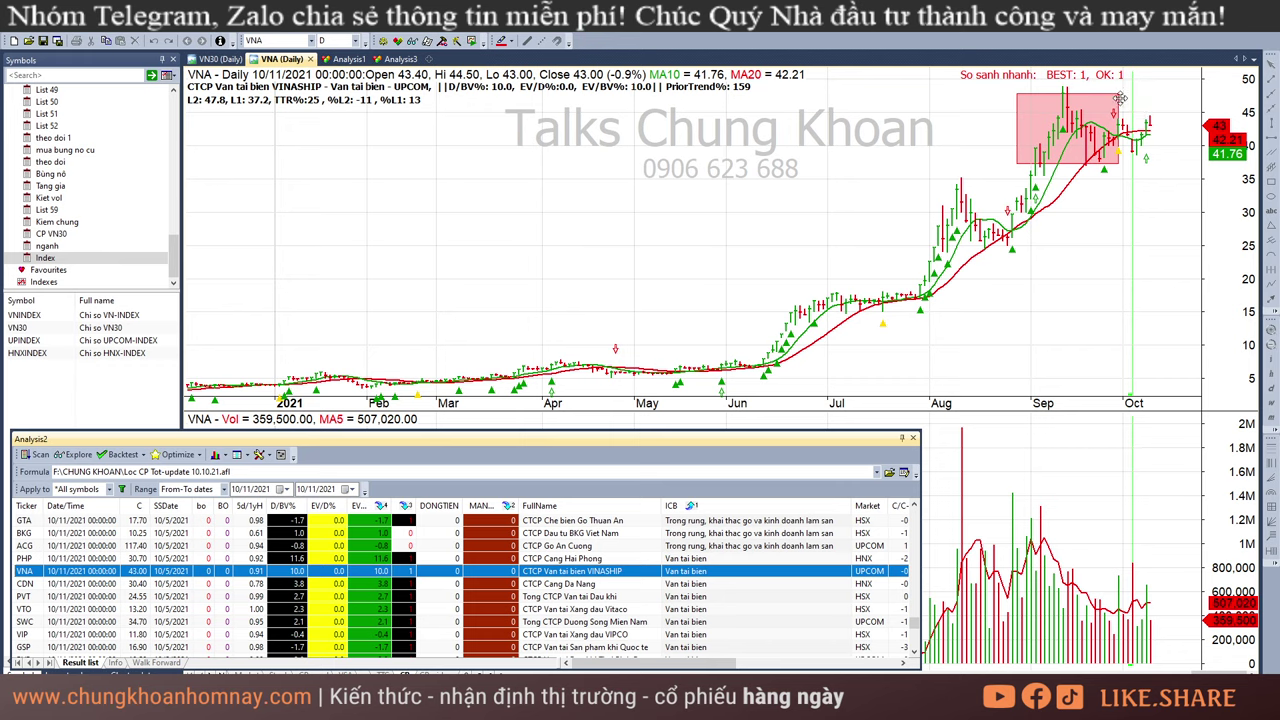
left_click_drag(1117, 94, 1150, 167)
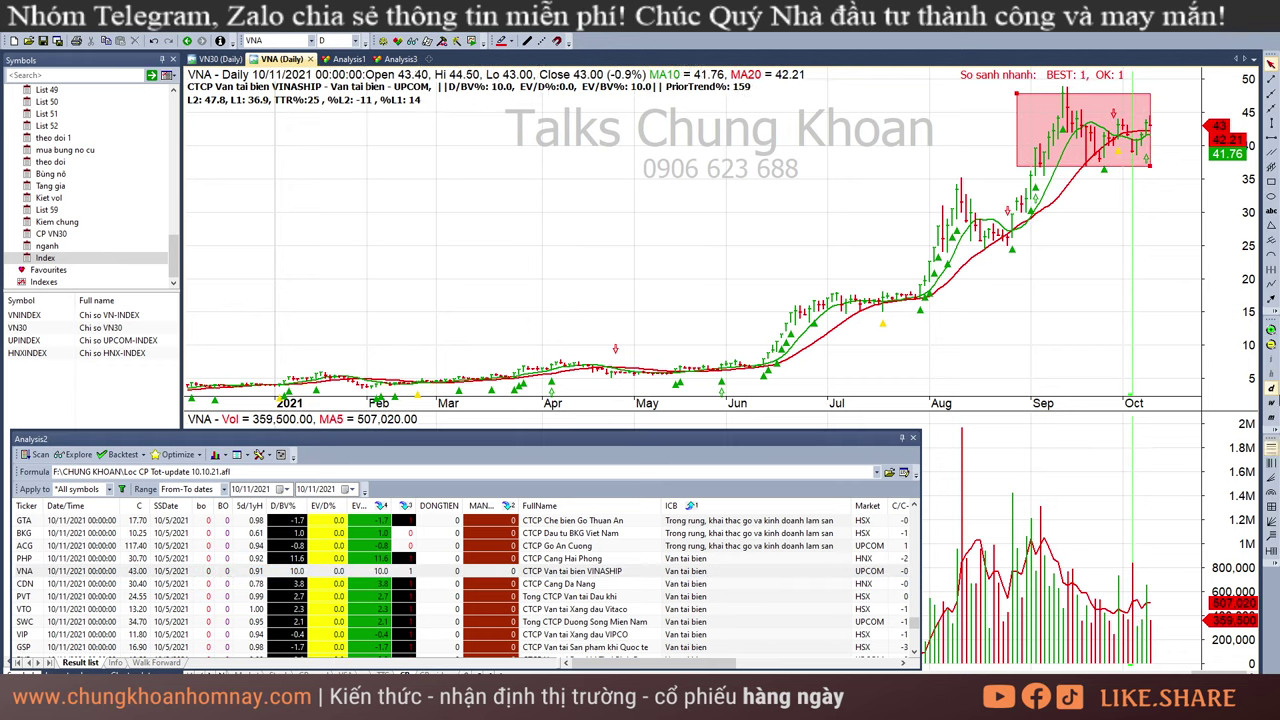
- Open CDN's chart and try a base rectangle from early August to October between about 38.6 and 29, then remove it
left_click(690, 584)
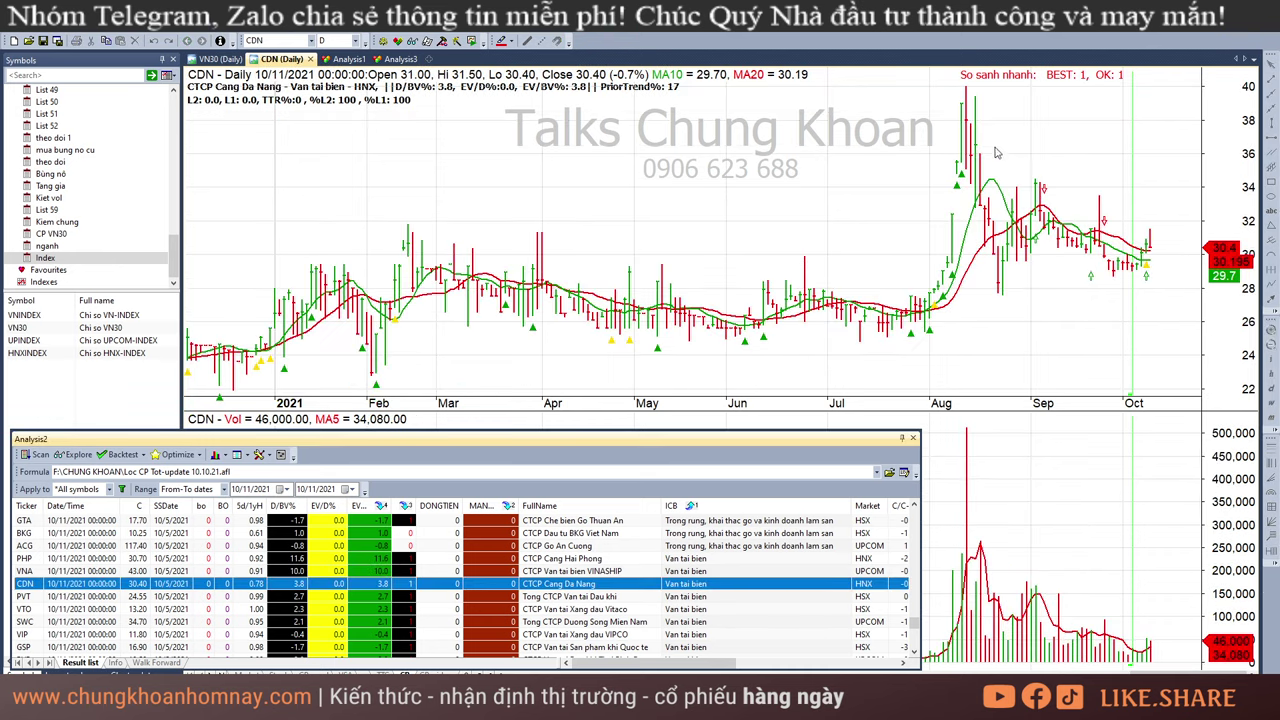
left_click(1146, 262)
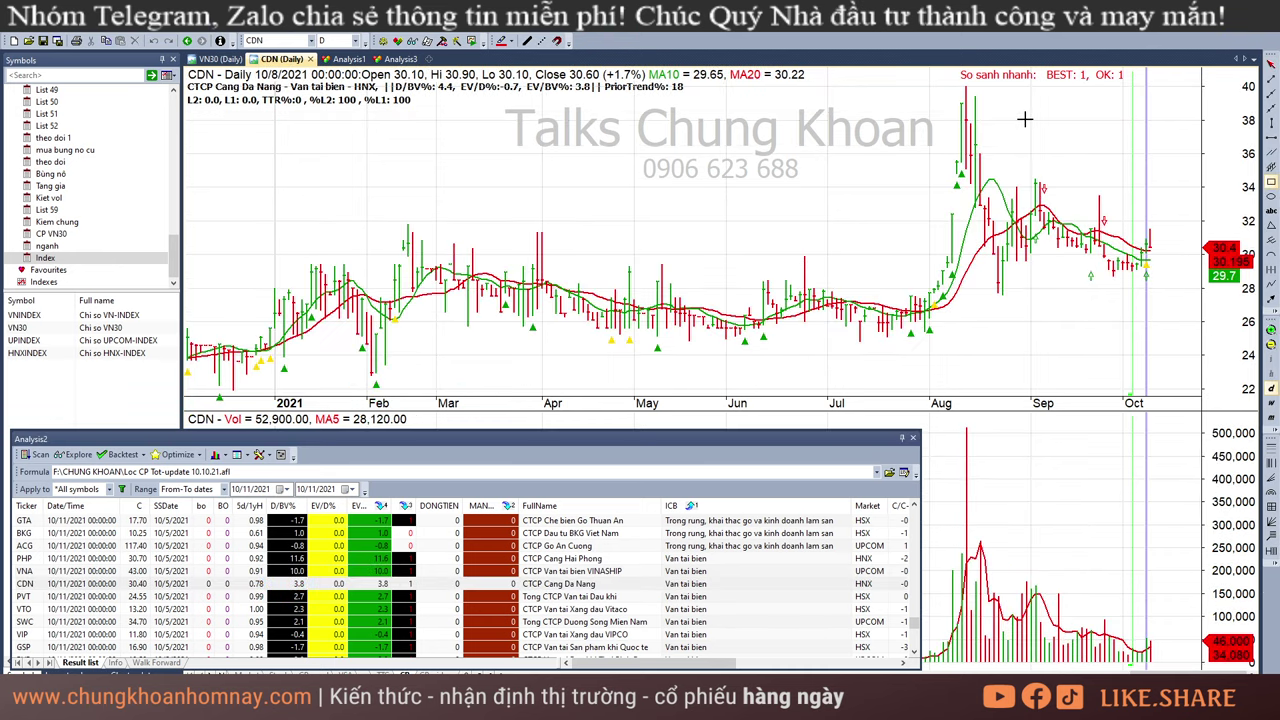
mouse_move(956, 108)
left_mouse_down()
mouse_move(1128, 270)
mouse_move(1149, 273)
left_mouse_up()
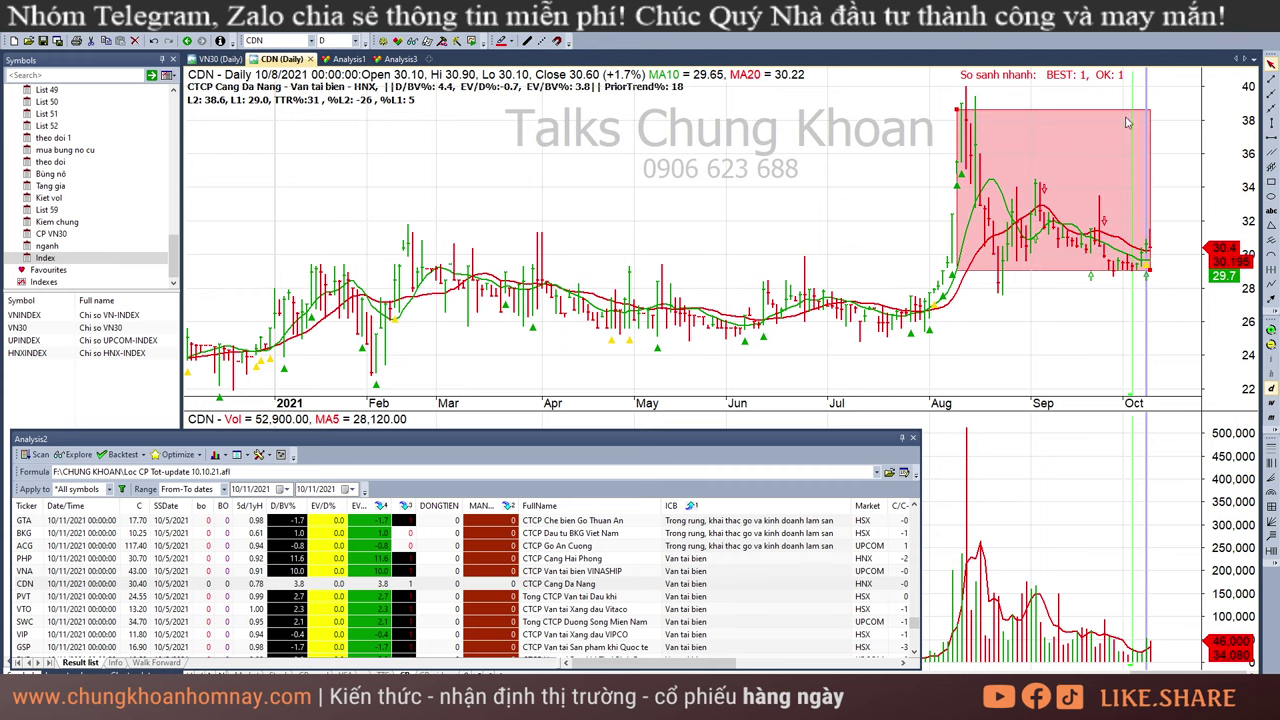
key("Delete")
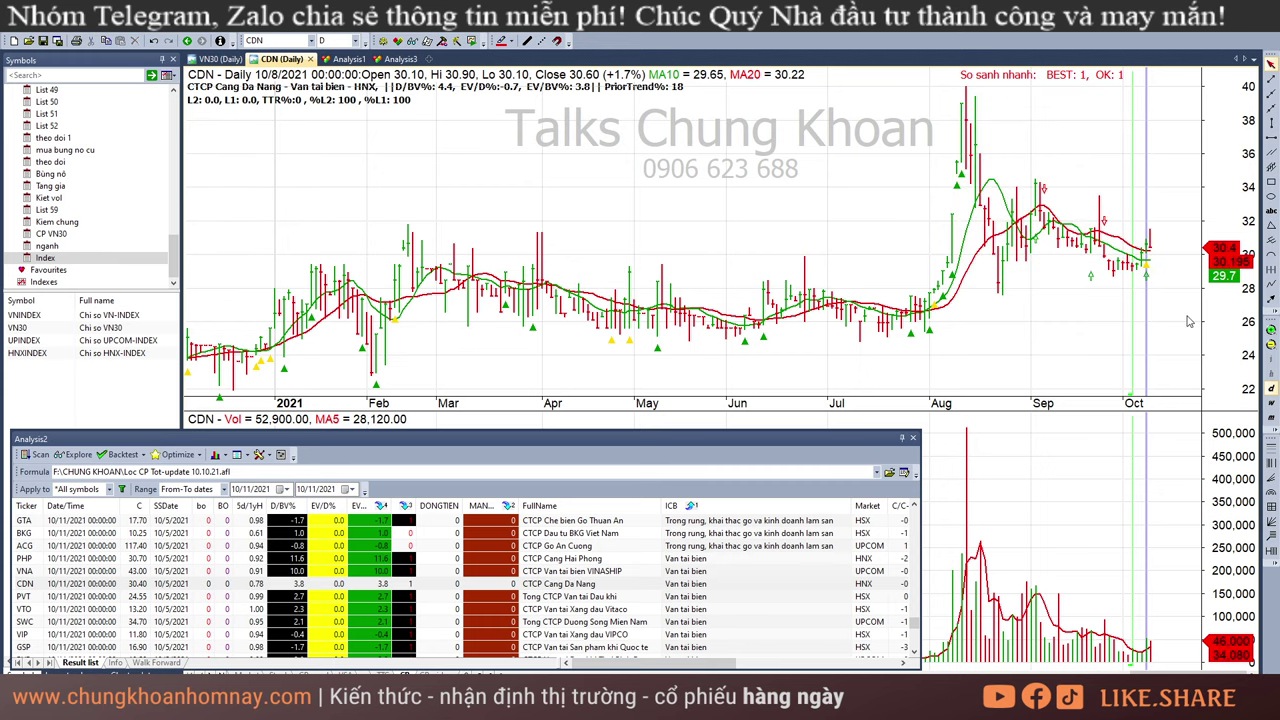
- Open PVT's chart, extend its base rectangle just past the 10/11/2021 bar, and check the 10/7/2021 volume
left_click(622, 597)
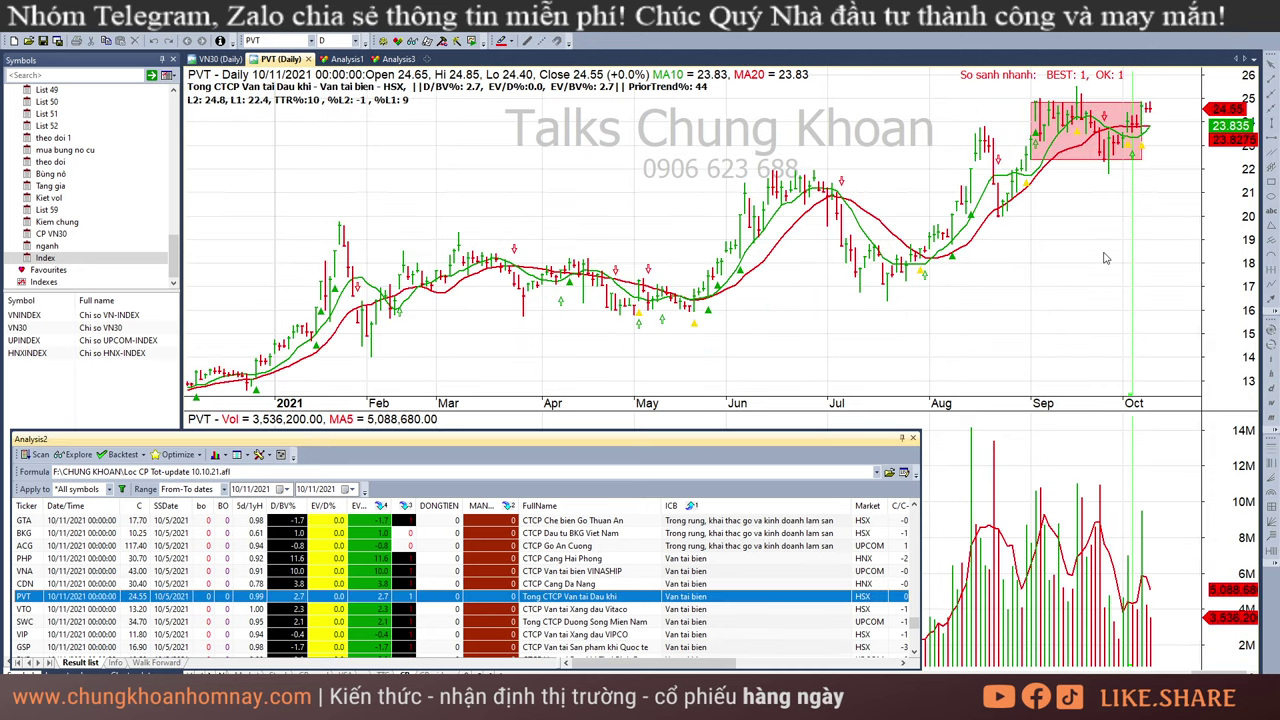
left_click(1140, 150)
left_click_drag(1157, 163, 1156, 162)
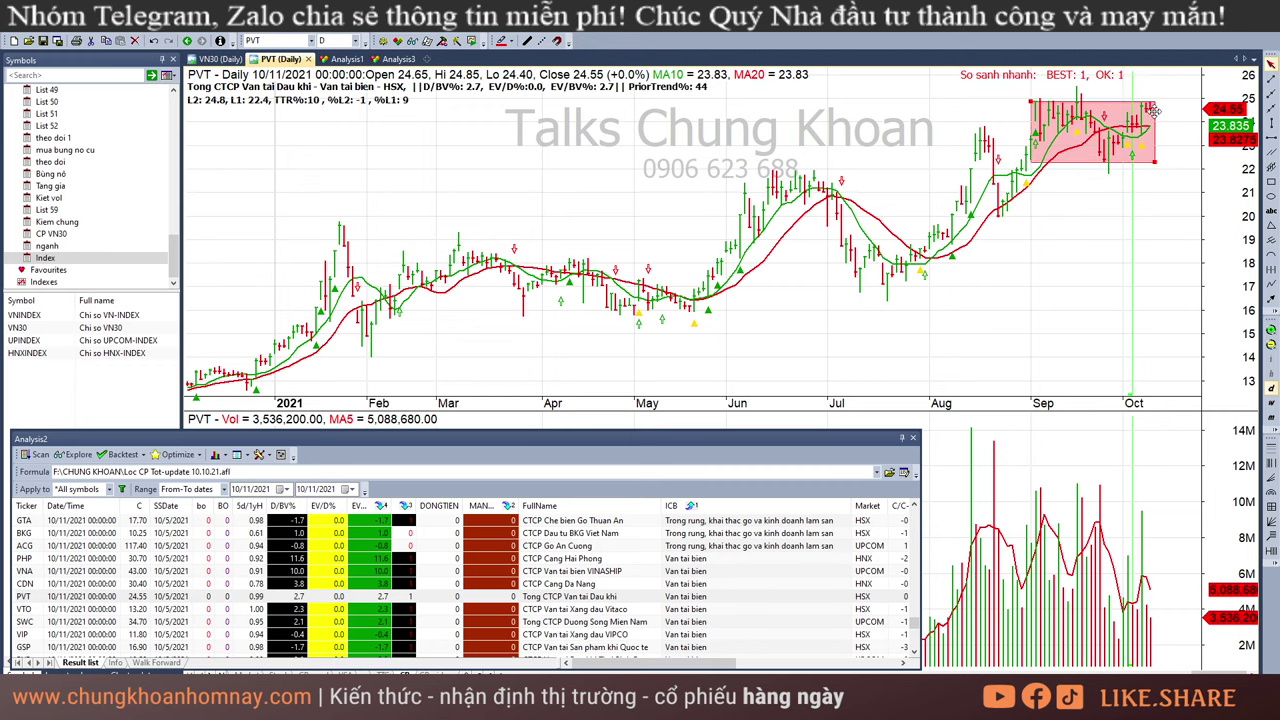
left_click(1144, 548)
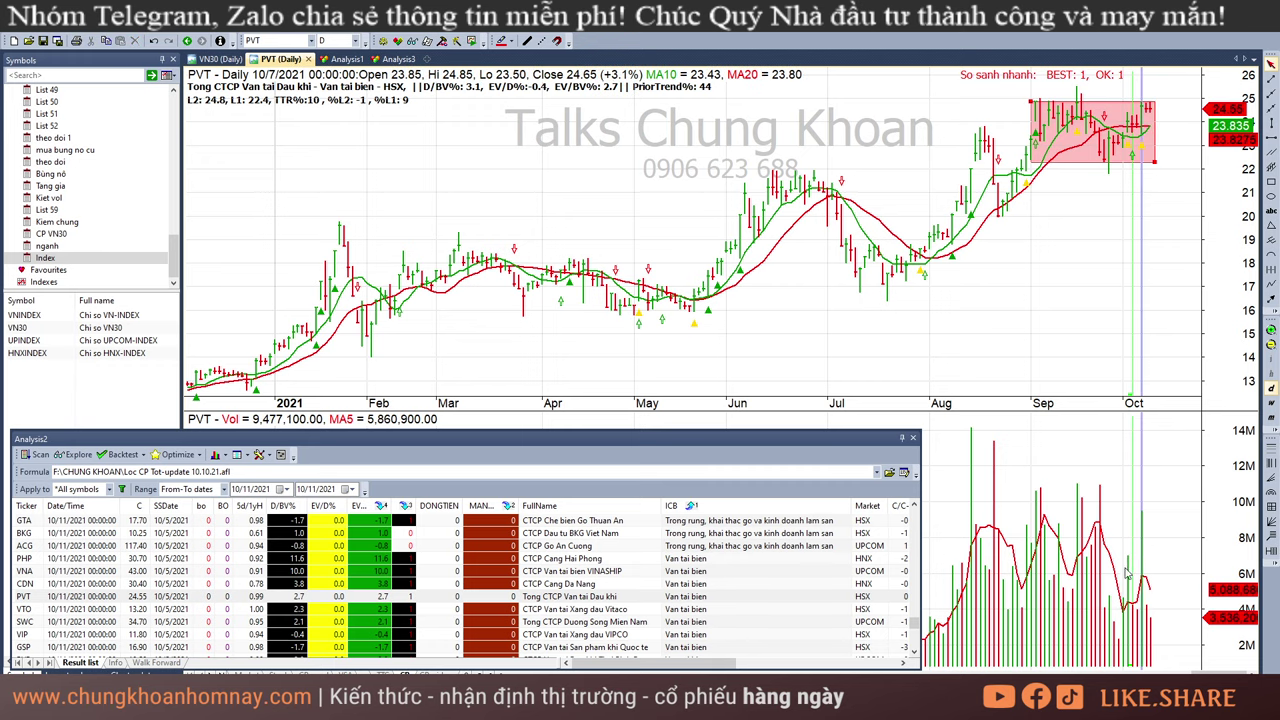
- Place a small triangle just below PVT's 9/28/2021 bar and check the 9/29 and 10/6/2021 bars
left_click(1111, 190)
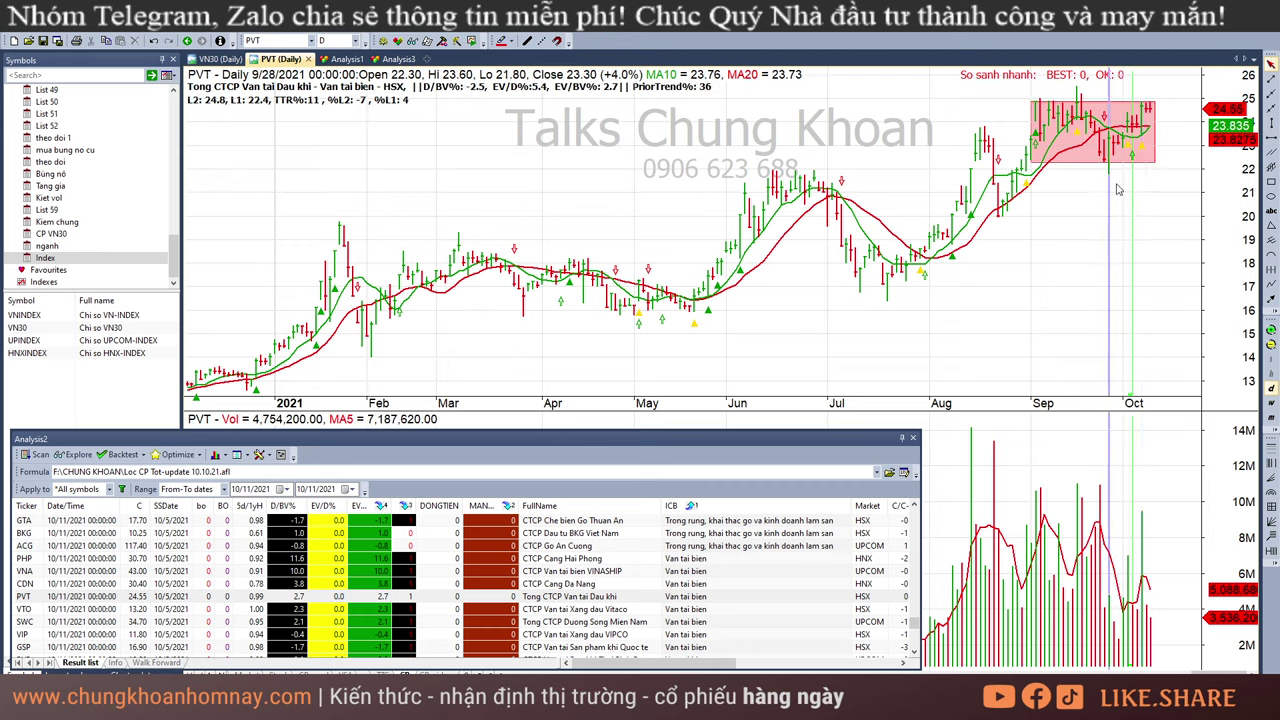
left_click(1271, 226)
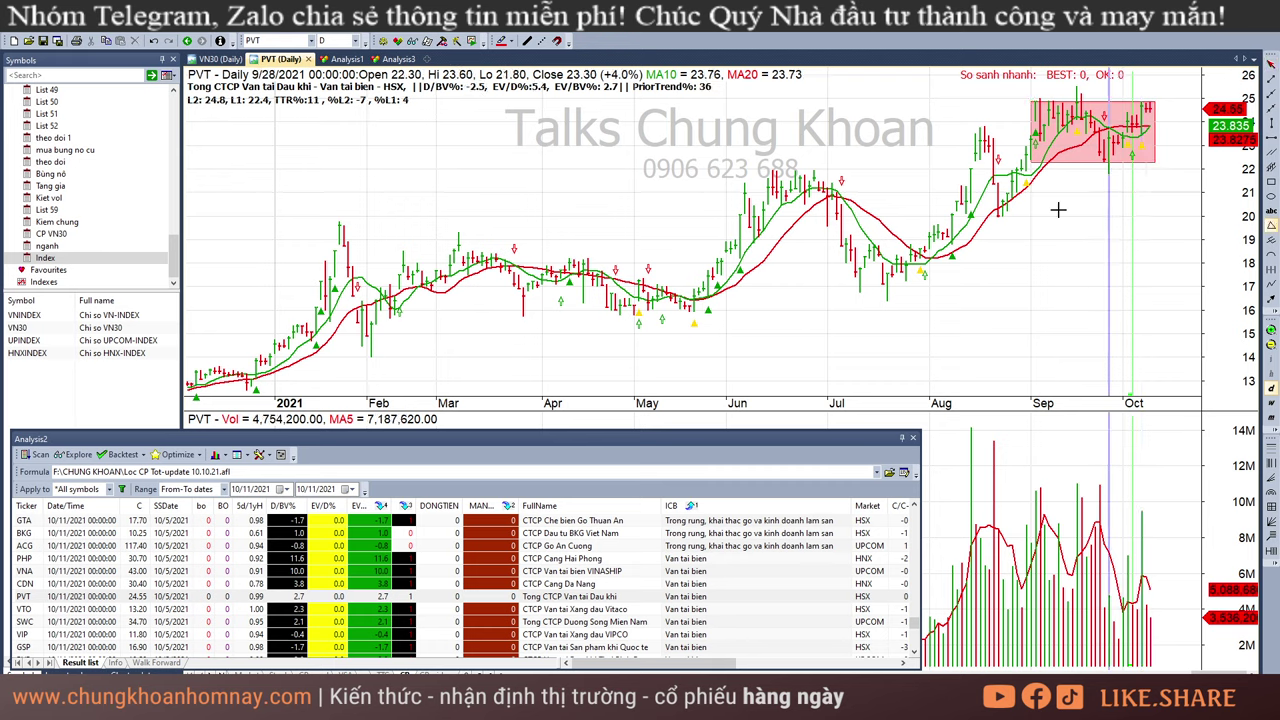
left_click(1110, 188)
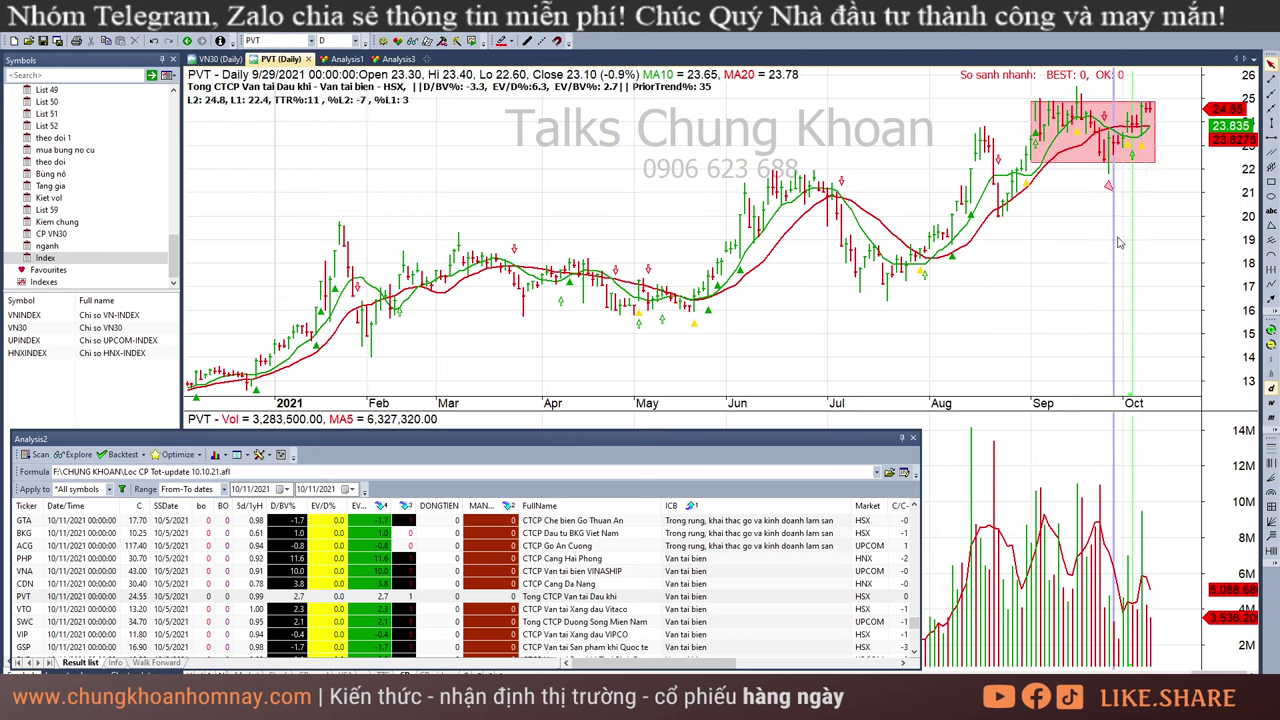
left_click(1137, 193)
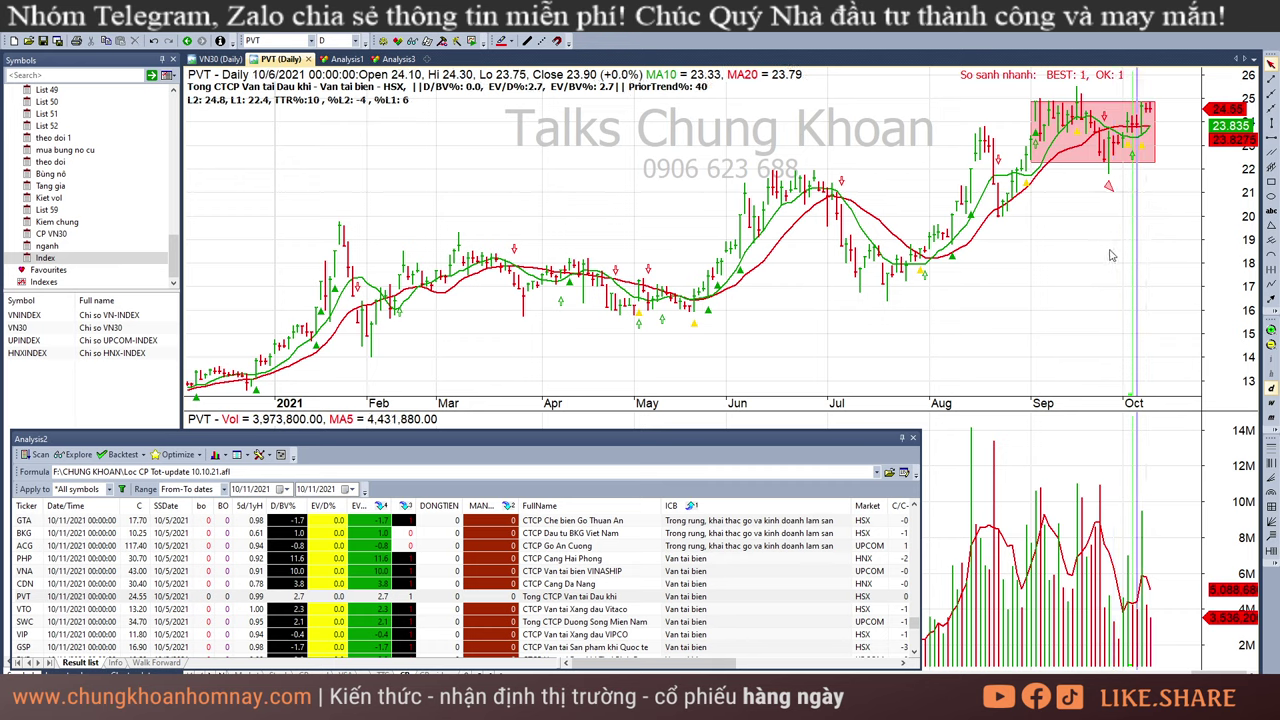
- Compare PVT's price and volume on the 10/6/2021 bar with those on the 10/11/2021 bar
left_click(1119, 229)
left_click(1150, 224)
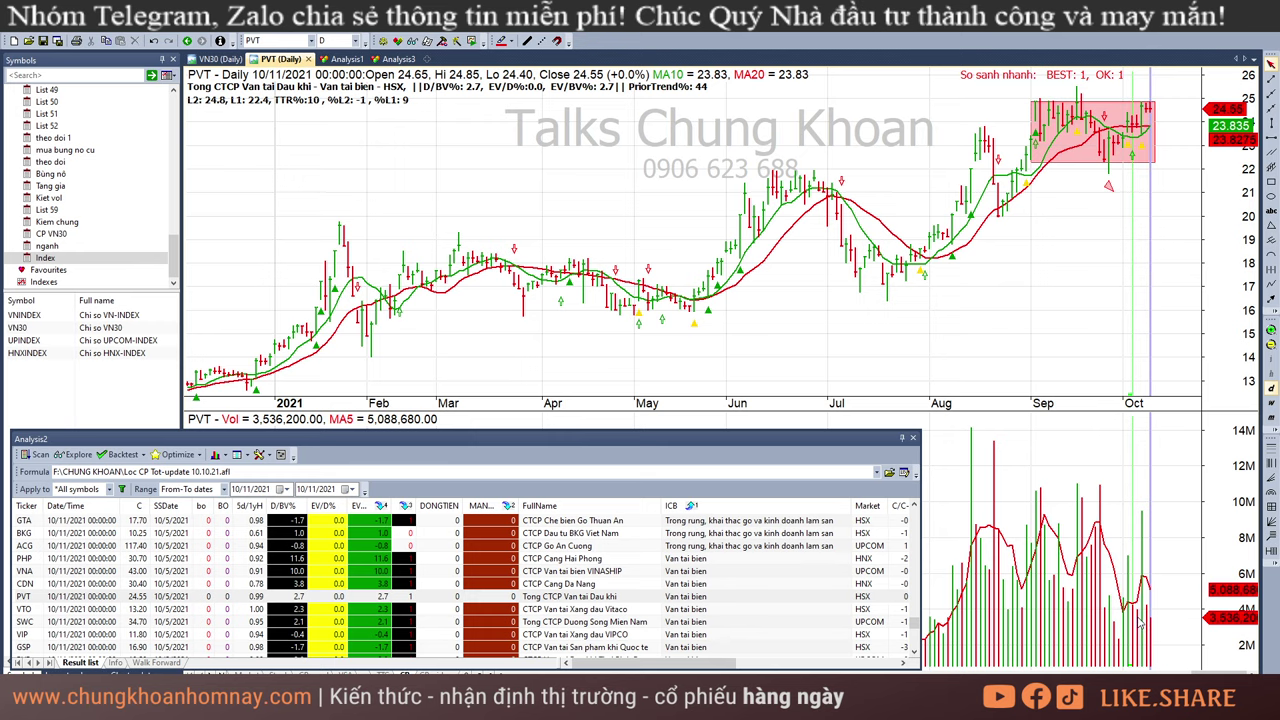
left_click(1138, 621)
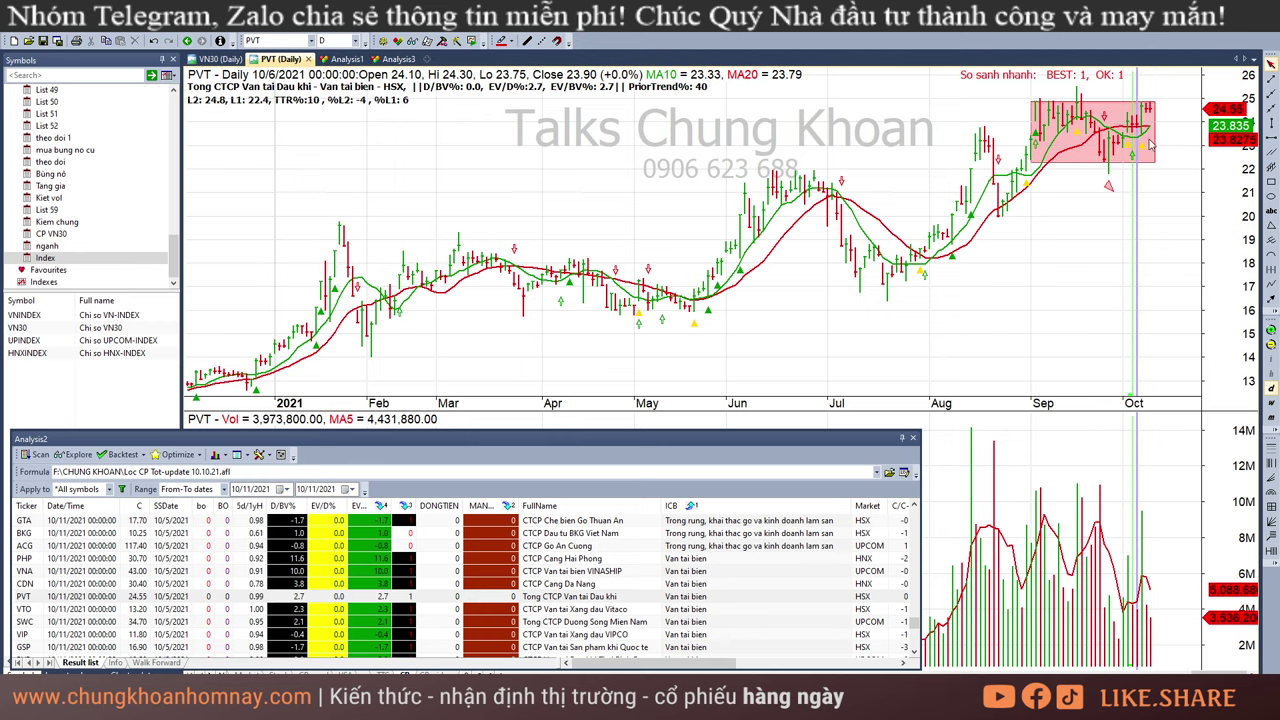
left_click(1185, 177)
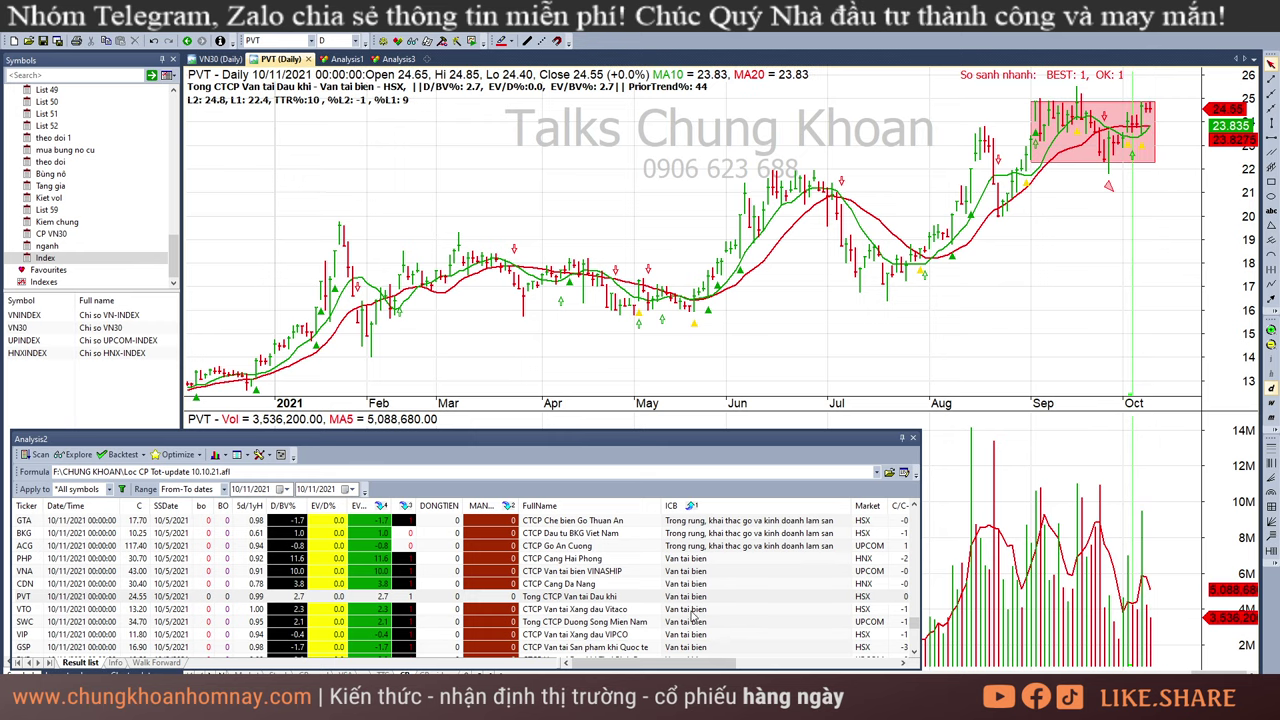
- Step through the VTO, SWC, VIP, GSP and PVP charts and check PVP's 10/7 and 10/11/2021 bars
left_click(691, 611)
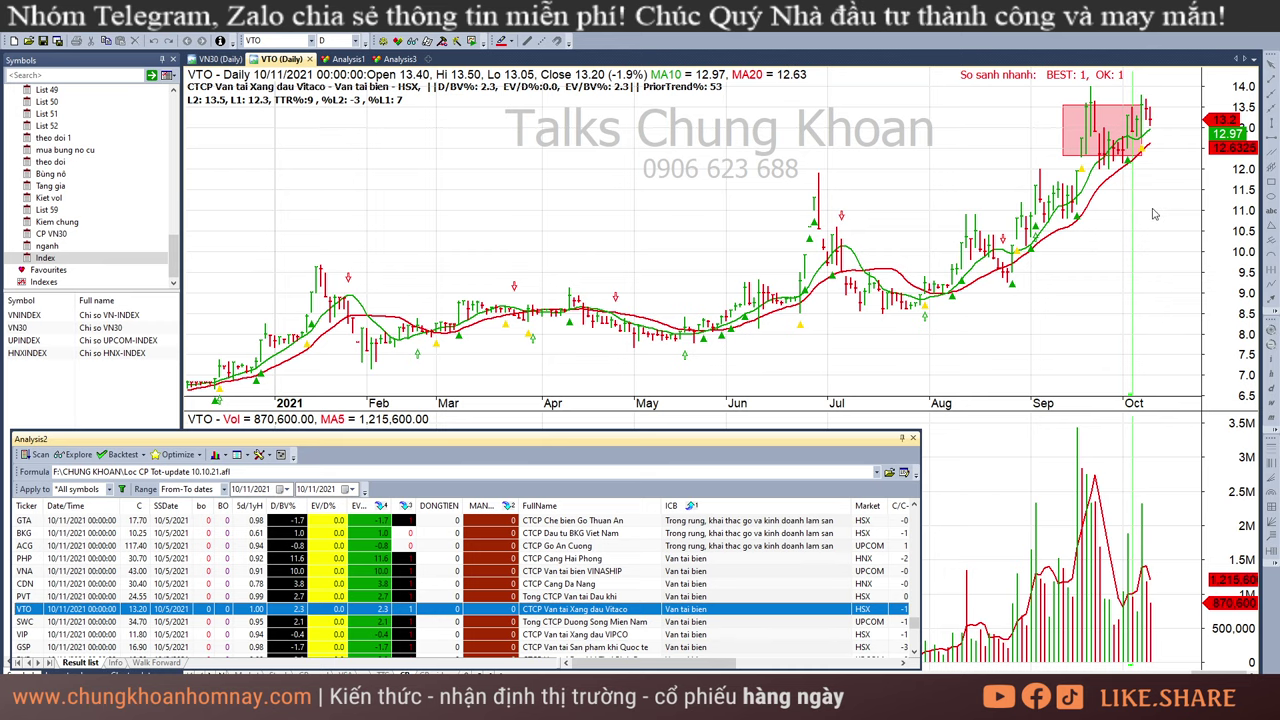
key("Down")
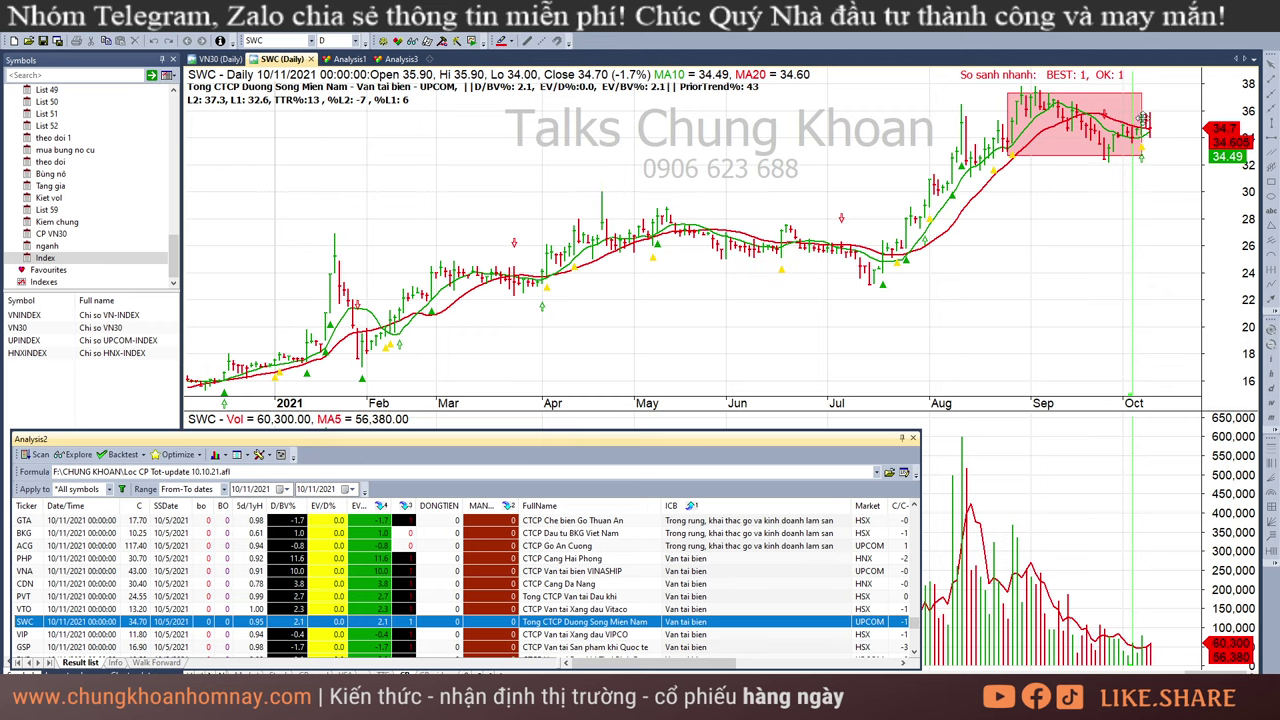
key("Down")
key("Down")
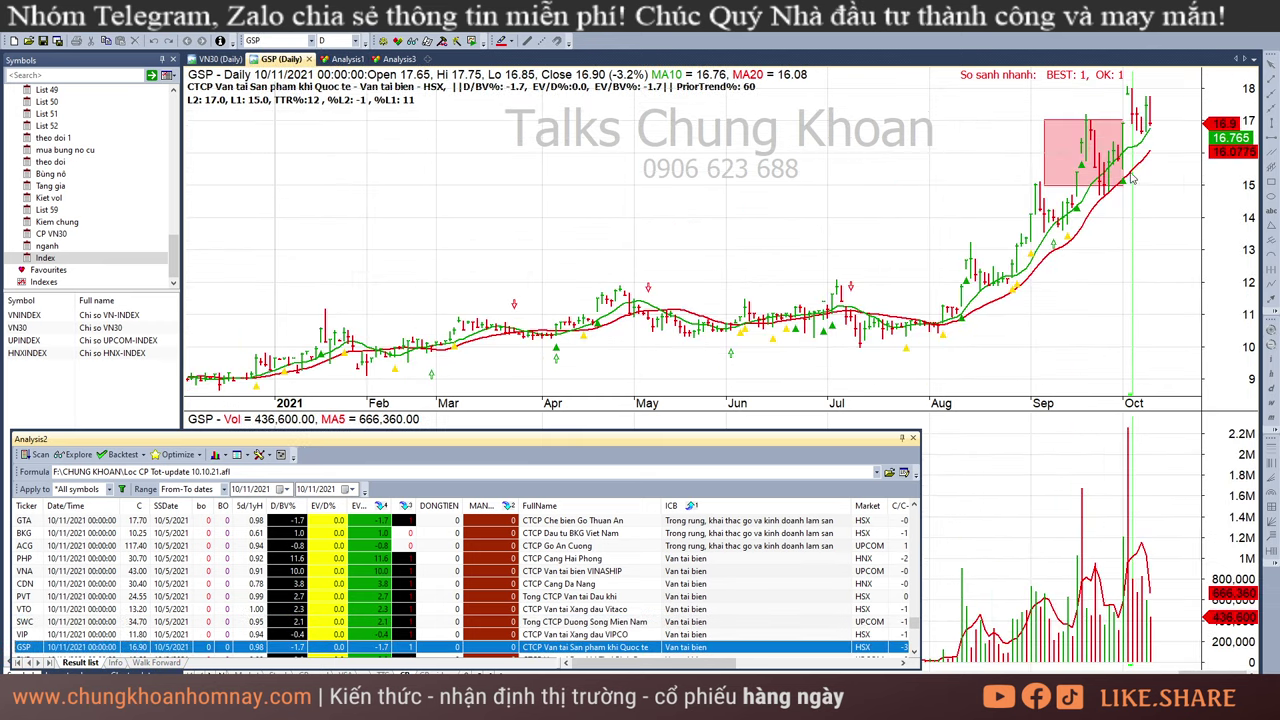
key("Down")
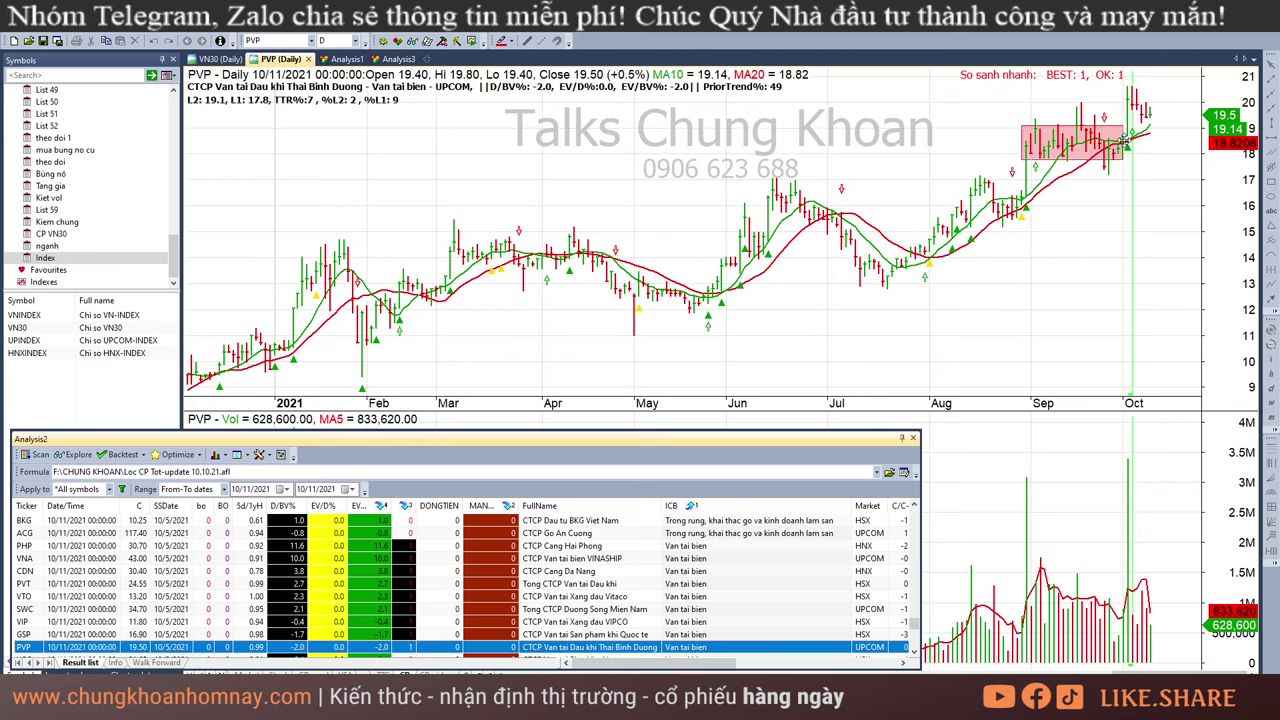
left_click_drag(1128, 191, 1172, 433)
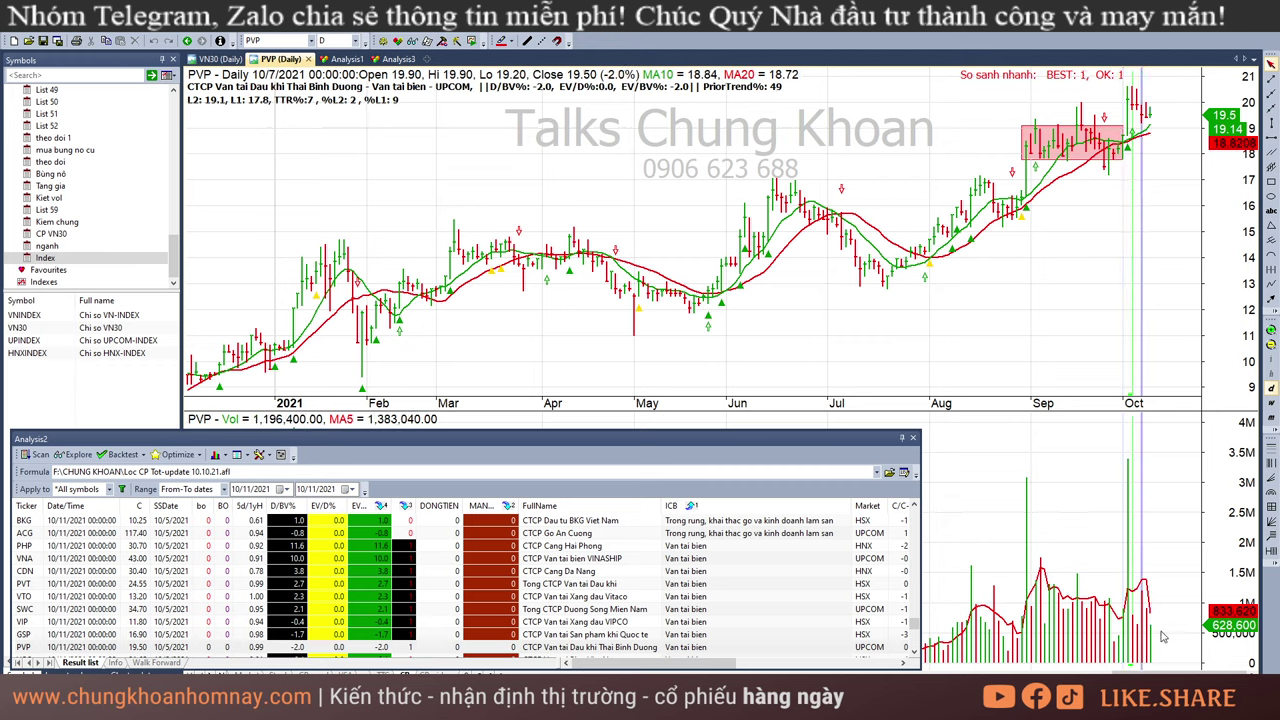
left_click(1156, 125)
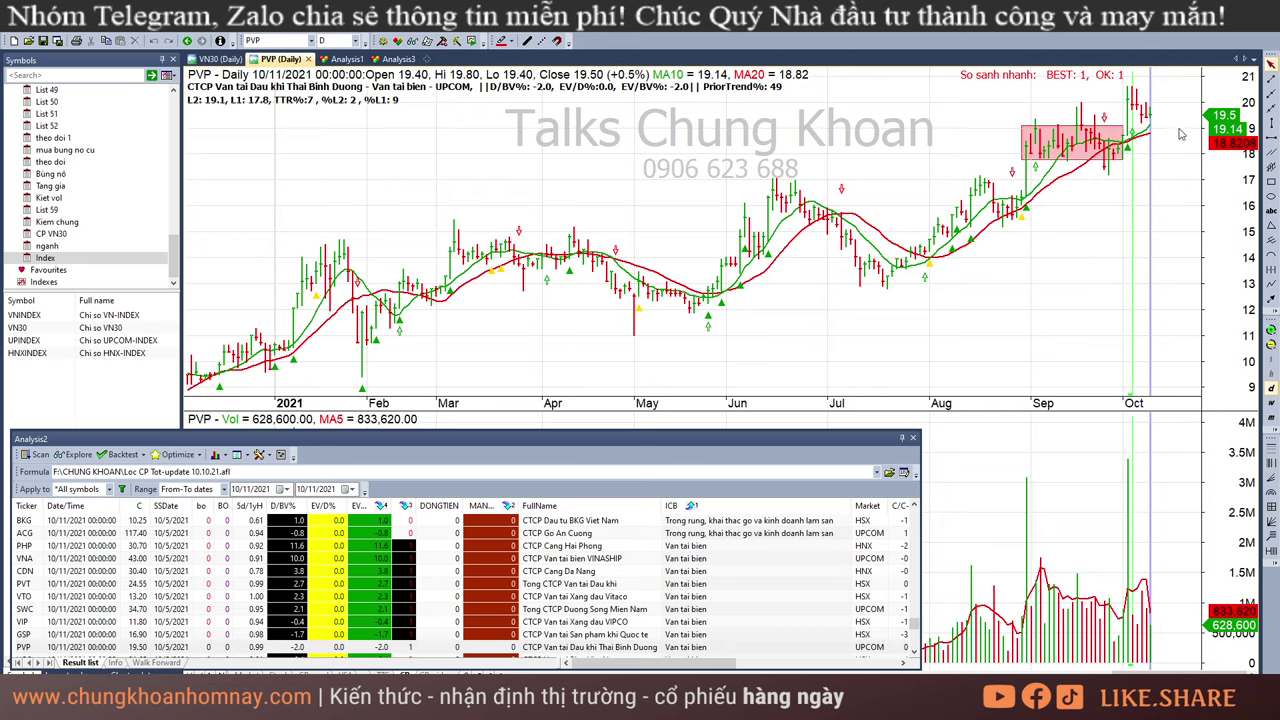
- Open VOS's chart from the shipping group and check its 9/24 and 10/5/2021 bars
scroll(628, 632, "down", 2)
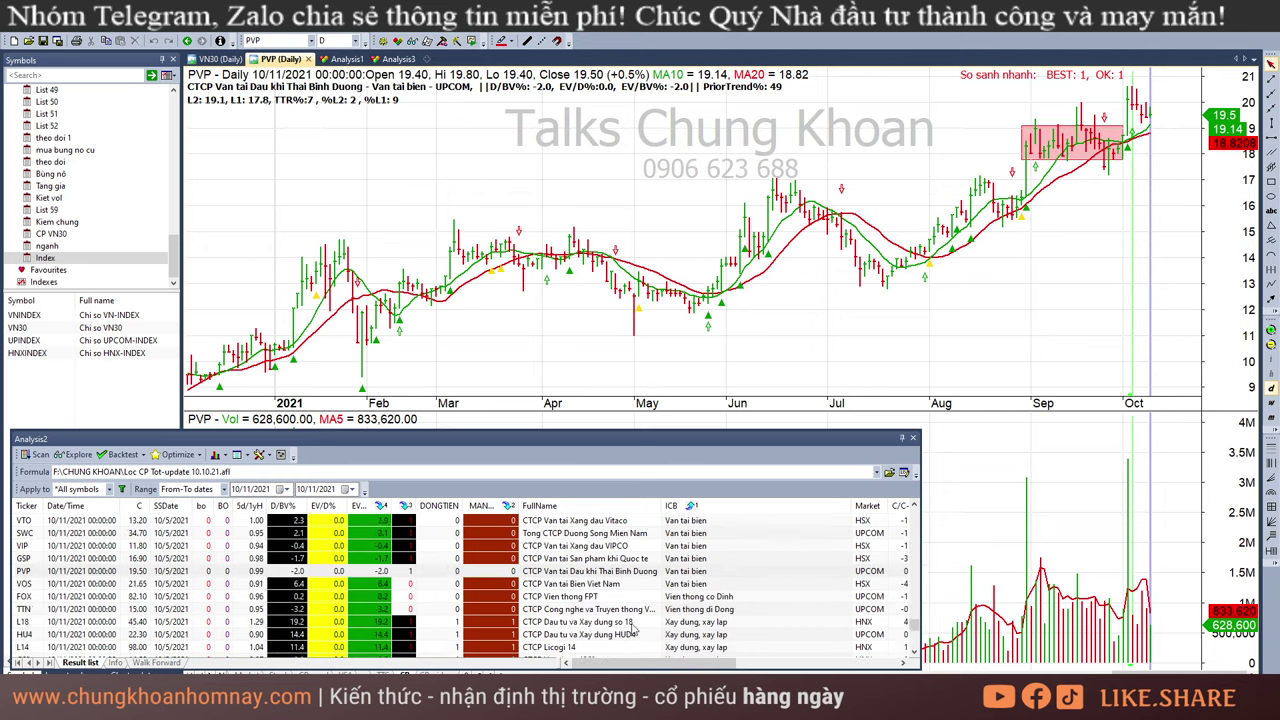
scroll(632, 630, "down", 1)
left_click(700, 547)
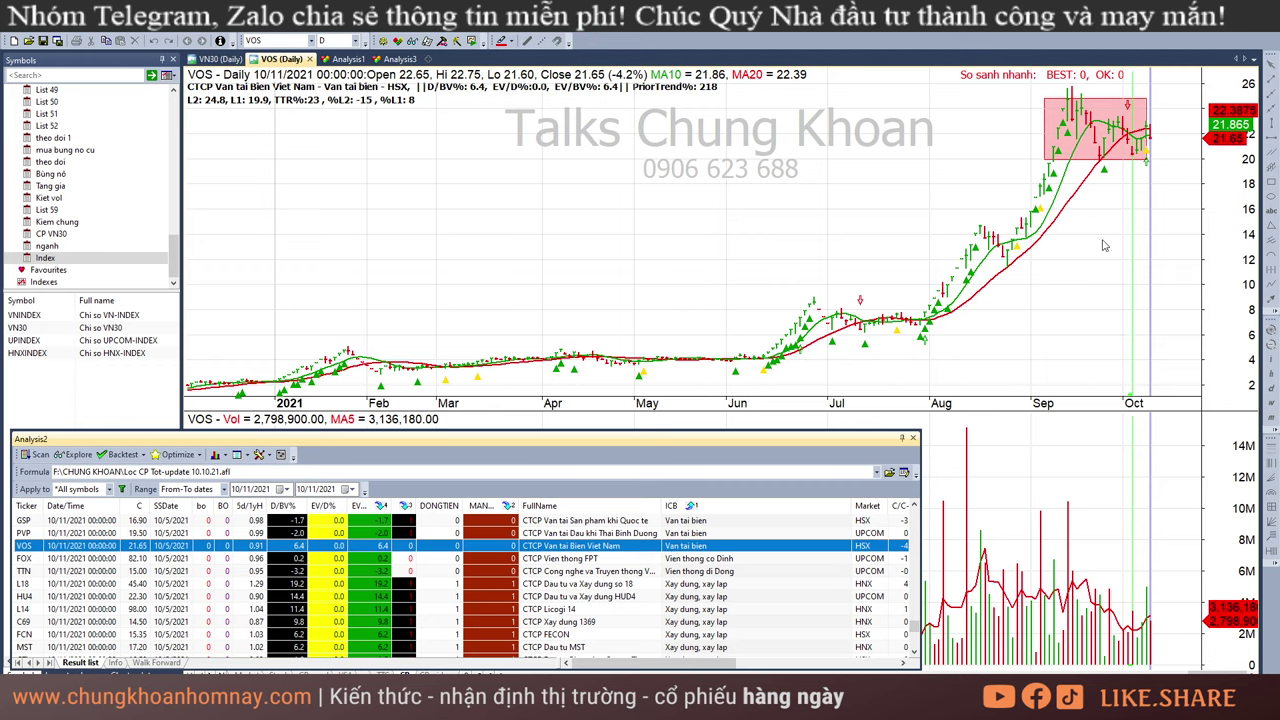
left_click(1097, 241)
left_click(1131, 197)
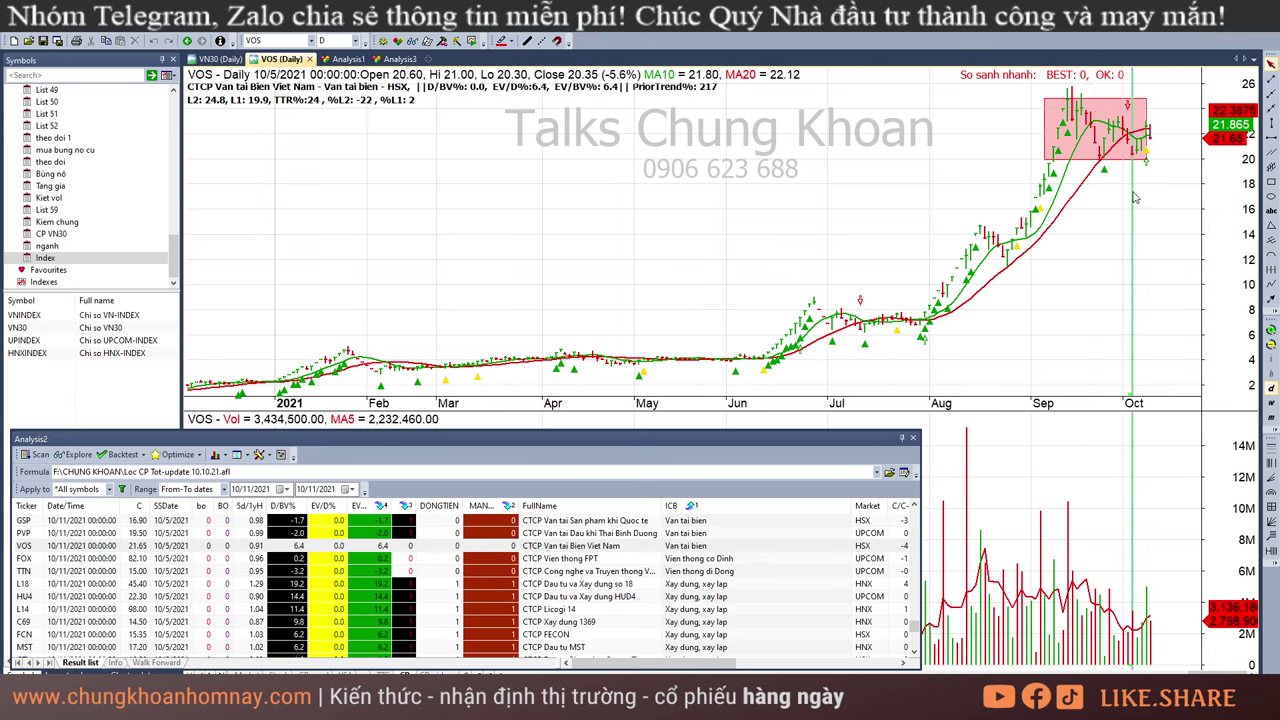
left_click(1101, 192)
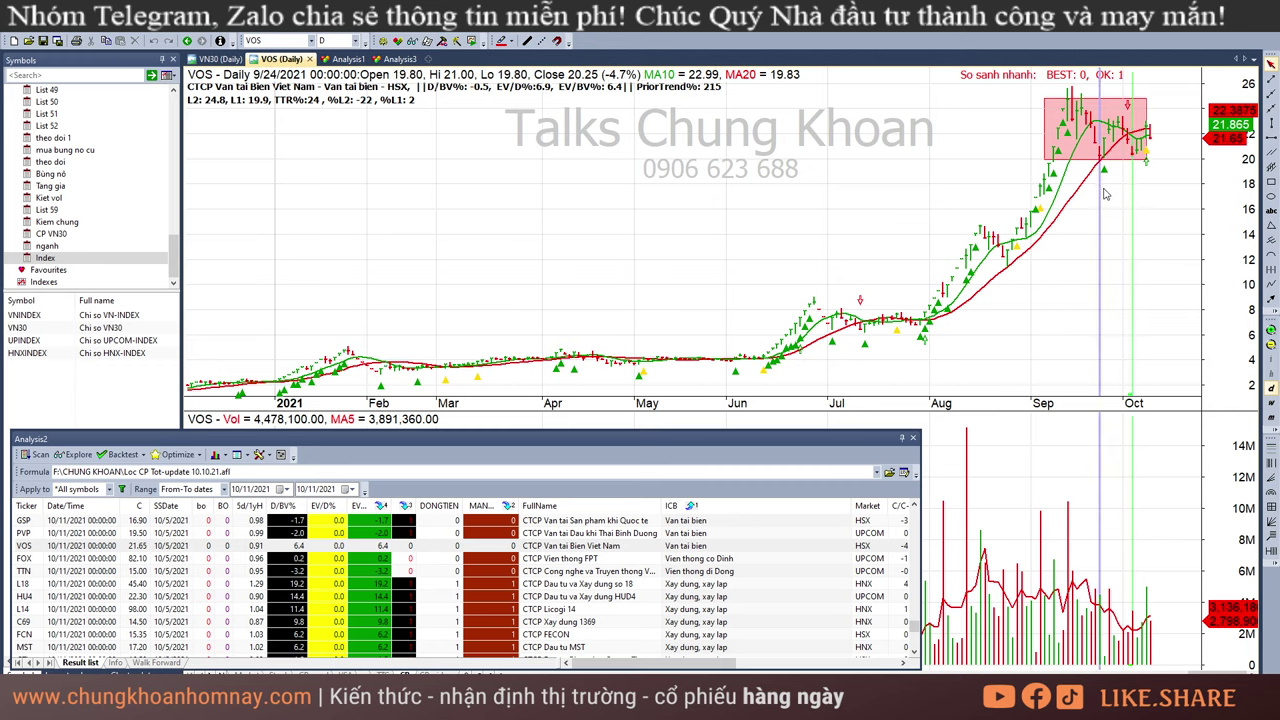
left_click(1153, 190)
left_click(1131, 199)
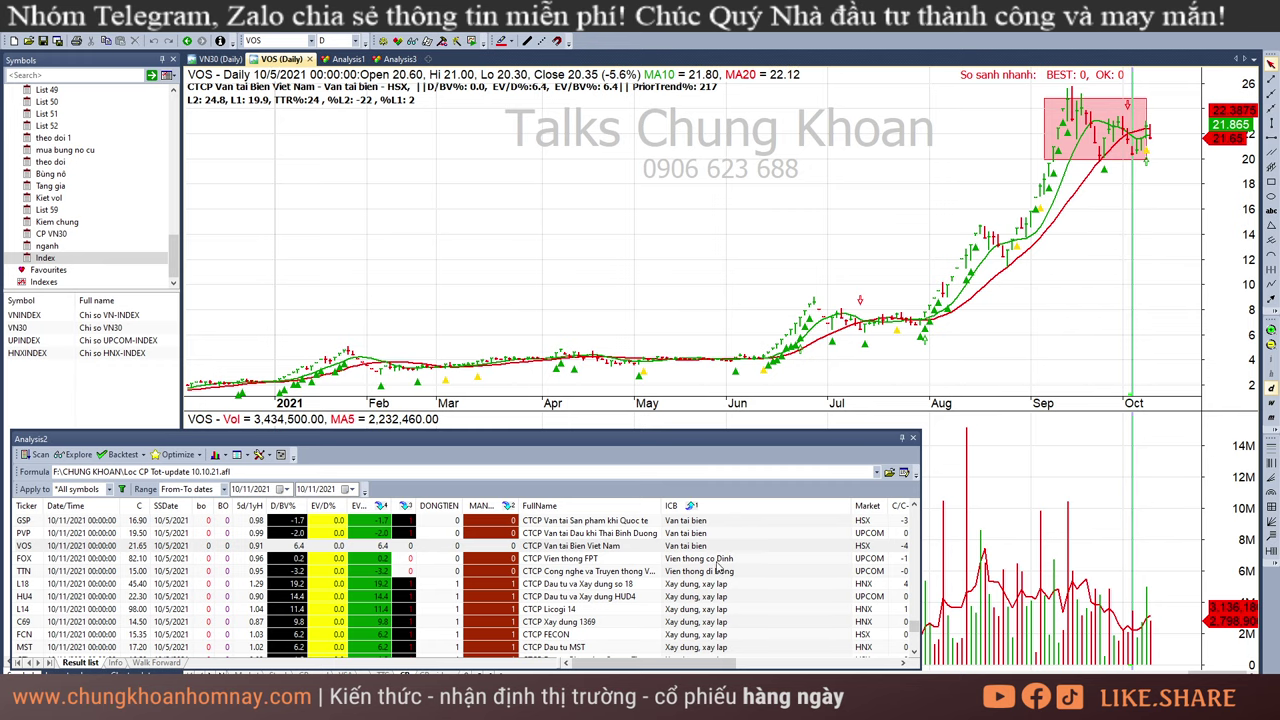
- Switch to Excel, filter the stock table's "CP mạnh nhất" column to 1, and clear the filter
scroll(716, 566, "up", 3)
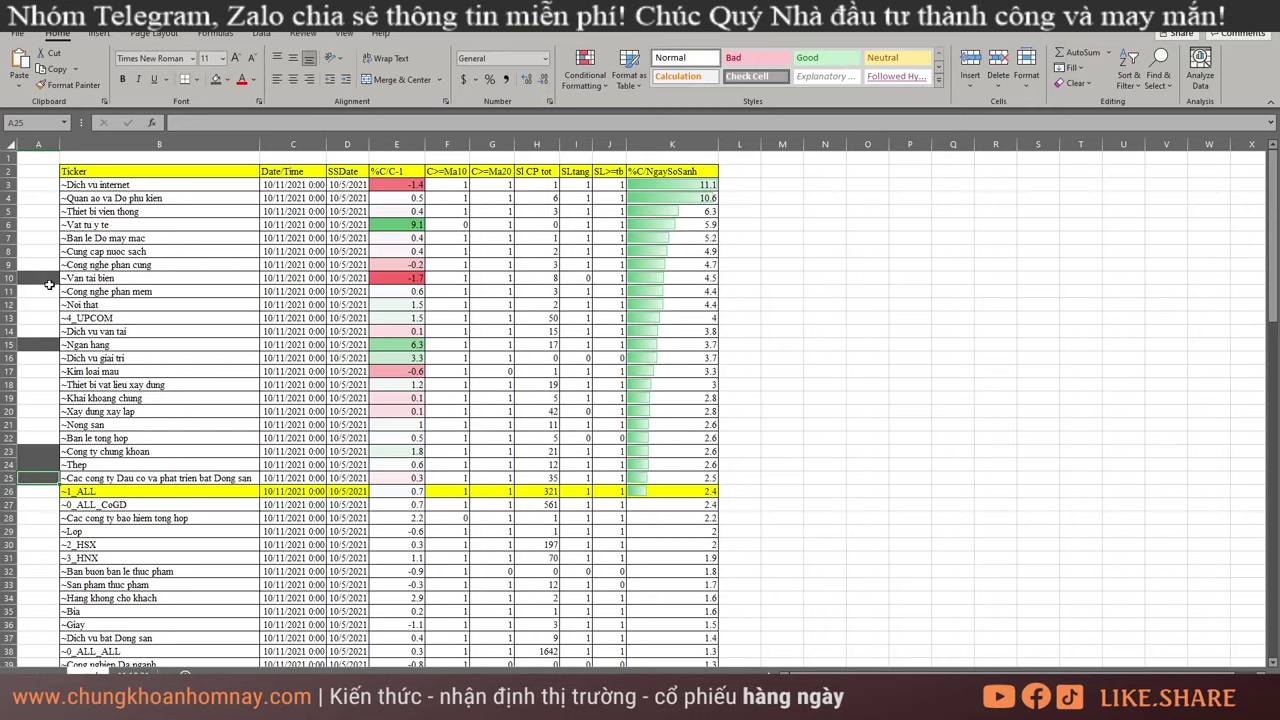
left_click_drag(45, 278, 44, 470)
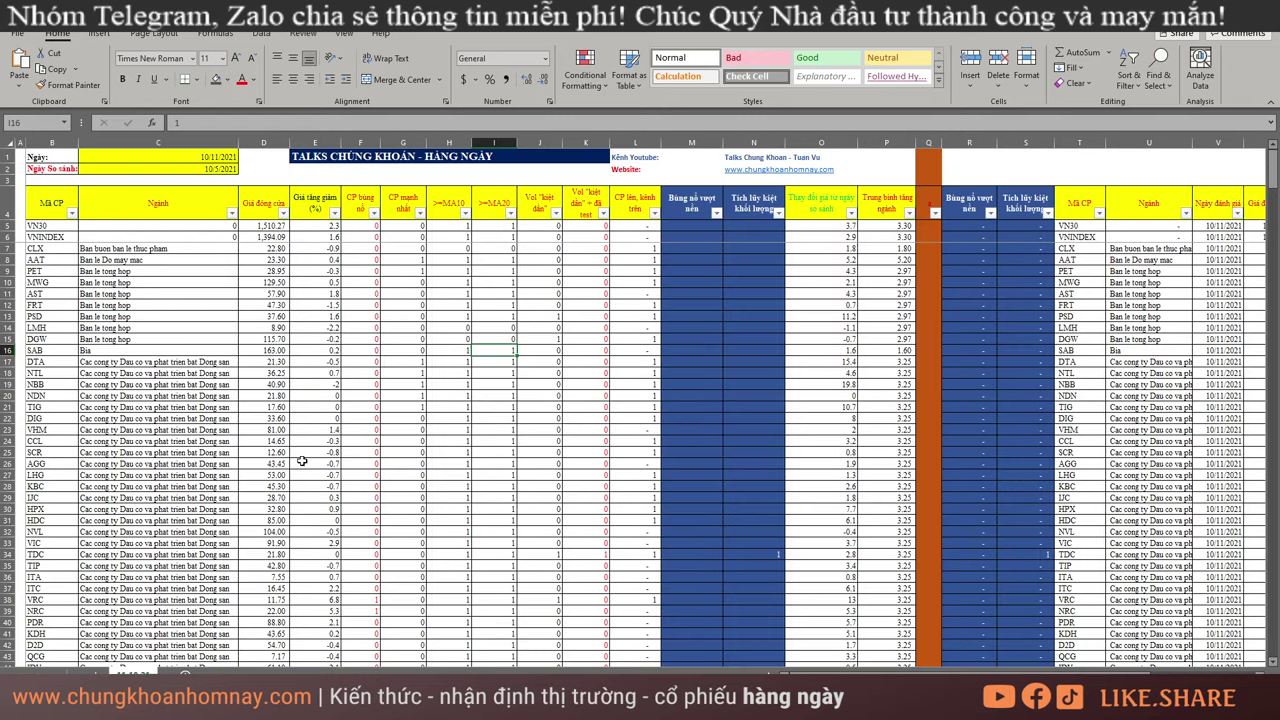
left_click(419, 212)
left_click(288, 370)
left_click(288, 394)
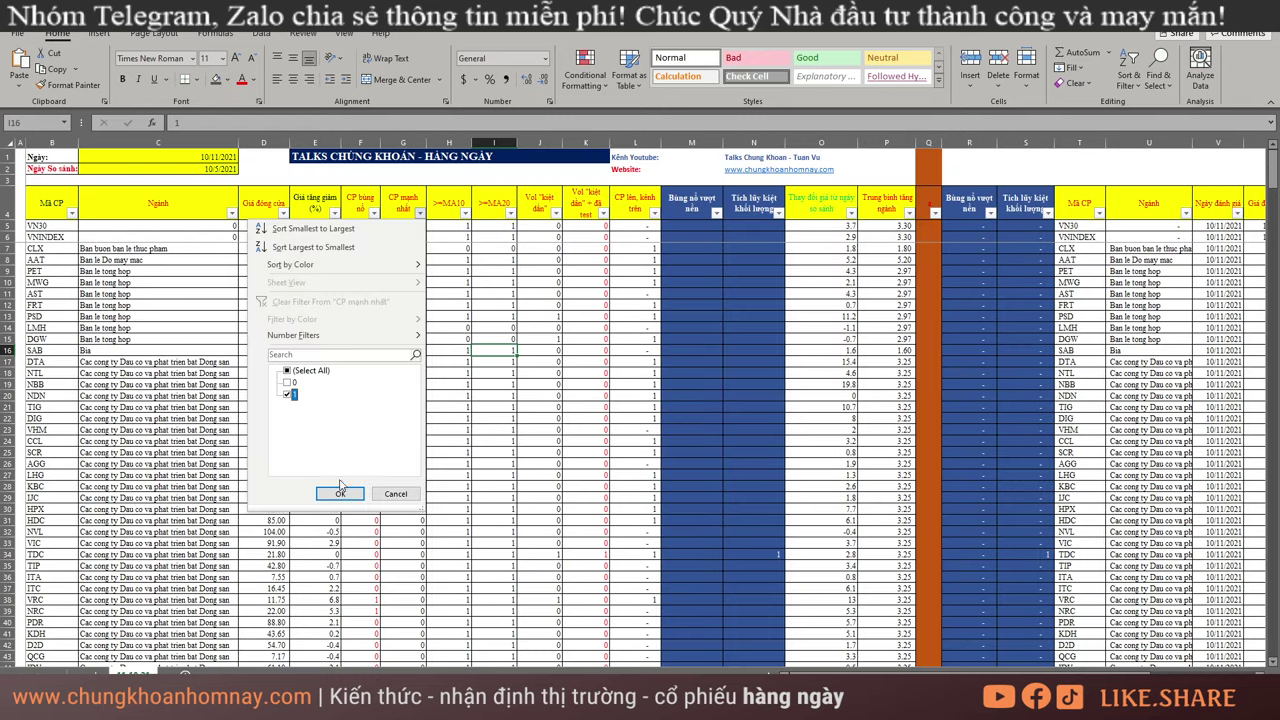
left_click(340, 493)
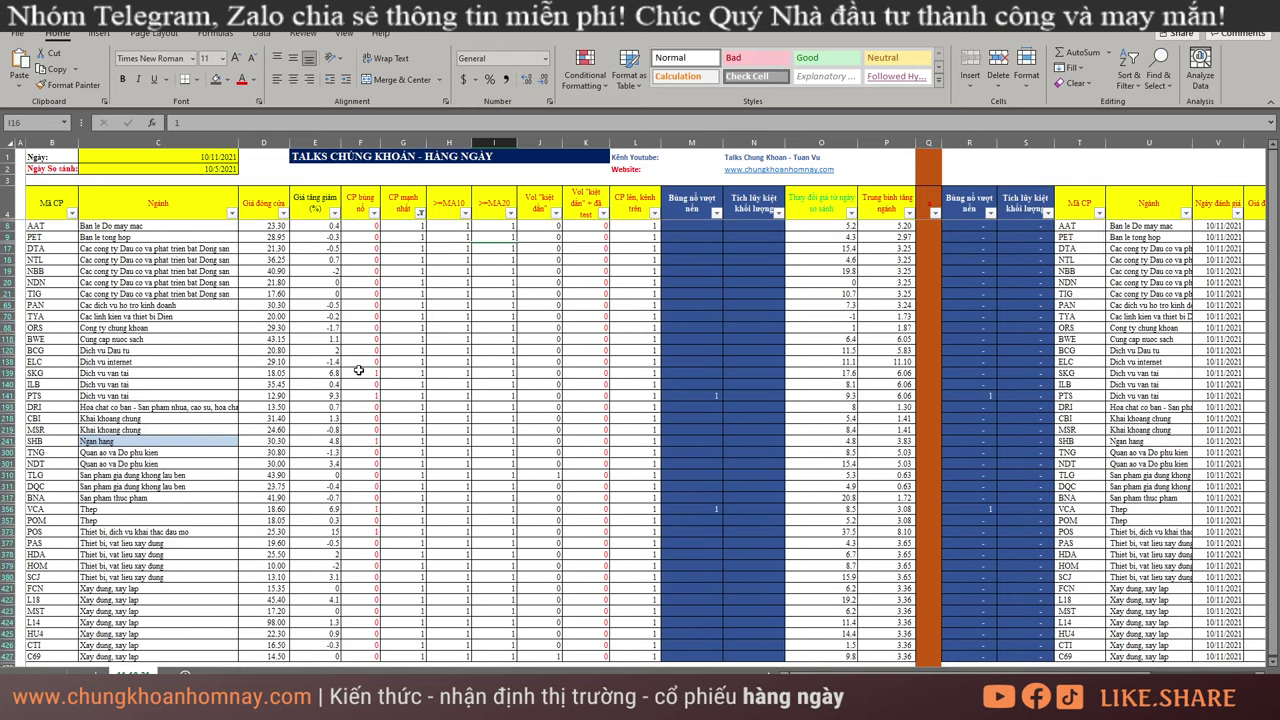
key("alt+a")
key("c")
- Filter the ">=MA10" column to 1, look through the stocks by industry, and clear the filter
left_click(464, 212)
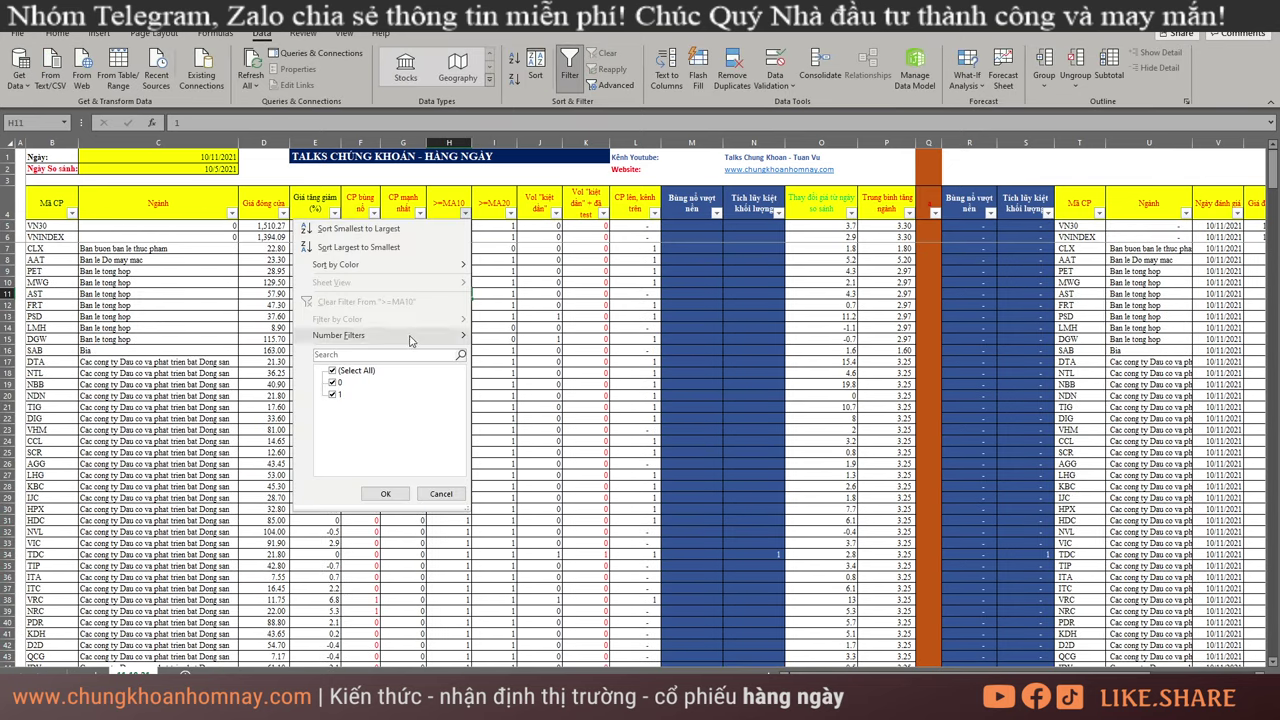
key("Escape")
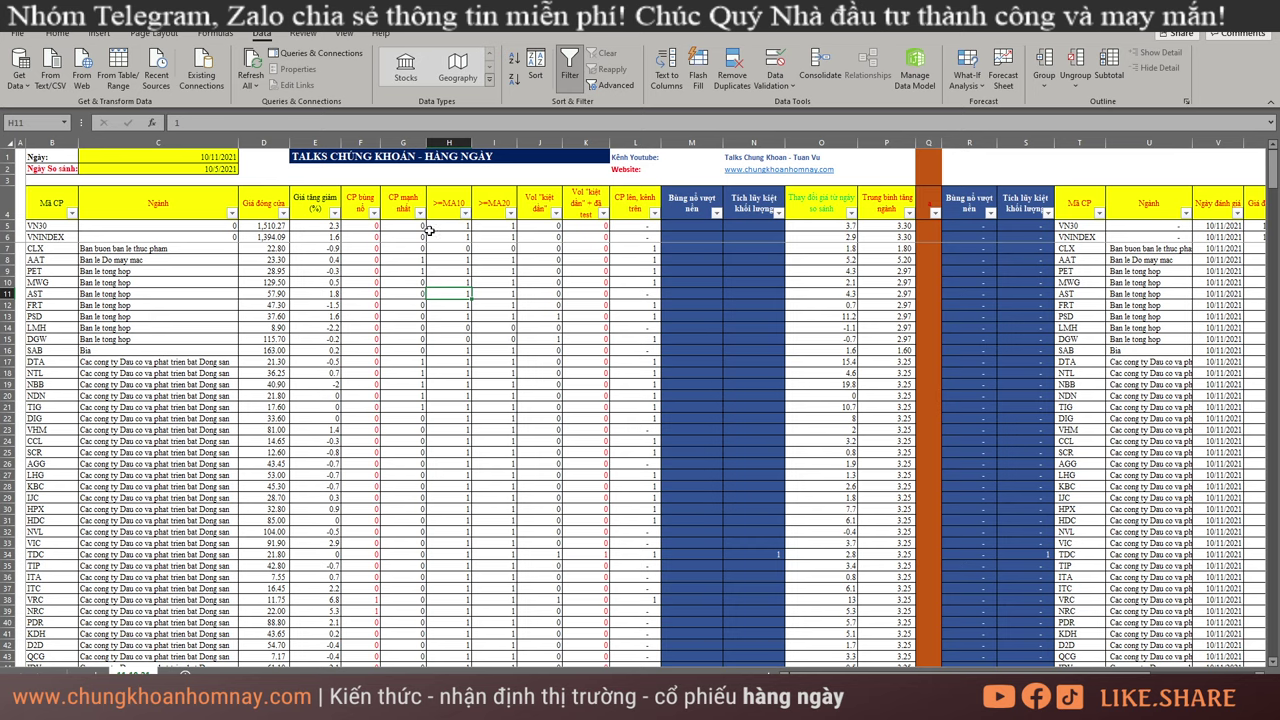
left_click(462, 213)
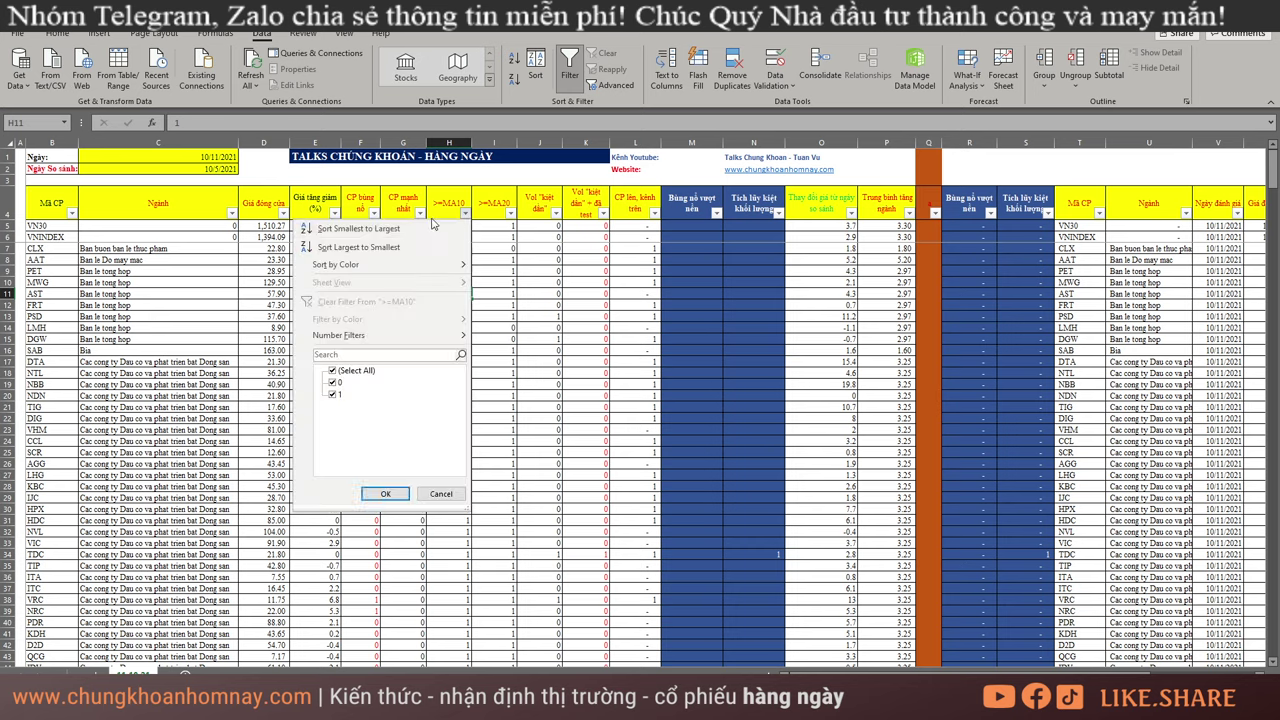
left_click(333, 370)
left_click(333, 370)
left_click(385, 493)
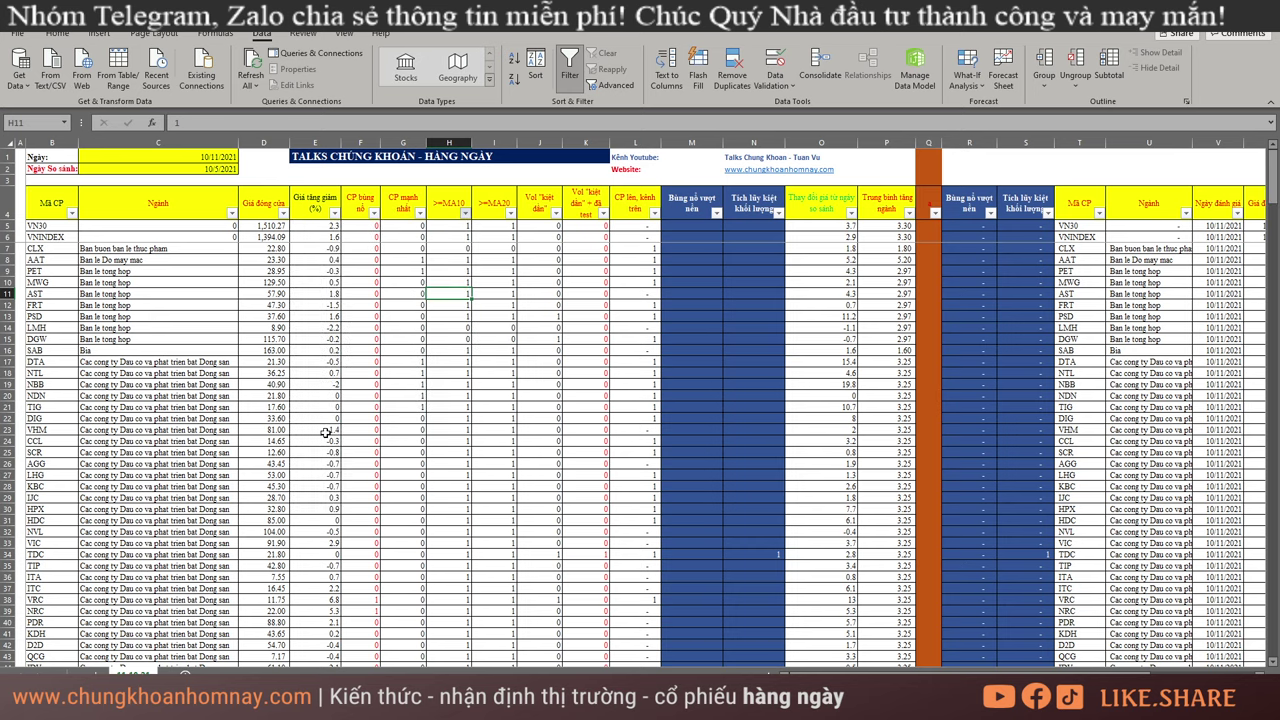
scroll(200, 430, "down", 15)
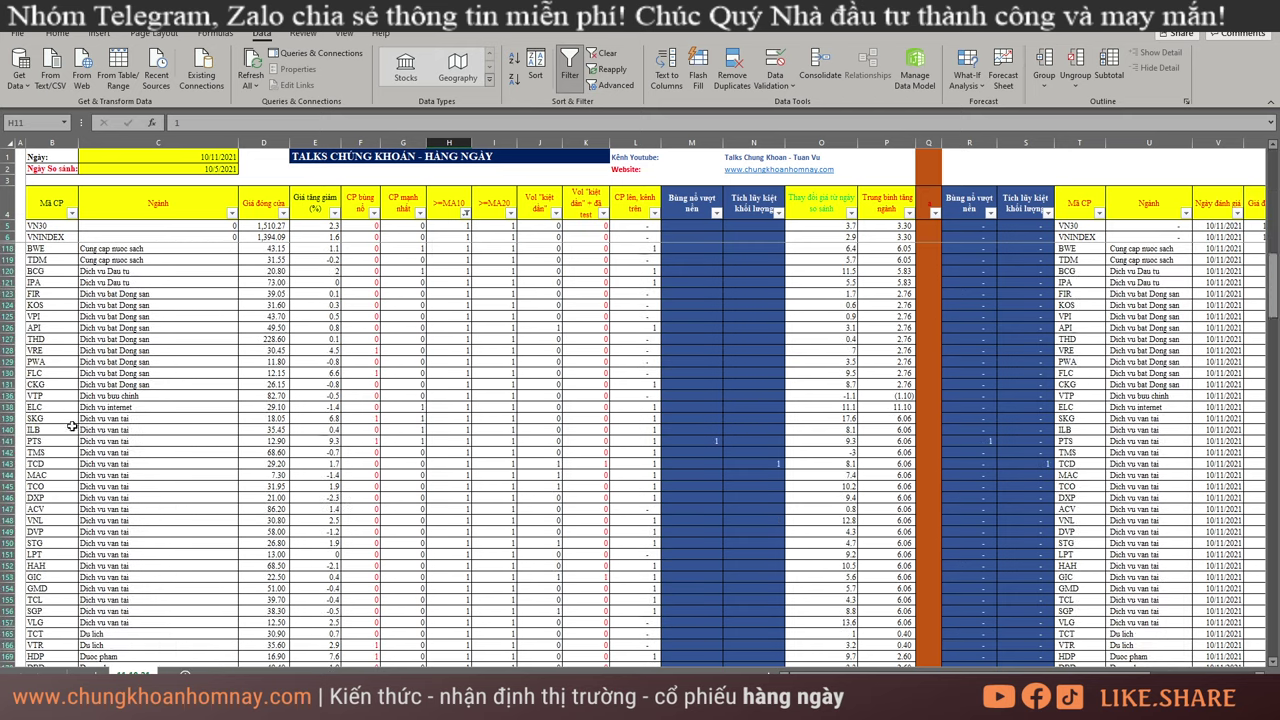
scroll(72, 427, "down", 20)
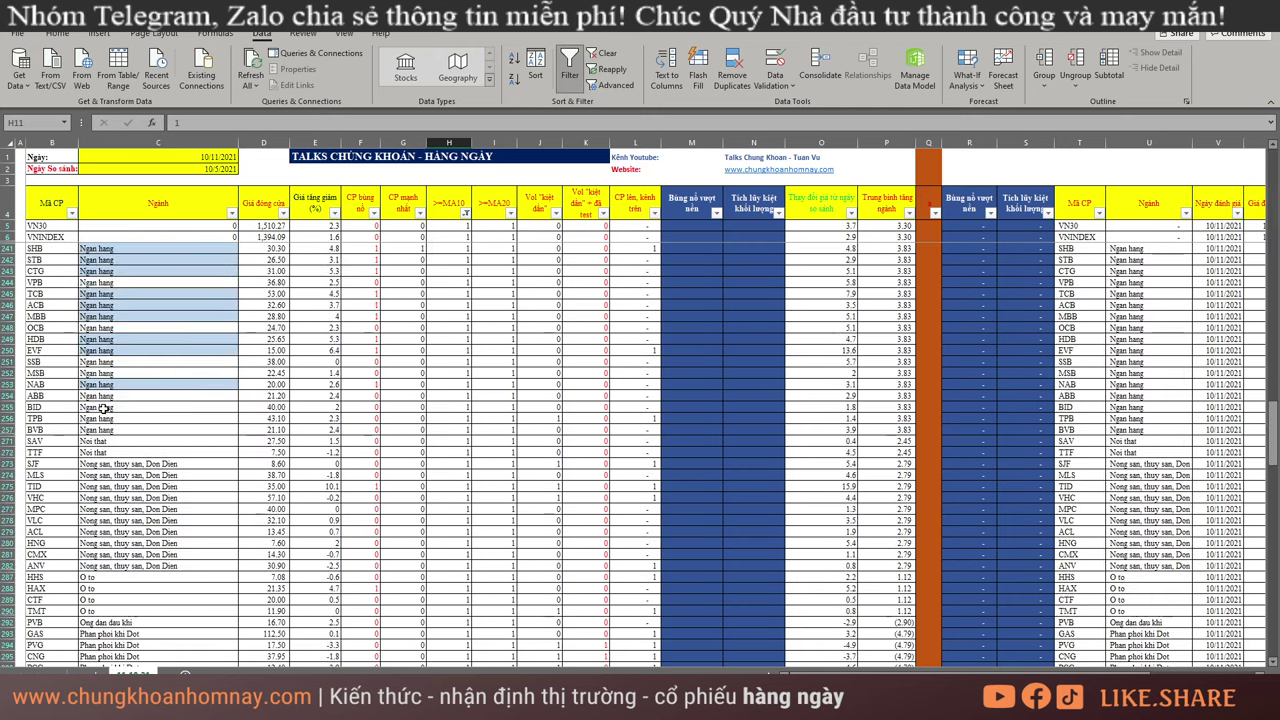
scroll(104, 408, "down", 15)
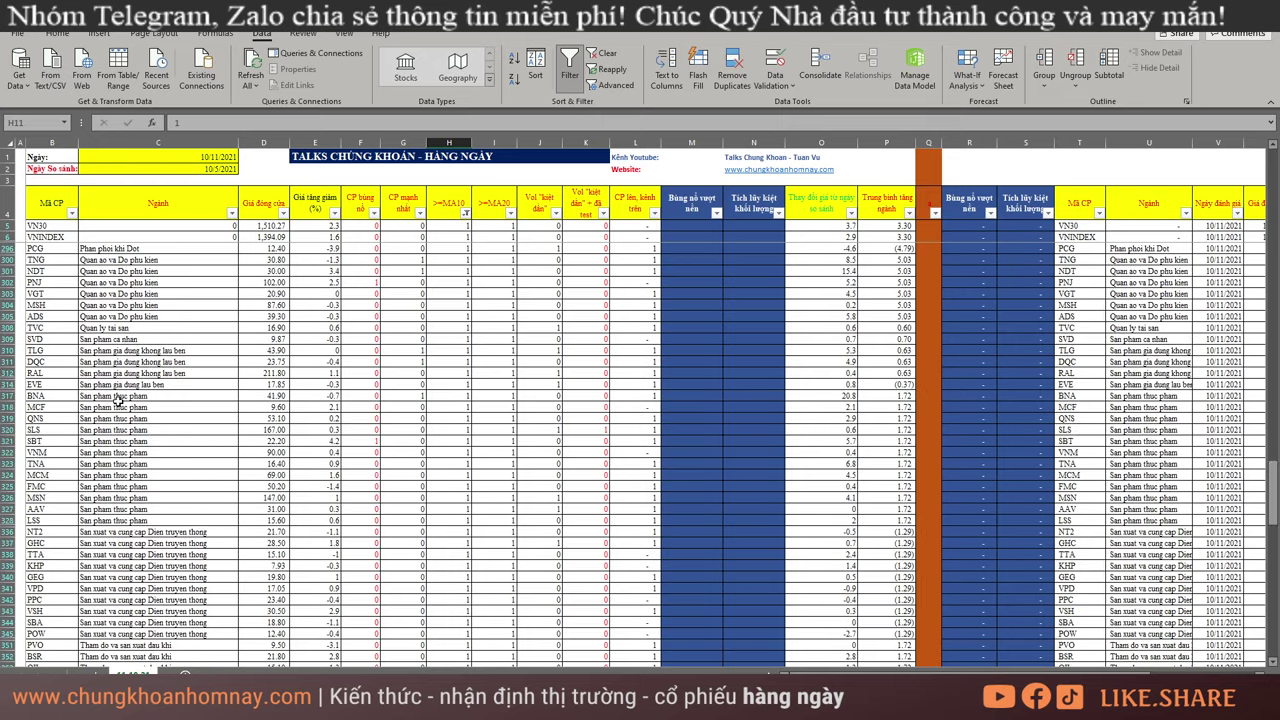
scroll(120, 400, "up", 20)
left_click(570, 337)
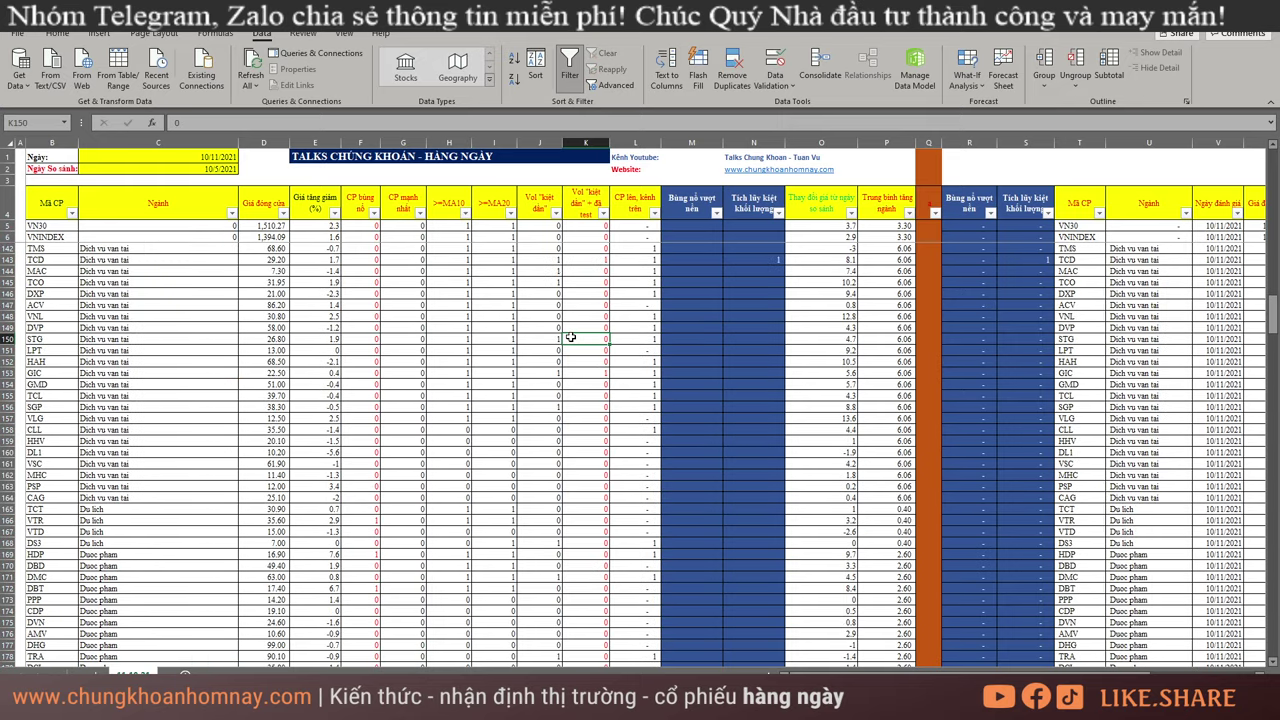
- Filter the "CP bùng nổ" column to 1, and clear the filter
left_click(374, 213)
left_click(241, 370)
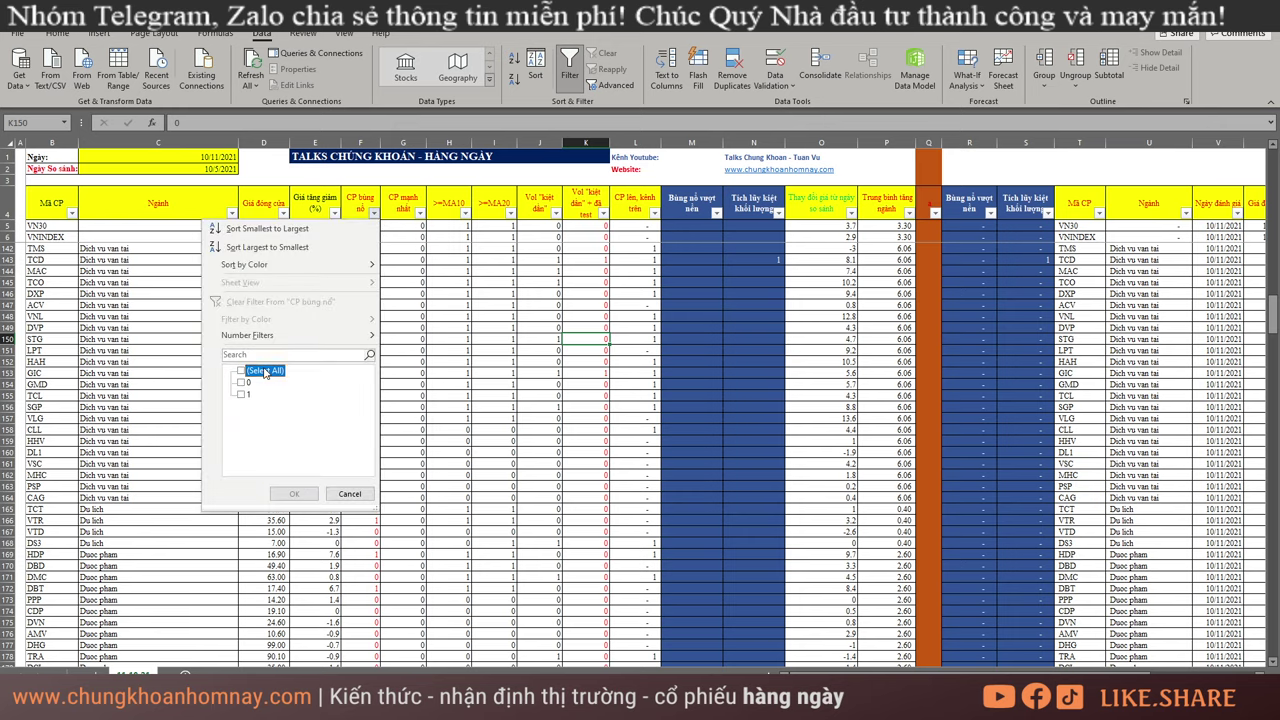
left_click(242, 393)
left_click(295, 494)
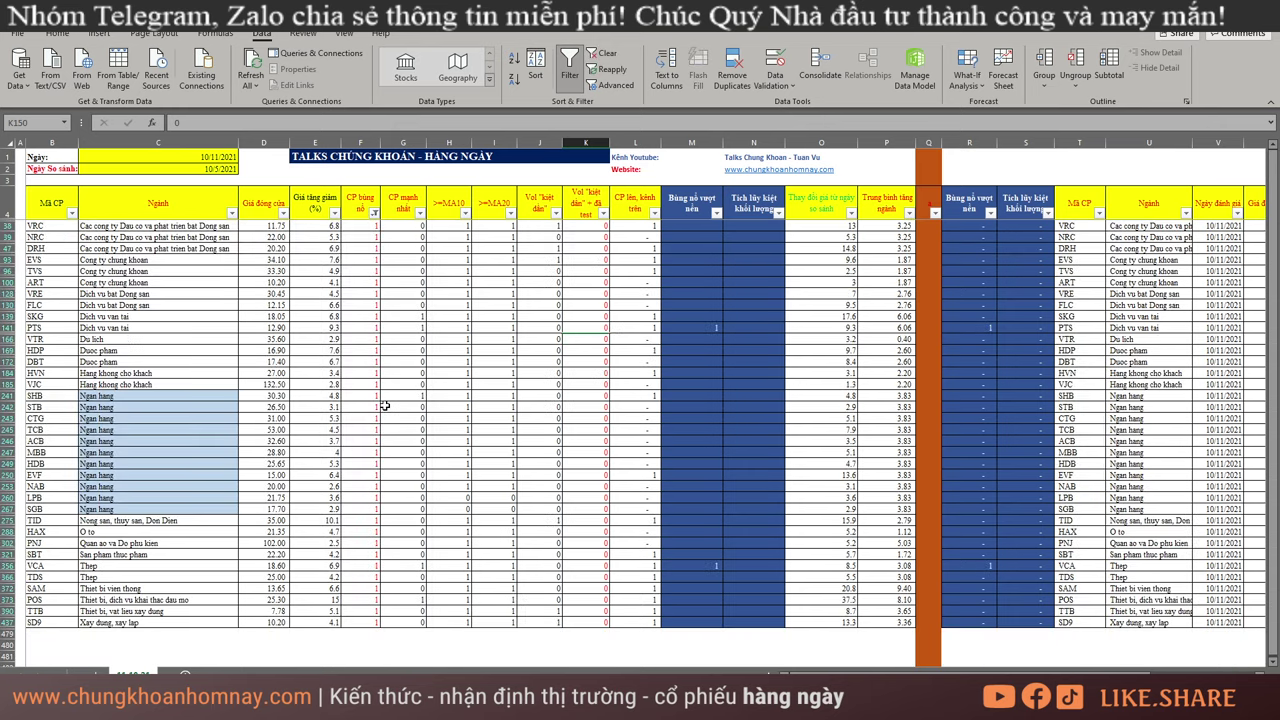
left_click(398, 398)
key("alt+a")
key("c")
- Filter the stock table's Vol "kiệt dần" column to 1
left_click(528, 340)
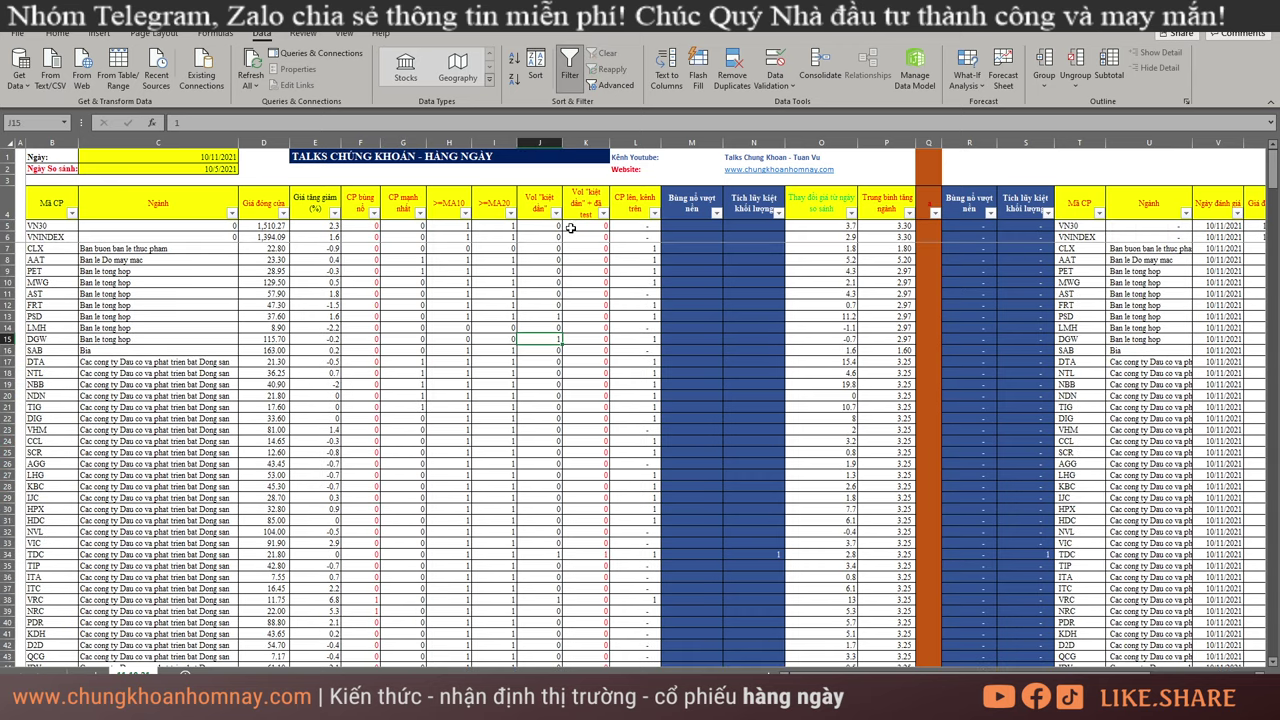
left_click(555, 214)
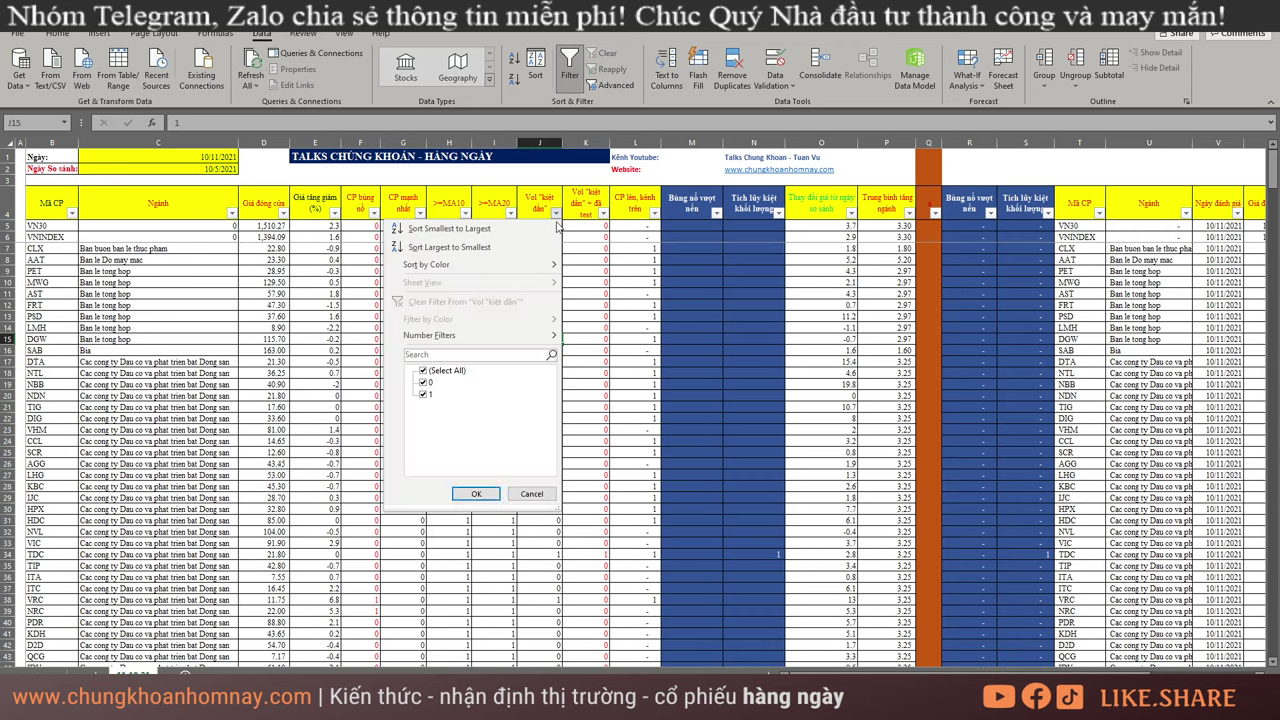
left_click(422, 371)
left_click(424, 395)
left_click(478, 493)
- Narrow the filtered stocks to those with 1 in the Vol "kiệt dần" + đã test column
left_click(596, 249)
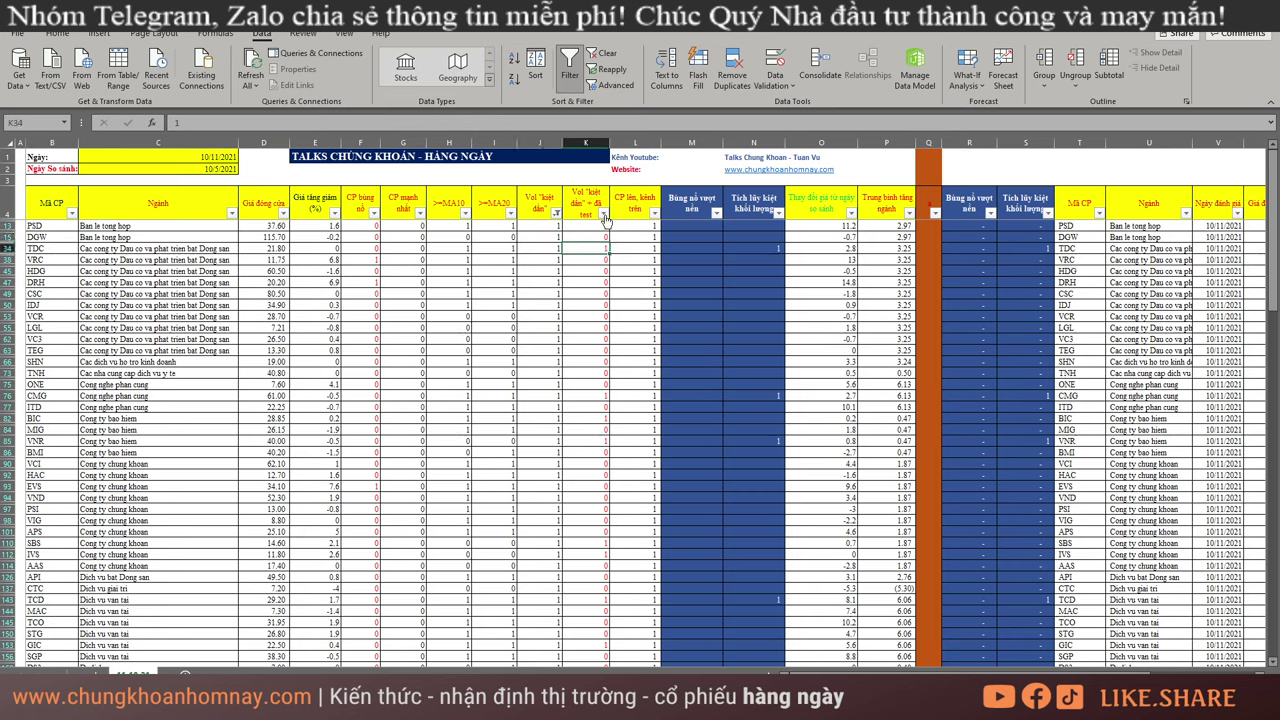
left_click(603, 214)
left_click(483, 372)
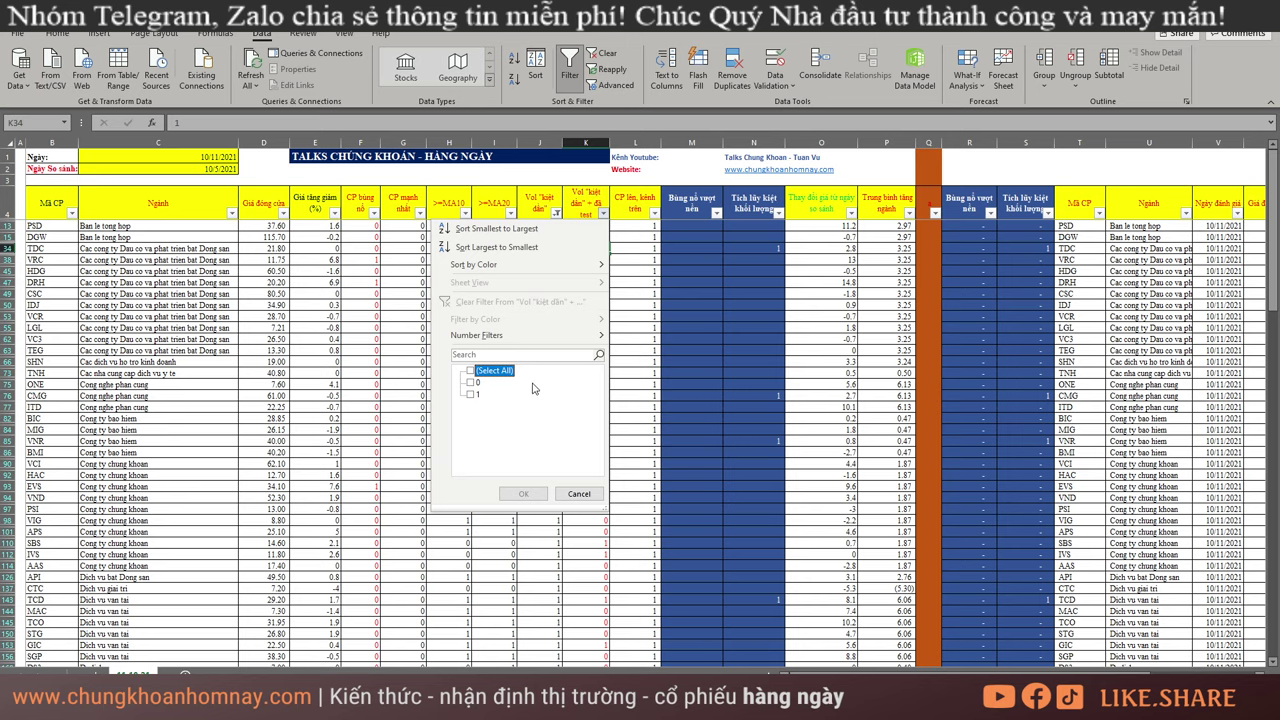
left_click(471, 394)
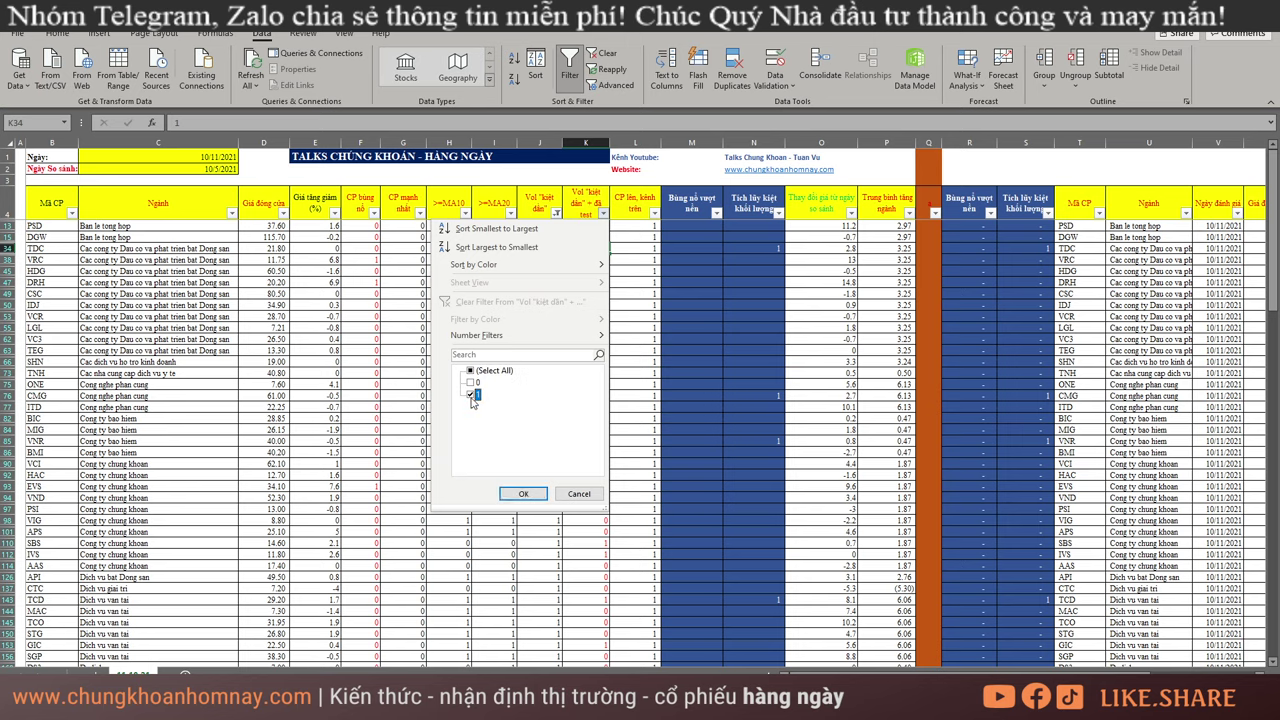
left_click(523, 493)
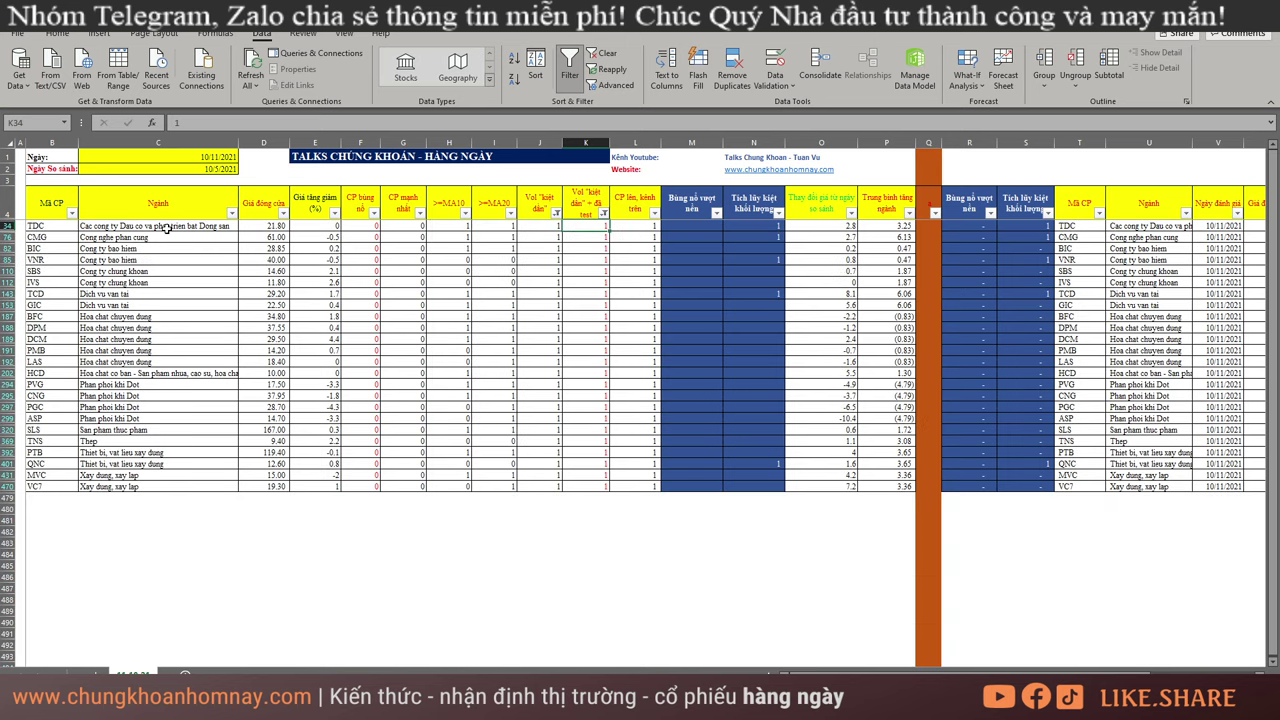
- Filter the "Tích lũy kiệt khối lượng" column S to 1 and select the values from S76 down
left_click_drag(166, 228, 50, 463)
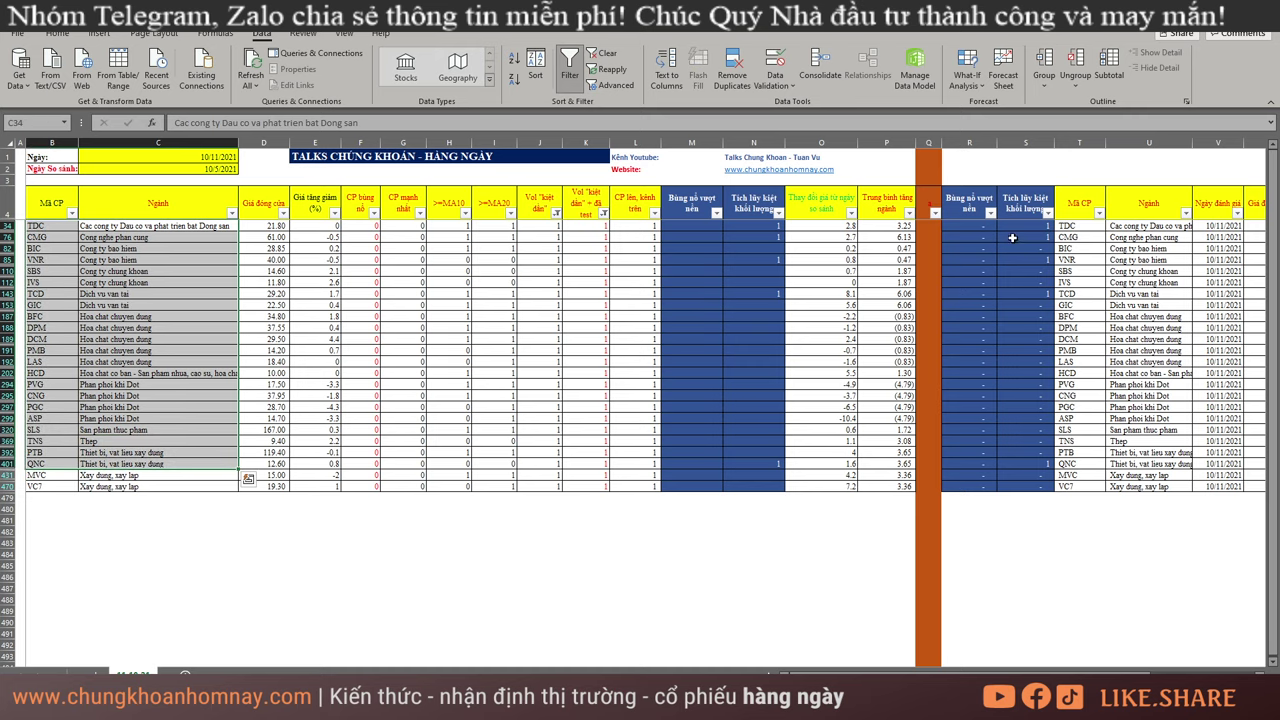
left_click(1047, 213)
left_click(914, 371)
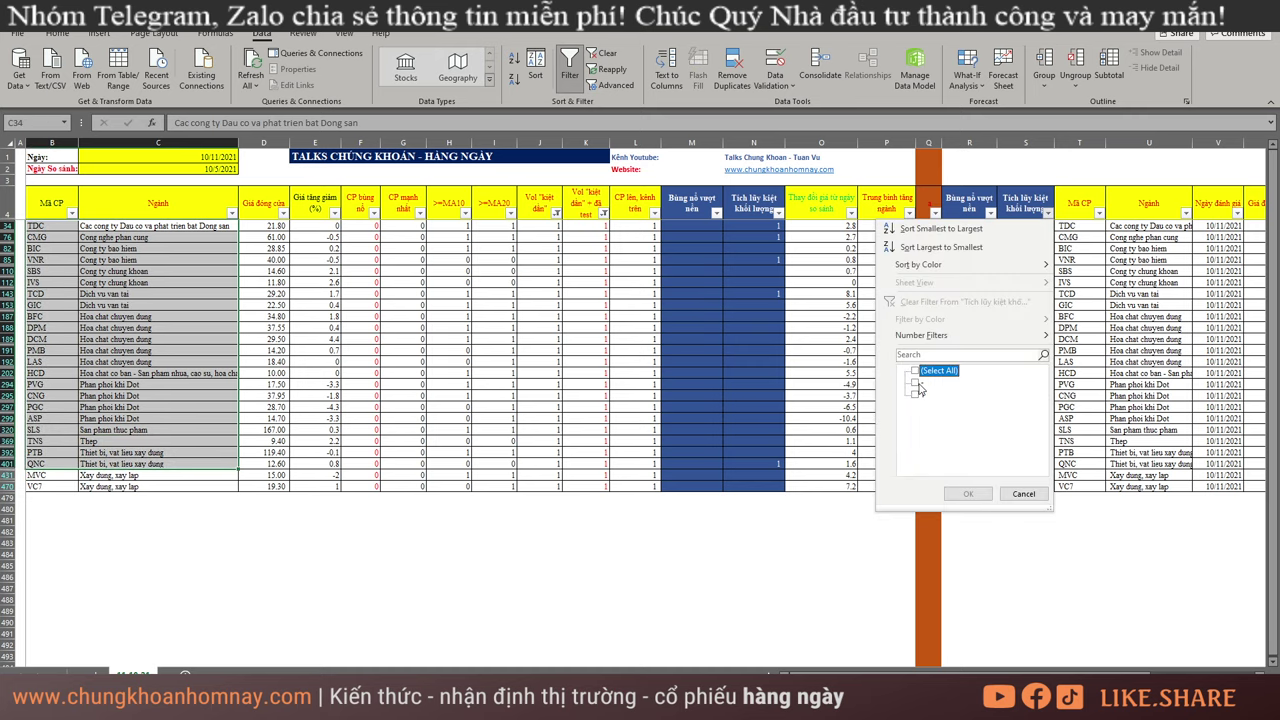
left_click(917, 395)
left_click(968, 493)
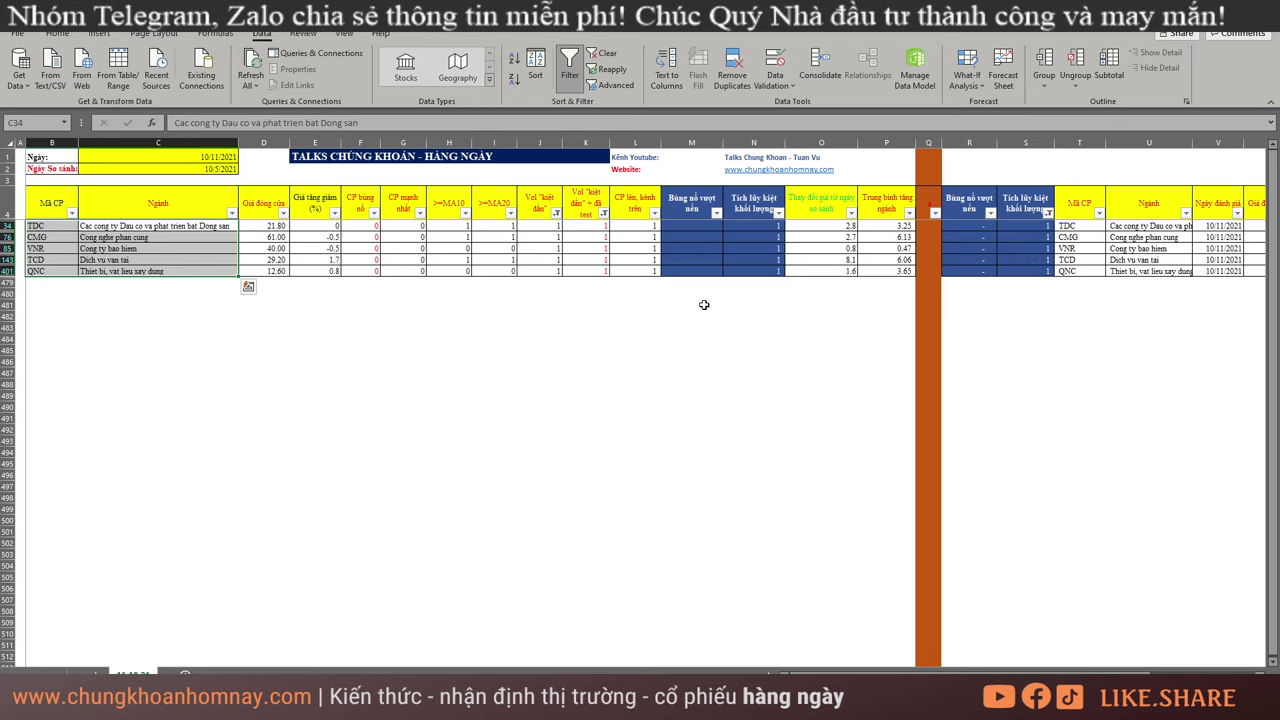
left_click_drag(1025, 237, 1025, 293)
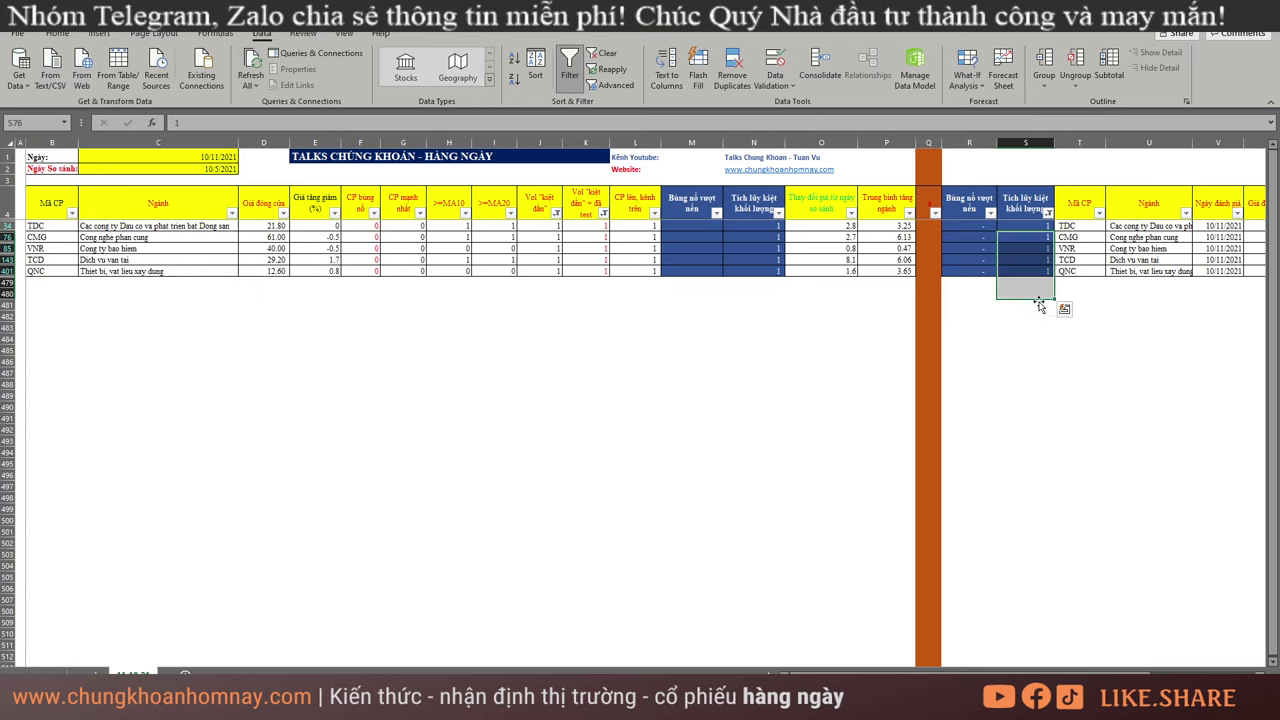